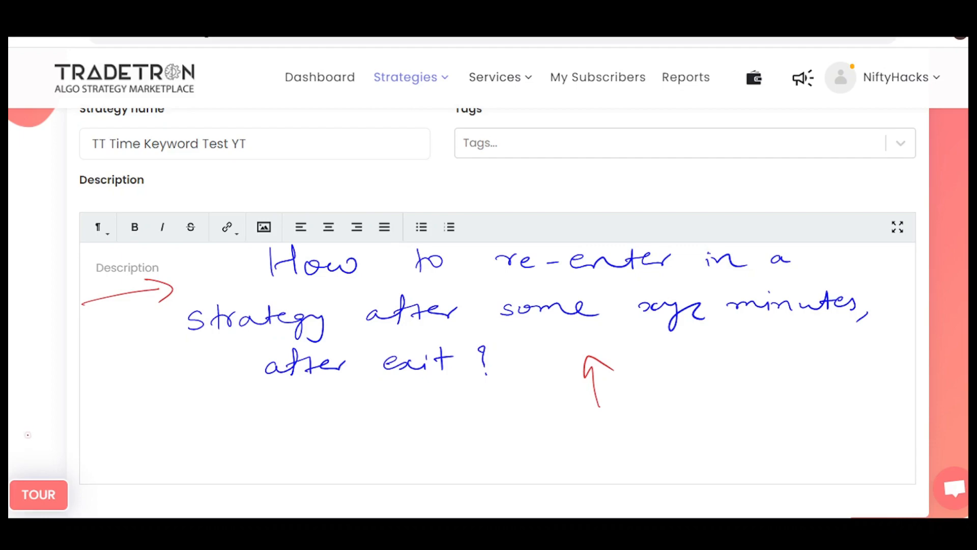
- Open the Condition Builder for the Entry conditions of Set 1
{"action": "key", "text": "Escape"}
{"action": "scroll", "coordinate": [59, 286], "scroll_direction": "down", "scroll_amount": 10}
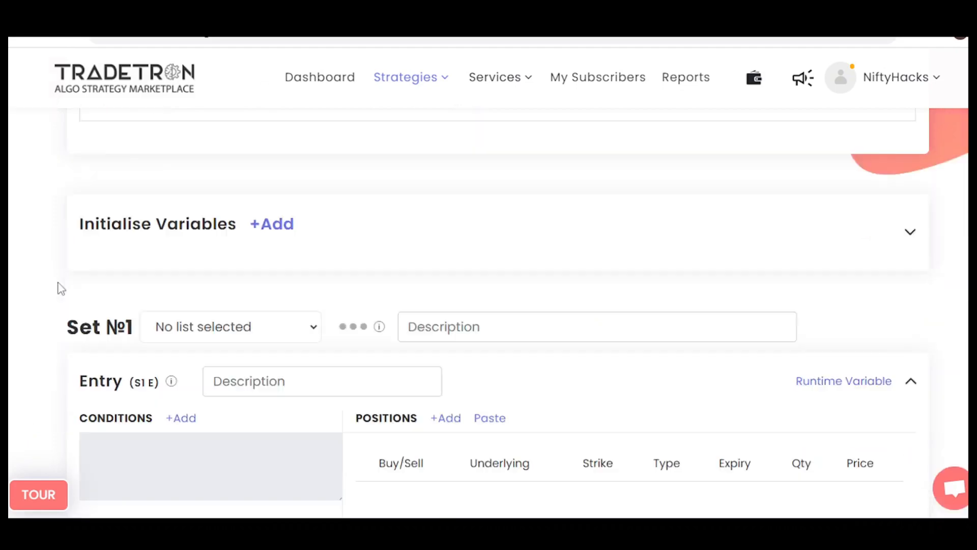
{"action": "scroll", "coordinate": [59, 288], "scroll_direction": "down", "scroll_amount": 5}
{"action": "scroll", "coordinate": [59, 289], "scroll_direction": "up", "scroll_amount": 5}
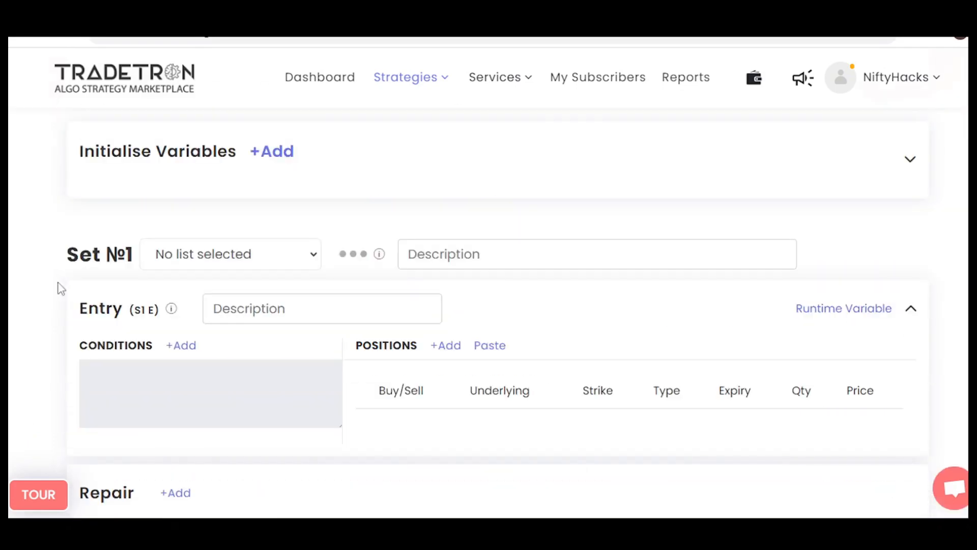
{"action": "left_click", "coordinate": [911, 161]}
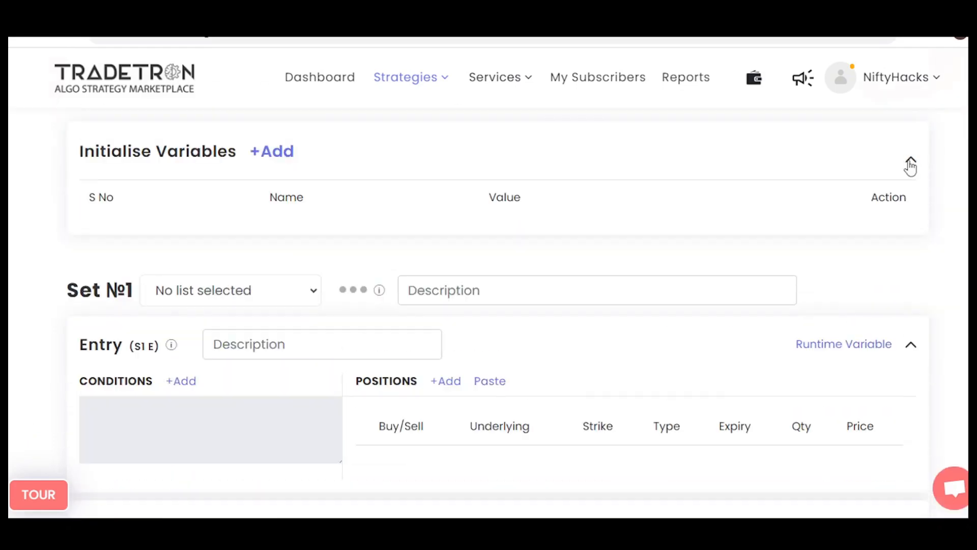
{"action": "left_click", "coordinate": [910, 161]}
{"action": "left_click", "coordinate": [184, 352]}
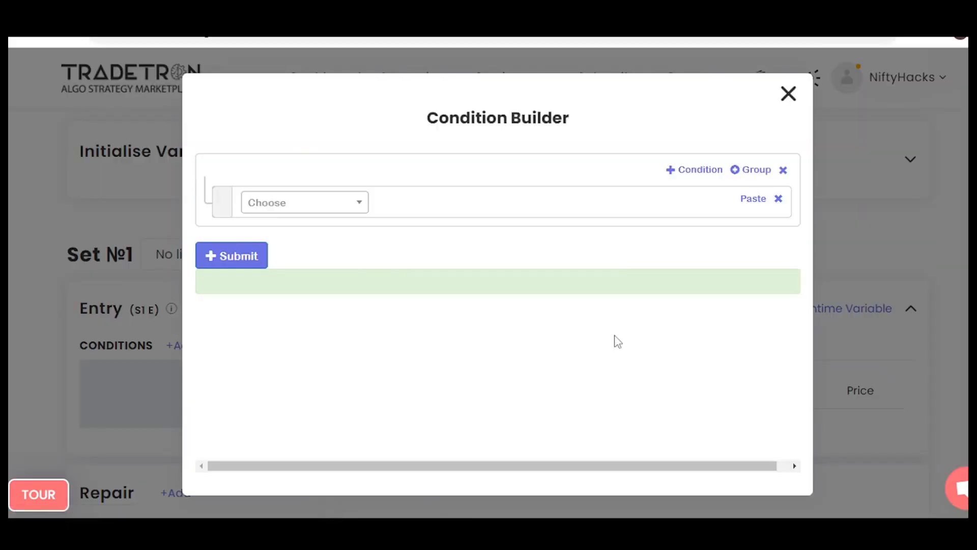
{"action": "left_click", "coordinate": [336, 203]}
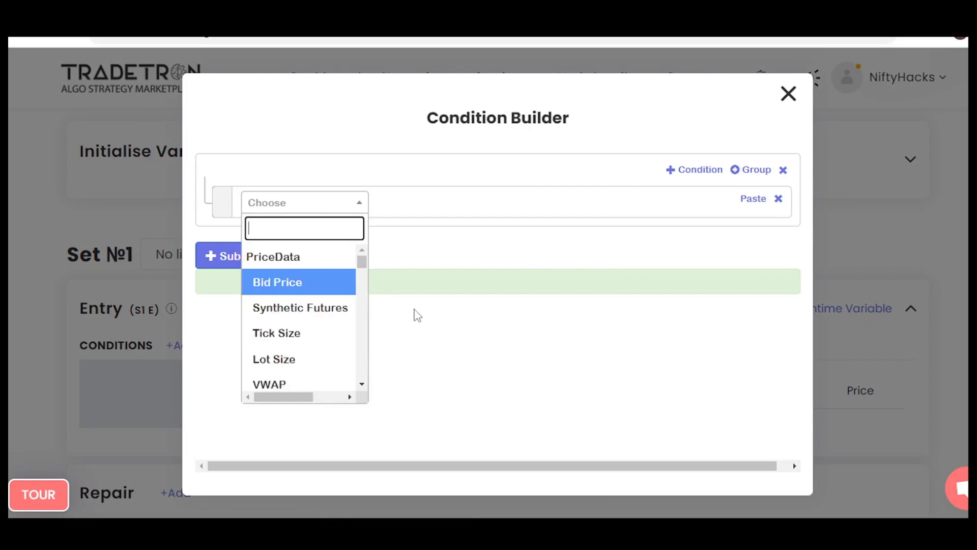
{"action": "type", "text": "time"}
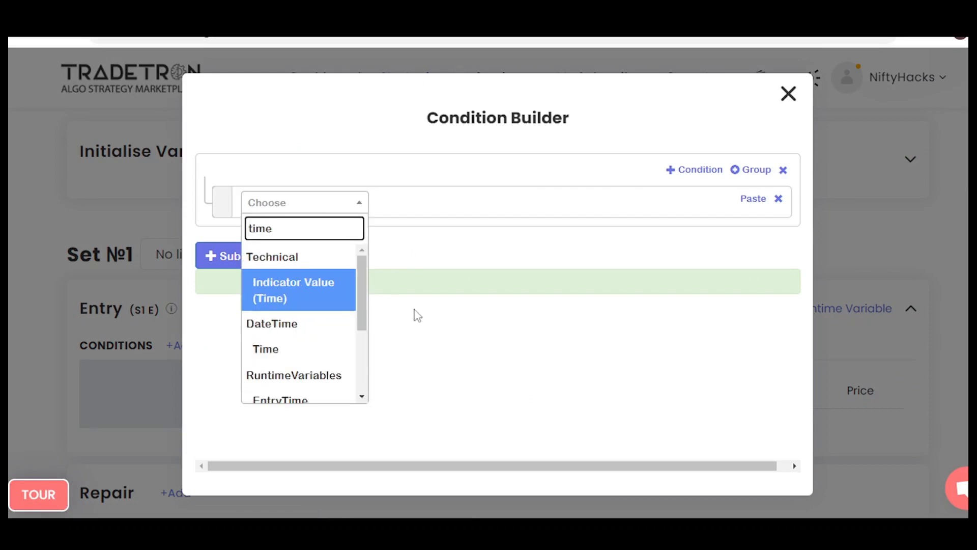
{"action": "key", "text": "BackSpace"}
{"action": "key", "text": "BackSpace"}
{"action": "left_click", "coordinate": [334, 214]}
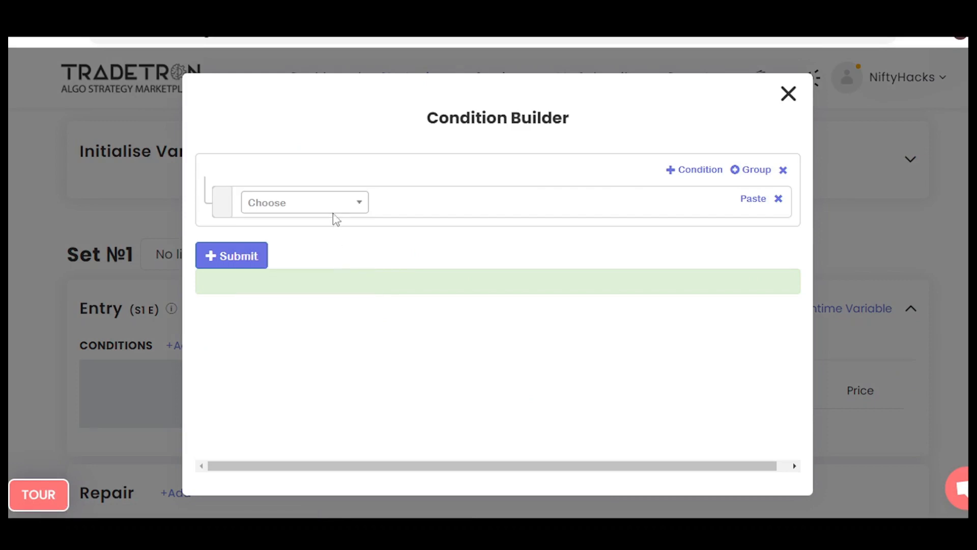
- Make Random Number(0.00-1.00) the entry condition, submit it and close the builder
{"action": "left_click", "coordinate": [334, 214]}
{"action": "type", "text": "rand"}
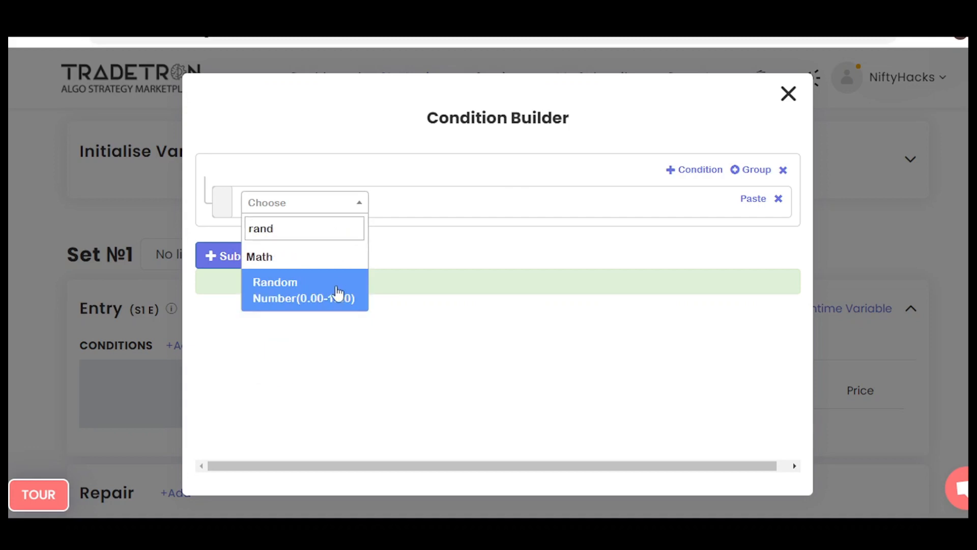
{"action": "left_click", "coordinate": [338, 290]}
{"action": "left_click", "coordinate": [240, 260]}
{"action": "left_click", "coordinate": [788, 93]}
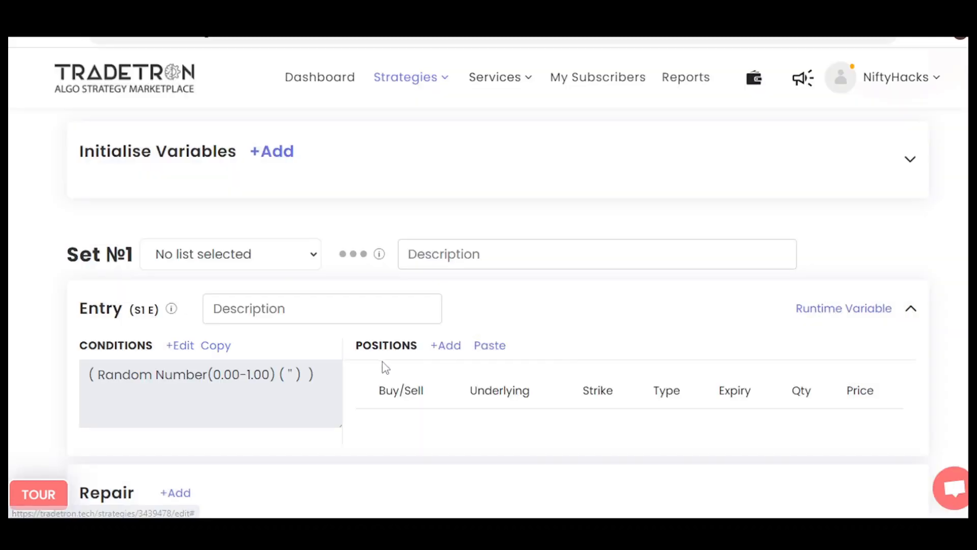
- Start a buy position in Set 1's Entry with exchange NFO, type Futures and underlying NIFTY 50
{"action": "left_click", "coordinate": [454, 347]}
{"action": "left_click", "coordinate": [356, 252]}
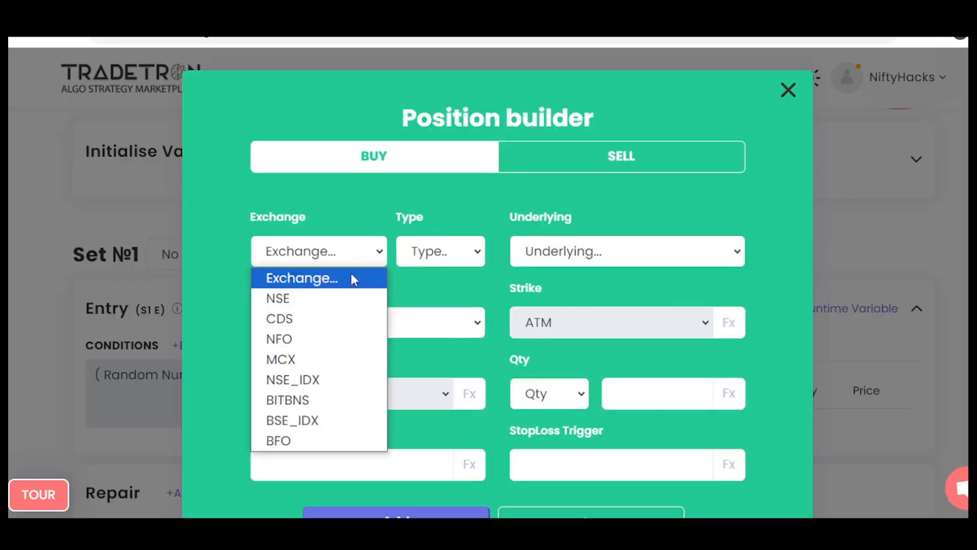
{"action": "left_click", "coordinate": [351, 277]}
{"action": "left_click", "coordinate": [556, 252]}
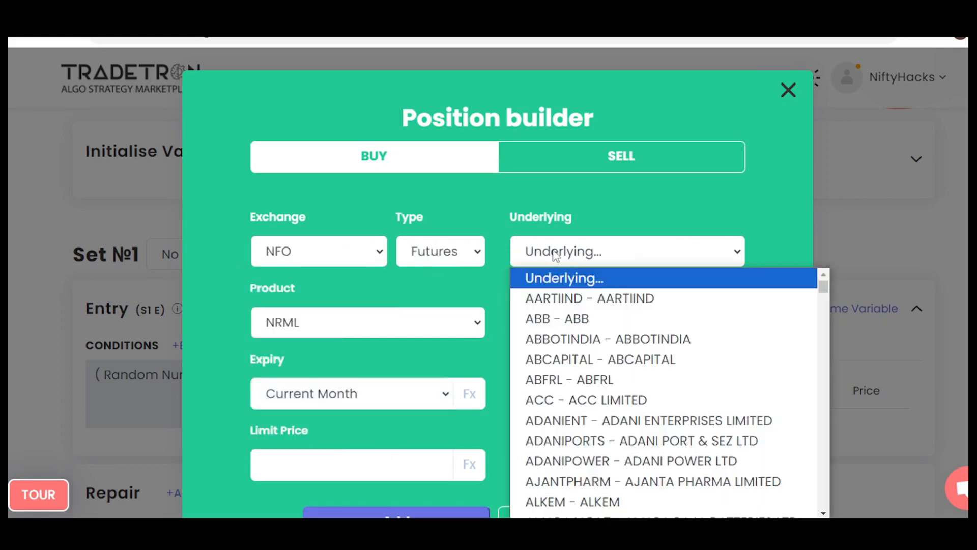
{"action": "type", "text": "ni"}
{"action": "scroll", "coordinate": [589, 508], "scroll_direction": "down", "scroll_amount": 2}
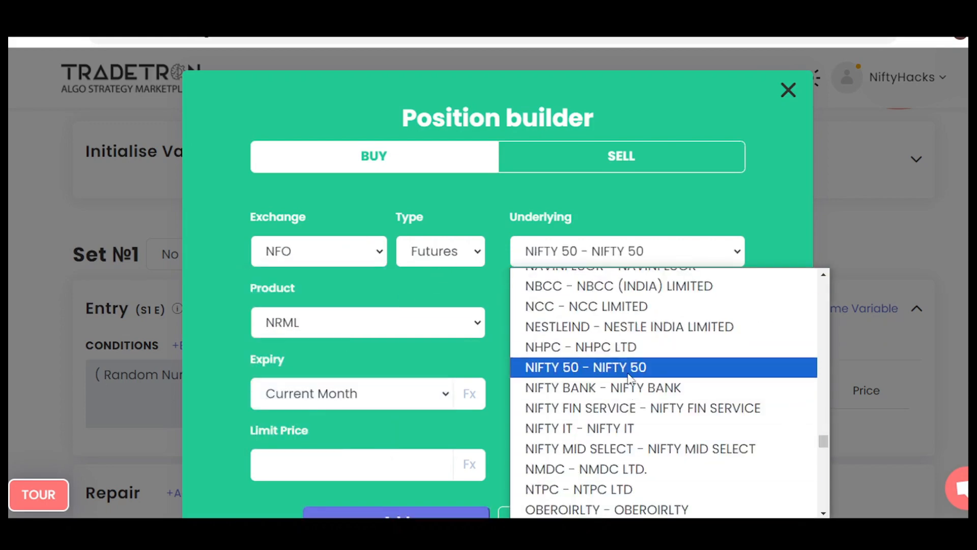
{"action": "left_click", "coordinate": [629, 373]}
- Set the position's quantity to 1 in Lots and add the position to the entry
{"action": "left_click", "coordinate": [542, 399]}
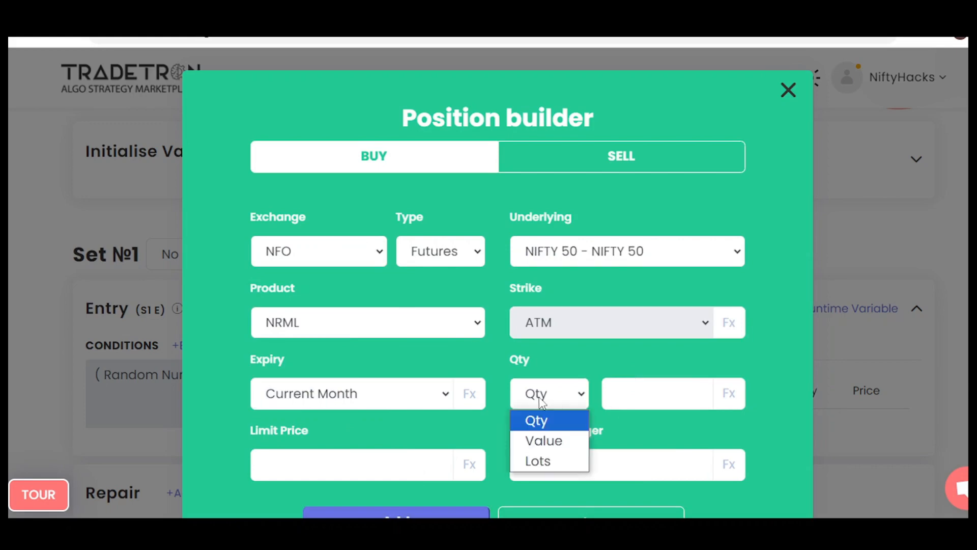
{"action": "left_click", "coordinate": [537, 462]}
{"action": "left_click", "coordinate": [625, 397]}
{"action": "type", "text": "1"}
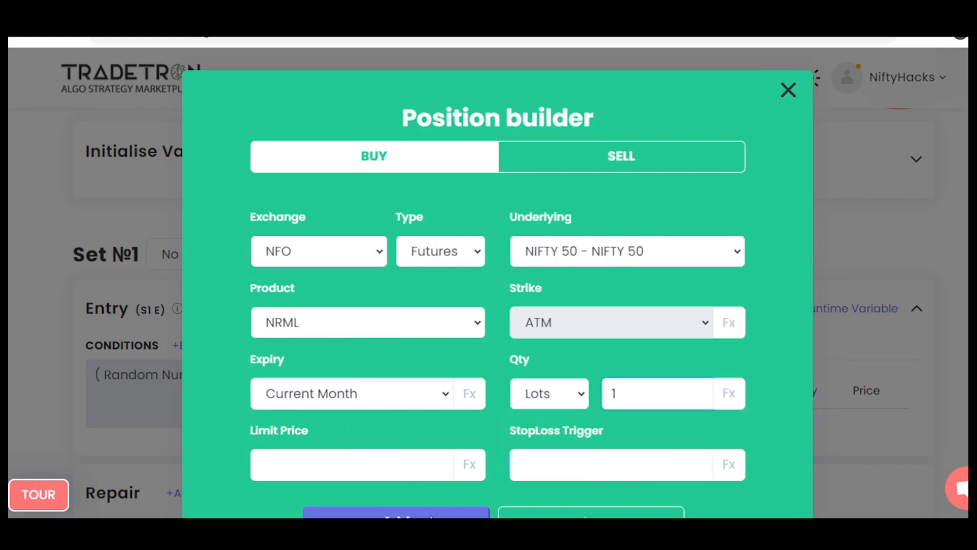
{"action": "left_click", "coordinate": [396, 513]}
- Save the edited strategy by updating it
{"action": "scroll", "coordinate": [304, 393], "scroll_direction": "down", "scroll_amount": 4}
{"action": "scroll", "coordinate": [262, 339], "scroll_direction": "up", "scroll_amount": 3}
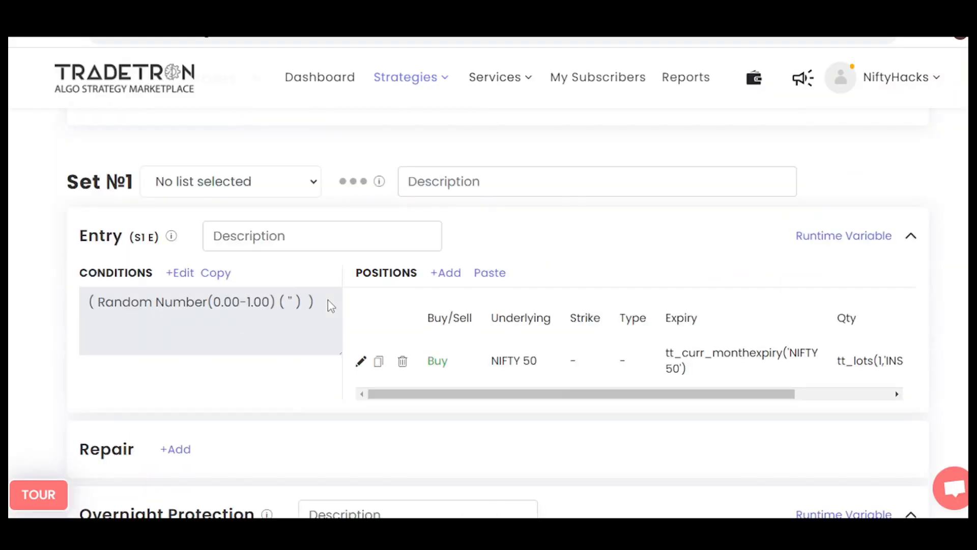
{"action": "scroll", "coordinate": [325, 305], "scroll_direction": "down", "scroll_amount": 15}
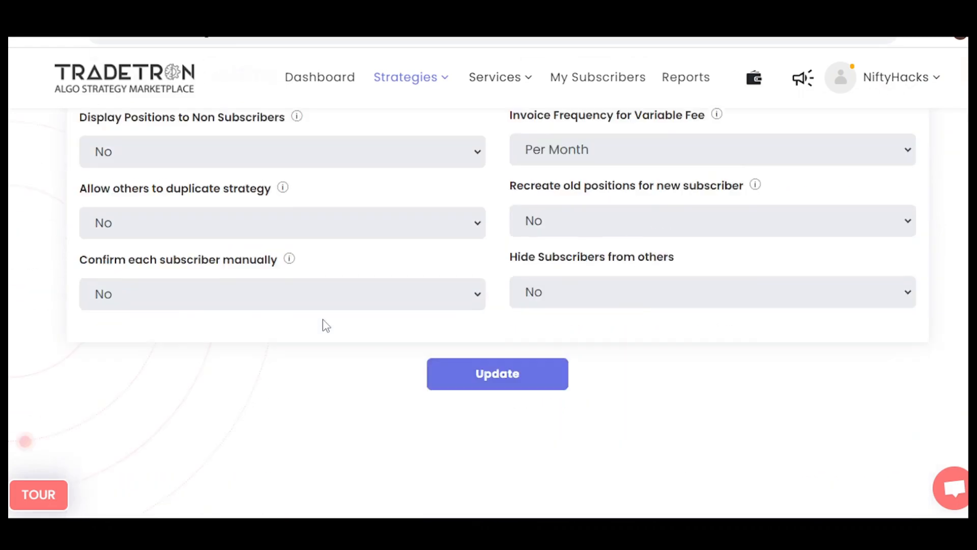
{"action": "scroll", "coordinate": [326, 326], "scroll_direction": "down", "scroll_amount": 1}
{"action": "left_click", "coordinate": [471, 301]}
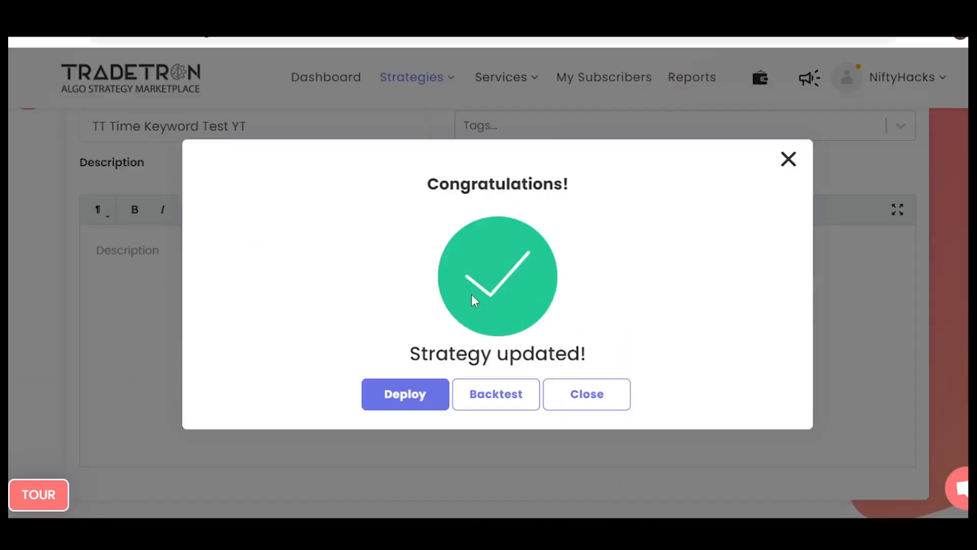
- Deploy the strategy with multiplier 1x, Paper Trading execution and the TT Paper Trading broker, and acknowledge the deployment
{"action": "left_click", "coordinate": [432, 393]}
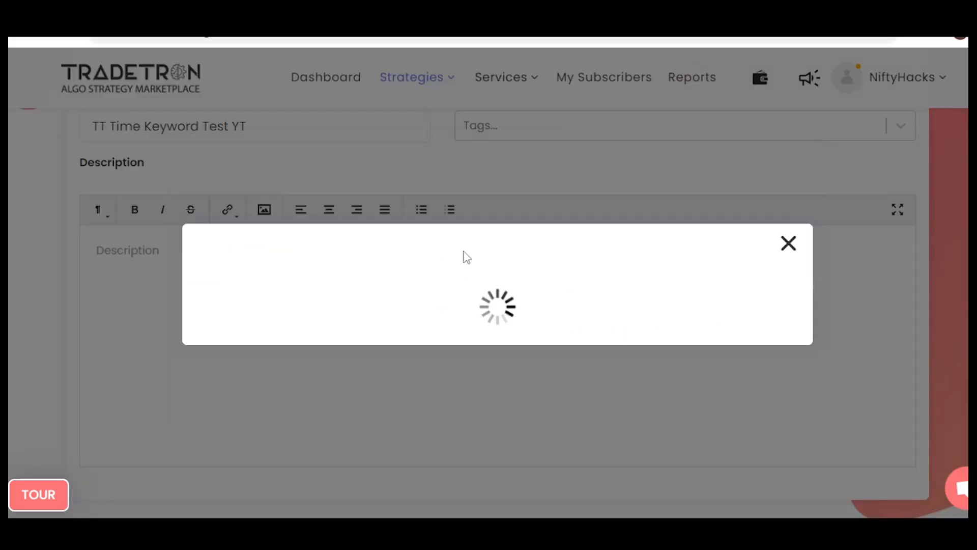
{"action": "left_click", "coordinate": [482, 431]}
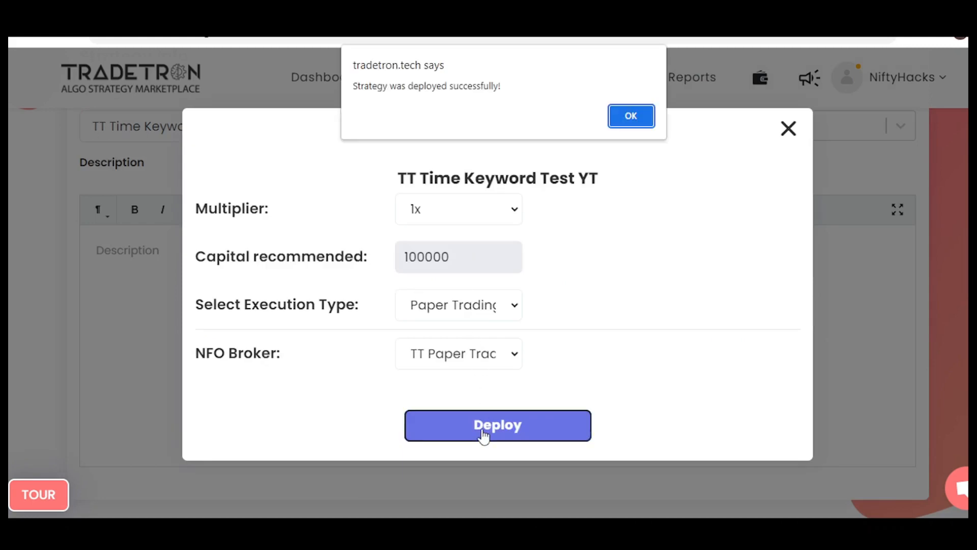
{"action": "left_click", "coordinate": [631, 116]}
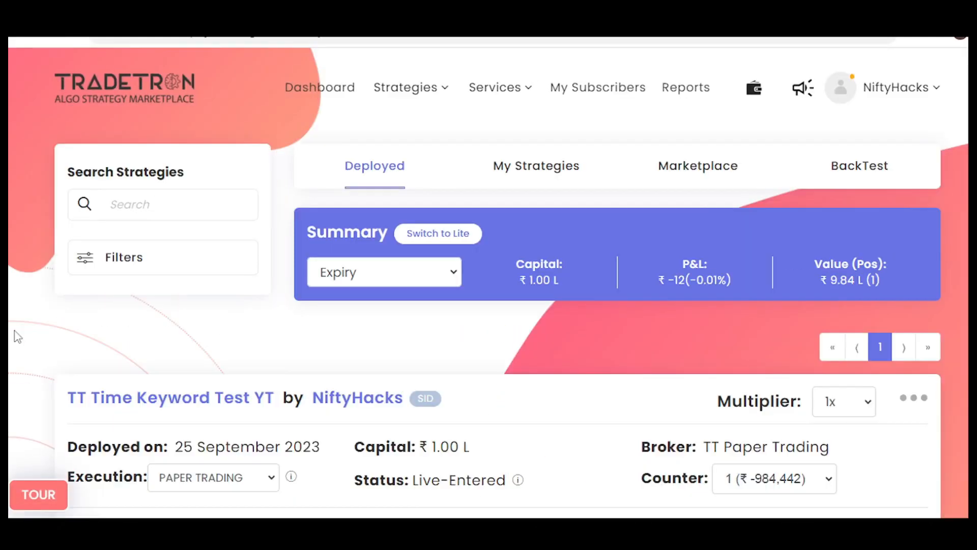
- Examine the entry time of the NIFTY futures position in the deployed TT Time Keyword Test YT strategy
{"action": "scroll", "coordinate": [15, 334], "scroll_direction": "down", "scroll_amount": 5}
{"action": "left_click", "coordinate": [204, 338]}
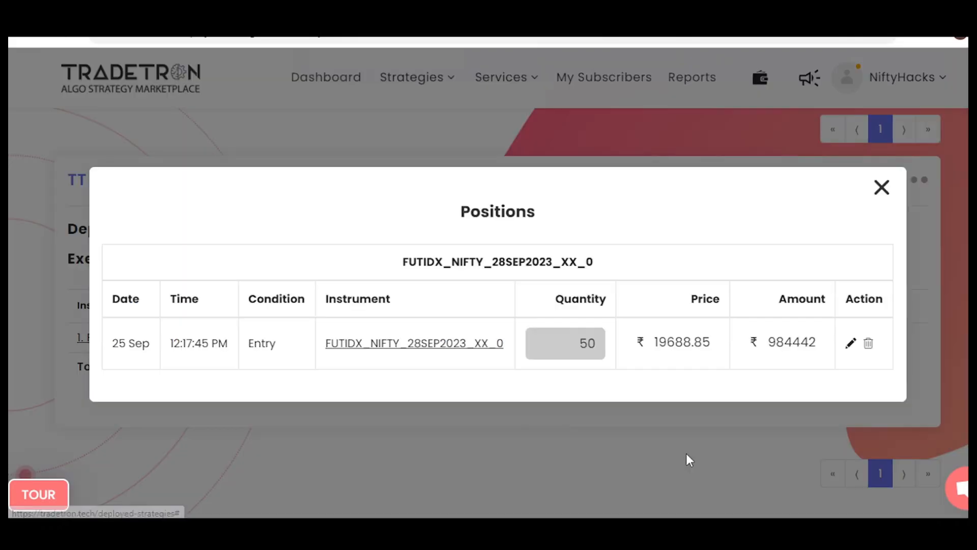
{"action": "left_click_drag", "start_coordinate": [169, 344], "coordinate": [240, 348]}
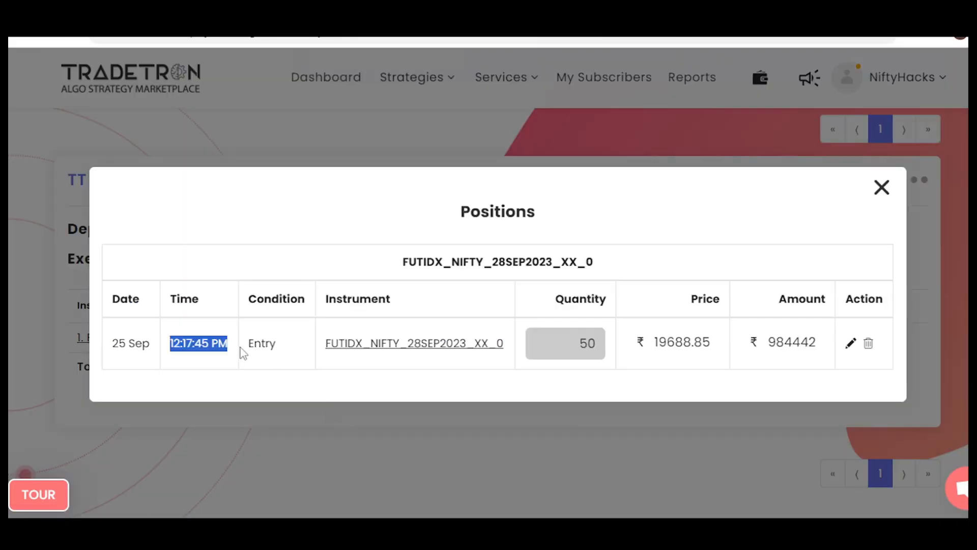
{"action": "left_click", "coordinate": [245, 399]}
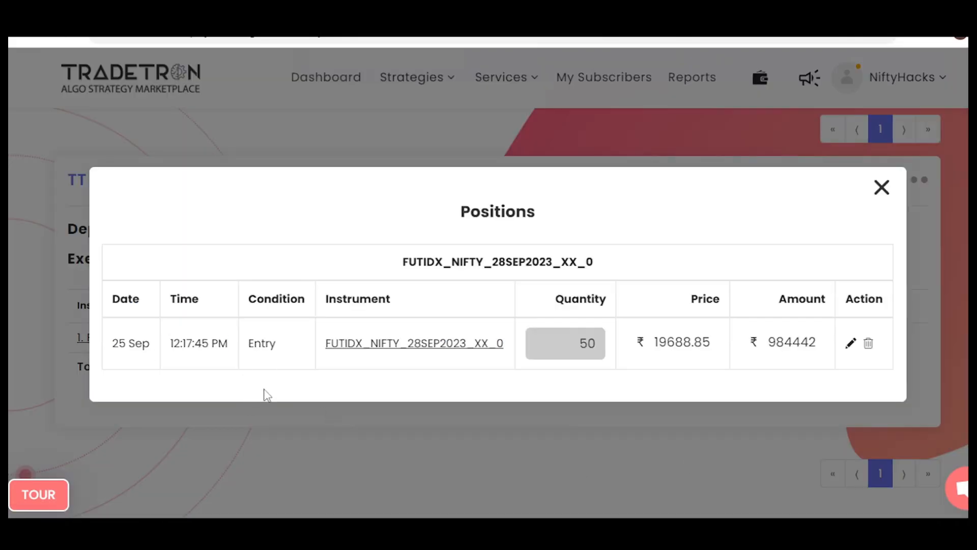
{"action": "double_click", "coordinate": [190, 342]}
{"action": "left_click", "coordinate": [188, 366]}
{"action": "left_click", "coordinate": [879, 189]}
- Exit the deployed TT Time Keyword Test YT strategy and confirm the exit
{"action": "left_click", "coordinate": [914, 181]}
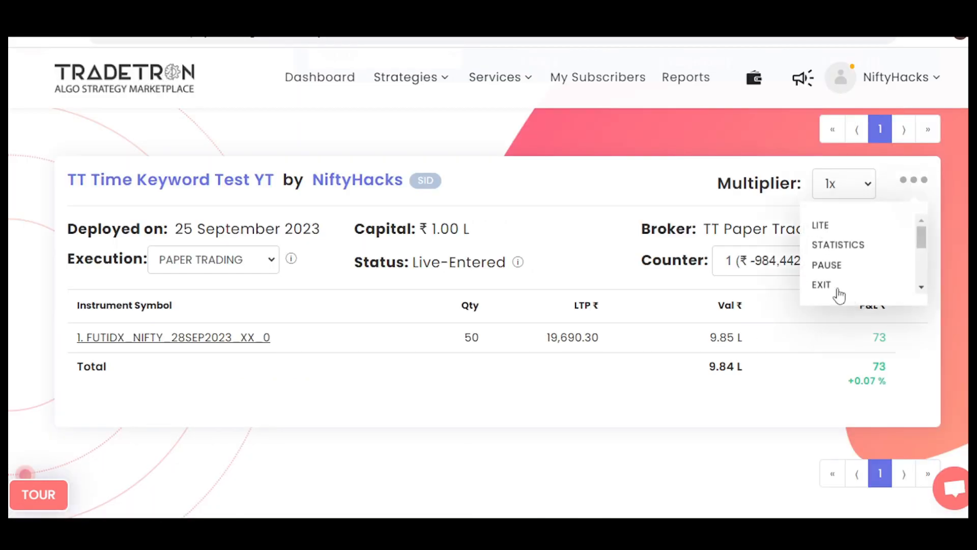
{"action": "left_click", "coordinate": [822, 282]}
{"action": "left_click", "coordinate": [550, 397]}
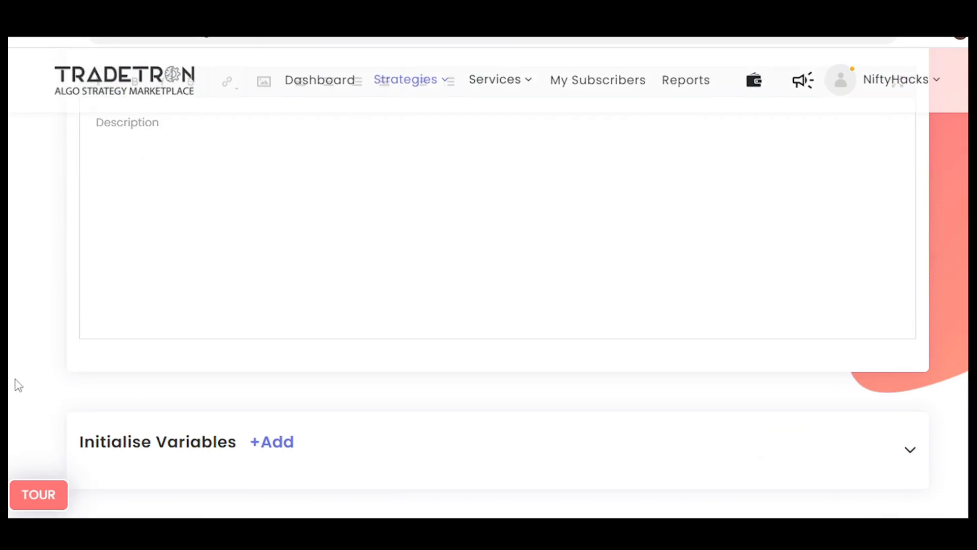
- Begin a new runtime variable for Set 1's Entry in the strategy editor and name it t
{"action": "scroll", "coordinate": [18, 385], "scroll_direction": "down", "scroll_amount": 7}
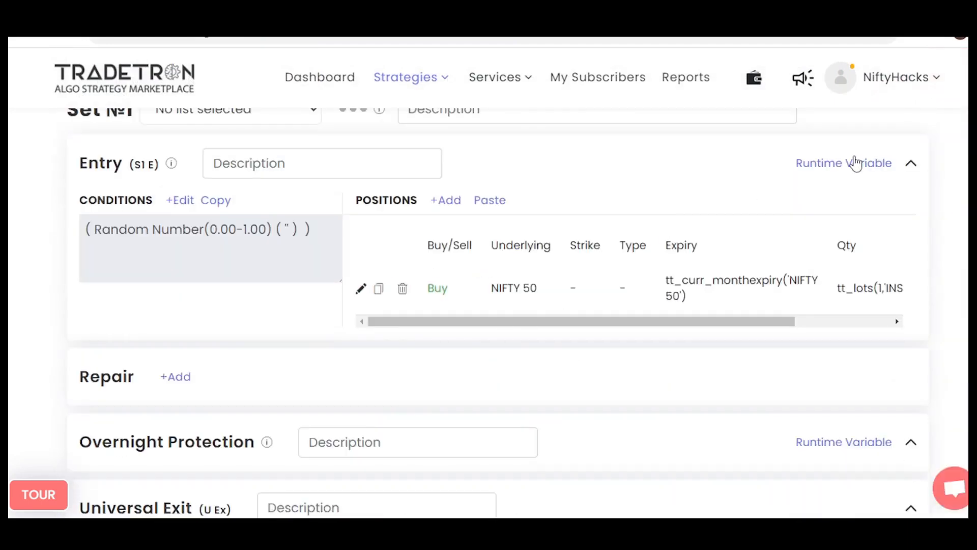
{"action": "left_click", "coordinate": [855, 164]}
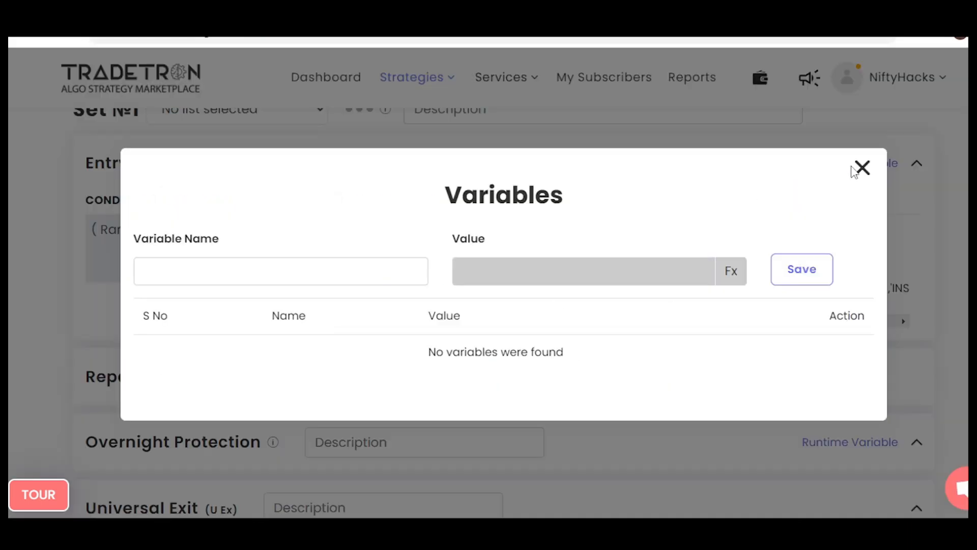
{"action": "left_click", "coordinate": [416, 262]}
{"action": "type", "text": "t"}
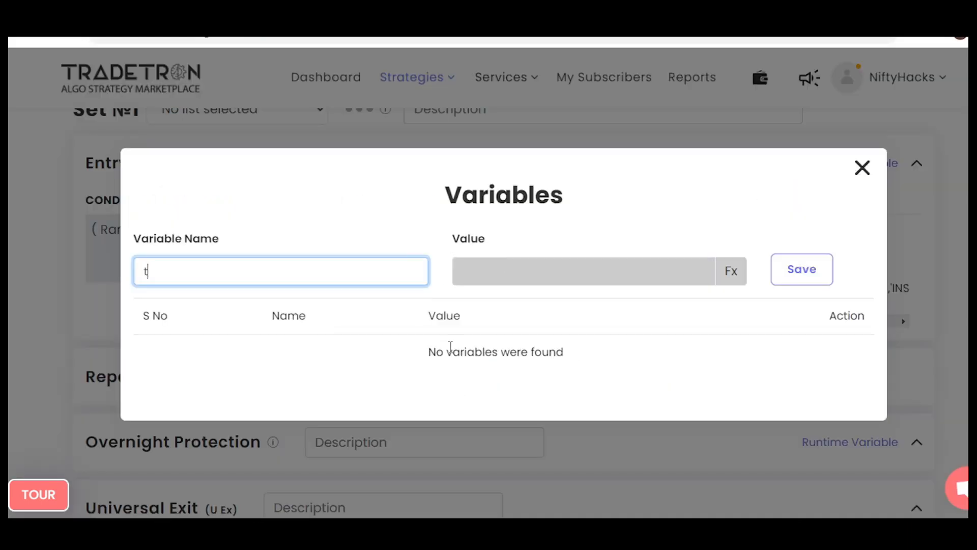
{"action": "type", "text": "ime"}
{"action": "double_click", "coordinate": [196, 264]}
{"action": "type", "text": "t"}
- Set the variable's value to the Time keyword with NSE in the Formula Builder, save the variable and close the list
{"action": "left_click", "coordinate": [731, 271]}
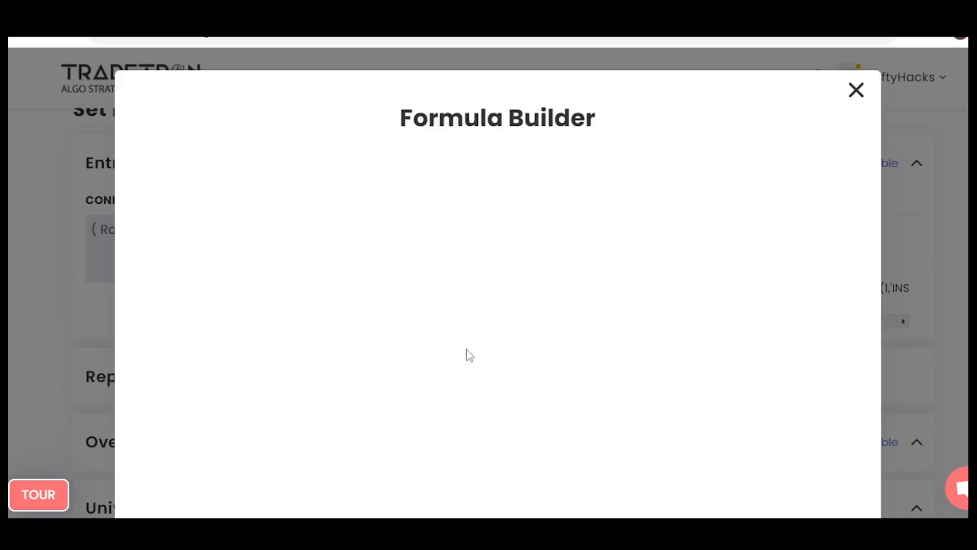
{"action": "left_click", "coordinate": [255, 209]}
{"action": "type", "text": "tim"}
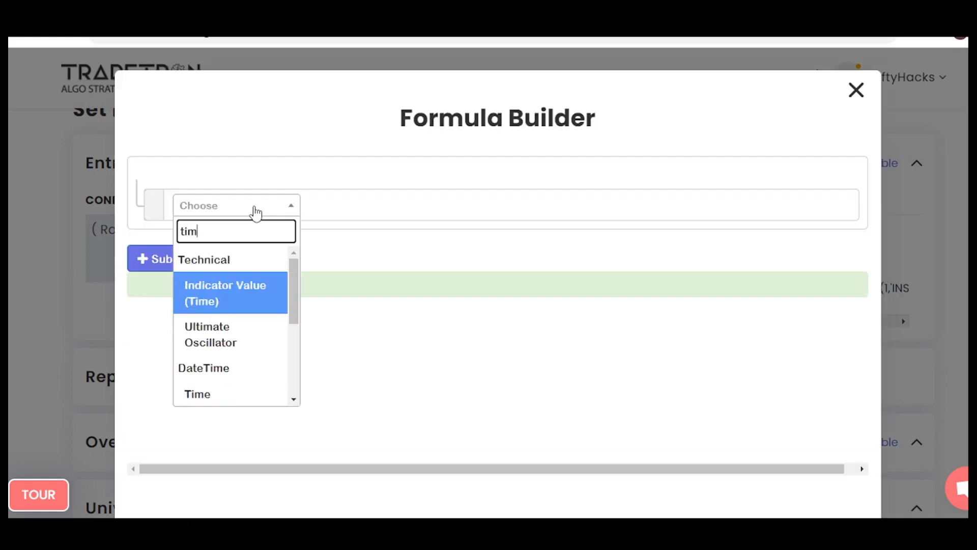
{"action": "left_click", "coordinate": [239, 400]}
{"action": "left_click", "coordinate": [551, 446]}
{"action": "left_click", "coordinate": [164, 272]}
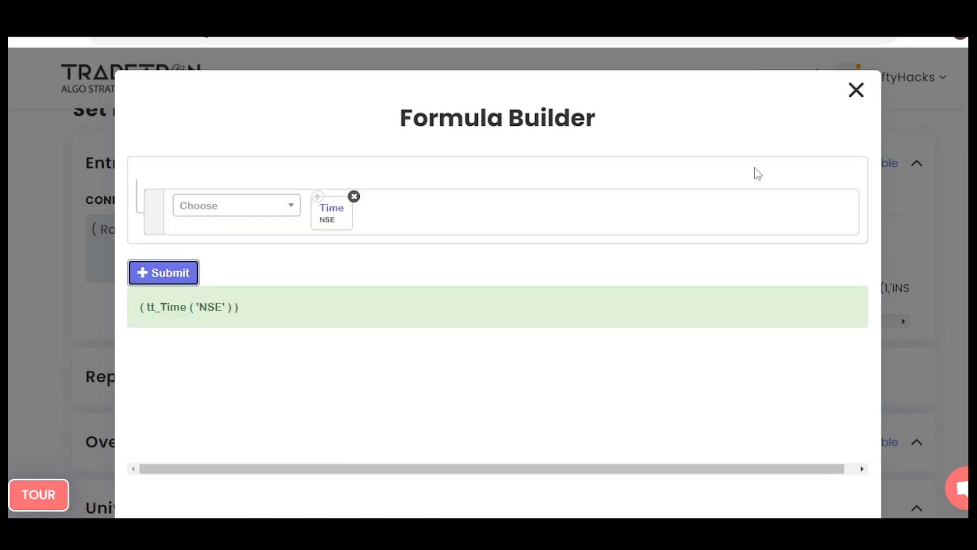
{"action": "left_click", "coordinate": [857, 91]}
{"action": "left_click", "coordinate": [789, 275]}
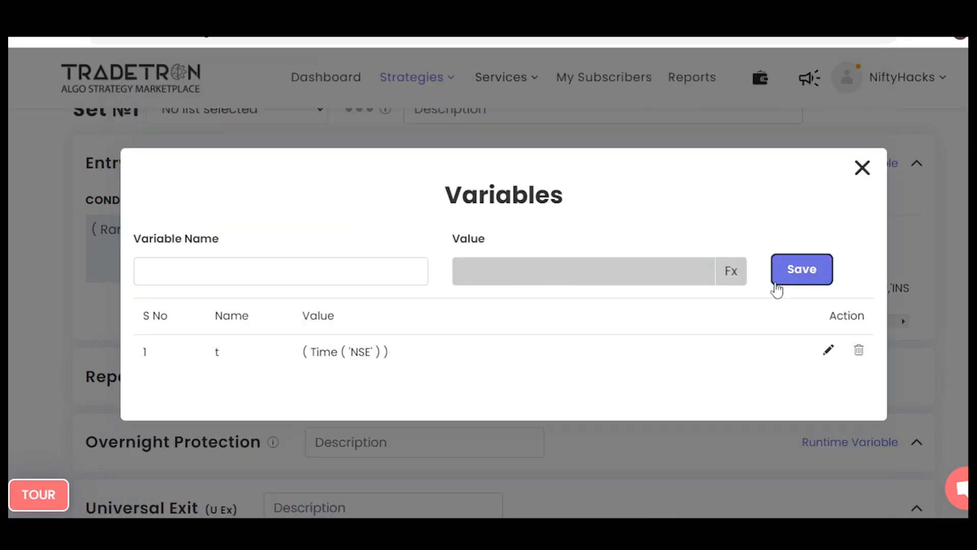
{"action": "double_click", "coordinate": [233, 353]}
{"action": "left_click", "coordinate": [860, 176]}
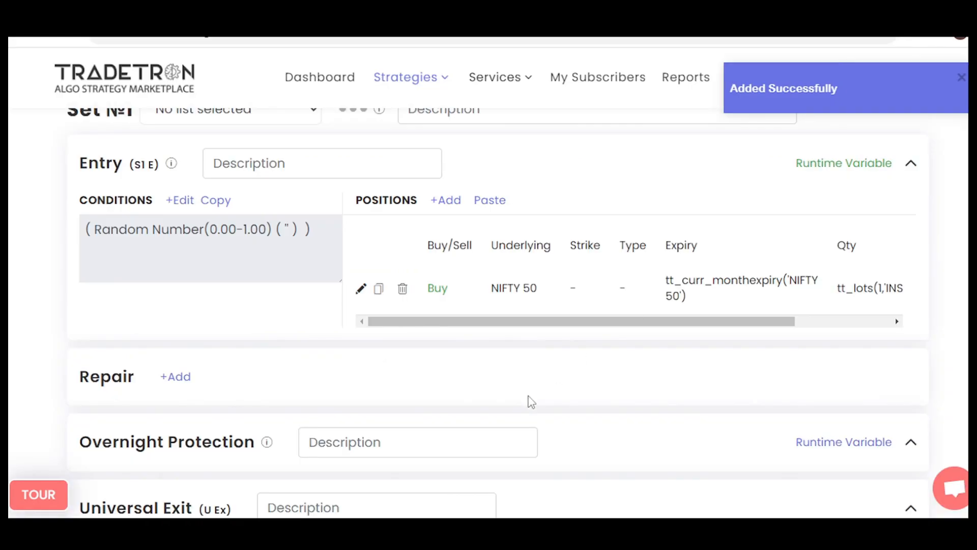
- Update the strategy with the new runtime variable and dismiss the confirmation without deploying again
{"action": "scroll", "coordinate": [527, 399], "scroll_direction": "down", "scroll_amount": 20}
{"action": "left_click", "coordinate": [502, 451]}
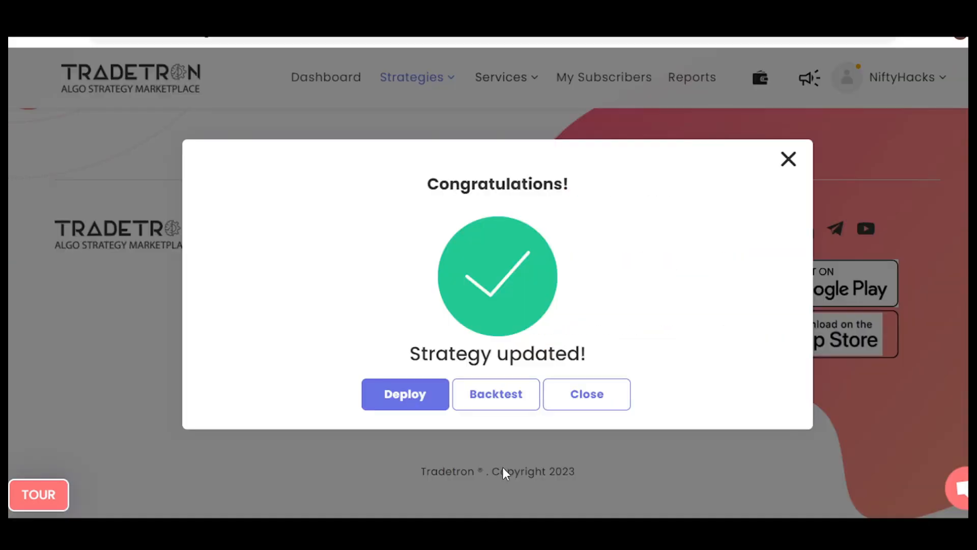
{"action": "left_click", "coordinate": [582, 400]}
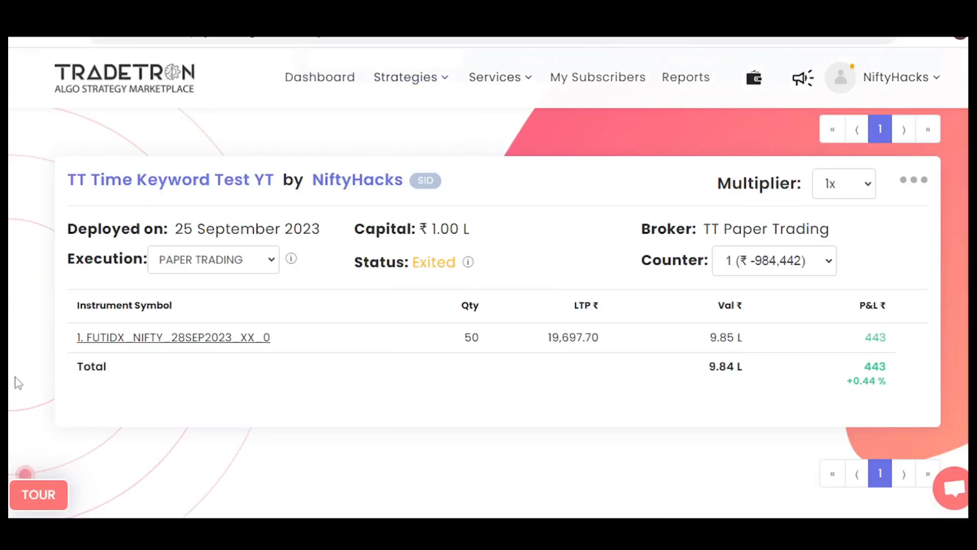
- Reactivate the exited TT Time Keyword Test YT deployment, check its status and reload the deployed strategies page
{"action": "left_click", "coordinate": [915, 181]}
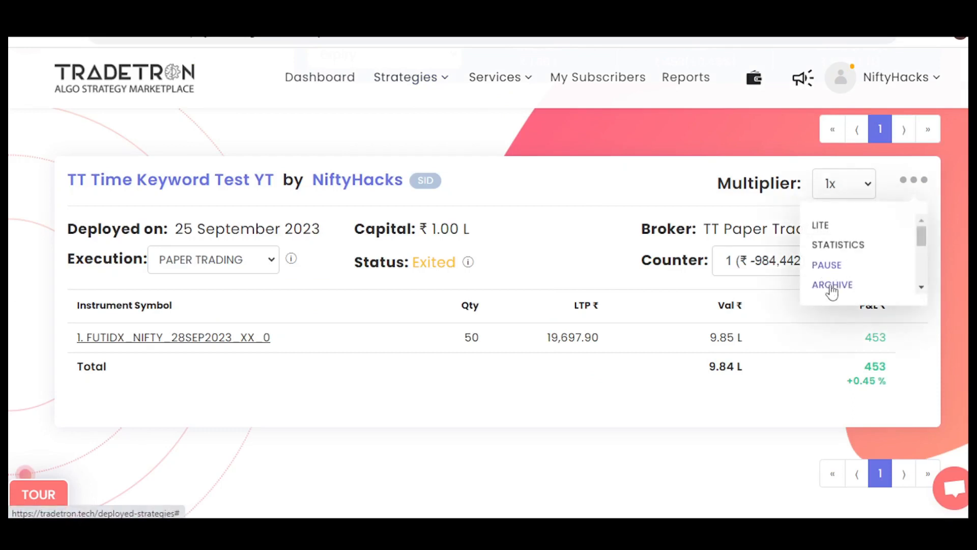
{"action": "scroll", "coordinate": [831, 281], "scroll_direction": "down", "scroll_amount": 1}
{"action": "left_click", "coordinate": [833, 233]}
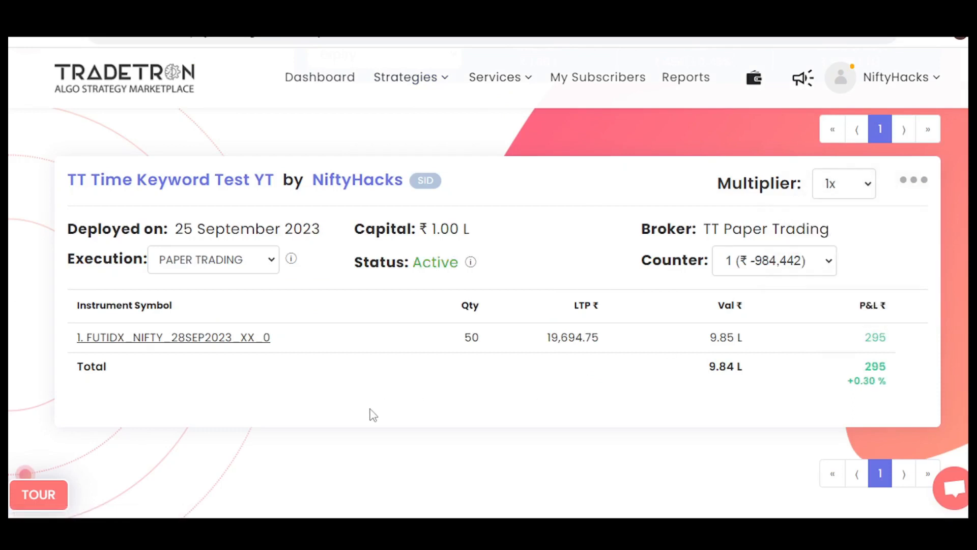
{"action": "left_click_drag", "start_coordinate": [405, 262], "coordinate": [462, 264]}
{"action": "left_click", "coordinate": [560, 297]}
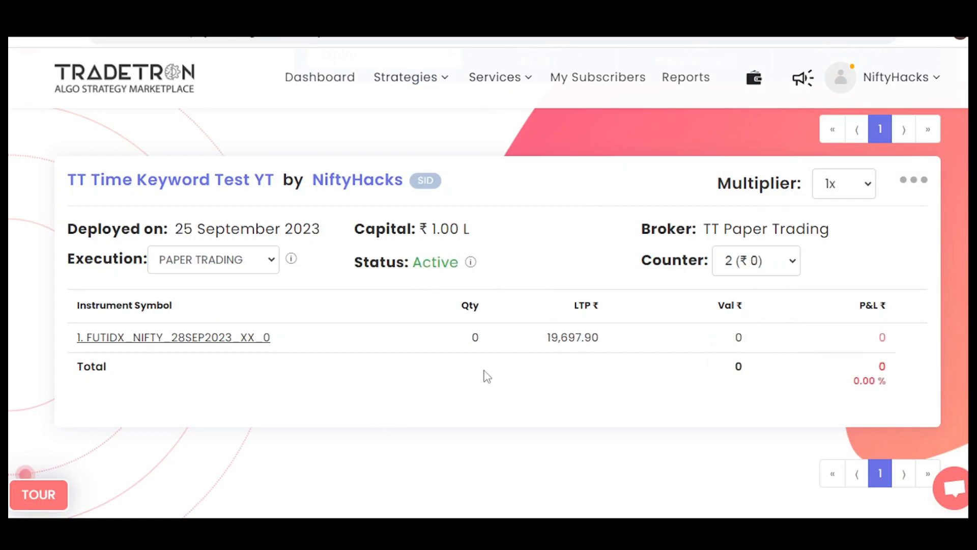
{"action": "left_click", "coordinate": [68, 43]}
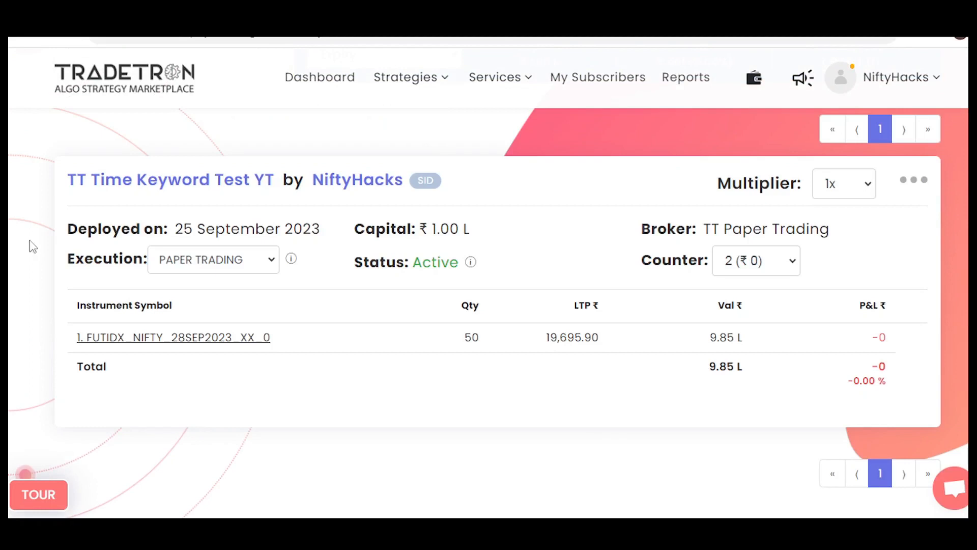
- Check the strategy's status and the entry time in the FUTIDX_NIFTY_28SEP2023_XX_0 positions, closing the positions again
{"action": "left_click_drag", "start_coordinate": [412, 262], "coordinate": [496, 262]}
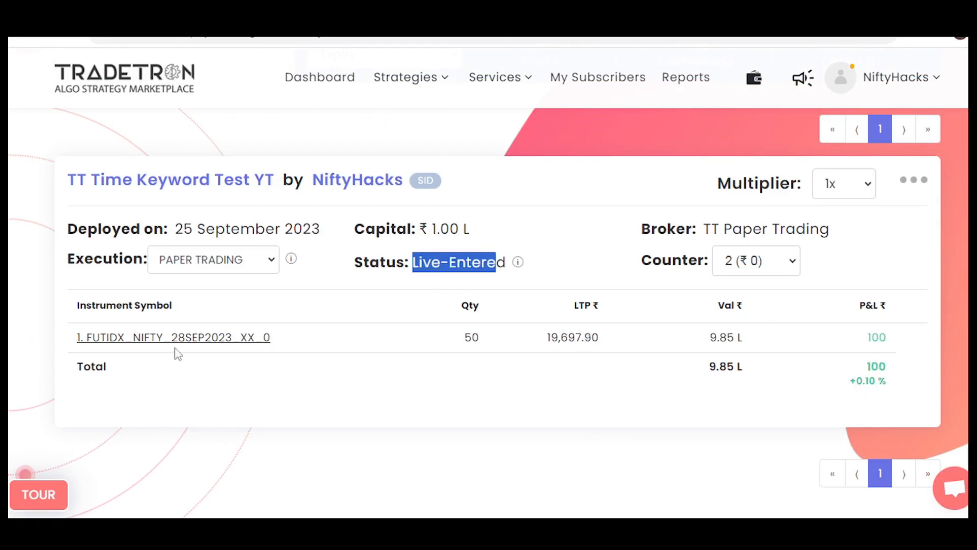
{"action": "left_click", "coordinate": [176, 341]}
{"action": "double_click", "coordinate": [174, 347]}
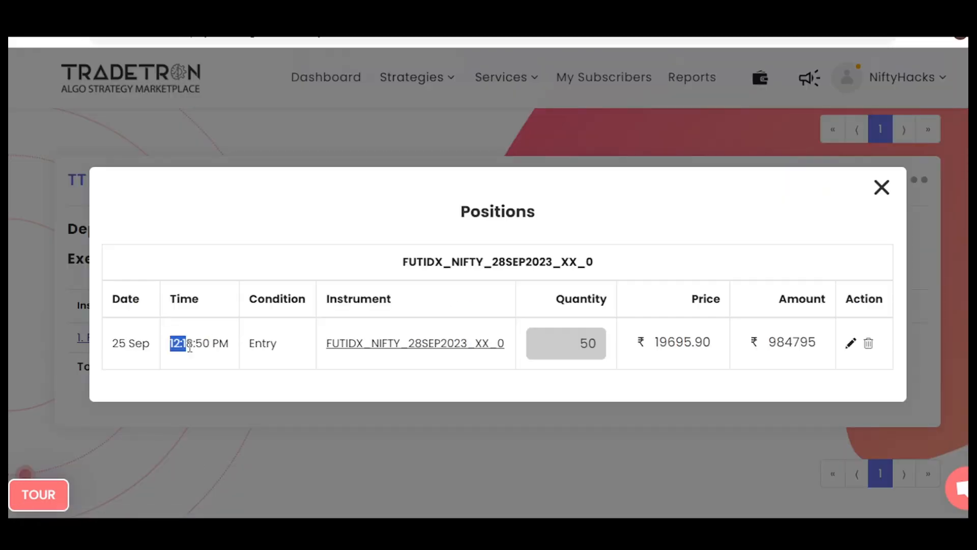
{"action": "left_click", "coordinate": [197, 365]}
{"action": "left_click", "coordinate": [883, 189]}
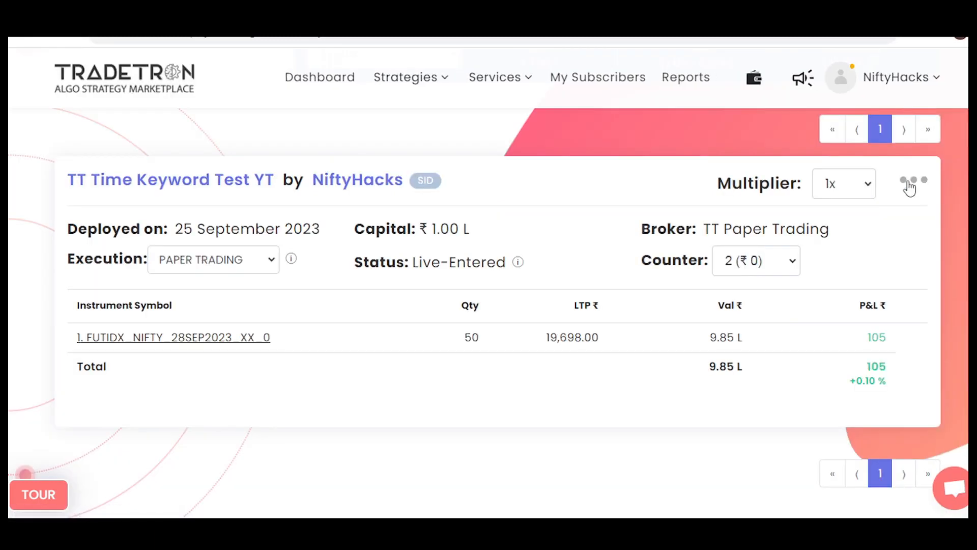
- View the deployed strategy's run time data for counter 2 and examine the time and value recorded for t
{"action": "left_click", "coordinate": [915, 180]}
{"action": "scroll", "coordinate": [857, 265], "scroll_direction": "down", "scroll_amount": 2}
{"action": "left_click", "coordinate": [845, 222]}
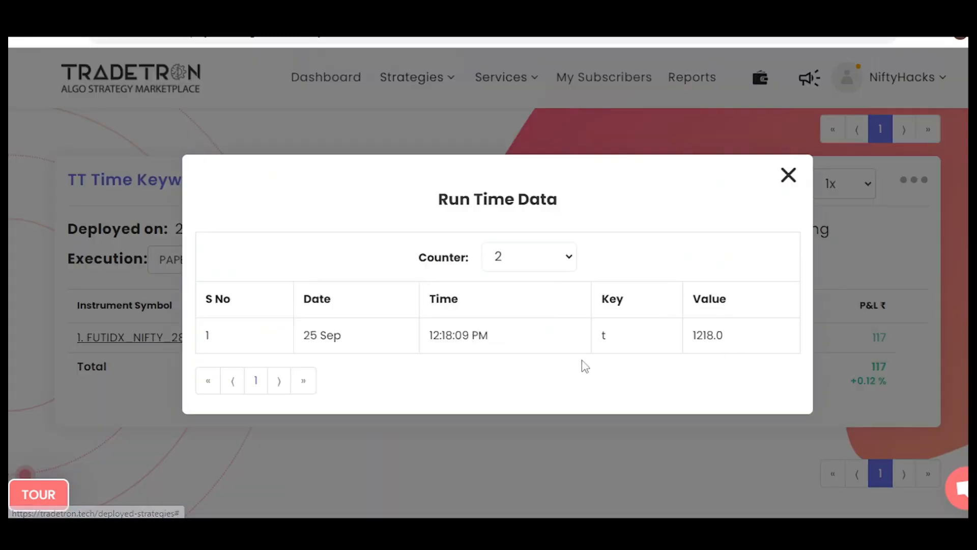
{"action": "left_click_drag", "start_coordinate": [430, 335], "coordinate": [453, 335]}
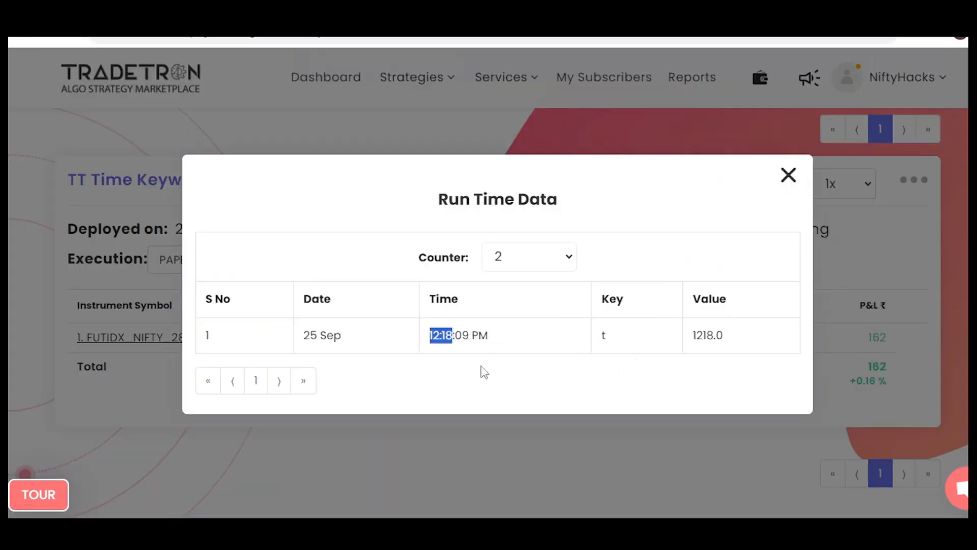
{"action": "double_click", "coordinate": [462, 335]}
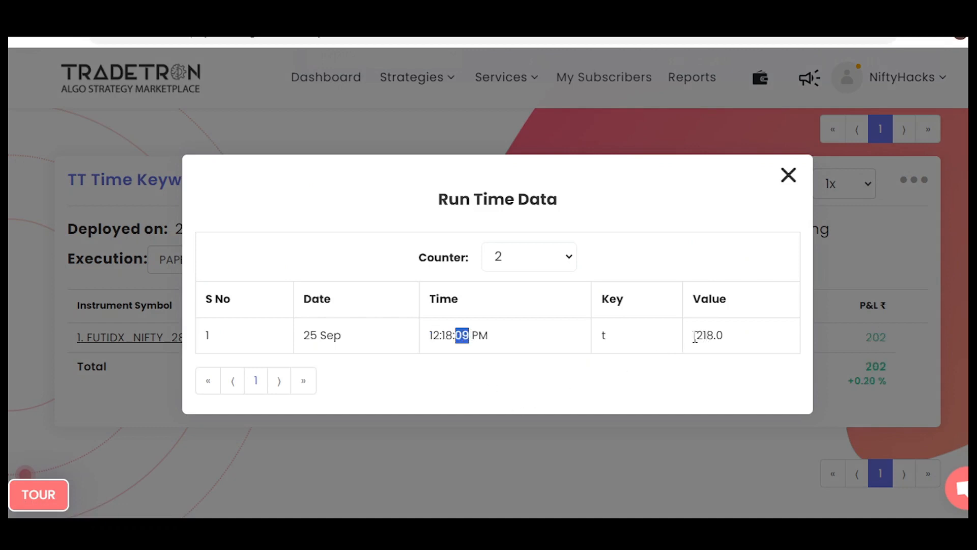
{"action": "left_click_drag", "start_coordinate": [693, 335], "coordinate": [725, 336]}
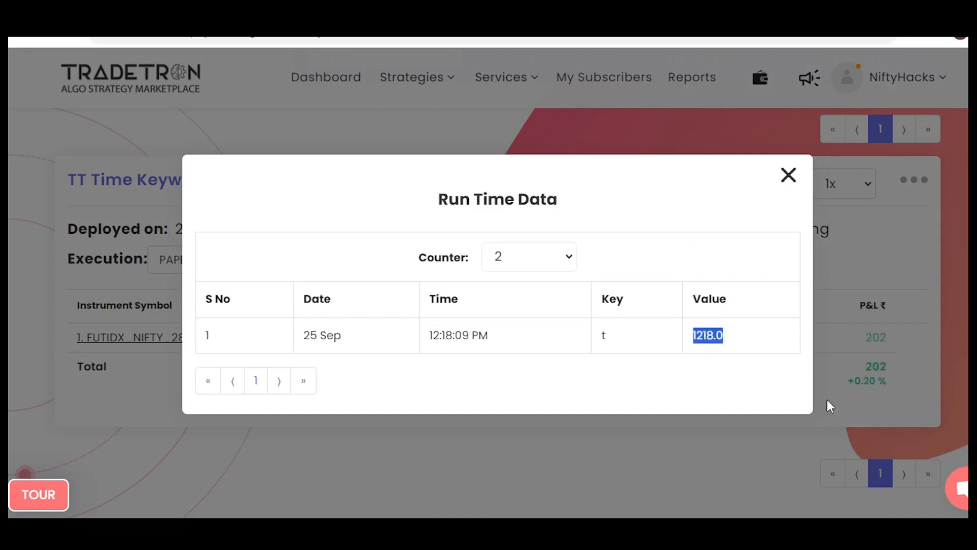
- Circle the value of t on screen and handwrite an underlined 1218 plus a clock time with its seconds crossed out
{"action": "mouse_move", "coordinate": [715, 324]}
{"action": "left_mouse_down"}
{"action": "mouse_move", "coordinate": [714, 360]}
{"action": "mouse_move", "coordinate": [698, 320]}
{"action": "left_mouse_up"}
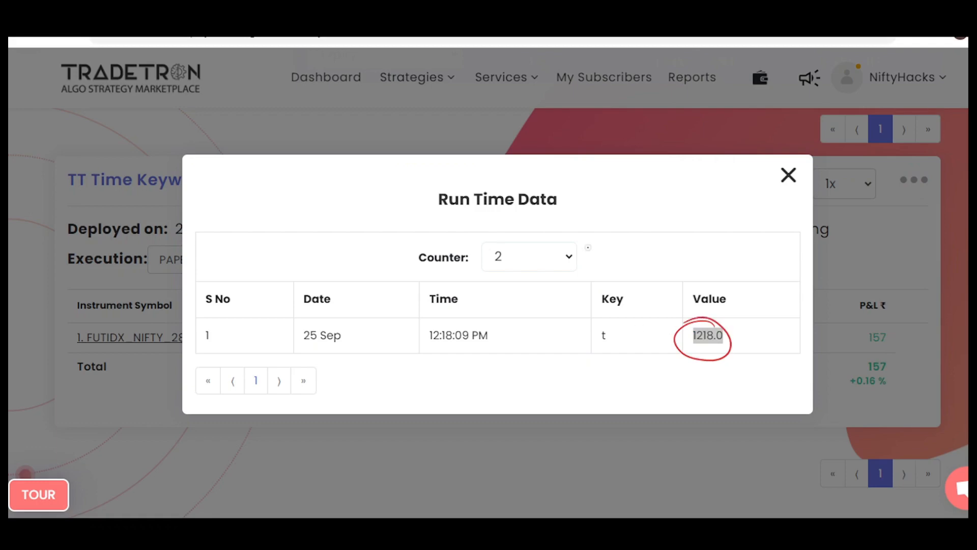
{"action": "mouse_move", "coordinate": [591, 209]}
{"action": "left_mouse_down"}
{"action": "mouse_move", "coordinate": [589, 232]}
{"action": "mouse_move", "coordinate": [630, 229]}
{"action": "left_mouse_up"}
{"action": "left_click_drag", "start_coordinate": [655, 210], "coordinate": [666, 209]}
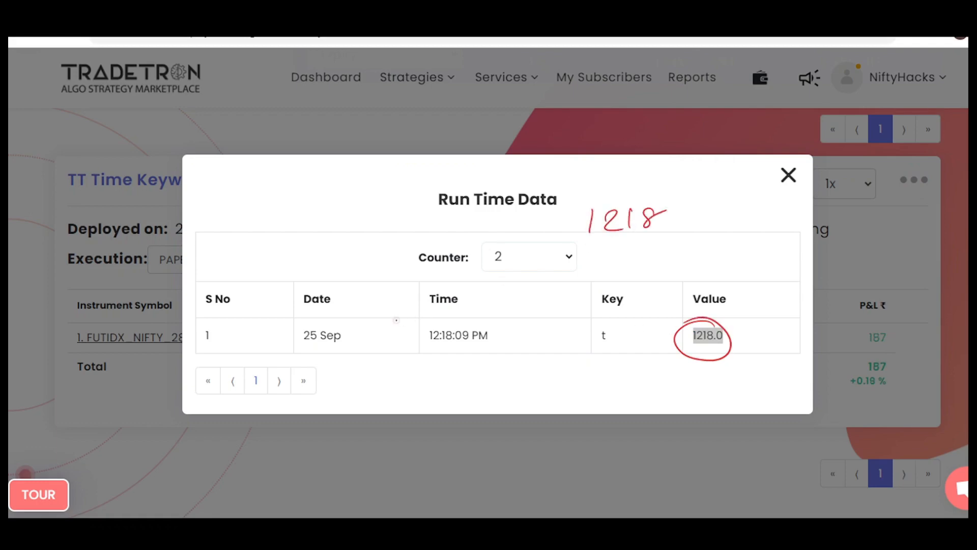
{"action": "left_click_drag", "start_coordinate": [590, 237], "coordinate": [655, 235]}
{"action": "left_click_drag", "start_coordinate": [592, 250], "coordinate": [647, 250]}
{"action": "left_click_drag", "start_coordinate": [306, 191], "coordinate": [306, 214]}
{"action": "mouse_move", "coordinate": [320, 193]}
{"action": "left_mouse_down"}
{"action": "mouse_move", "coordinate": [332, 194]}
{"action": "mouse_move", "coordinate": [333, 209]}
{"action": "left_mouse_up"}
{"action": "left_click_drag", "start_coordinate": [344, 193], "coordinate": [345, 194]}
{"action": "left_click_drag", "start_coordinate": [344, 199], "coordinate": [409, 186]}
{"action": "left_click_drag", "start_coordinate": [409, 193], "coordinate": [425, 186]}
{"action": "mouse_move", "coordinate": [446, 182]}
{"action": "left_mouse_down"}
{"action": "mouse_move", "coordinate": [441, 199]}
{"action": "mouse_move", "coordinate": [433, 173]}
{"action": "mouse_move", "coordinate": [410, 211]}
{"action": "left_mouse_up"}
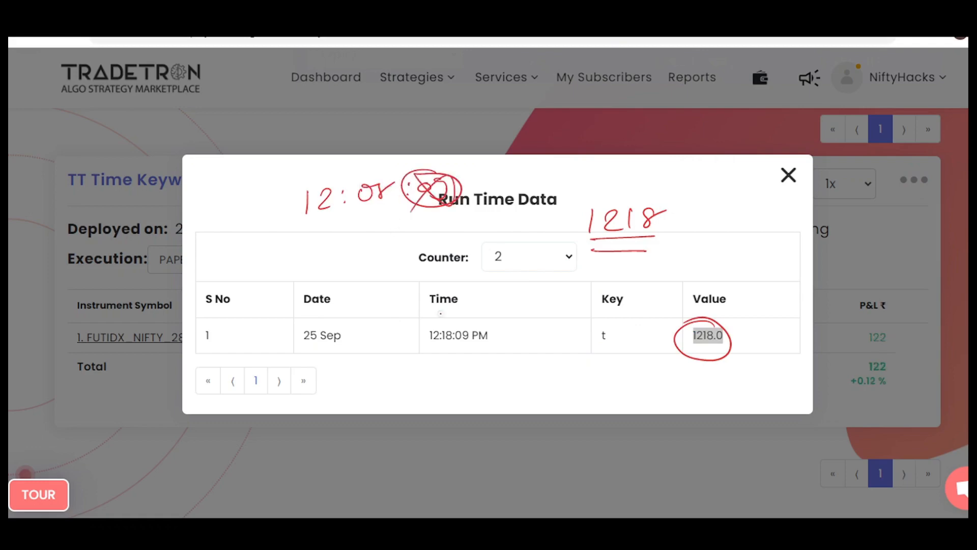
- Circle the key t and its value, label the handwritten times hh mm and hhmm, and erase all annotations
{"action": "mouse_move", "coordinate": [614, 346]}
{"action": "left_mouse_down"}
{"action": "mouse_move", "coordinate": [585, 331]}
{"action": "mouse_move", "coordinate": [631, 325]}
{"action": "left_mouse_up"}
{"action": "left_click_drag", "start_coordinate": [708, 317], "coordinate": [735, 346]}
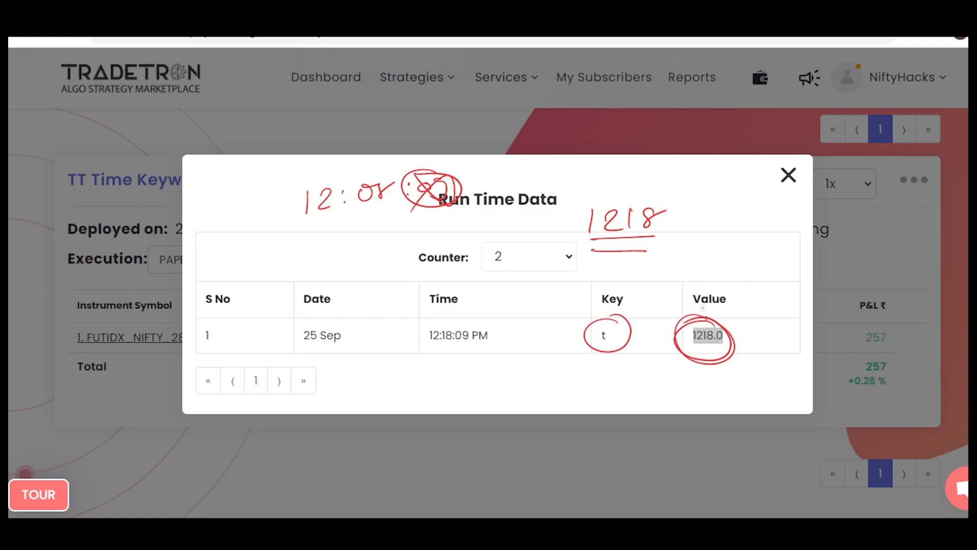
{"action": "left_click_drag", "start_coordinate": [703, 308], "coordinate": [684, 323]}
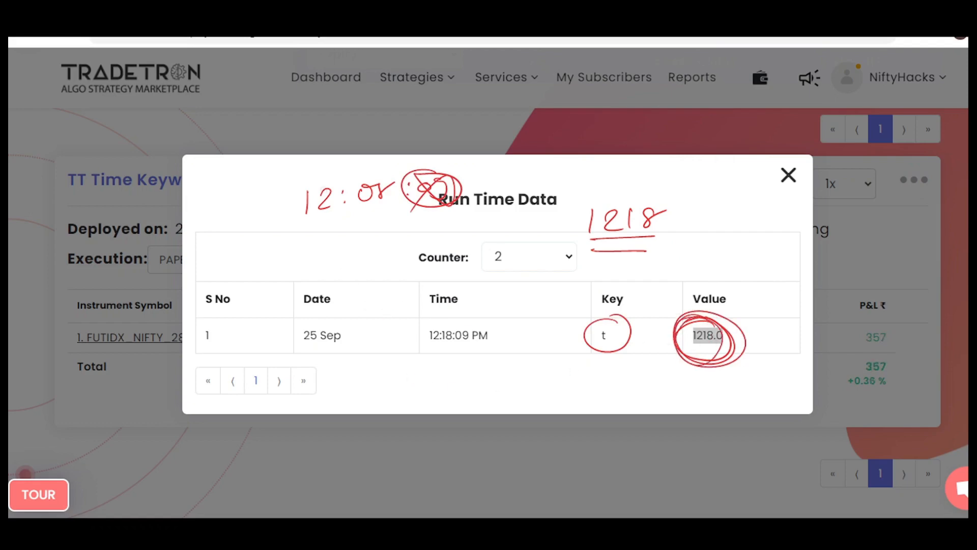
{"action": "left_click_drag", "start_coordinate": [313, 233], "coordinate": [401, 210]}
{"action": "left_click_drag", "start_coordinate": [302, 167], "coordinate": [391, 171]}
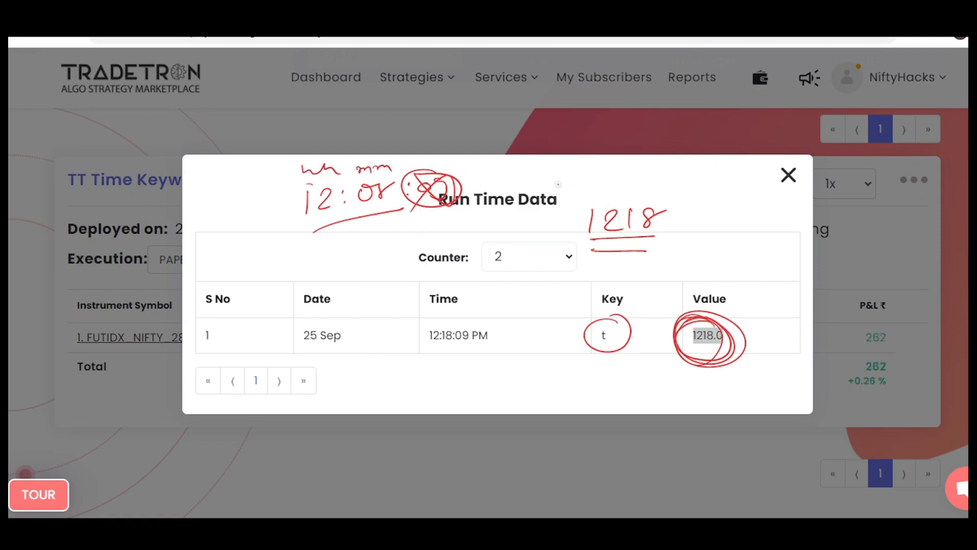
{"action": "left_click_drag", "start_coordinate": [576, 168], "coordinate": [666, 179]}
{"action": "mouse_move", "coordinate": [595, 189]}
{"action": "left_mouse_down"}
{"action": "mouse_move", "coordinate": [678, 185]}
{"action": "mouse_move", "coordinate": [676, 193]}
{"action": "left_mouse_up"}
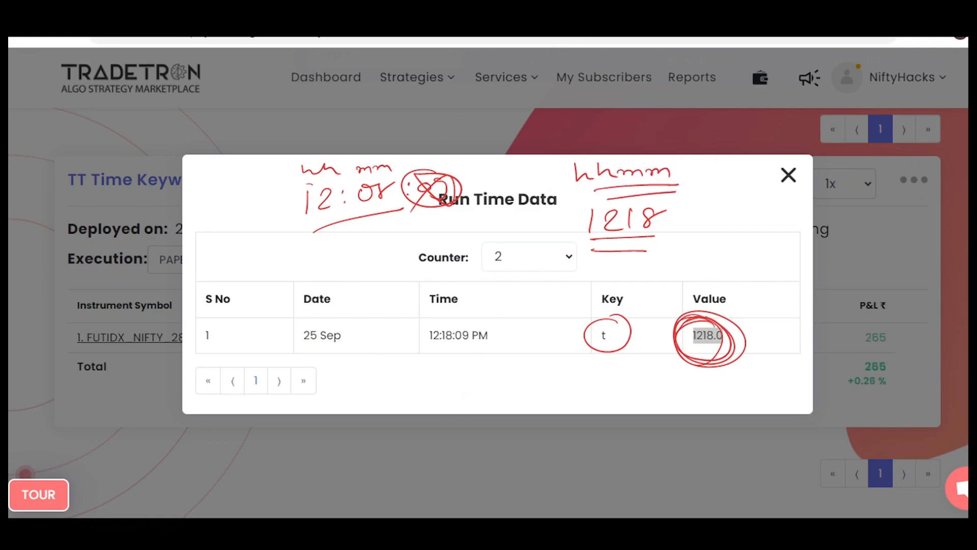
{"action": "key", "text": "e"}
- Handwrite an underlined 24 hours and 1 pm/am above the run time data, circling pm and am
{"action": "left_click_drag", "start_coordinate": [273, 178], "coordinate": [292, 189]}
{"action": "mouse_move", "coordinate": [297, 172]}
{"action": "left_mouse_down"}
{"action": "mouse_move", "coordinate": [294, 183]}
{"action": "mouse_move", "coordinate": [306, 188]}
{"action": "left_mouse_up"}
{"action": "mouse_move", "coordinate": [338, 164]}
{"action": "left_mouse_down"}
{"action": "mouse_move", "coordinate": [342, 173]}
{"action": "mouse_move", "coordinate": [411, 178]}
{"action": "left_mouse_up"}
{"action": "left_click_drag", "start_coordinate": [326, 193], "coordinate": [418, 189]}
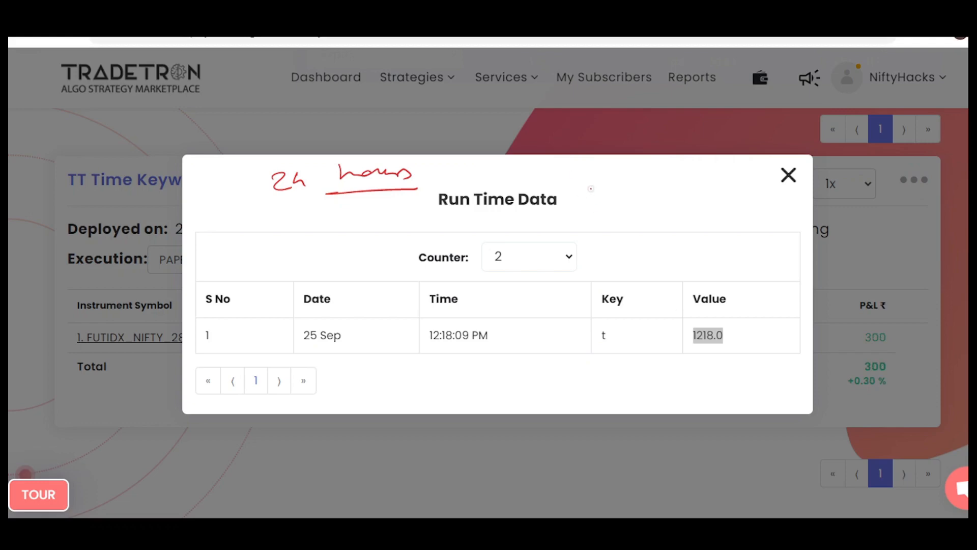
{"action": "mouse_move", "coordinate": [600, 172]}
{"action": "left_mouse_down"}
{"action": "mouse_move", "coordinate": [601, 193]}
{"action": "mouse_move", "coordinate": [637, 183]}
{"action": "mouse_move", "coordinate": [673, 193]}
{"action": "left_mouse_up"}
{"action": "left_click_drag", "start_coordinate": [594, 206], "coordinate": [679, 208]}
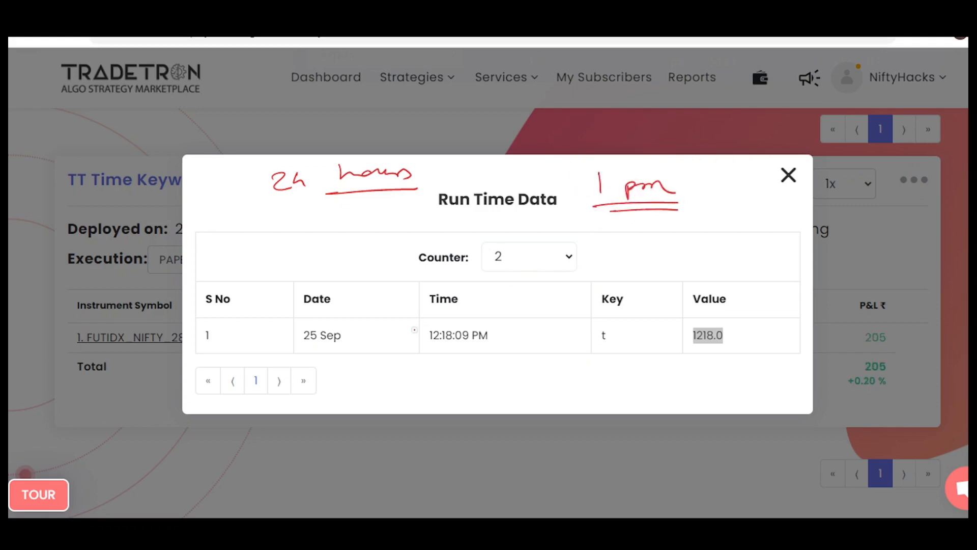
{"action": "mouse_move", "coordinate": [664, 175]}
{"action": "left_mouse_down"}
{"action": "mouse_move", "coordinate": [646, 212]}
{"action": "mouse_move", "coordinate": [671, 186]}
{"action": "mouse_move", "coordinate": [679, 207]}
{"action": "mouse_move", "coordinate": [742, 189]}
{"action": "left_mouse_up"}
{"action": "left_click_drag", "start_coordinate": [703, 199], "coordinate": [739, 196]}
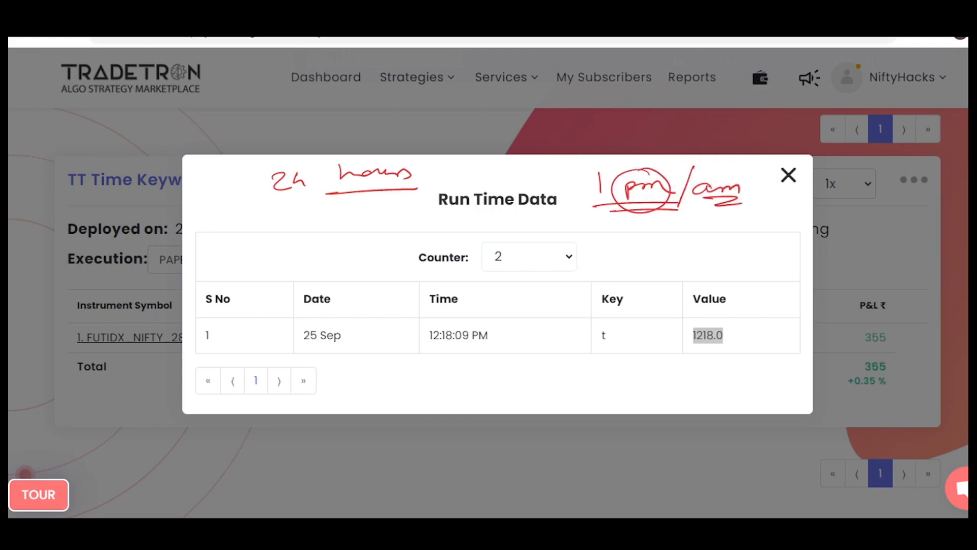
{"action": "mouse_move", "coordinate": [718, 173]}
{"action": "left_mouse_down"}
{"action": "mouse_move", "coordinate": [701, 206]}
{"action": "mouse_move", "coordinate": [723, 172]}
{"action": "left_mouse_up"}
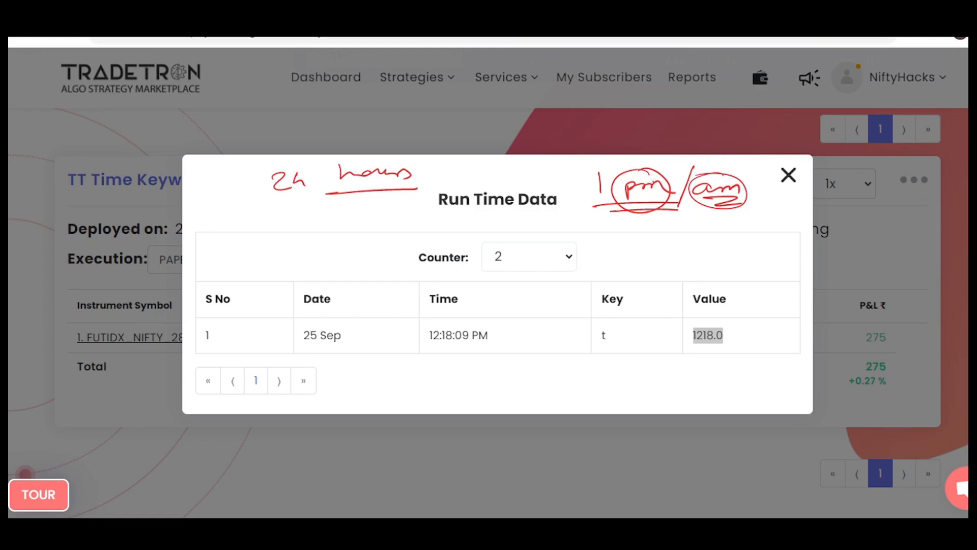
- Draw an arrow from 1 pm to a boxed 1300, write 13:00 with its colon circled, and clear the annotations
{"action": "left_click_drag", "start_coordinate": [600, 187], "coordinate": [454, 240]}
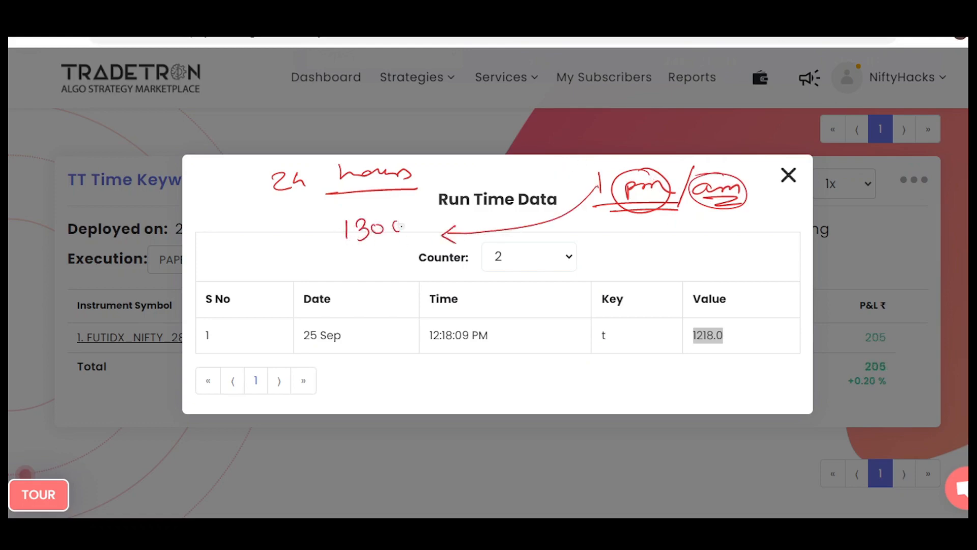
{"action": "left_click_drag", "start_coordinate": [401, 226], "coordinate": [402, 223]}
{"action": "mouse_move", "coordinate": [348, 249]}
{"action": "left_mouse_down"}
{"action": "mouse_move", "coordinate": [412, 237]}
{"action": "mouse_move", "coordinate": [407, 246]}
{"action": "left_mouse_up"}
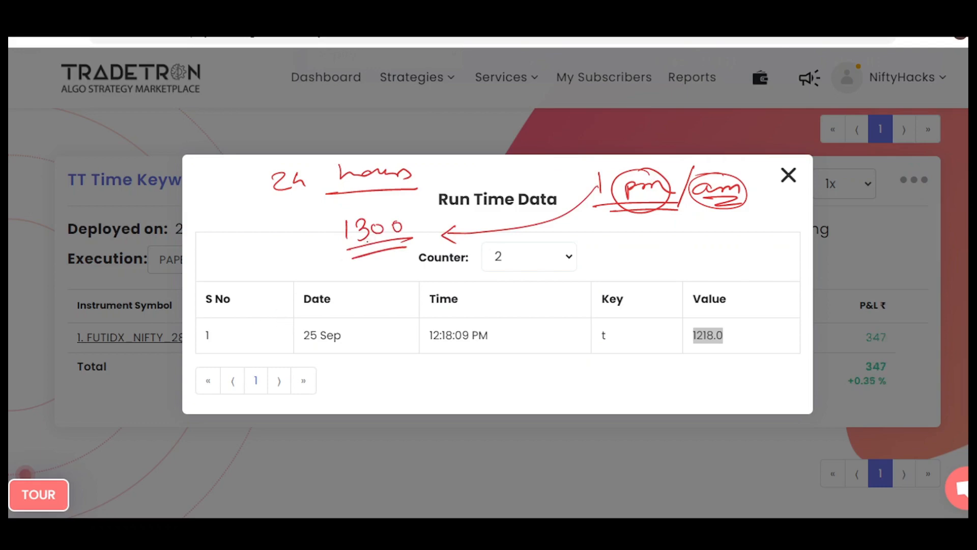
{"action": "mouse_move", "coordinate": [626, 240]}
{"action": "left_mouse_down"}
{"action": "mouse_move", "coordinate": [628, 257]}
{"action": "mouse_move", "coordinate": [699, 259]}
{"action": "left_mouse_up"}
{"action": "left_click_drag", "start_coordinate": [622, 266], "coordinate": [697, 265]}
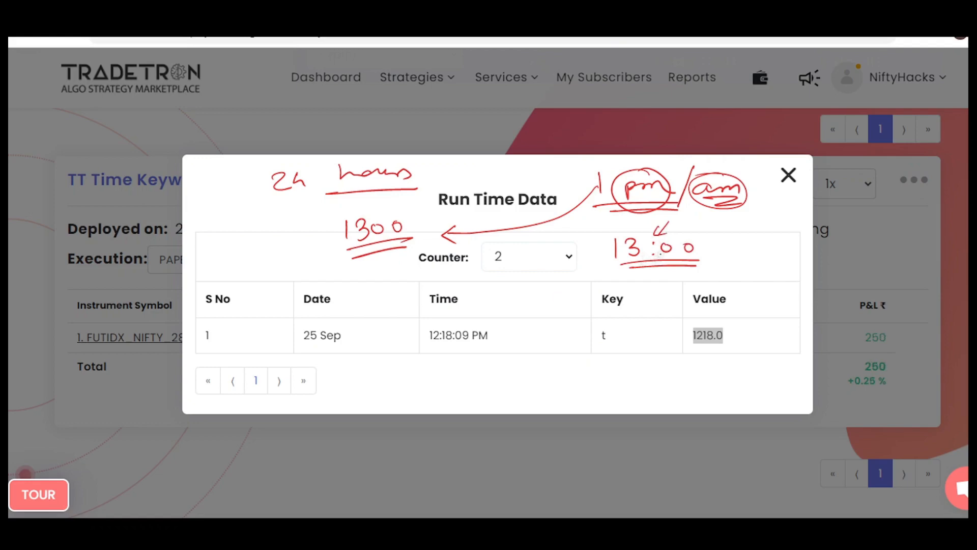
{"action": "left_click_drag", "start_coordinate": [650, 246], "coordinate": [652, 239]}
{"action": "mouse_move", "coordinate": [337, 208]}
{"action": "left_mouse_down"}
{"action": "mouse_move", "coordinate": [412, 205]}
{"action": "mouse_move", "coordinate": [338, 210]}
{"action": "left_mouse_up"}
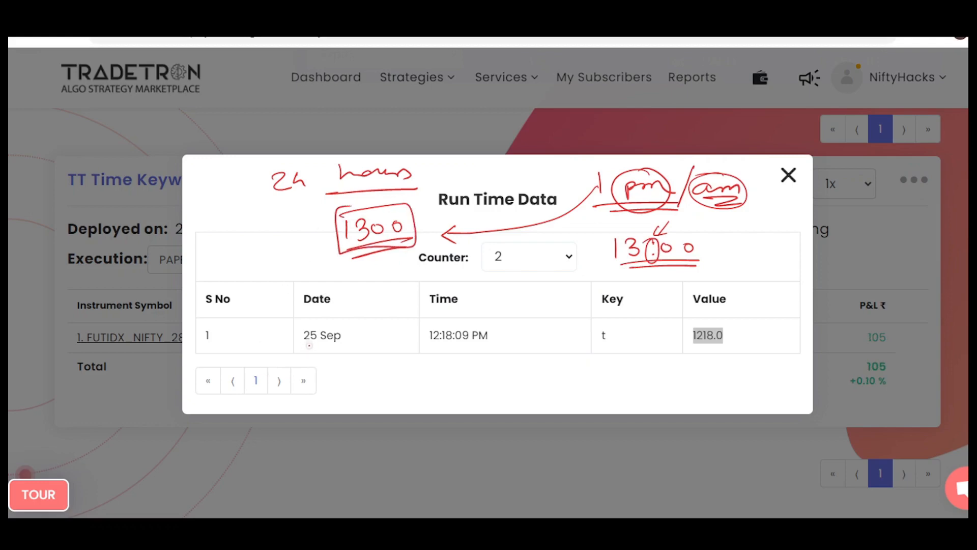
{"action": "left_click", "coordinate": [473, 196]}
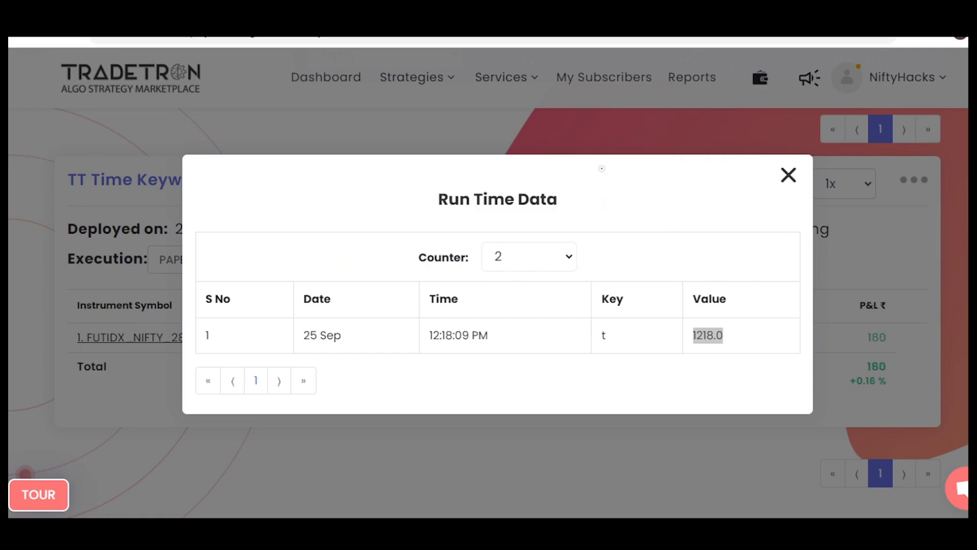
- Handwrite 6 pm with an arrow to 1800, add an underlined 24 hrs, and erase the annotations
{"action": "left_click_drag", "start_coordinate": [602, 168], "coordinate": [586, 184]}
{"action": "mouse_move", "coordinate": [617, 187]}
{"action": "left_mouse_down"}
{"action": "mouse_move", "coordinate": [614, 198]}
{"action": "mouse_move", "coordinate": [664, 194]}
{"action": "left_mouse_up"}
{"action": "left_click_drag", "start_coordinate": [591, 193], "coordinate": [647, 204]}
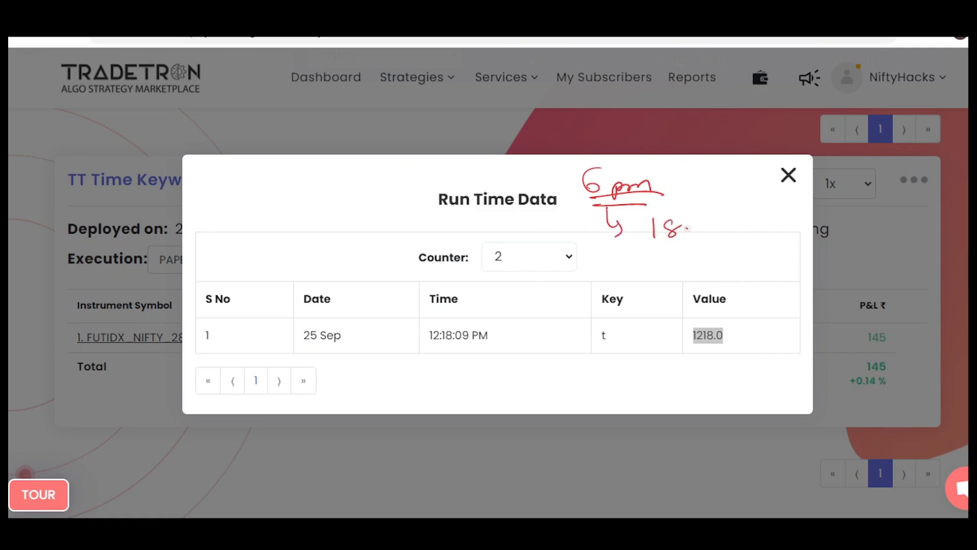
{"action": "left_click_drag", "start_coordinate": [657, 239], "coordinate": [712, 237]}
{"action": "left_click_drag", "start_coordinate": [654, 248], "coordinate": [707, 246]}
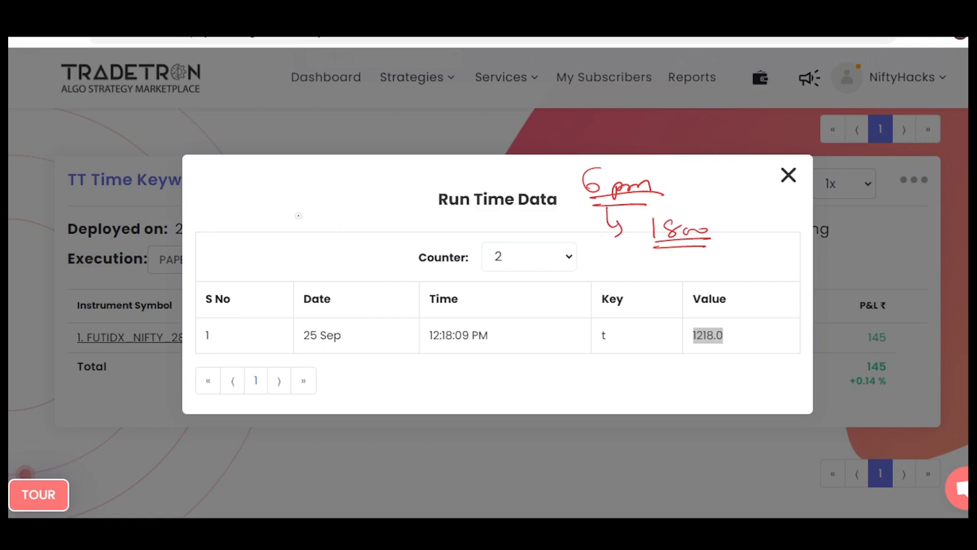
{"action": "left_click_drag", "start_coordinate": [279, 214], "coordinate": [295, 232]}
{"action": "left_click_drag", "start_coordinate": [331, 205], "coordinate": [339, 225]}
{"action": "mouse_move", "coordinate": [344, 224]}
{"action": "left_mouse_down"}
{"action": "mouse_move", "coordinate": [360, 215]}
{"action": "mouse_move", "coordinate": [358, 226]}
{"action": "left_mouse_up"}
{"action": "mouse_move", "coordinate": [304, 246]}
{"action": "left_mouse_down"}
{"action": "mouse_move", "coordinate": [380, 233]}
{"action": "mouse_move", "coordinate": [390, 241]}
{"action": "left_mouse_up"}
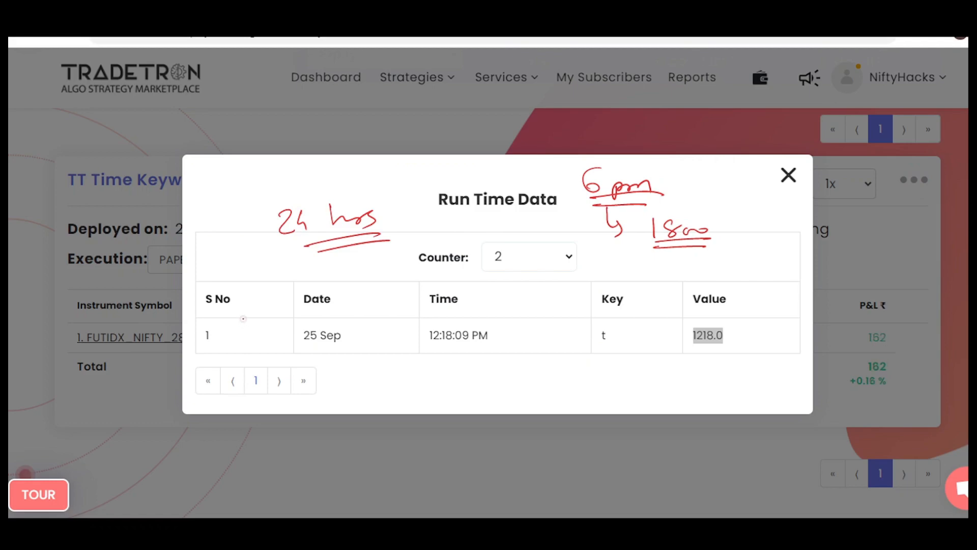
{"action": "key", "text": "e"}
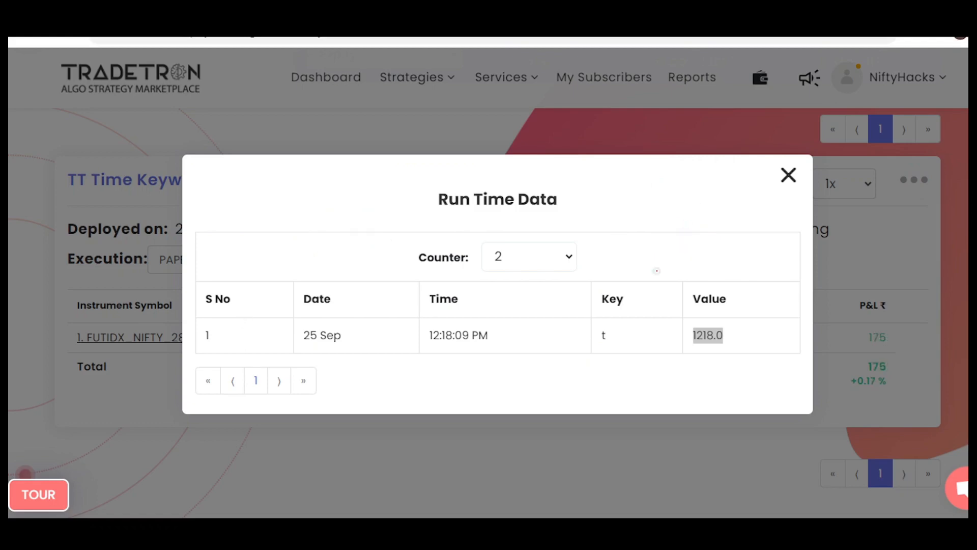
- Circle the runtime value of t on screen and close the run time data
{"action": "left_click_drag", "start_coordinate": [690, 324], "coordinate": [706, 320]}
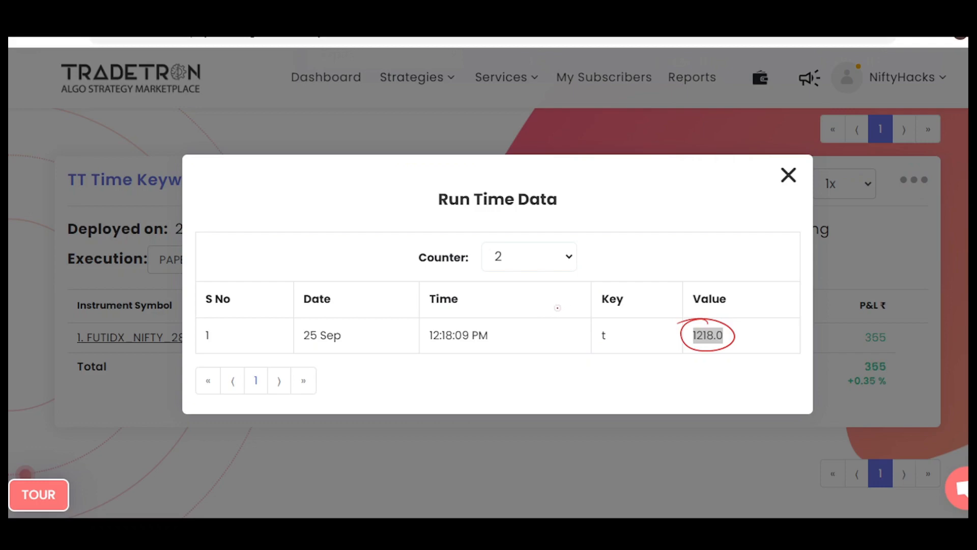
{"action": "left_click", "coordinate": [789, 178]}
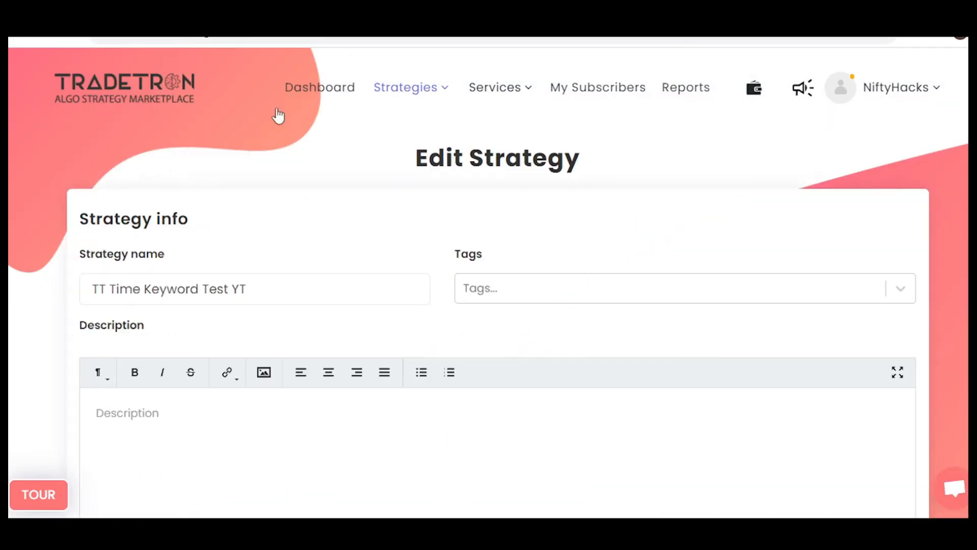
- Add a new set to the strategy below Set 1
{"action": "scroll", "coordinate": [12, 344], "scroll_direction": "down", "scroll_amount": 15}
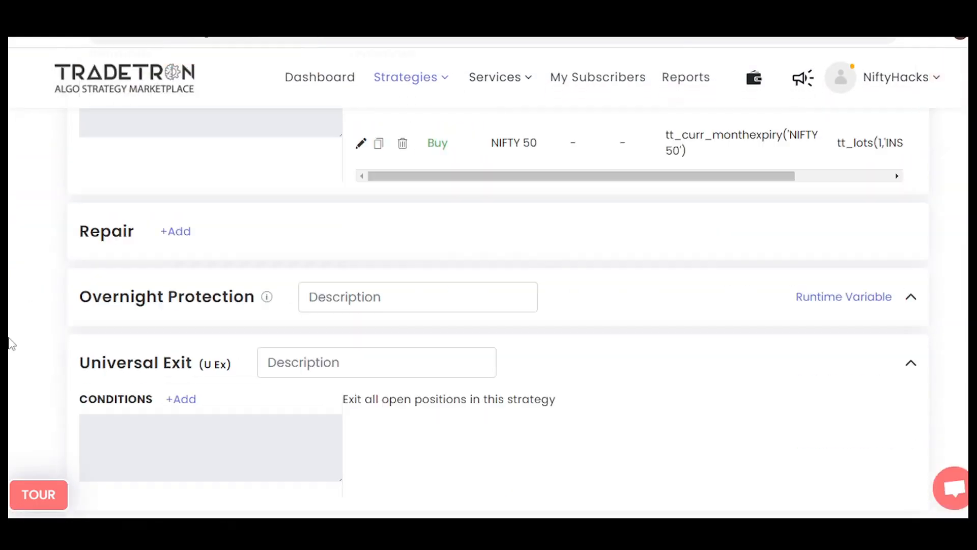
{"action": "scroll", "coordinate": [12, 344], "scroll_direction": "up", "scroll_amount": 4}
{"action": "scroll", "coordinate": [195, 330], "scroll_direction": "down", "scroll_amount": 7}
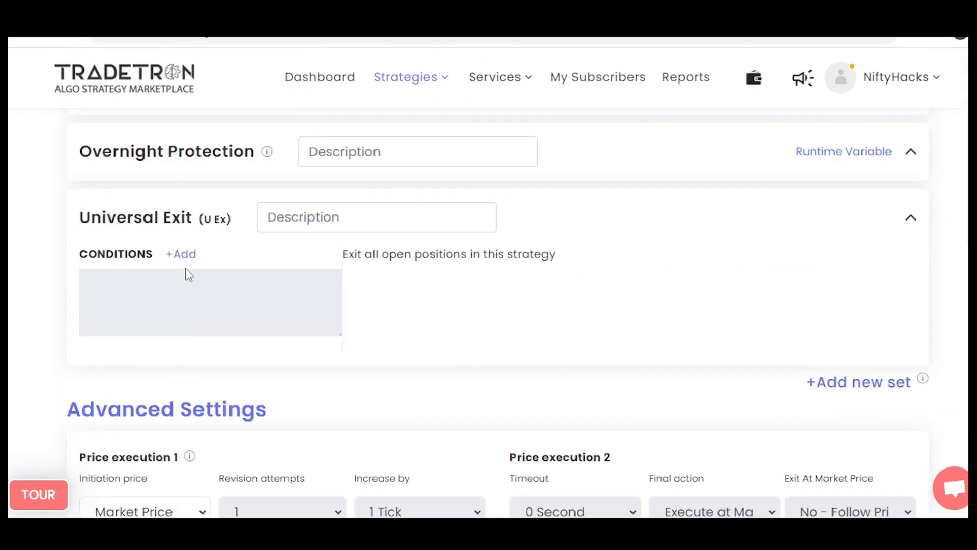
{"action": "scroll", "coordinate": [288, 276], "scroll_direction": "up", "scroll_amount": 5}
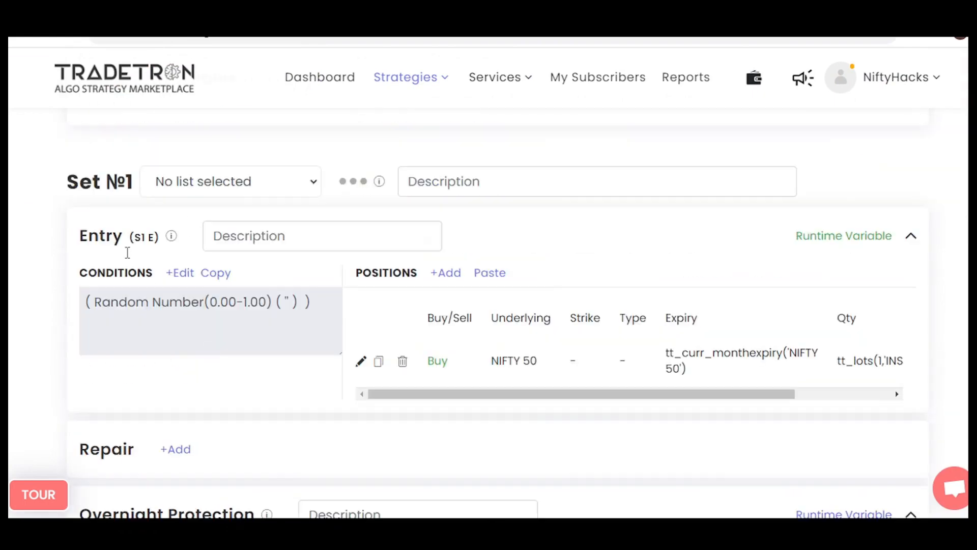
{"action": "scroll", "coordinate": [127, 253], "scroll_direction": "down", "scroll_amount": 7}
{"action": "left_click", "coordinate": [858, 240]}
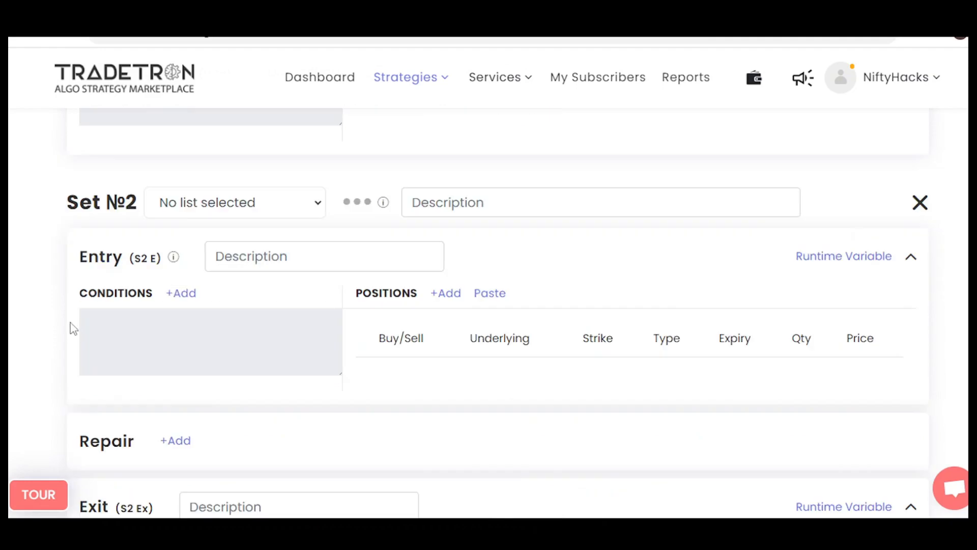
- Start the exit condition of Set 1 with the Time keyword for NSE
{"action": "scroll", "coordinate": [218, 334], "scroll_direction": "down", "scroll_amount": 5}
{"action": "scroll", "coordinate": [223, 340], "scroll_direction": "up", "scroll_amount": 9}
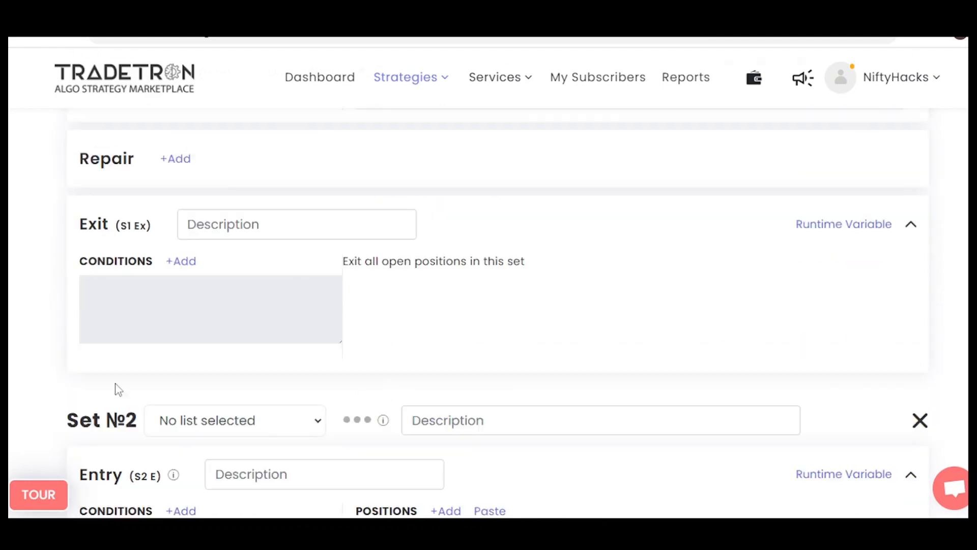
{"action": "left_click", "coordinate": [256, 340]}
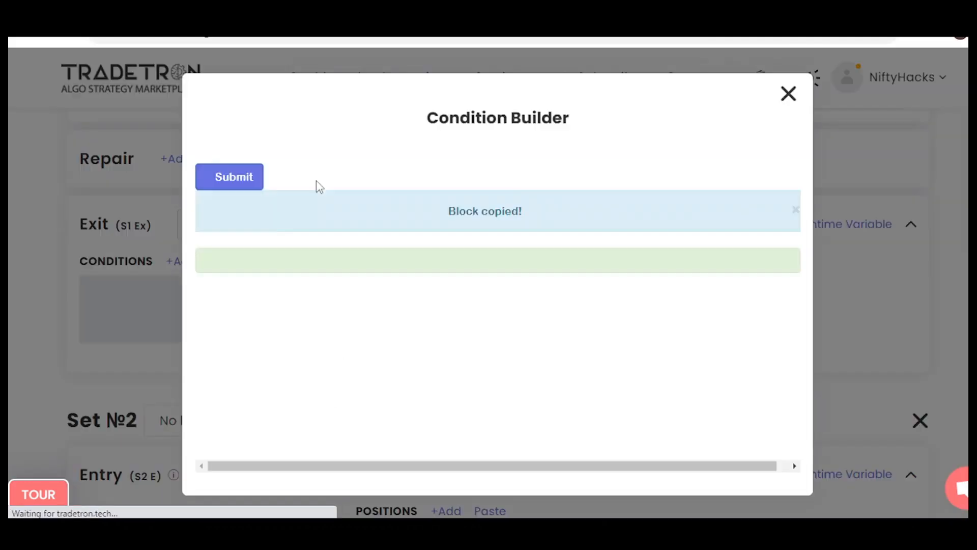
{"action": "left_click", "coordinate": [329, 203]}
{"action": "type", "text": "ti"}
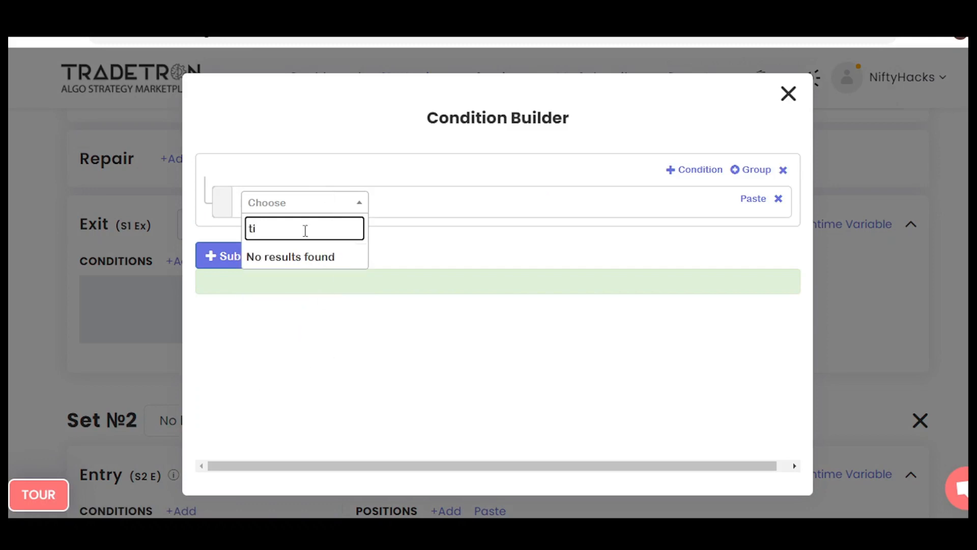
{"action": "type", "text": "ti"}
{"action": "key", "text": "BackSpace"}
{"action": "key", "text": "BackSpace"}
{"action": "key", "text": "BackSpace"}
{"action": "key", "text": "BackSpace"}
{"action": "type", "text": "tim"}
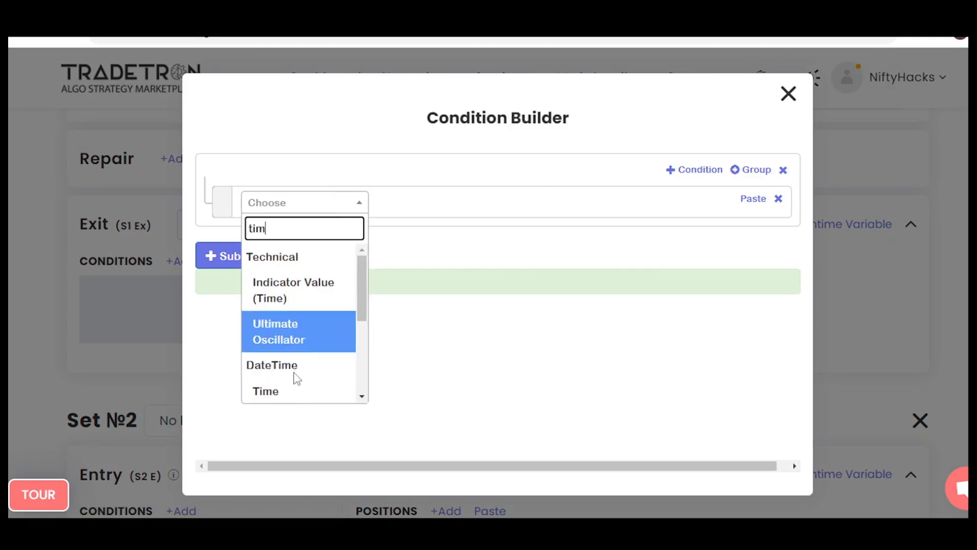
{"action": "left_click", "coordinate": [295, 390]}
{"action": "left_click", "coordinate": [550, 444]}
- Complete the Set 1 exit condition with != and Get Runtime of variable t, and submit it
{"action": "left_click", "coordinate": [267, 204]}
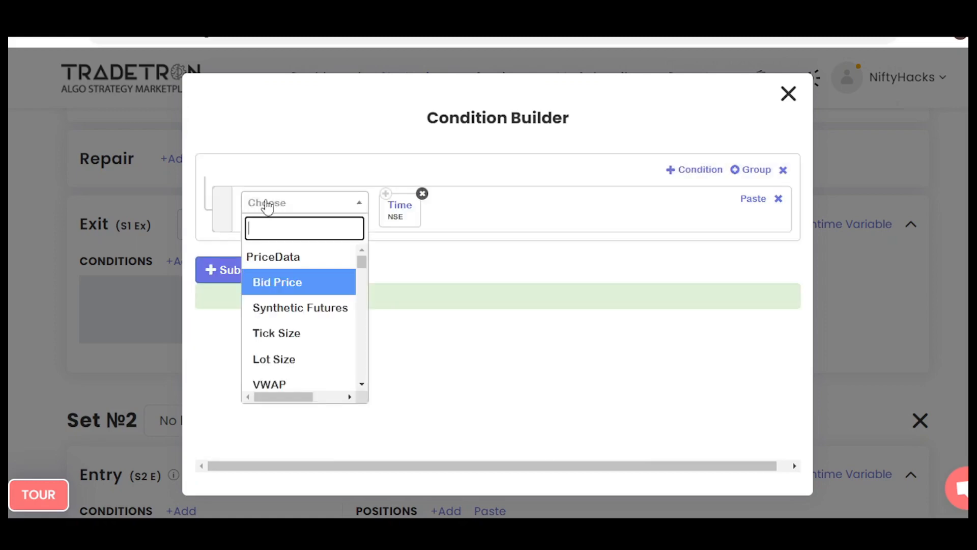
{"action": "type", "text": "="}
{"action": "left_click", "coordinate": [292, 361]}
{"action": "left_click", "coordinate": [328, 207]}
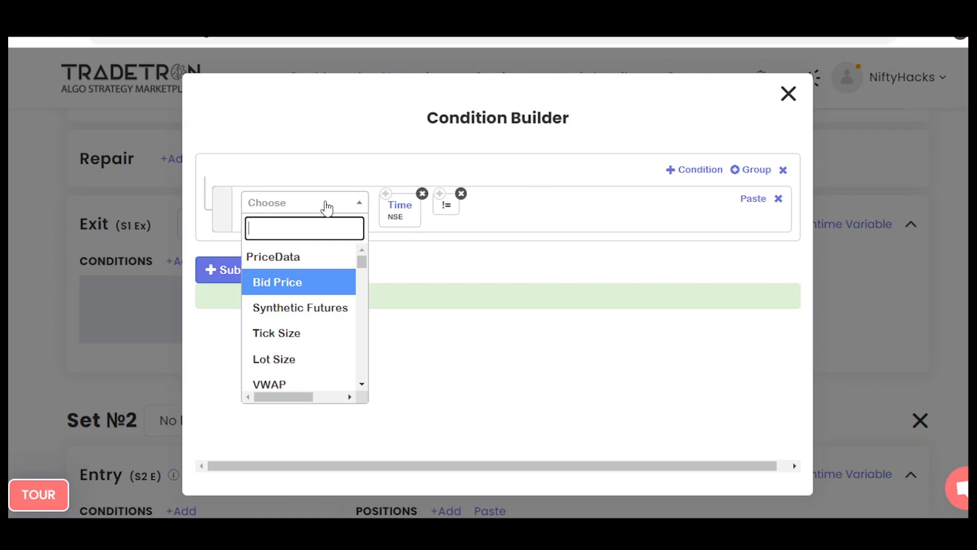
{"action": "type", "text": "run"}
{"action": "left_click", "coordinate": [305, 323]}
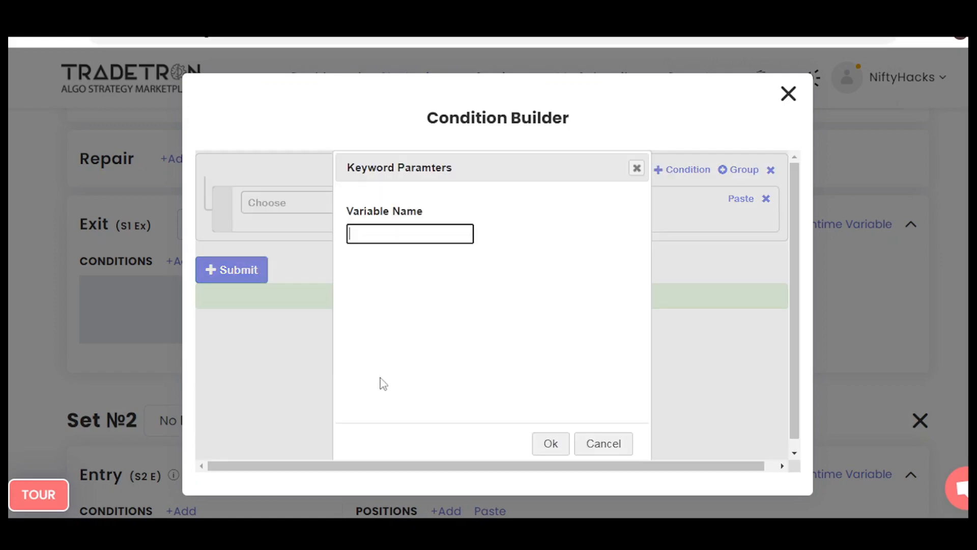
{"action": "type", "text": "t"}
{"action": "left_click", "coordinate": [548, 445]}
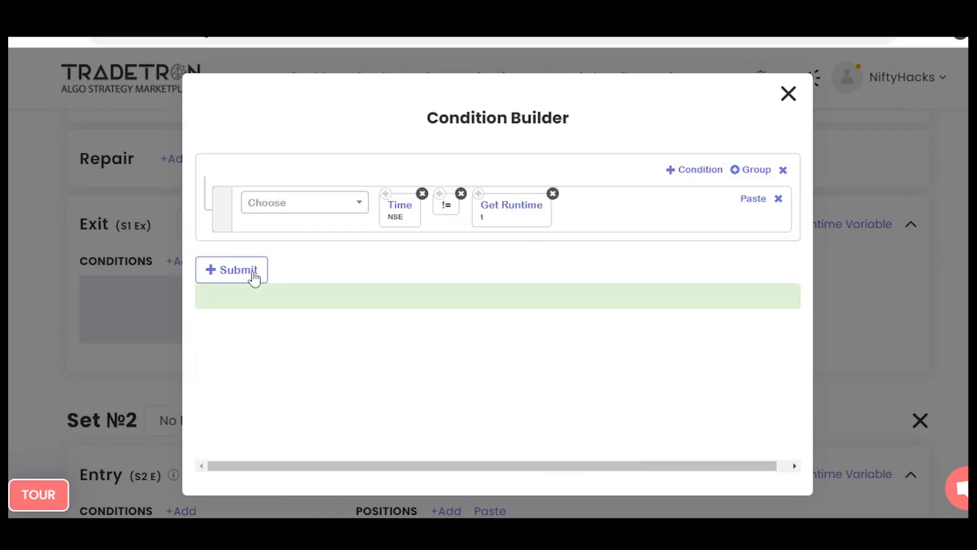
{"action": "left_click", "coordinate": [254, 279]}
{"action": "left_click", "coordinate": [789, 93]}
- Start a runtime variable named ext for the Set 1 exit
{"action": "left_click", "coordinate": [815, 225]}
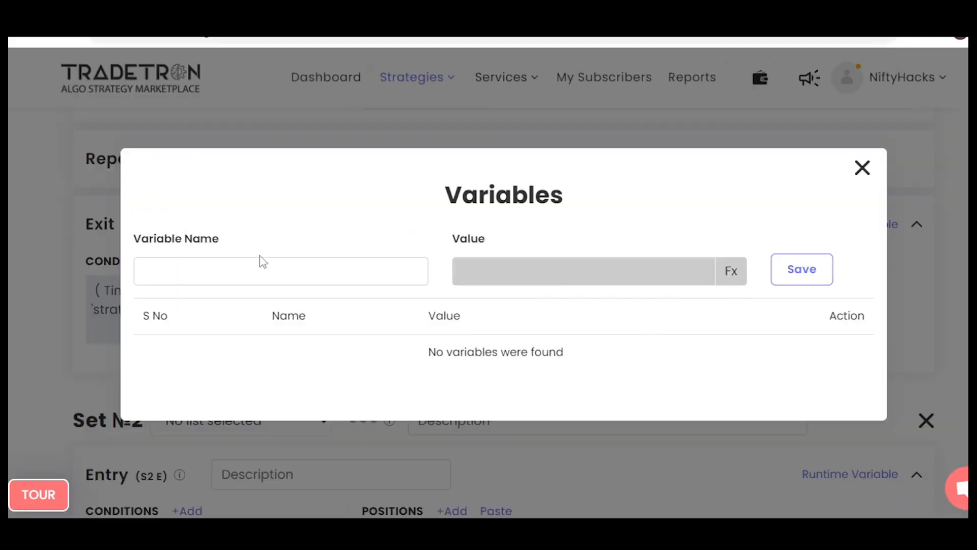
{"action": "left_click", "coordinate": [264, 269]}
{"action": "type", "text": "ext"}
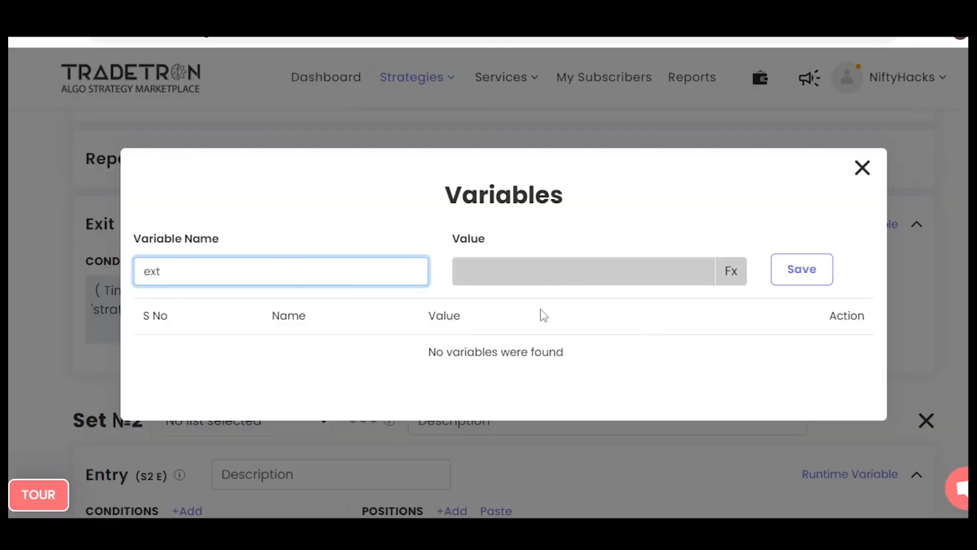
- Define the value of ext with the Time keyword for NSE, save the variable, and close the variables dialog
{"action": "left_click", "coordinate": [738, 271]}
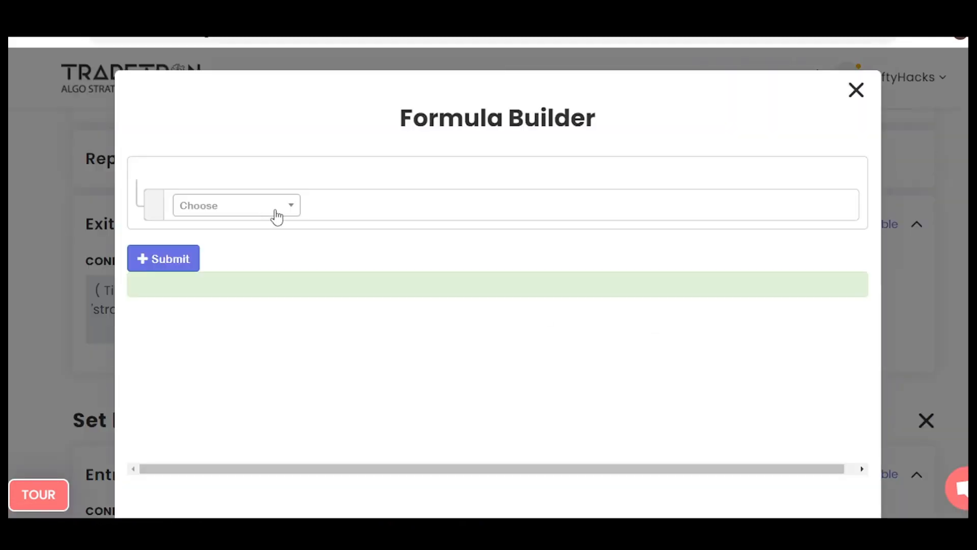
{"action": "left_click", "coordinate": [275, 208]}
{"action": "type", "text": "ti"}
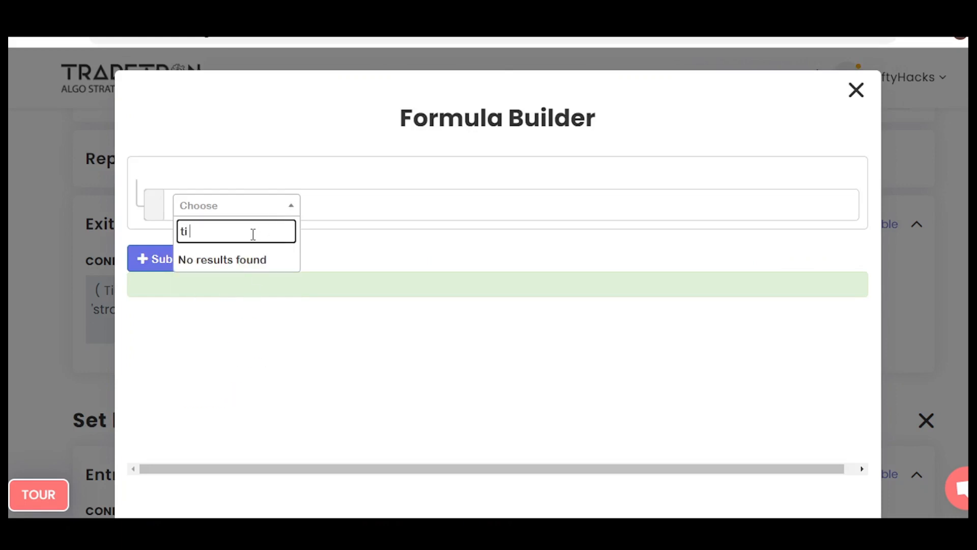
{"action": "key", "text": "BackSpace"}
{"action": "type", "text": "m"}
{"action": "left_click", "coordinate": [255, 395]}
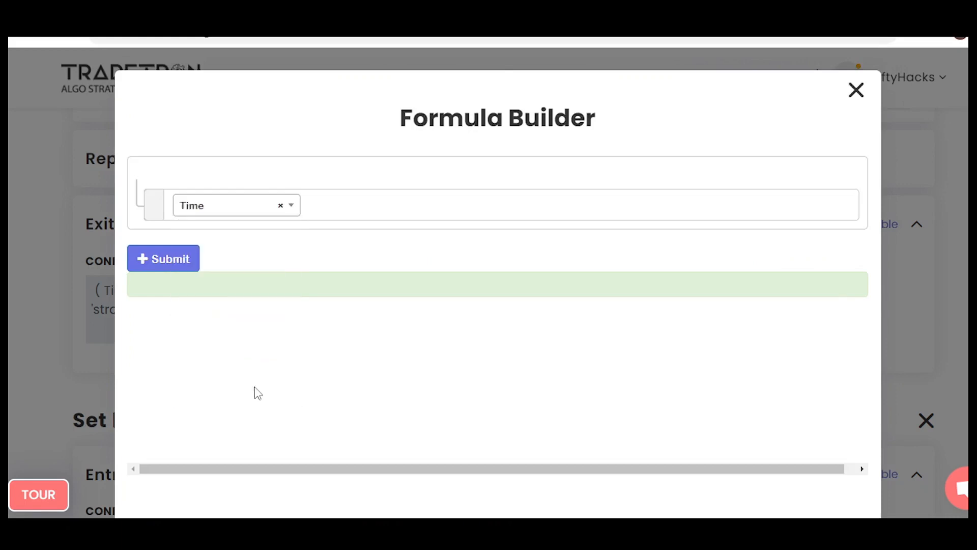
{"action": "left_click", "coordinate": [542, 444]}
{"action": "left_click", "coordinate": [163, 273]}
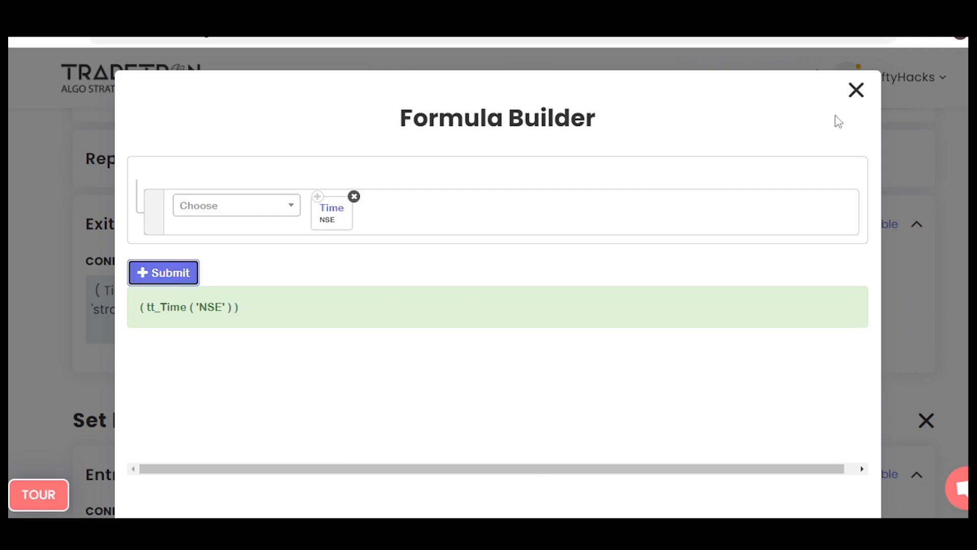
{"action": "left_click", "coordinate": [857, 90]}
{"action": "left_click", "coordinate": [815, 262]}
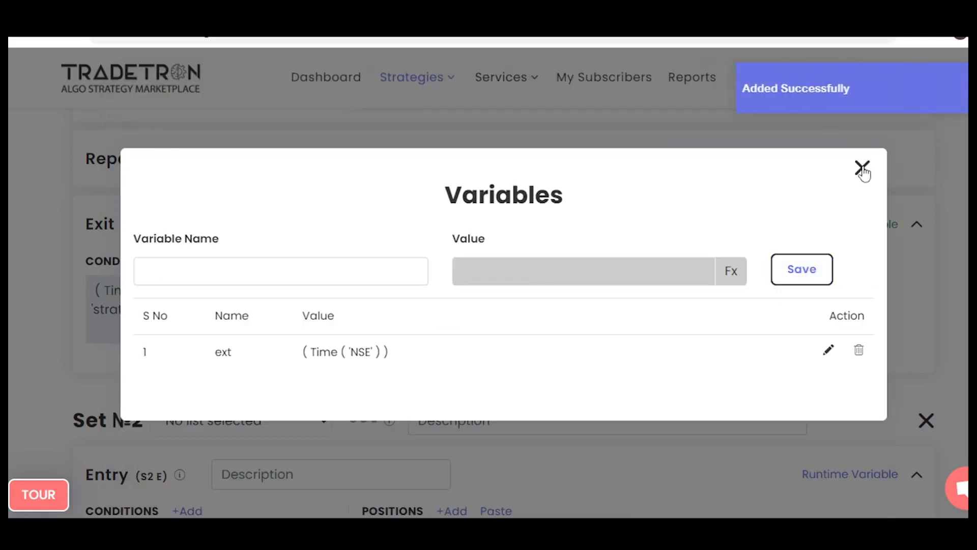
{"action": "left_click", "coordinate": [863, 168]}
- Update the strategy to save the new set, exit condition and runtime variable
{"action": "scroll", "coordinate": [484, 395], "scroll_direction": "down", "scroll_amount": 15}
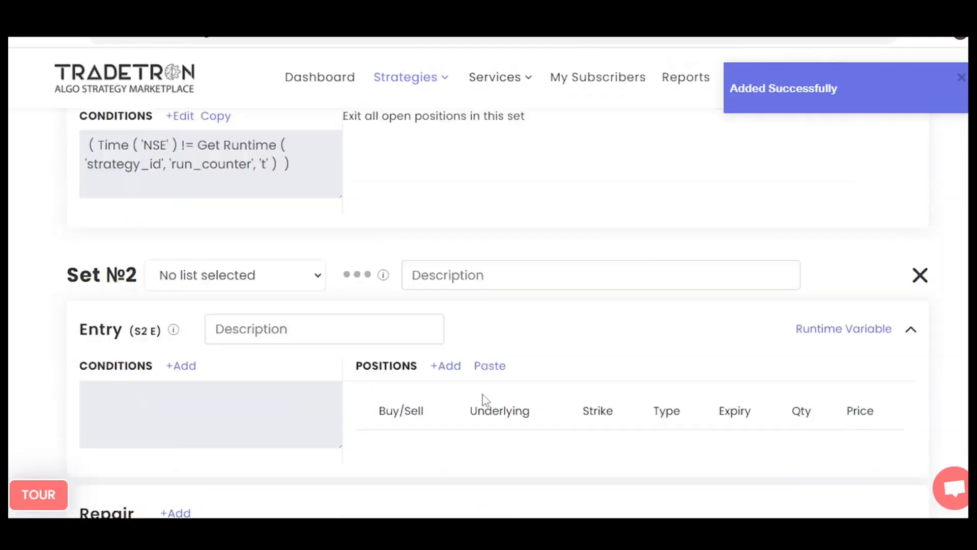
{"action": "scroll", "coordinate": [485, 392], "scroll_direction": "down", "scroll_amount": 10}
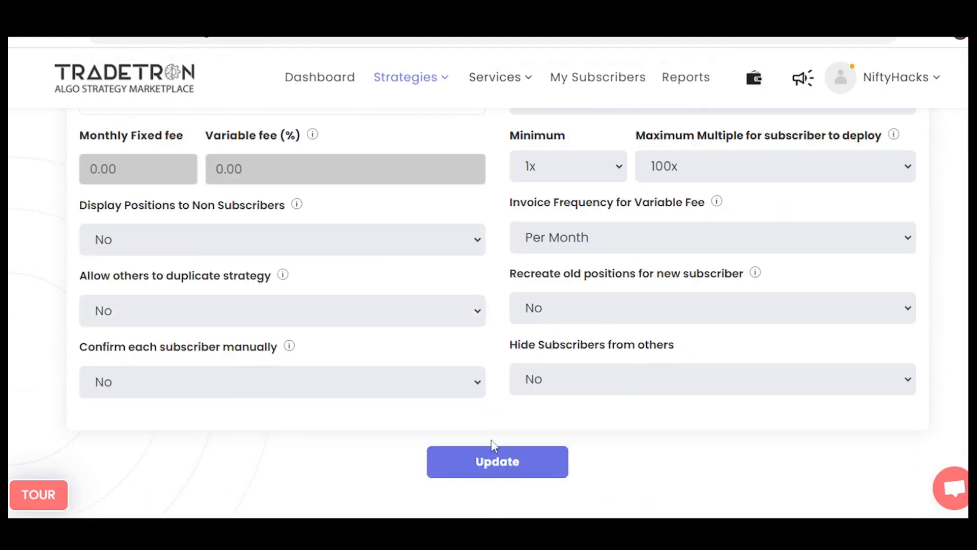
{"action": "left_click", "coordinate": [494, 461]}
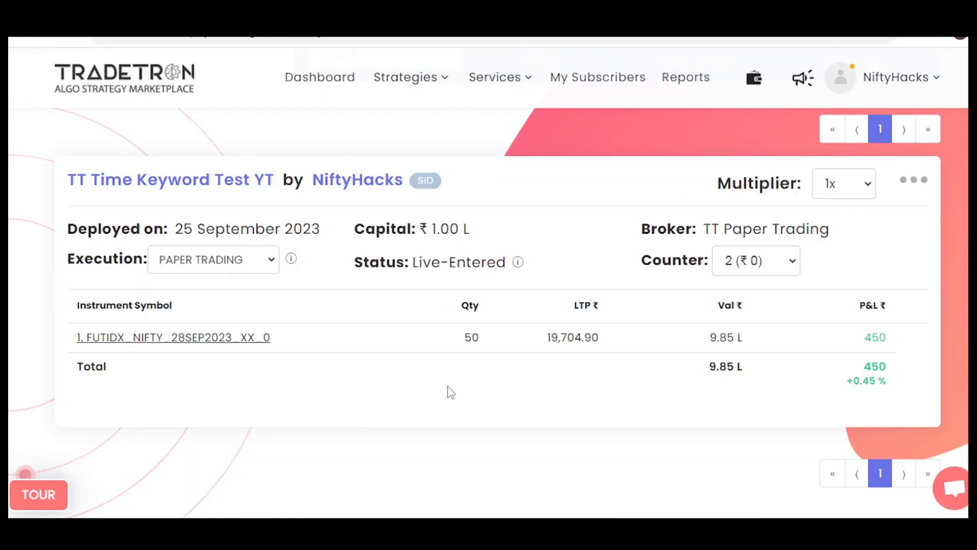
- Reload the deployed strategies and examine the Exit entry in the NIFTY futures position's trade list
{"action": "left_click", "coordinate": [67, 29]}
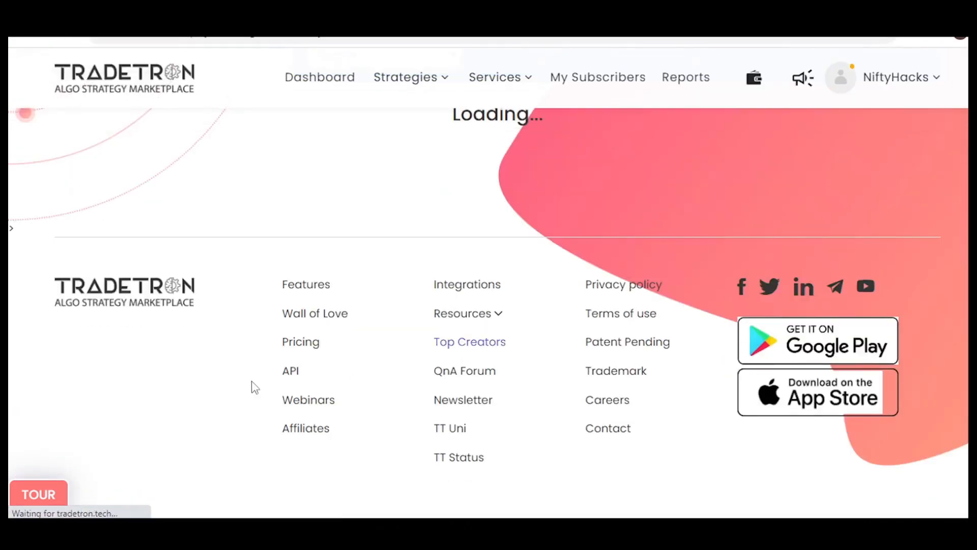
{"action": "left_click", "coordinate": [232, 341]}
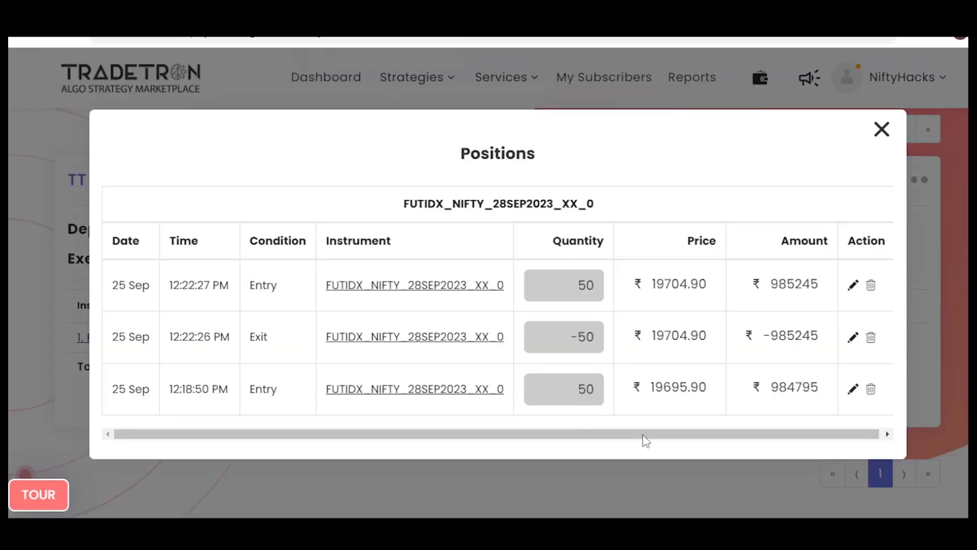
{"action": "double_click", "coordinate": [254, 331]}
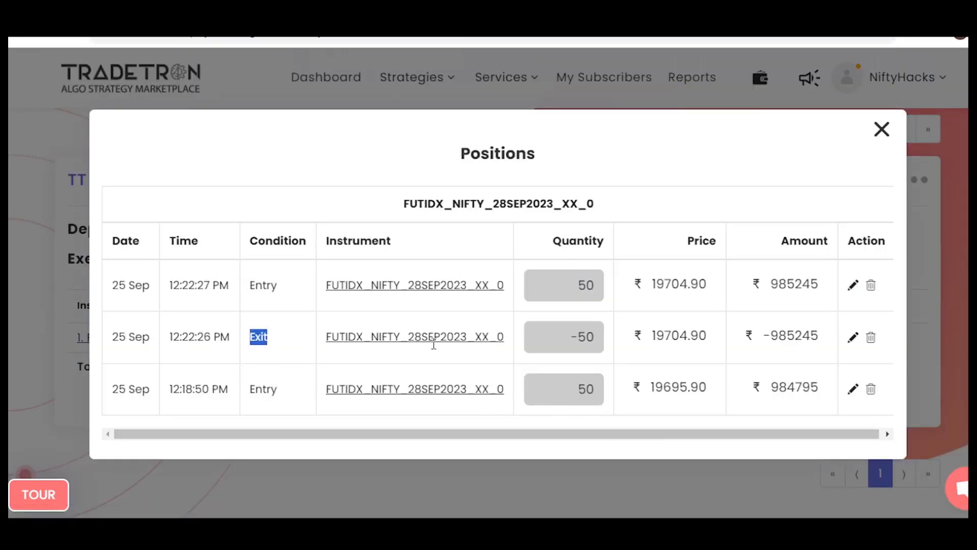
{"action": "left_click", "coordinate": [621, 349]}
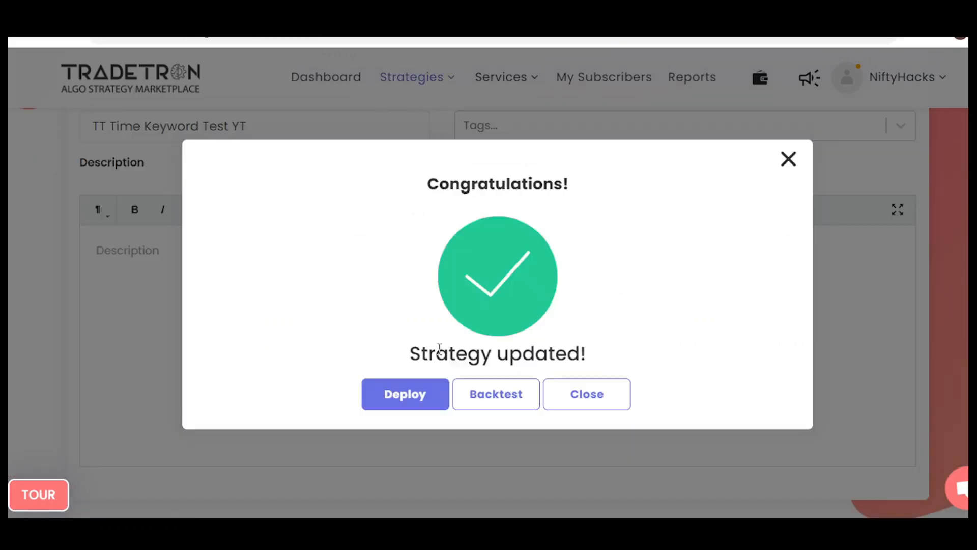
- Dismiss the strategy update confirmation and view the Set 1 entry condition in the Condition Builder
{"action": "left_click", "coordinate": [575, 395]}
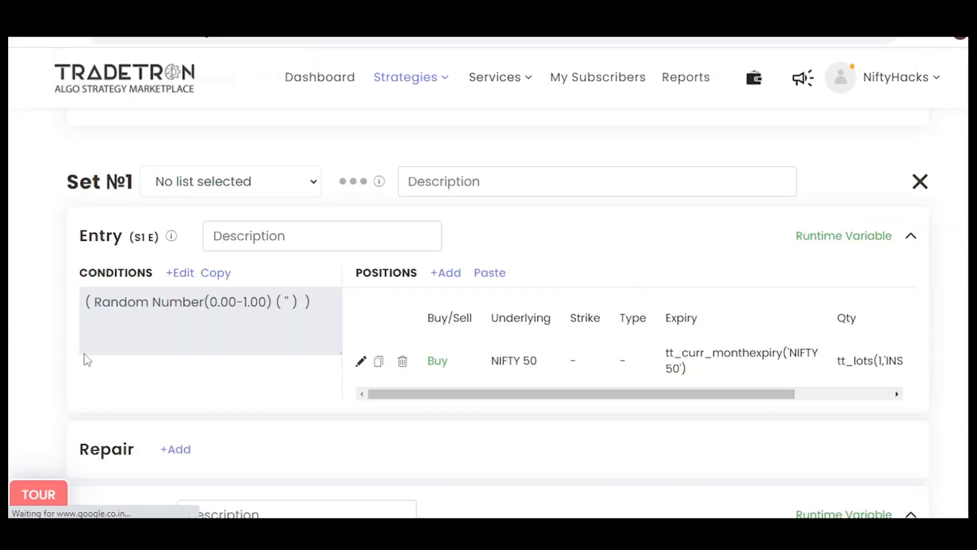
{"action": "left_click", "coordinate": [179, 273]}
{"action": "left_click", "coordinate": [784, 102]}
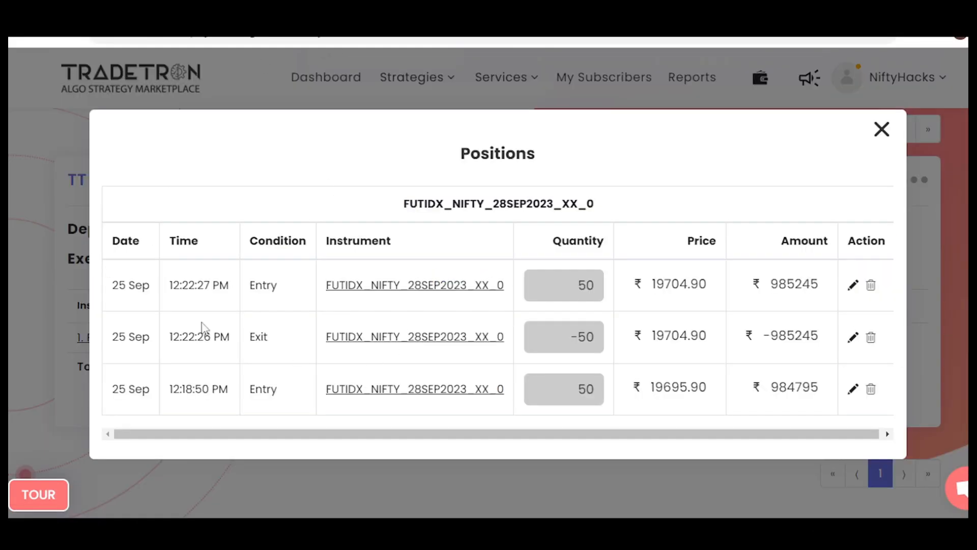
- Highlight the exit trade's time in the positions list and close the list
{"action": "left_click_drag", "start_coordinate": [173, 338], "coordinate": [252, 338]}
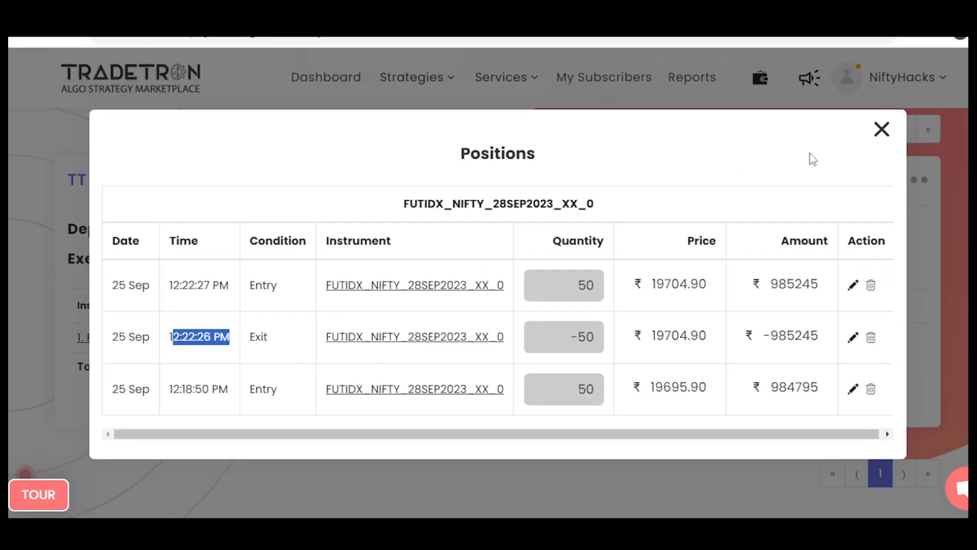
{"action": "left_click", "coordinate": [882, 130]}
- Open the deployed strategy's run time data, highlight the values of ext and t, and close it
{"action": "left_click", "coordinate": [916, 180]}
{"action": "scroll", "coordinate": [861, 280], "scroll_direction": "down", "scroll_amount": 3}
{"action": "scroll", "coordinate": [821, 275], "scroll_direction": "down", "scroll_amount": 1}
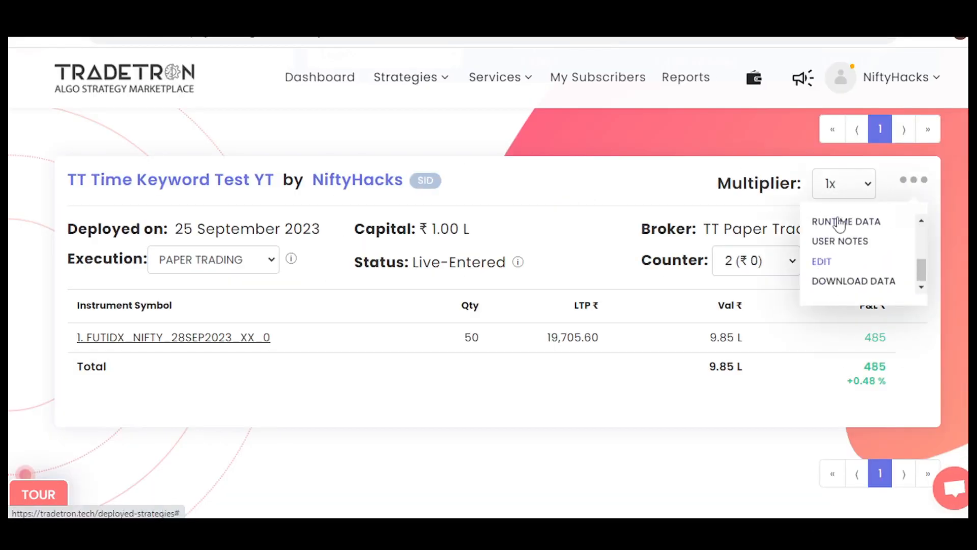
{"action": "left_click", "coordinate": [838, 222]}
{"action": "left_click_drag", "start_coordinate": [598, 353], "coordinate": [739, 358]}
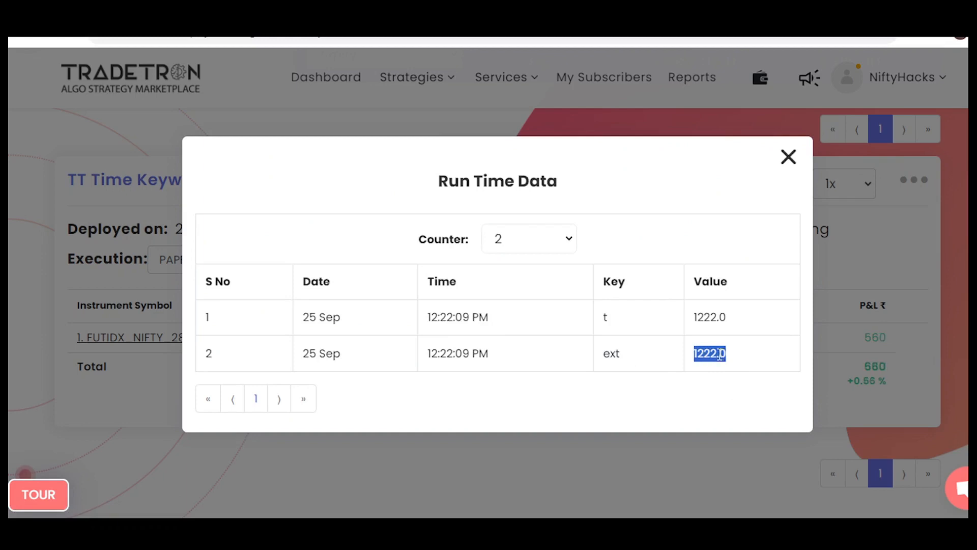
{"action": "left_click_drag", "start_coordinate": [693, 320], "coordinate": [732, 321]}
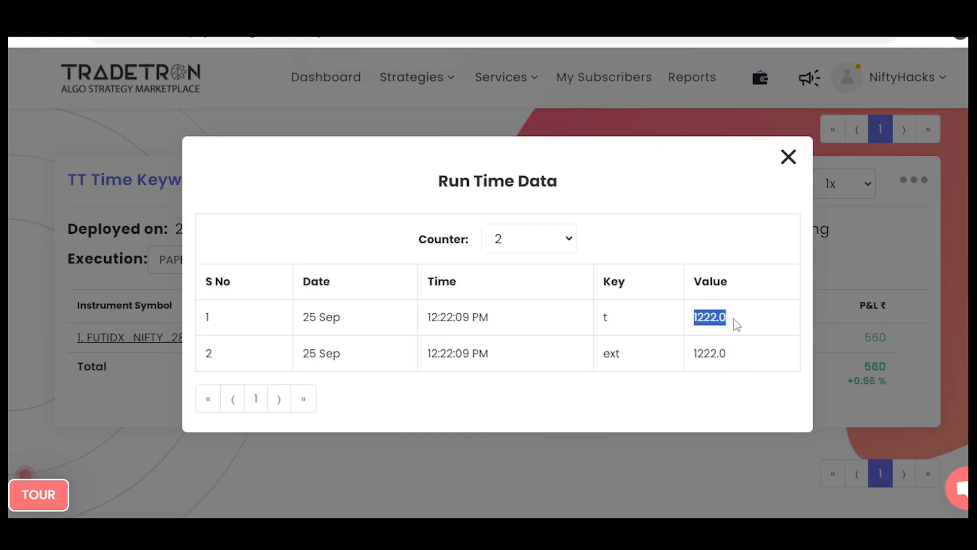
{"action": "left_click", "coordinate": [597, 323]}
{"action": "left_click_drag", "start_coordinate": [696, 316], "coordinate": [739, 325]}
{"action": "left_click", "coordinate": [791, 158]}
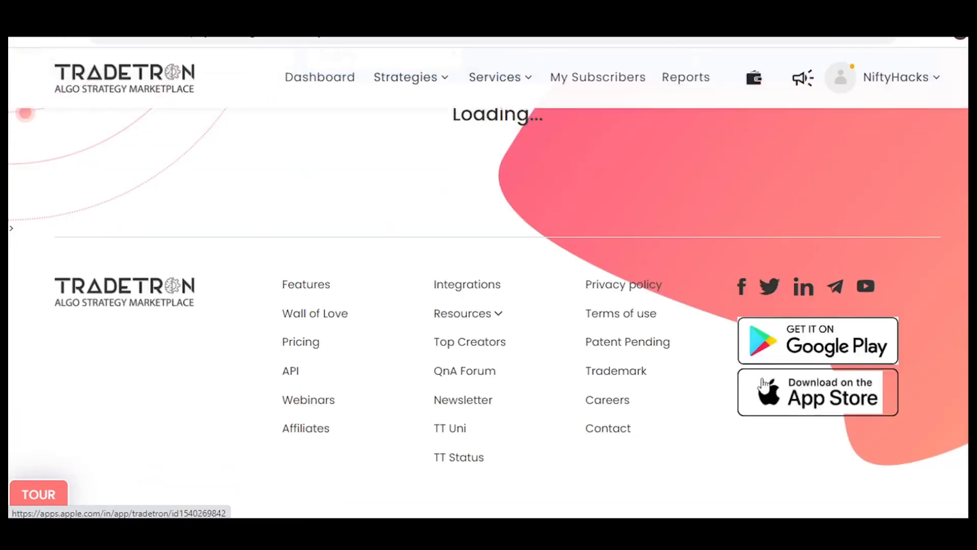
- Reopen the run time data on the reloaded page to check the current values of t and ext
{"action": "left_click", "coordinate": [912, 181]}
{"action": "scroll", "coordinate": [853, 265], "scroll_direction": "down", "scroll_amount": 3}
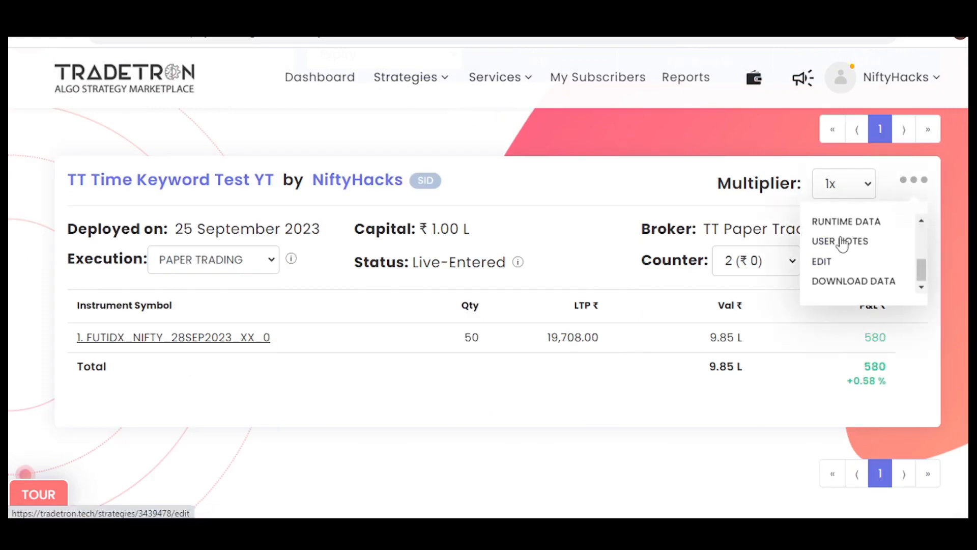
{"action": "left_click", "coordinate": [847, 220]}
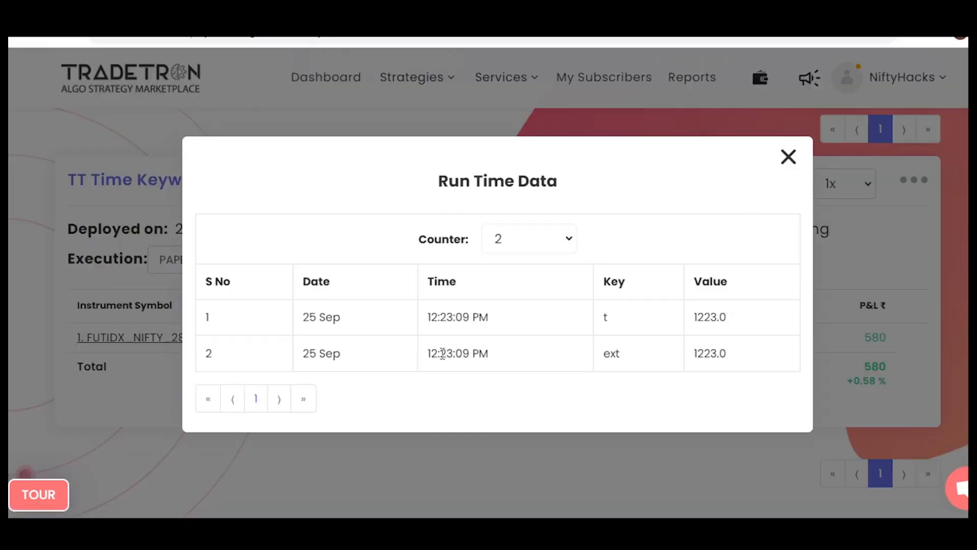
- Compare the ext record's time in the run time data with the latest exit trade's time in the positions list
{"action": "left_click_drag", "start_coordinate": [443, 354], "coordinate": [484, 353]}
{"action": "left_click", "coordinate": [789, 156]}
{"action": "left_click", "coordinate": [284, 339]}
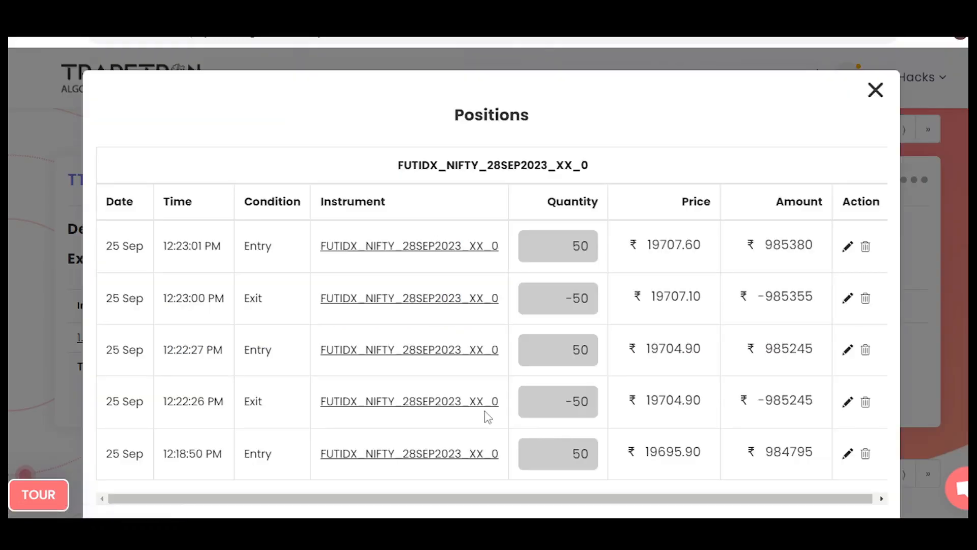
{"action": "left_click_drag", "start_coordinate": [175, 291], "coordinate": [218, 298]}
{"action": "left_click", "coordinate": [875, 91]}
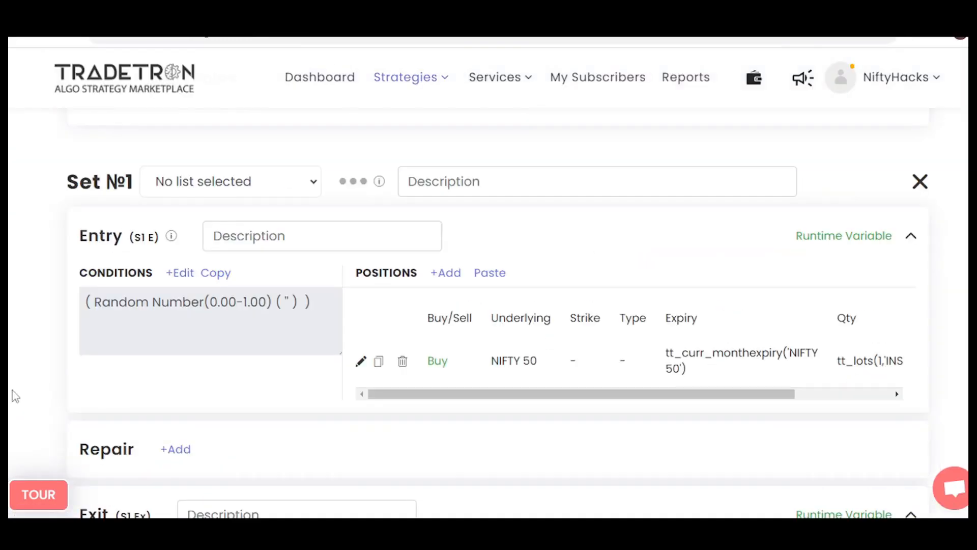
- View the Set 1 exit condition in the Condition Builder and close it without changes
{"action": "scroll", "coordinate": [10, 392], "scroll_direction": "down", "scroll_amount": 5}
{"action": "scroll", "coordinate": [11, 381], "scroll_direction": "up", "scroll_amount": 3}
{"action": "left_click", "coordinate": [182, 334]}
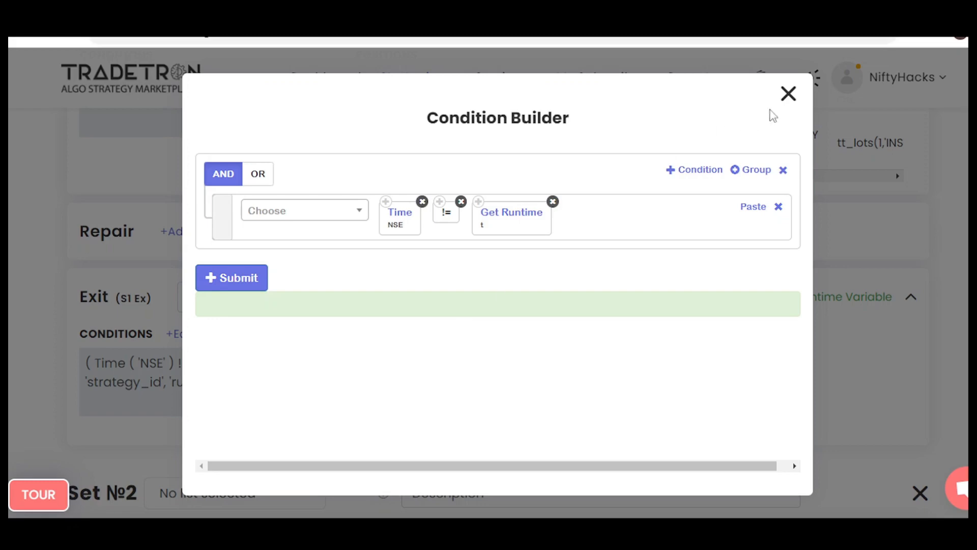
{"action": "left_click", "coordinate": [788, 93]}
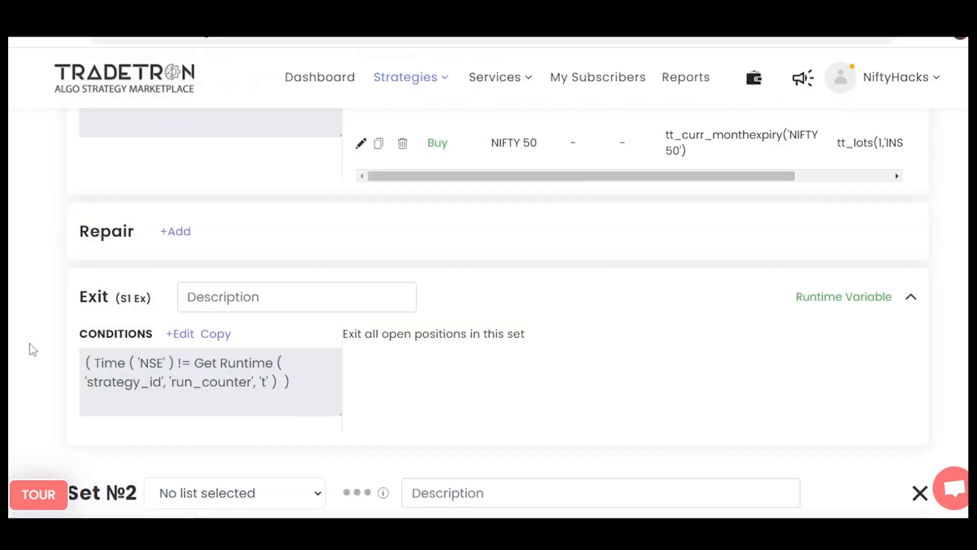
{"action": "scroll", "coordinate": [32, 349], "scroll_direction": "up", "scroll_amount": 1}
{"action": "scroll", "coordinate": [31, 349], "scroll_direction": "down", "scroll_amount": 1}
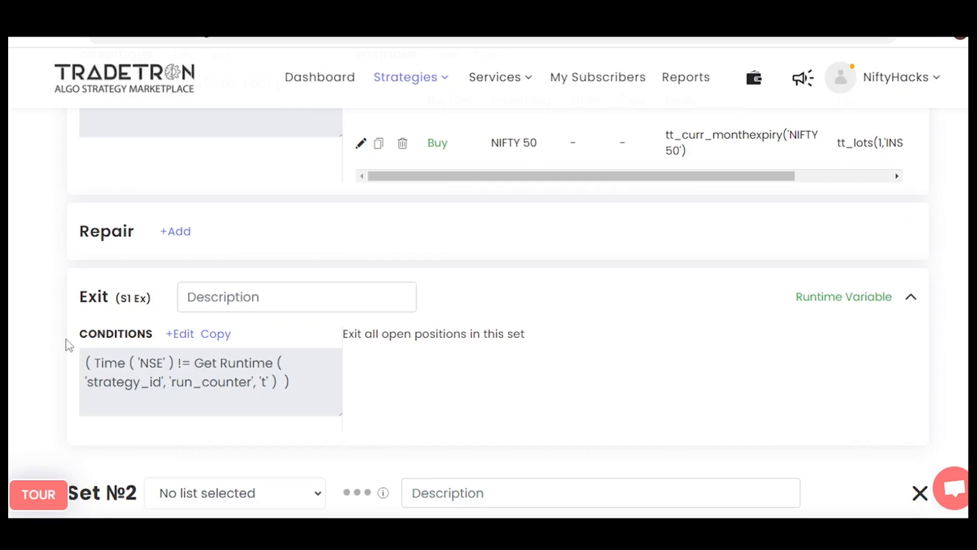
- Replace the != operator with == between Time and Get Runtime in the Set 1 exit condition
{"action": "left_click", "coordinate": [170, 335]}
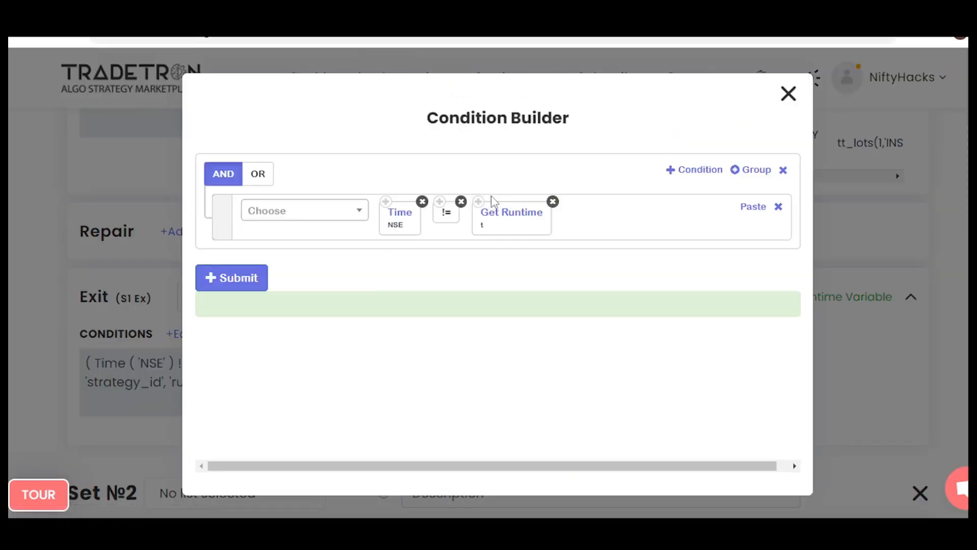
{"action": "left_click", "coordinate": [461, 202]}
{"action": "left_click", "coordinate": [336, 217]}
{"action": "type", "text": "="}
{"action": "left_click", "coordinate": [319, 315]}
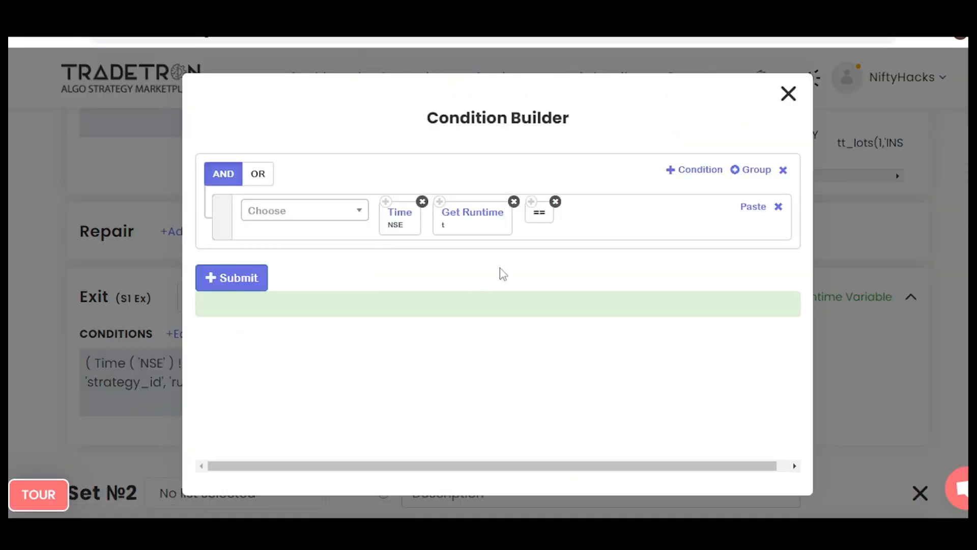
{"action": "left_click_drag", "start_coordinate": [540, 210], "coordinate": [500, 212]}
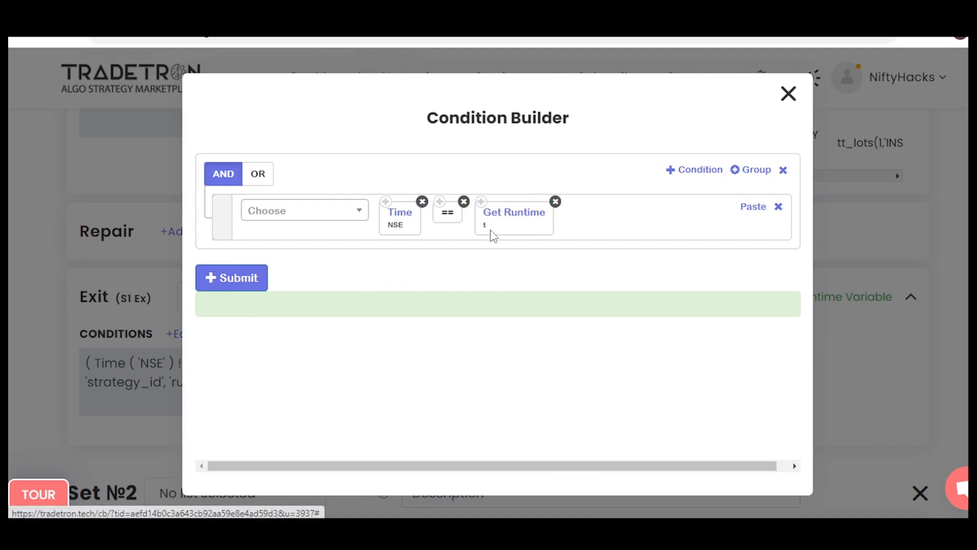
- Change the Get Runtime variable name to ent in the Set 1 exit condition and submit the condition
{"action": "left_click", "coordinate": [495, 220]}
{"action": "type", "text": "ent"}
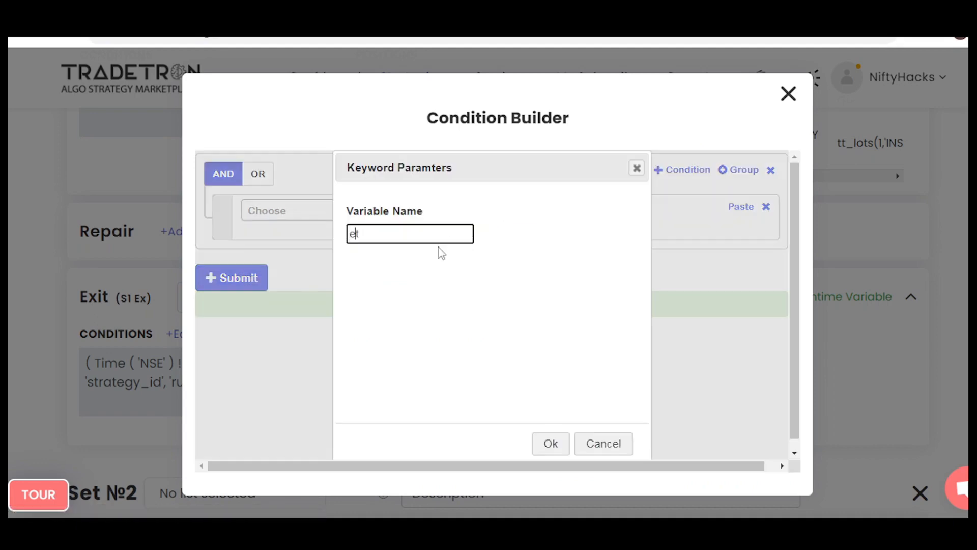
{"action": "left_click", "coordinate": [550, 444]}
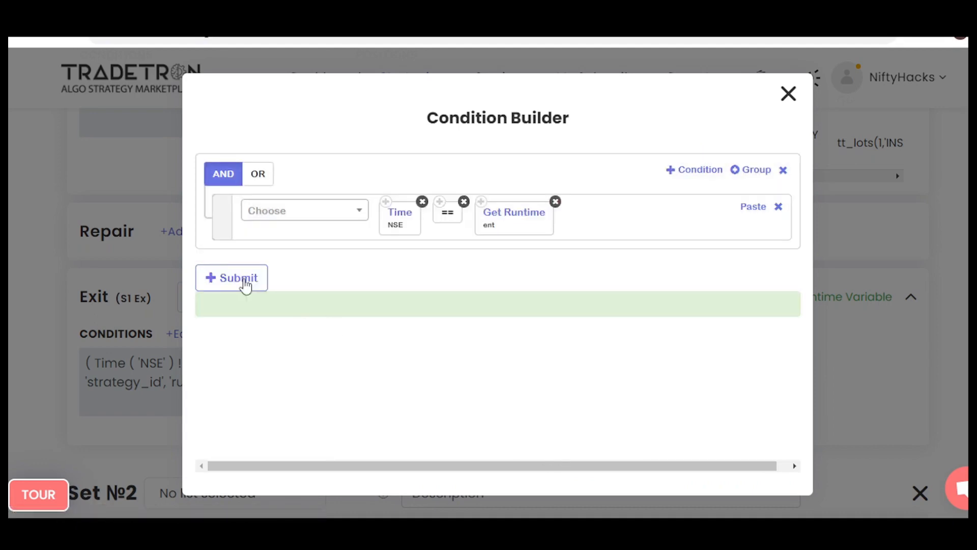
{"action": "left_click", "coordinate": [239, 280]}
{"action": "left_click", "coordinate": [788, 95]}
- Rename the Set 1 entry runtime variable from t to ent and save the update
{"action": "scroll", "coordinate": [680, 365], "scroll_direction": "up", "scroll_amount": 10}
{"action": "scroll", "coordinate": [681, 365], "scroll_direction": "down", "scroll_amount": 4}
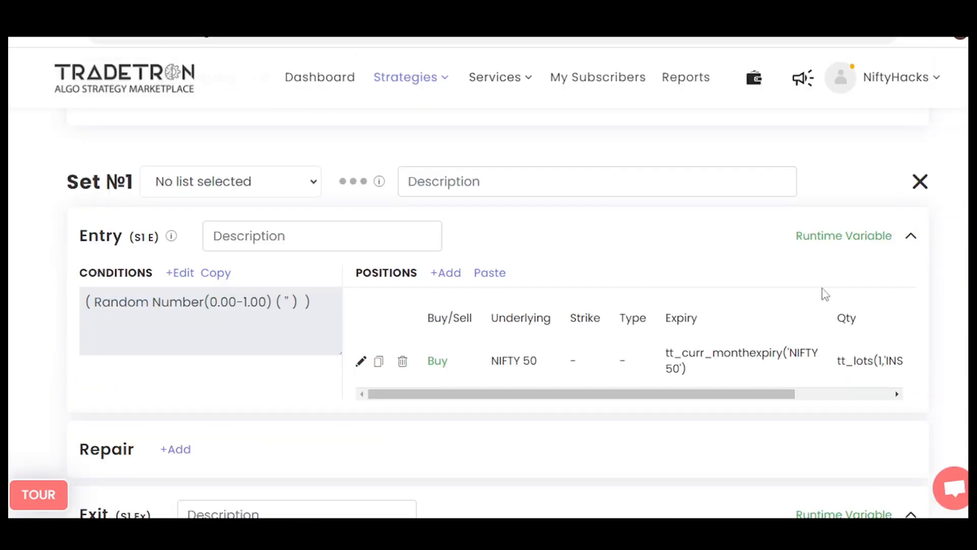
{"action": "left_click", "coordinate": [844, 235]}
{"action": "left_click", "coordinate": [828, 350]}
{"action": "left_click", "coordinate": [152, 271]}
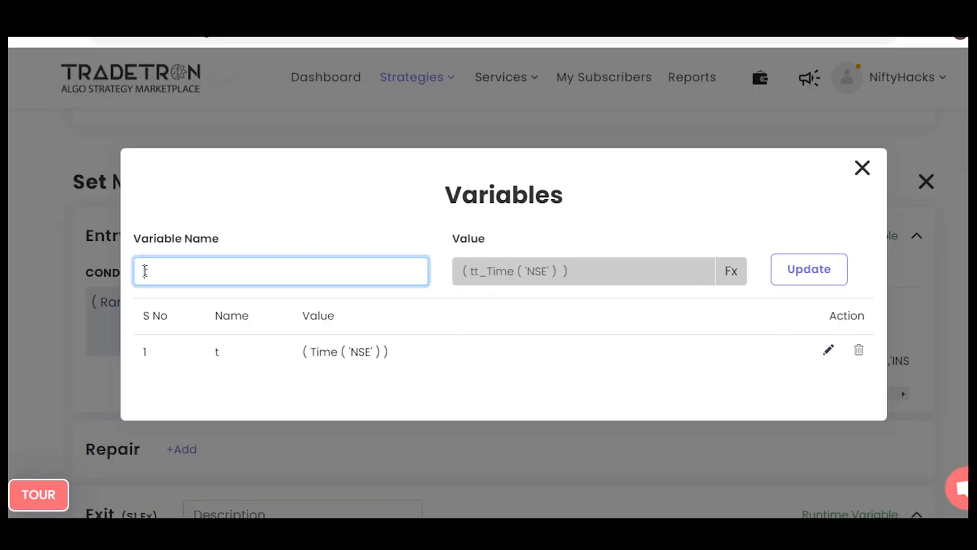
{"action": "type", "text": "ent"}
{"action": "left_click", "coordinate": [805, 271]}
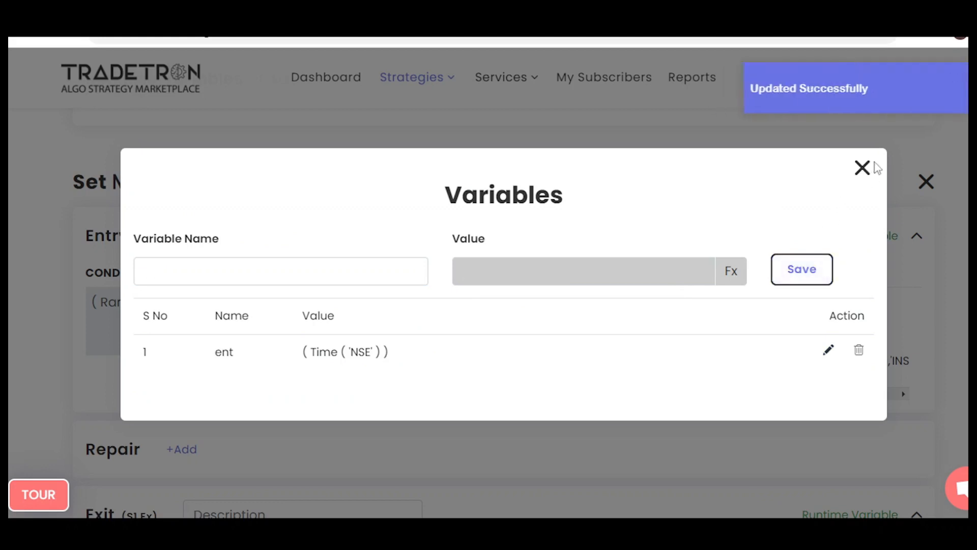
{"action": "left_click", "coordinate": [862, 167]}
- Check the Set 1 entry runtime variables list and close it
{"action": "scroll", "coordinate": [9, 331], "scroll_direction": "down", "scroll_amount": 7}
{"action": "scroll", "coordinate": [10, 332], "scroll_direction": "up", "scroll_amount": 5}
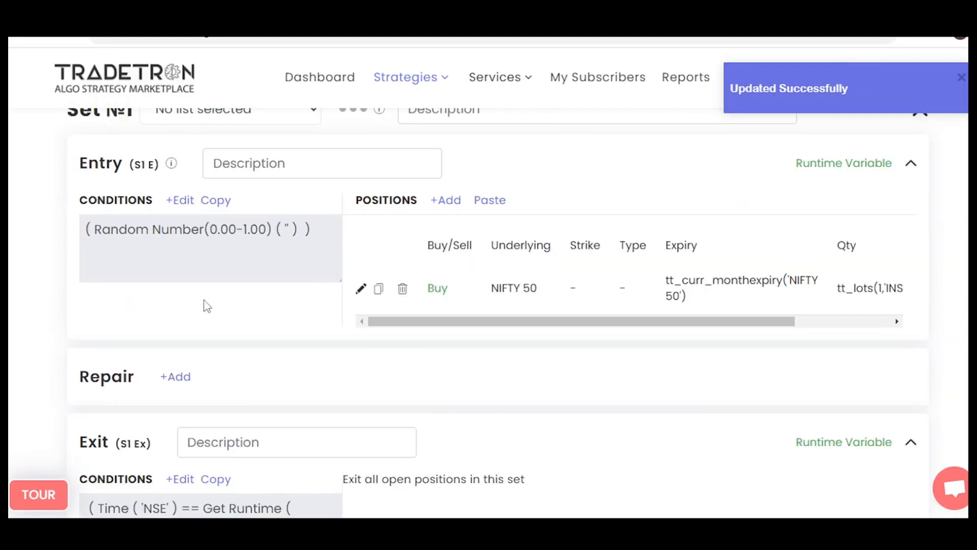
{"action": "left_click", "coordinate": [844, 164]}
{"action": "left_click", "coordinate": [863, 167]}
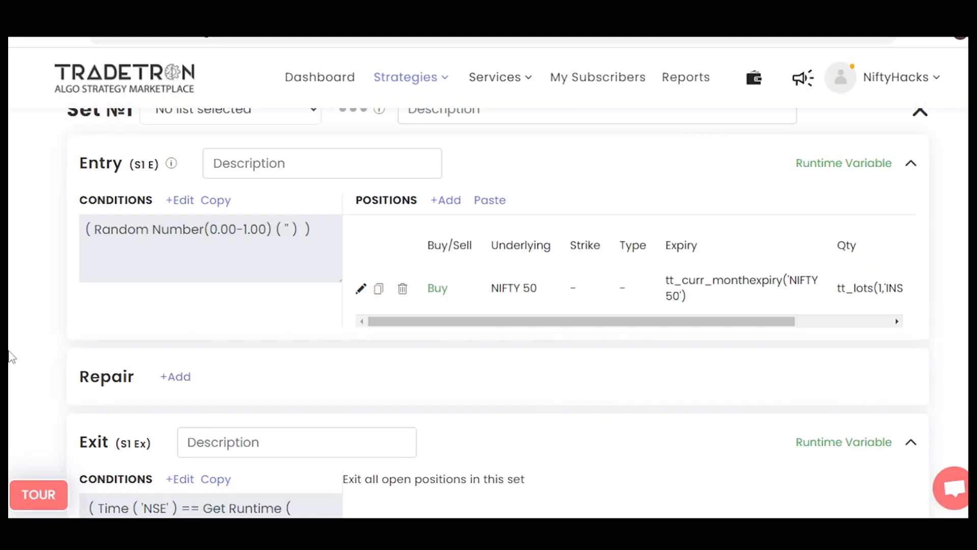
- Append a + operator after Get Runtime ent in the Set 1 exit condition
{"action": "scroll", "coordinate": [10, 356], "scroll_direction": "down", "scroll_amount": 3}
{"action": "left_click", "coordinate": [187, 335]}
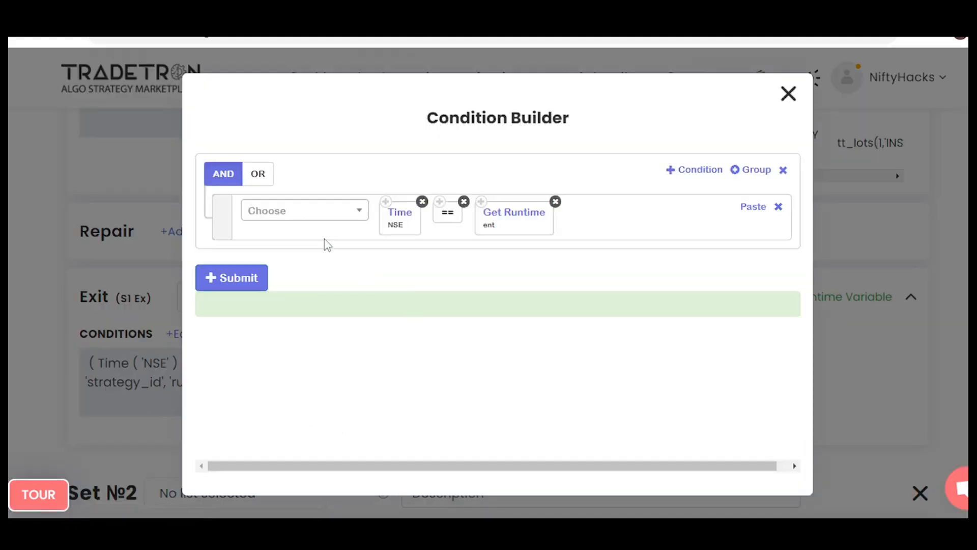
{"action": "left_click", "coordinate": [315, 214]}
{"action": "type", "text": "+"}
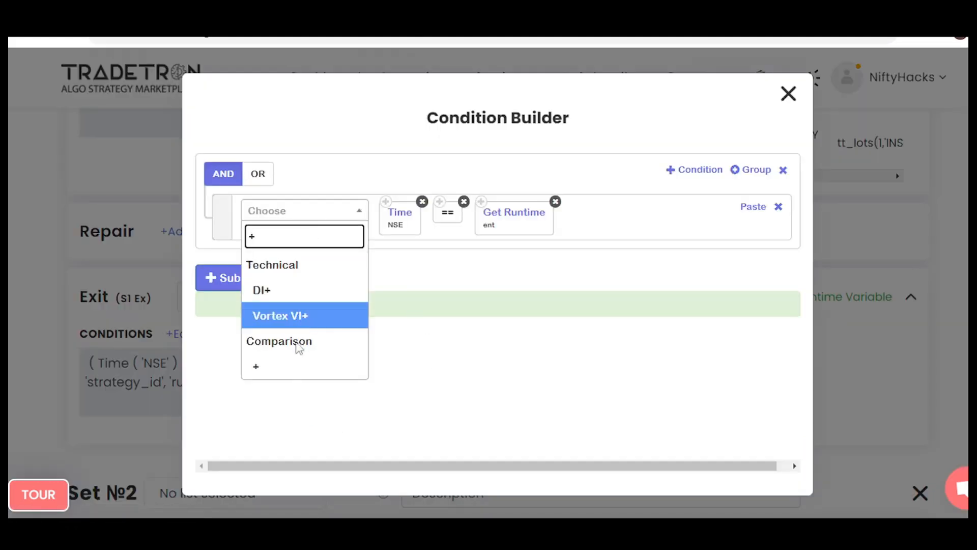
{"action": "left_click", "coordinate": [287, 366]}
- Add the Number keyword with value 2 after the + operator, submit the exit condition and close the Condition Builder
{"action": "left_click", "coordinate": [321, 216]}
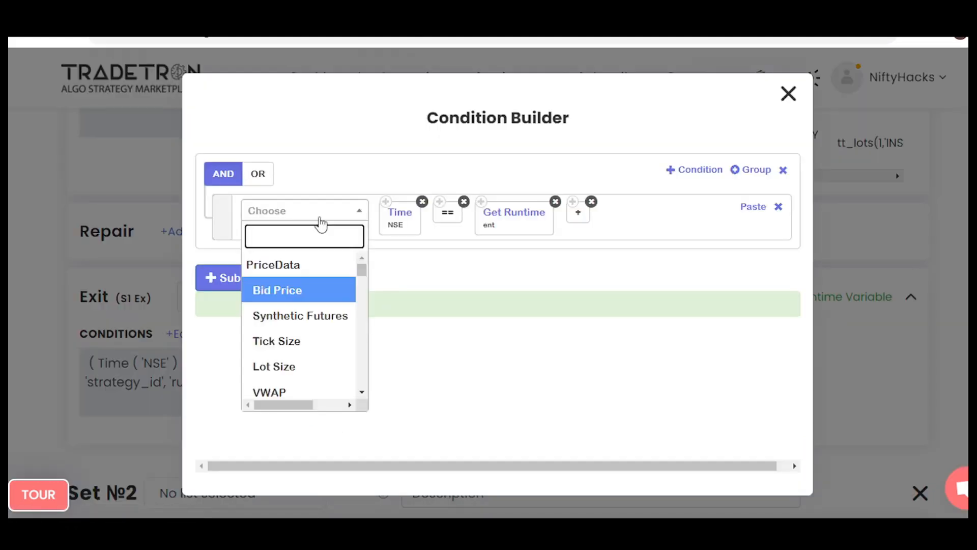
{"action": "type", "text": "num"}
{"action": "left_click", "coordinate": [316, 411]}
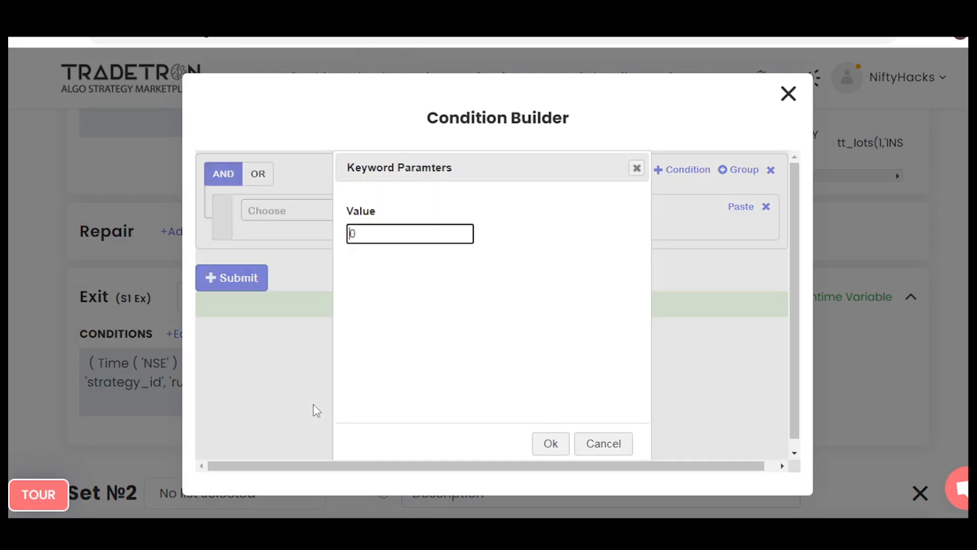
{"action": "left_click", "coordinate": [364, 234]}
{"action": "type", "text": "2"}
{"action": "left_click", "coordinate": [551, 443]}
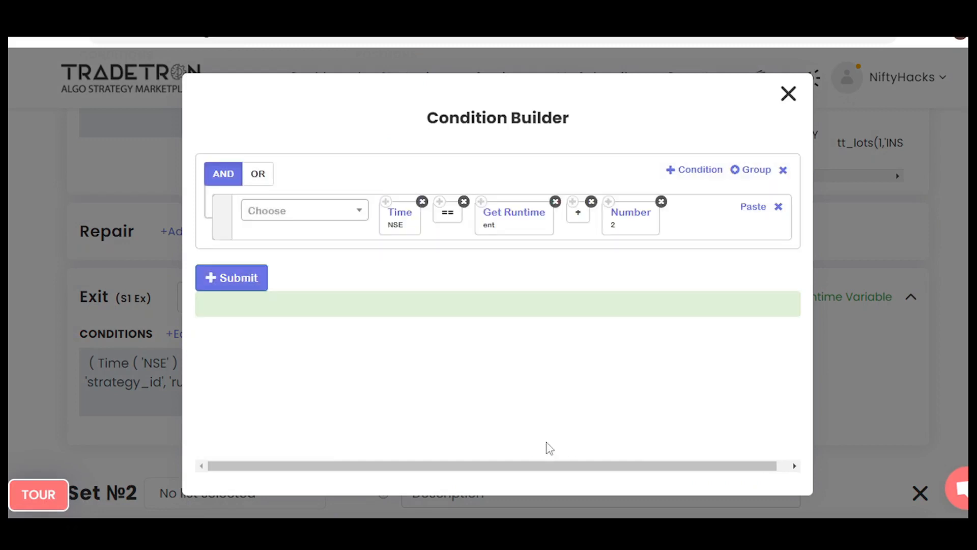
{"action": "left_click", "coordinate": [219, 283]}
{"action": "left_click", "coordinate": [789, 93]}
- Update the strategy to save the edited conditions and close the resulting confirmation
{"action": "scroll", "coordinate": [523, 375], "scroll_direction": "down", "scroll_amount": 5}
{"action": "scroll", "coordinate": [523, 375], "scroll_direction": "down", "scroll_amount": 20}
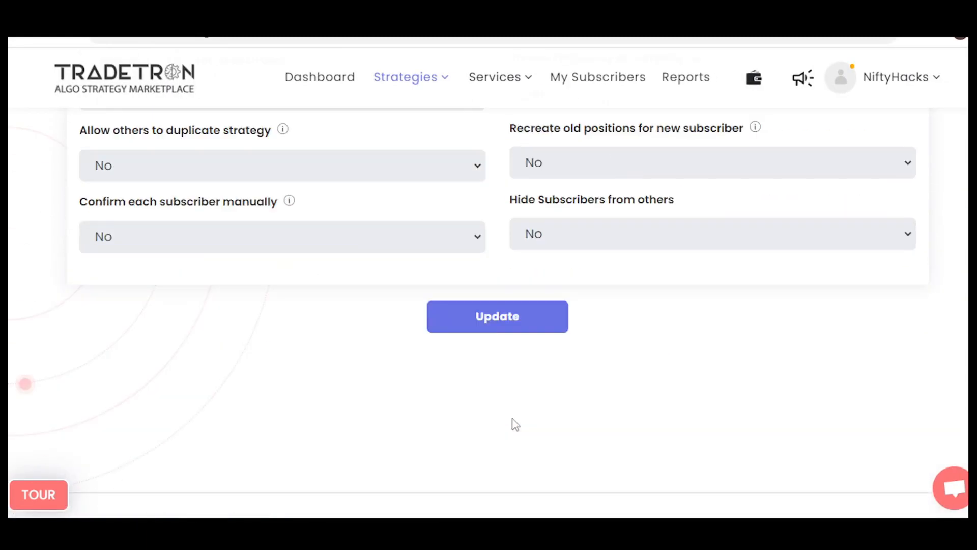
{"action": "left_click", "coordinate": [492, 326]}
{"action": "left_click", "coordinate": [583, 395]}
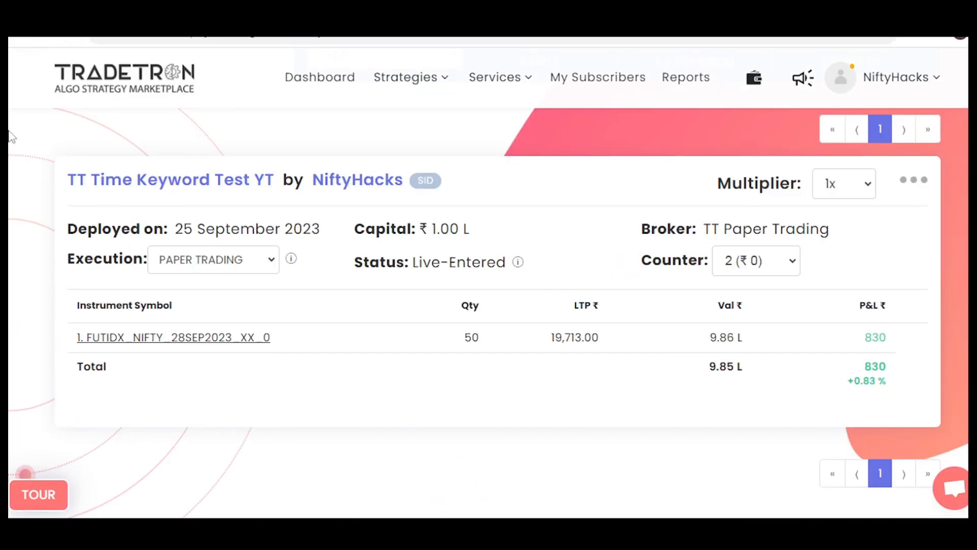
- Highlight the latest entry trade's time in the NIFTY futures positions list and close the list
{"action": "left_click", "coordinate": [185, 338]}
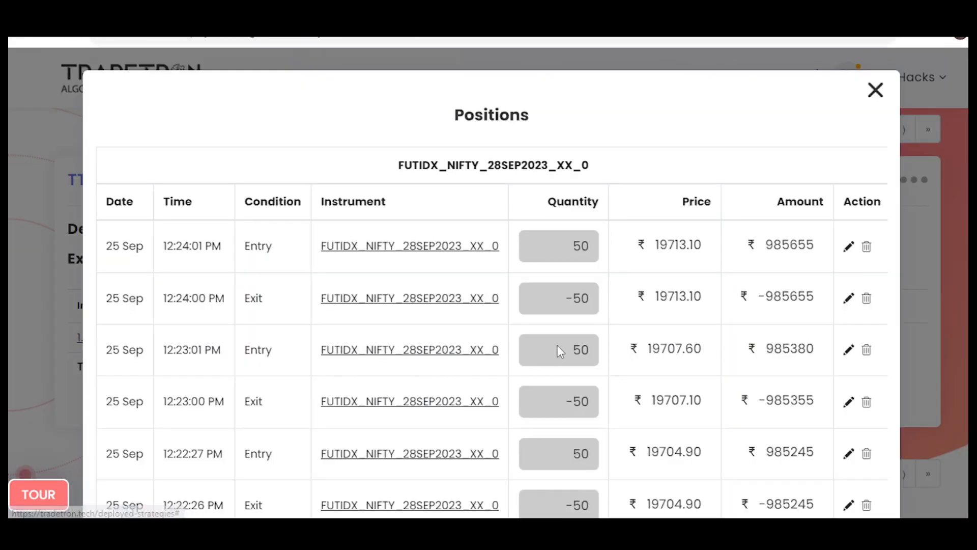
{"action": "left_click_drag", "start_coordinate": [174, 246], "coordinate": [215, 248]}
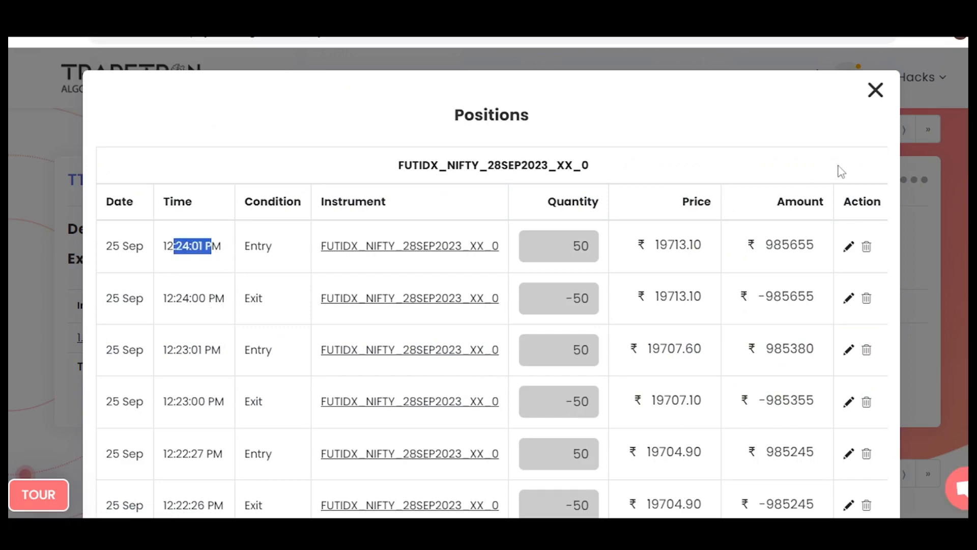
{"action": "left_click", "coordinate": [876, 90]}
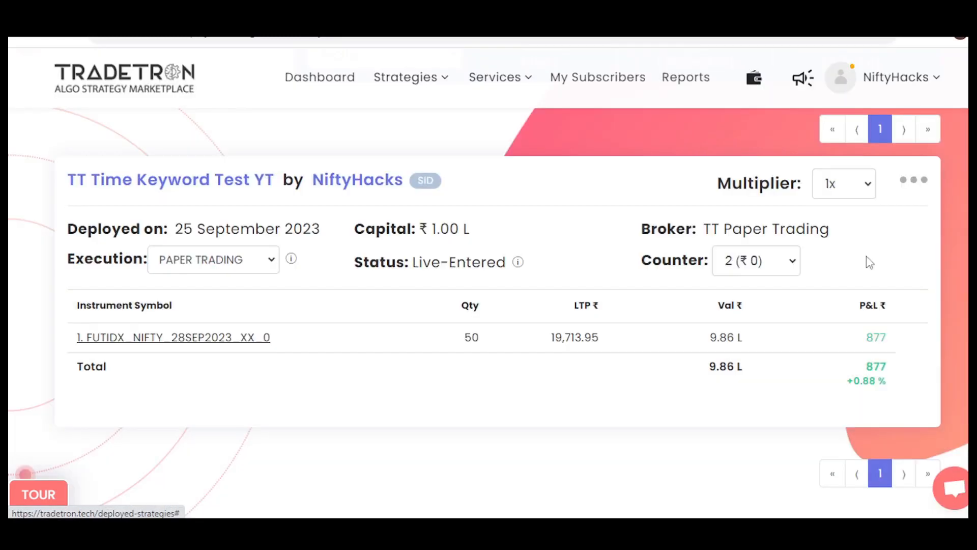
- Open the deployed strategy's run time data, highlight the key t, and close it
{"action": "left_click", "coordinate": [914, 179]}
{"action": "scroll", "coordinate": [852, 265], "scroll_direction": "down", "scroll_amount": 3}
{"action": "left_click", "coordinate": [833, 224]}
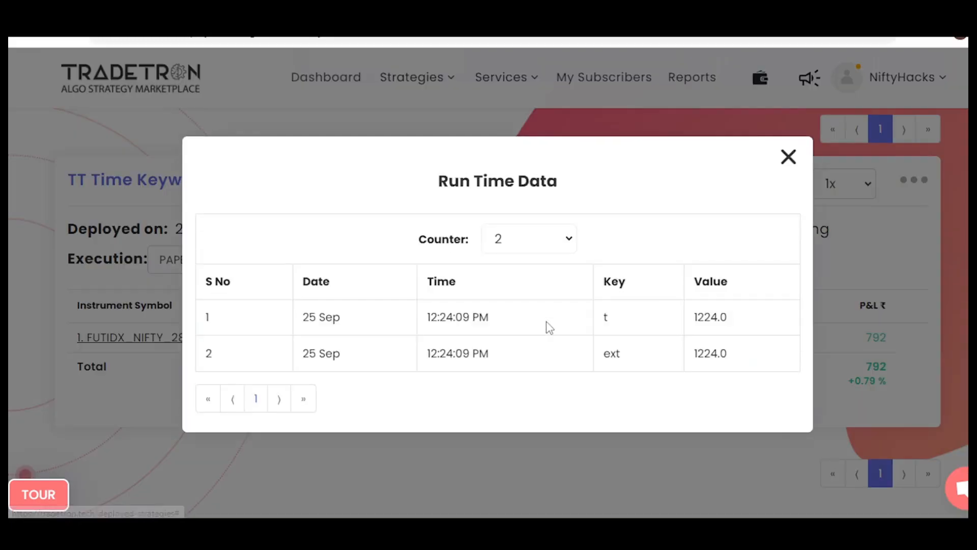
{"action": "double_click", "coordinate": [608, 318]}
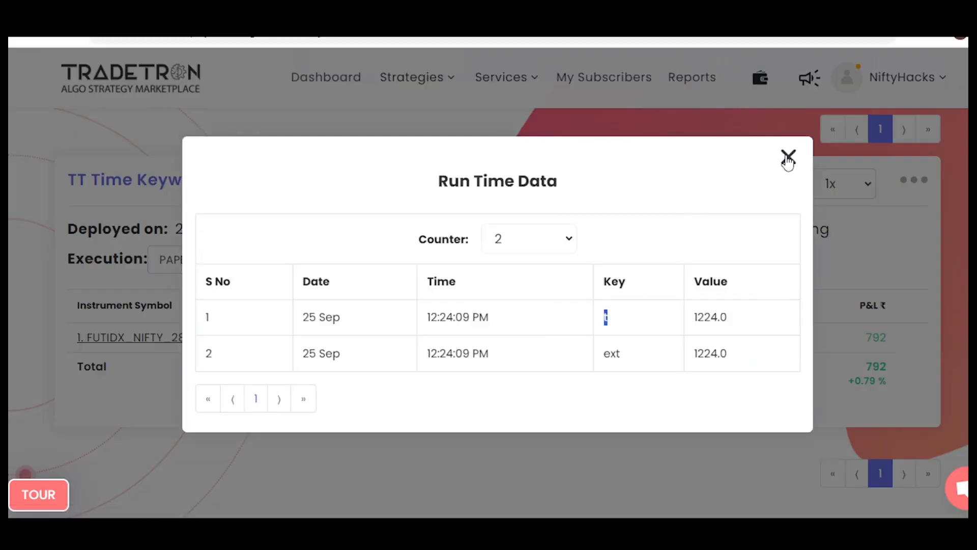
{"action": "left_click", "coordinate": [789, 157]}
- Exit the deployed strategy, confirm the status change, and restart it under a new run counter
{"action": "left_click", "coordinate": [914, 180]}
{"action": "scroll", "coordinate": [839, 263], "scroll_direction": "down", "scroll_amount": 2}
{"action": "scroll", "coordinate": [839, 262], "scroll_direction": "up", "scroll_amount": 3}
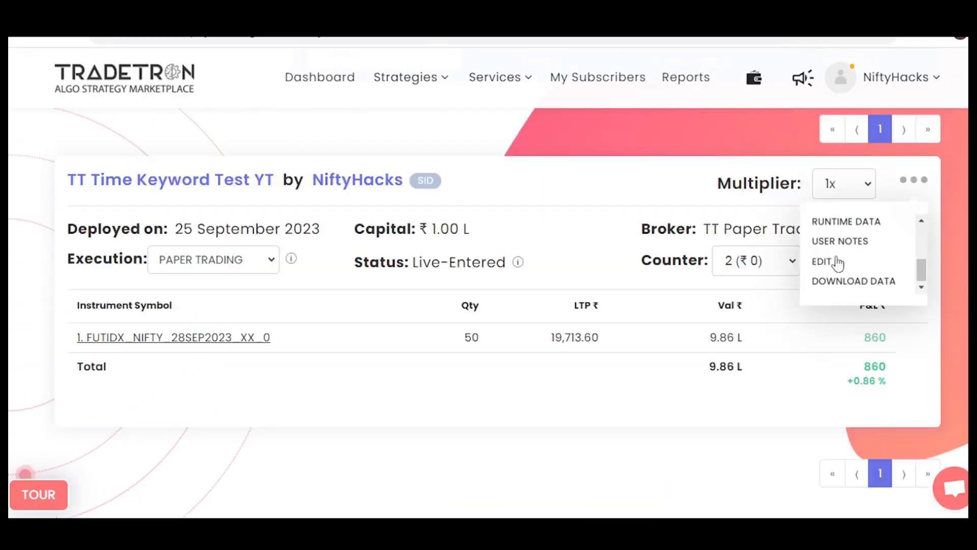
{"action": "scroll", "coordinate": [831, 323], "scroll_direction": "up", "scroll_amount": 2}
{"action": "left_click", "coordinate": [826, 307]}
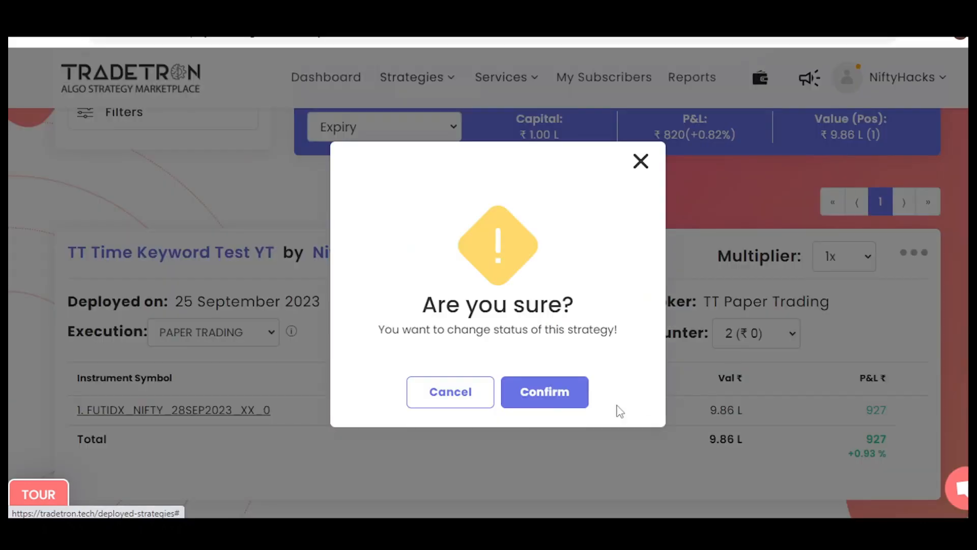
{"action": "left_click", "coordinate": [566, 396]}
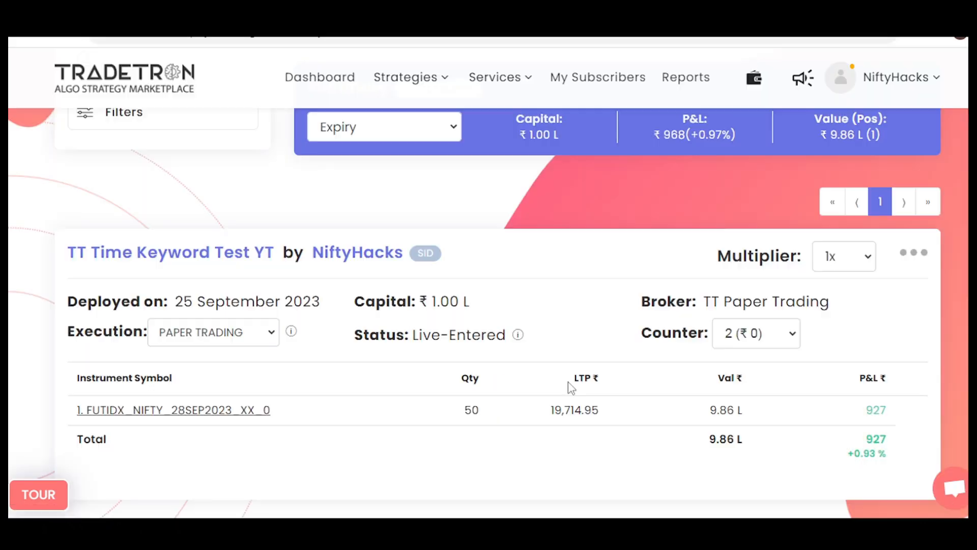
{"action": "left_click", "coordinate": [917, 253]}
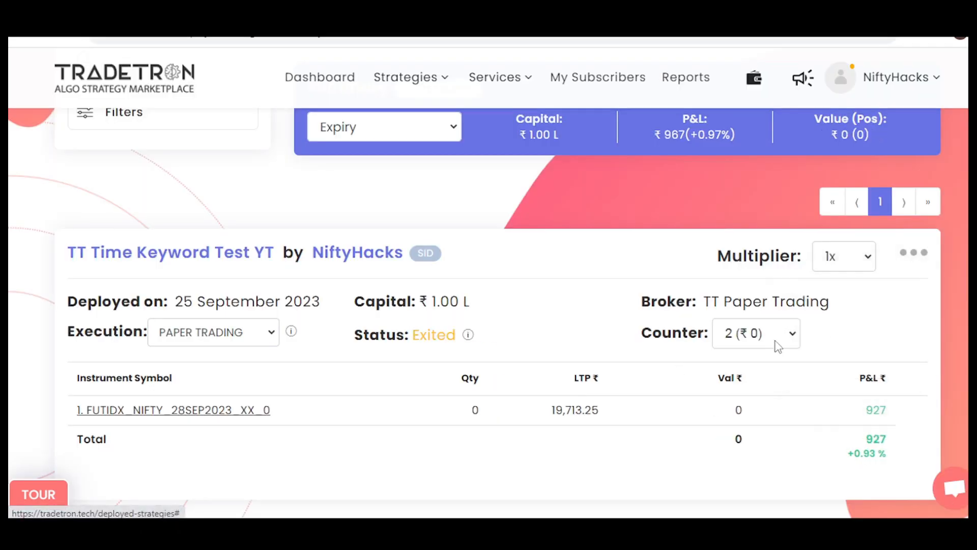
{"action": "scroll", "coordinate": [502, 393], "scroll_direction": "down", "scroll_amount": 2}
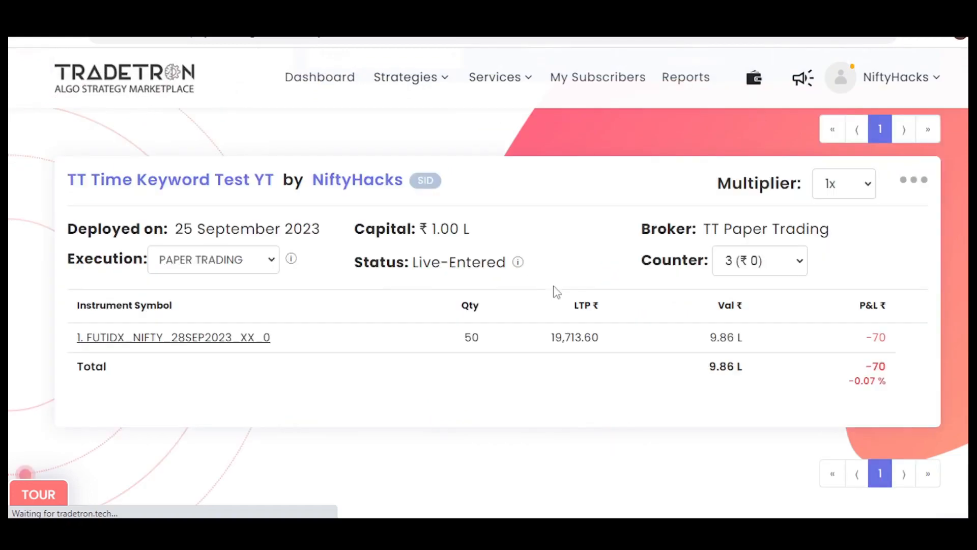
- Highlight the entry time of the counter 3 position in the positions list and close the list
{"action": "left_click", "coordinate": [214, 410]}
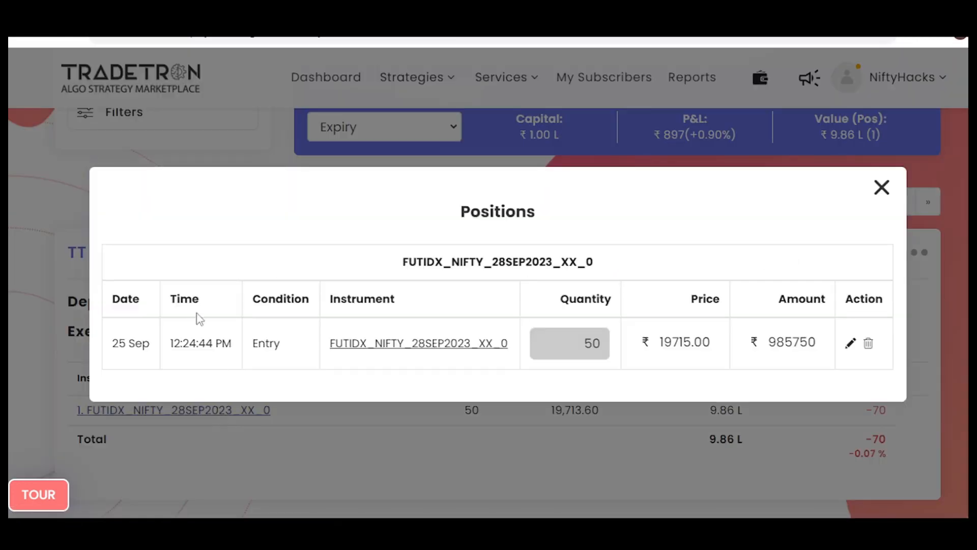
{"action": "triple_click", "coordinate": [228, 343]}
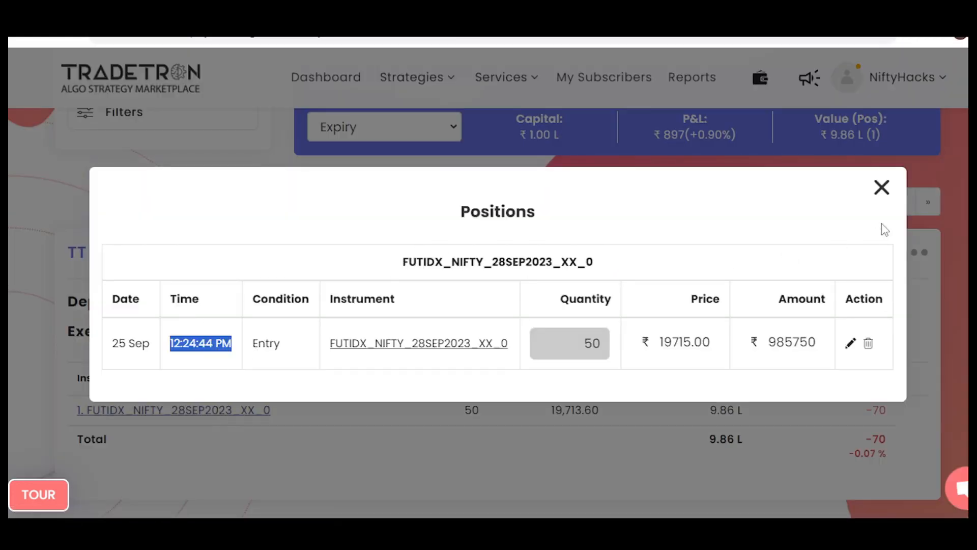
{"action": "left_click", "coordinate": [888, 190]}
- Open the deployed strategy's run time data, highlight the stored key and its value, and close it
{"action": "left_click", "coordinate": [914, 253]}
{"action": "scroll", "coordinate": [838, 323], "scroll_direction": "down", "scroll_amount": 2}
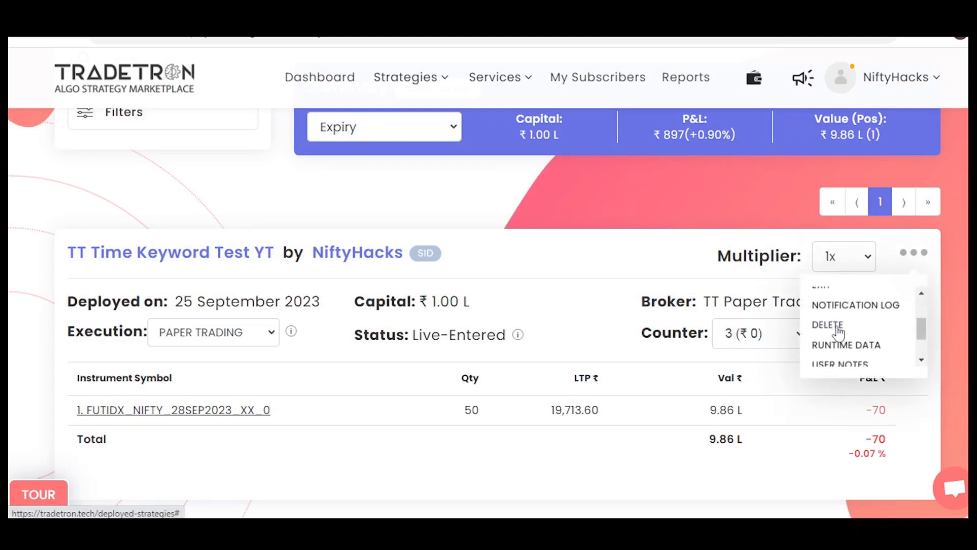
{"action": "left_click", "coordinate": [840, 346]}
{"action": "left_click_drag", "start_coordinate": [603, 336], "coordinate": [798, 342]}
{"action": "left_click", "coordinate": [789, 176]}
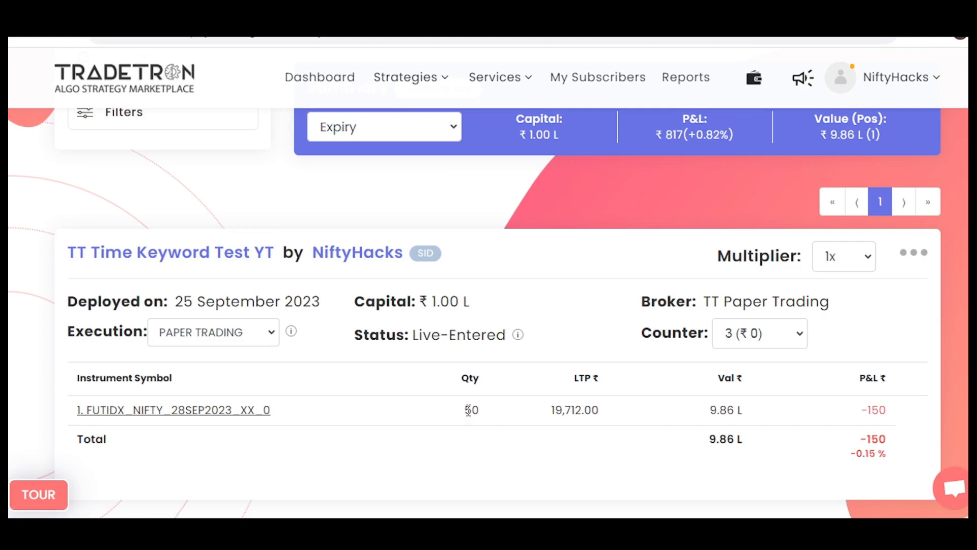
- Check the NIFTY futures positions list repeatedly for an exit trade, refreshing the deployed strategies page between checks
{"action": "left_click", "coordinate": [223, 411]}
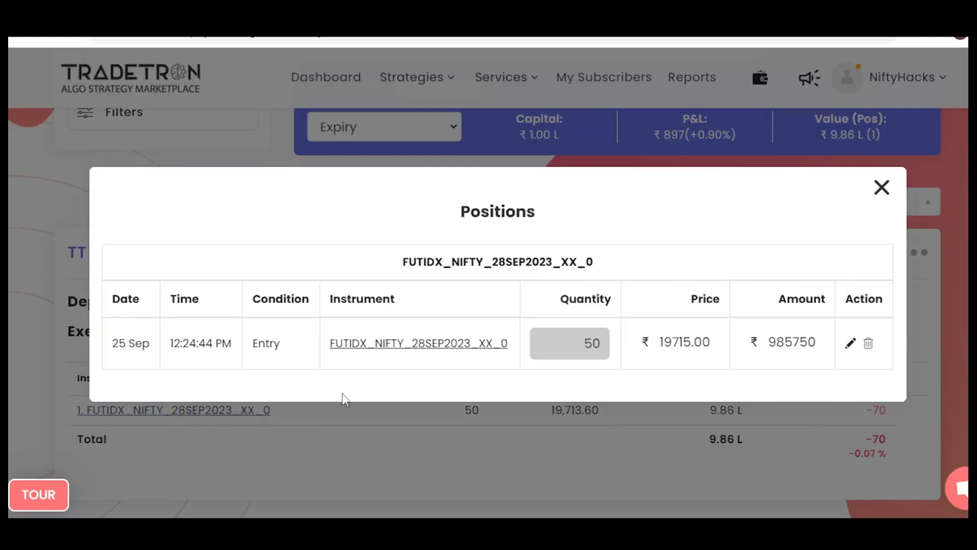
{"action": "left_click", "coordinate": [882, 187]}
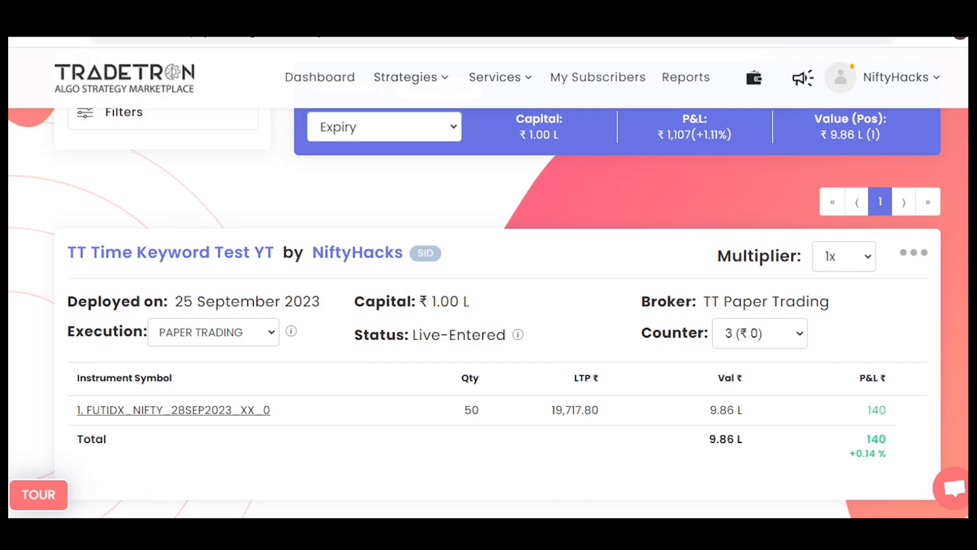
{"action": "left_click", "coordinate": [74, 38]}
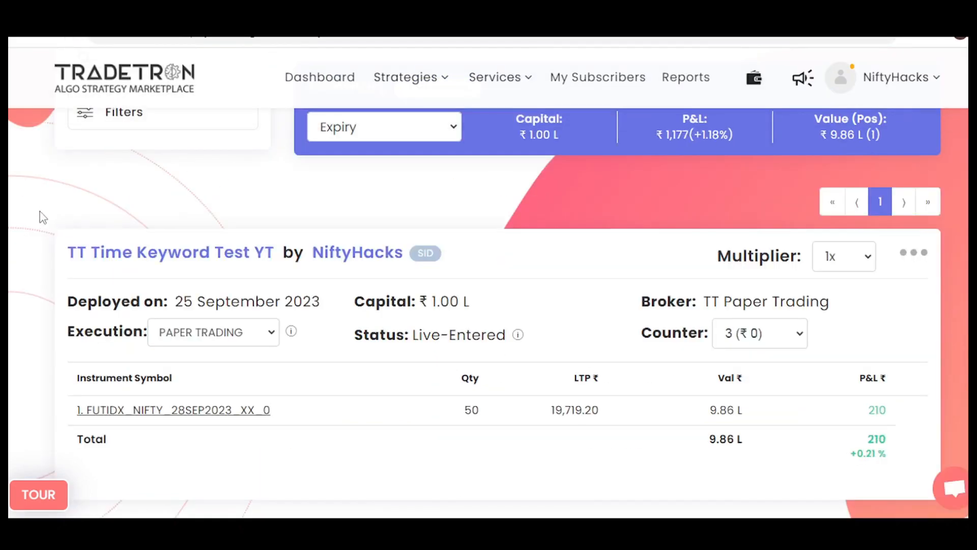
{"action": "scroll", "coordinate": [41, 216], "scroll_direction": "down", "scroll_amount": 2}
{"action": "left_click", "coordinate": [155, 350]}
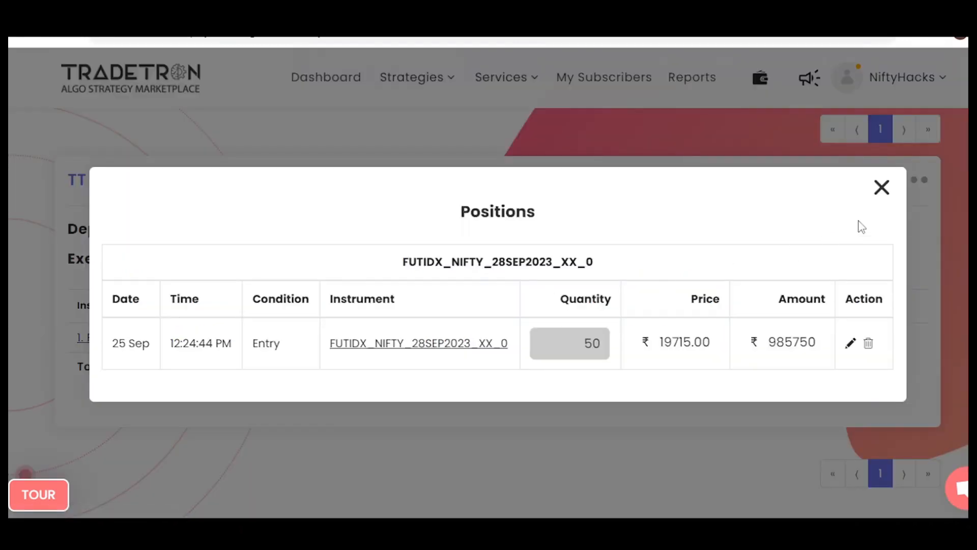
{"action": "left_click", "coordinate": [882, 188]}
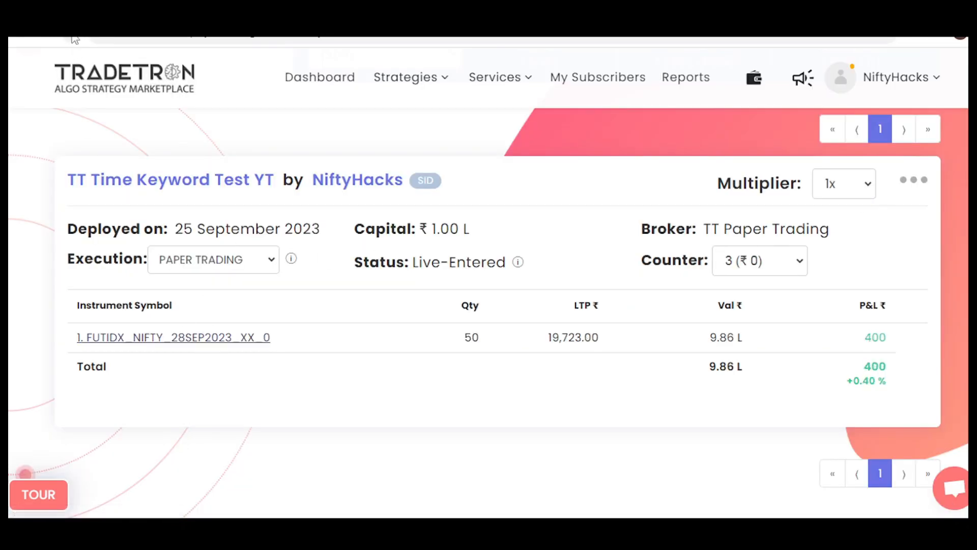
{"action": "left_click", "coordinate": [74, 38]}
{"action": "left_click", "coordinate": [73, 38]}
{"action": "left_click", "coordinate": [210, 339]}
{"action": "left_click", "coordinate": [882, 188]}
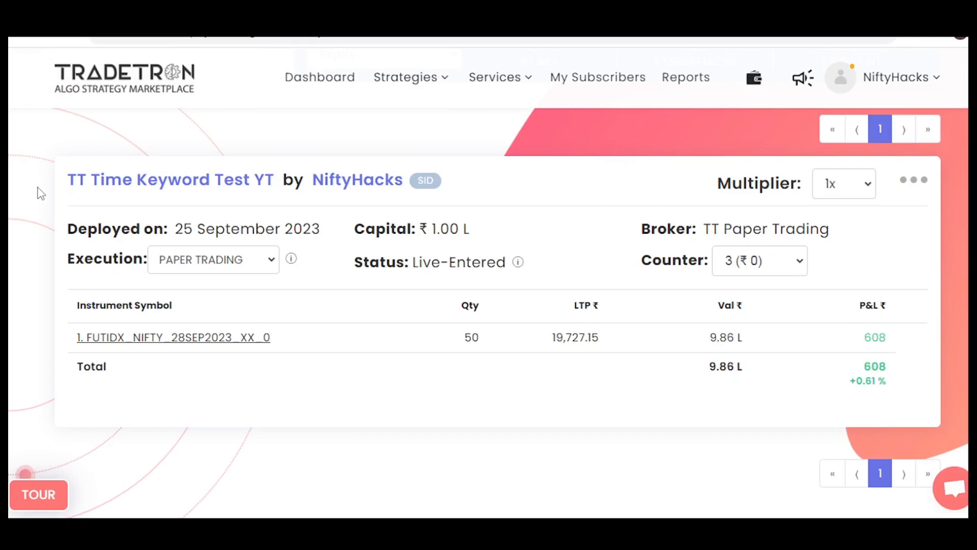
- Highlight the exit and re-entry trade times in the NIFTY futures positions list and close the list
{"action": "left_click", "coordinate": [218, 338]}
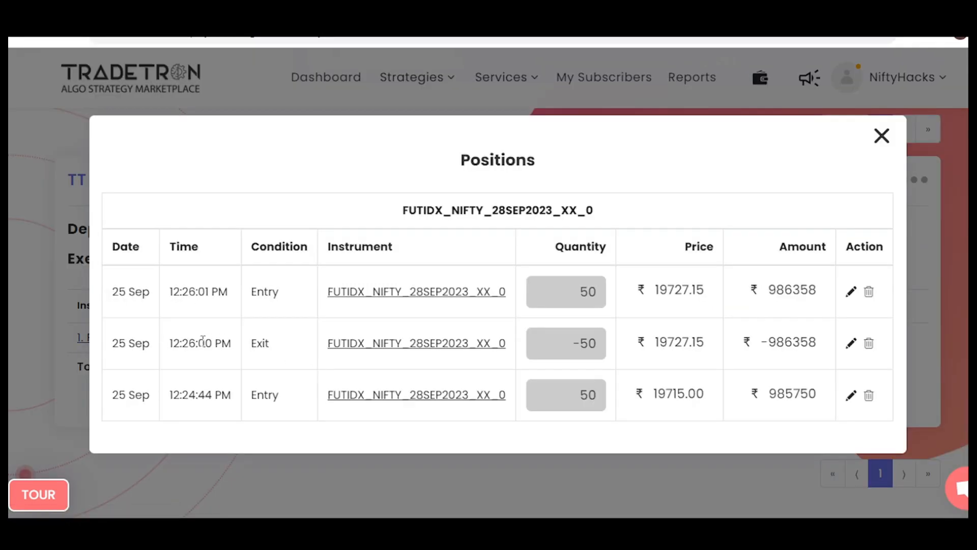
{"action": "double_click", "coordinate": [202, 341]}
{"action": "double_click", "coordinate": [195, 291]}
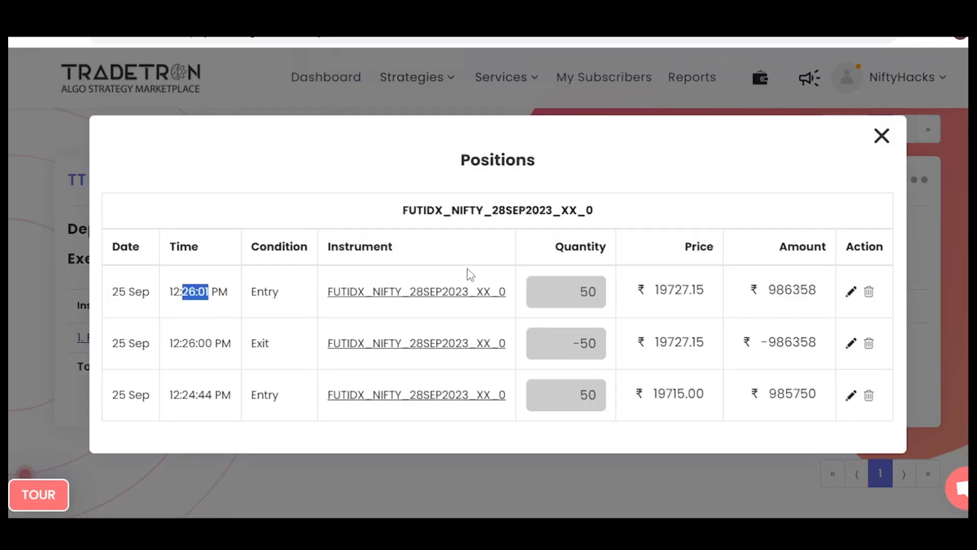
{"action": "left_click", "coordinate": [880, 137]}
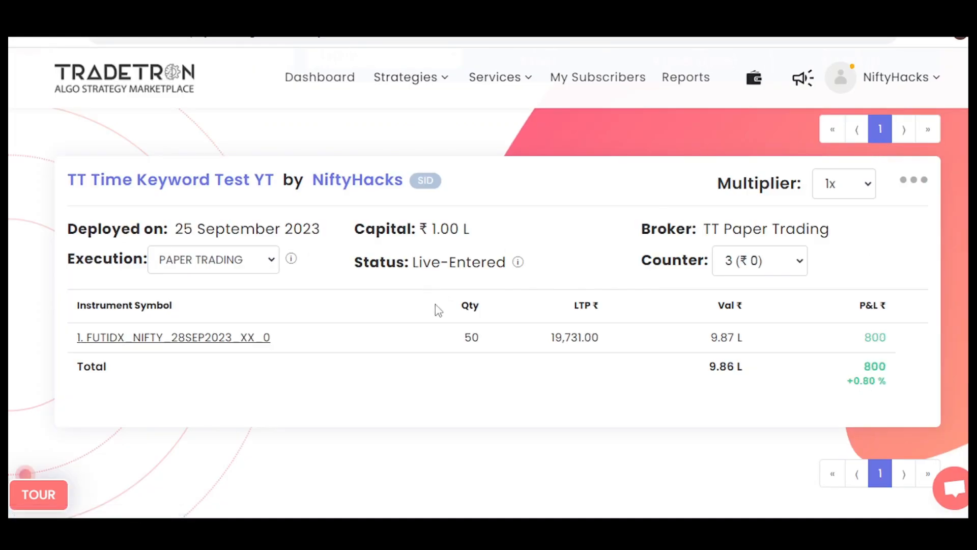
- Open the deployed strategy's run time data for counter 3 and highlight the values of the keys ent and ext
{"action": "left_click", "coordinate": [911, 184]}
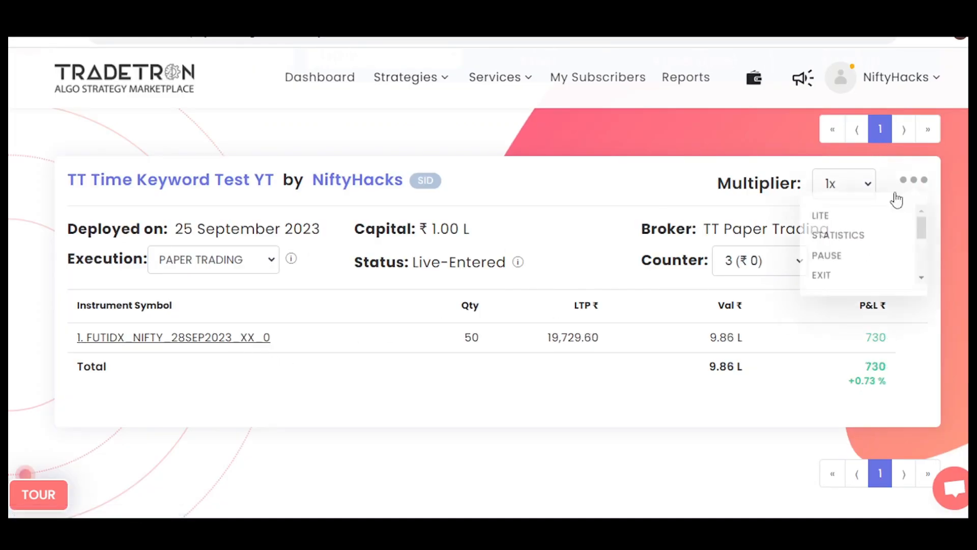
{"action": "scroll", "coordinate": [840, 273], "scroll_direction": "down", "scroll_amount": 3}
{"action": "left_click", "coordinate": [836, 222]}
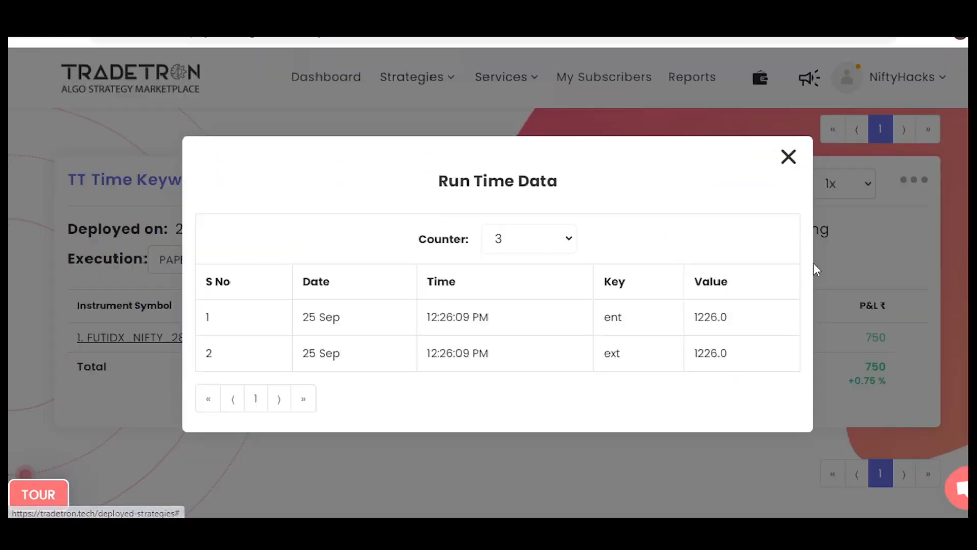
{"action": "left_click_drag", "start_coordinate": [604, 317], "coordinate": [737, 316]}
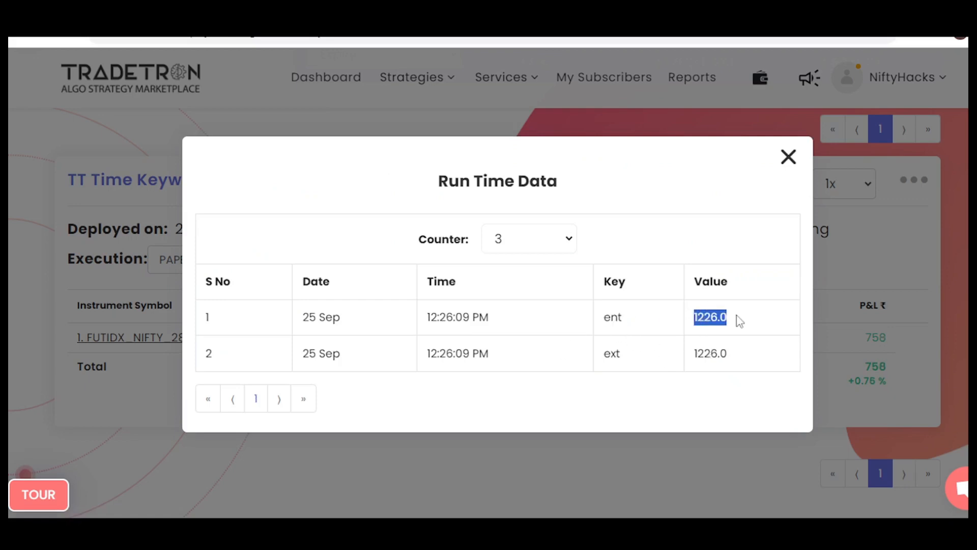
{"action": "left_click_drag", "start_coordinate": [696, 353], "coordinate": [741, 358]}
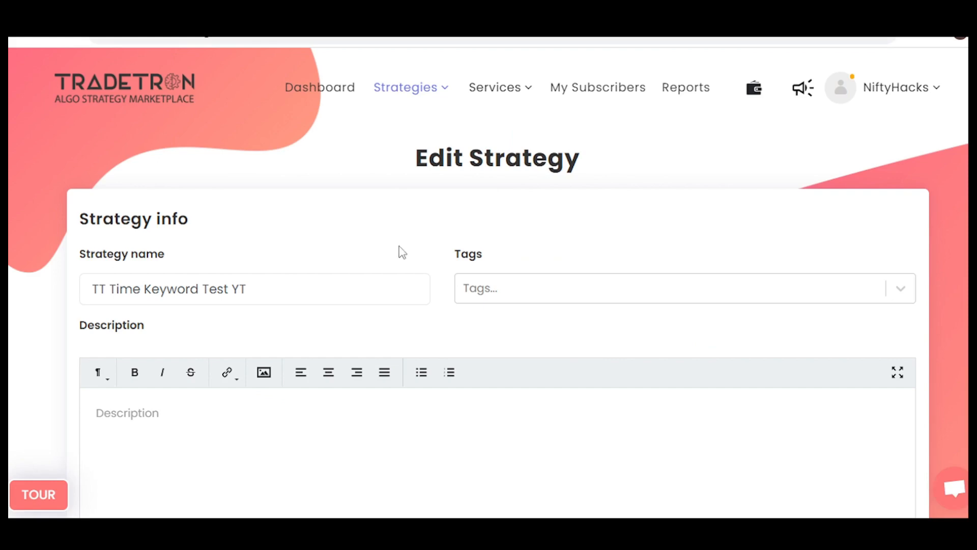
- Open the Set 1 exit condition of TT Time Keyword Test YT in the Condition Builder
{"action": "scroll", "coordinate": [399, 251], "scroll_direction": "down", "scroll_amount": 20}
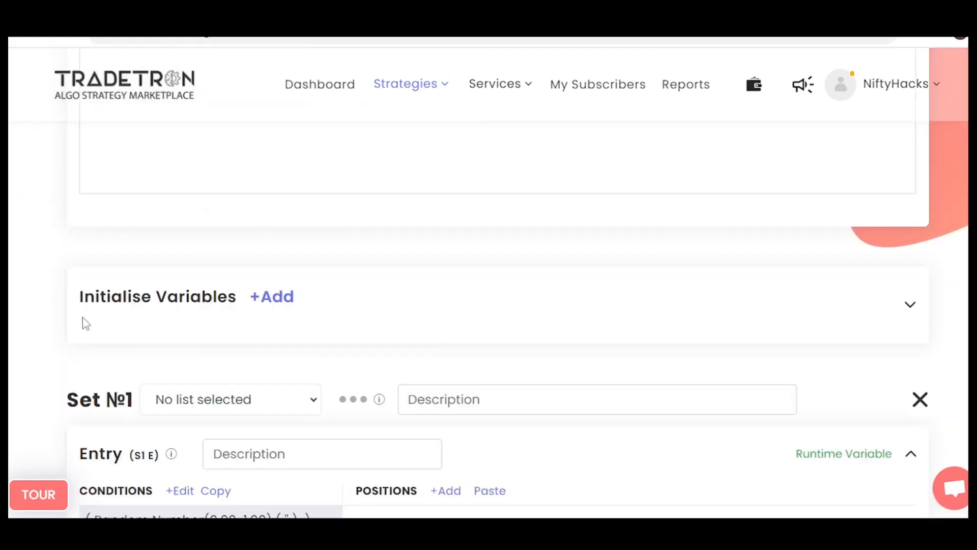
{"action": "scroll", "coordinate": [104, 289], "scroll_direction": "up", "scroll_amount": 2}
{"action": "left_click", "coordinate": [176, 260]}
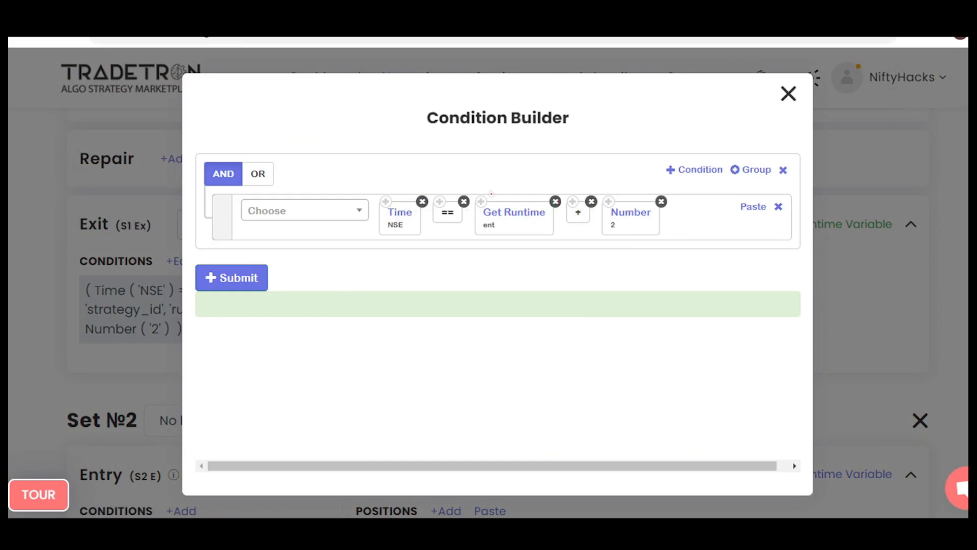
- Annotate the Get Runtime ent keyword with the handwritten example 1224 + 2 => 1226, labelled hh mm, and box the 1226
{"action": "mouse_move", "coordinate": [491, 201]}
{"action": "left_mouse_down"}
{"action": "mouse_move", "coordinate": [493, 177]}
{"action": "mouse_move", "coordinate": [500, 186]}
{"action": "left_mouse_up"}
{"action": "mouse_move", "coordinate": [468, 148]}
{"action": "left_mouse_down"}
{"action": "mouse_move", "coordinate": [469, 158]}
{"action": "mouse_move", "coordinate": [509, 152]}
{"action": "mouse_move", "coordinate": [538, 163]}
{"action": "left_mouse_up"}
{"action": "left_click_drag", "start_coordinate": [476, 174], "coordinate": [522, 168]}
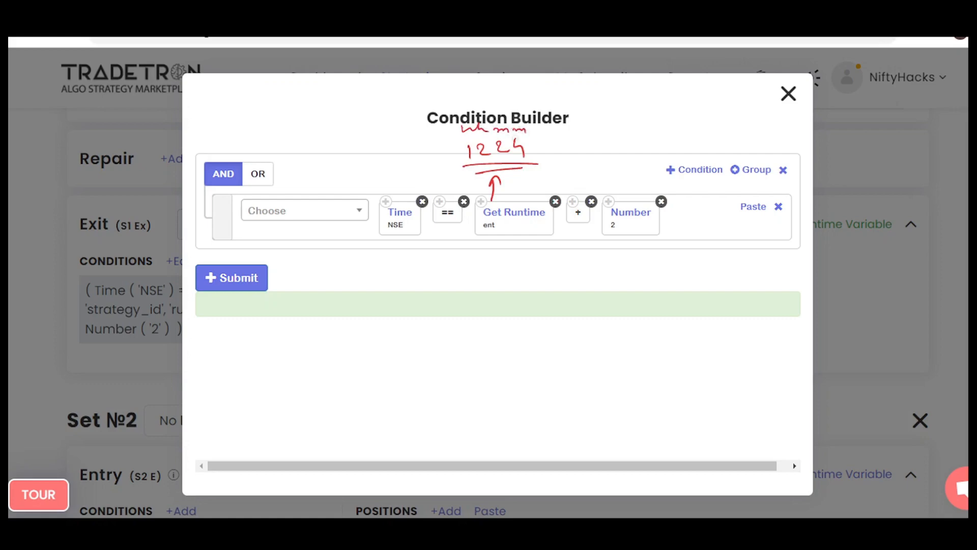
{"action": "left_click_drag", "start_coordinate": [461, 138], "coordinate": [532, 134]}
{"action": "left_click_drag", "start_coordinate": [570, 136], "coordinate": [581, 150]}
{"action": "left_click_drag", "start_coordinate": [602, 138], "coordinate": [617, 142]}
{"action": "mouse_move", "coordinate": [619, 130]}
{"action": "left_mouse_down"}
{"action": "mouse_move", "coordinate": [626, 136]}
{"action": "mouse_move", "coordinate": [617, 143]}
{"action": "mouse_move", "coordinate": [682, 141]}
{"action": "left_mouse_up"}
{"action": "mouse_move", "coordinate": [682, 129]}
{"action": "left_mouse_down"}
{"action": "mouse_move", "coordinate": [723, 140]}
{"action": "mouse_move", "coordinate": [646, 116]}
{"action": "mouse_move", "coordinate": [684, 99]}
{"action": "left_mouse_up"}
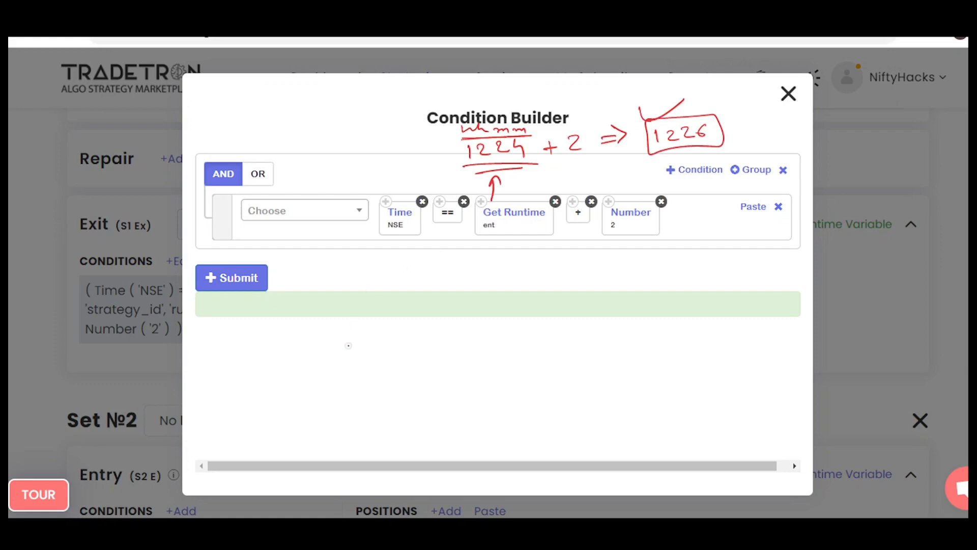
- Outline the exit condition with >= drawn over its operator, circle the Get Runtime + 2 expression, and clear the annotations
{"action": "mouse_move", "coordinate": [361, 189]}
{"action": "left_mouse_down"}
{"action": "mouse_move", "coordinate": [689, 199]}
{"action": "mouse_move", "coordinate": [358, 237]}
{"action": "mouse_move", "coordinate": [357, 197]}
{"action": "left_mouse_up"}
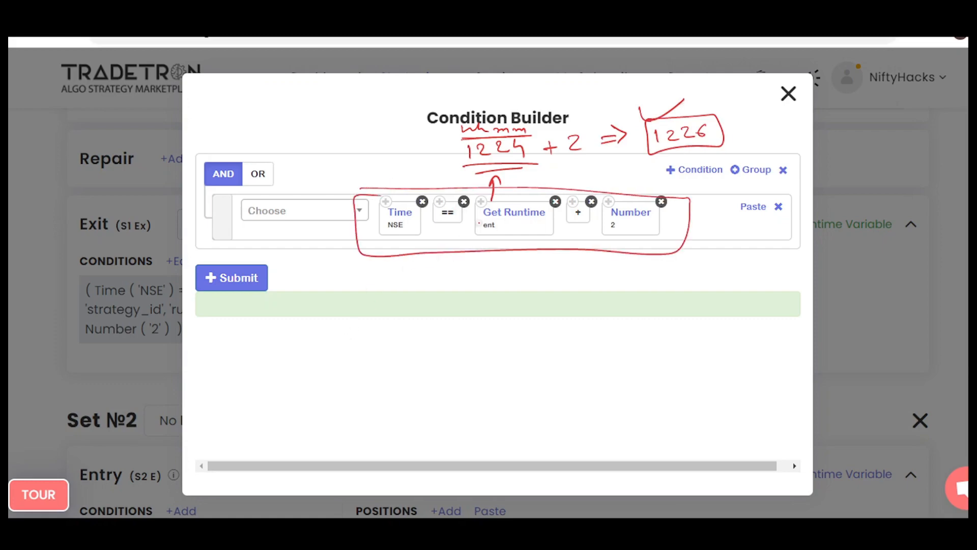
{"action": "left_click_drag", "start_coordinate": [432, 211], "coordinate": [430, 225]}
{"action": "left_click_drag", "start_coordinate": [443, 215], "coordinate": [466, 221]}
{"action": "mouse_move", "coordinate": [687, 116]}
{"action": "left_mouse_down"}
{"action": "mouse_move", "coordinate": [698, 155]}
{"action": "mouse_move", "coordinate": [684, 113]}
{"action": "left_mouse_up"}
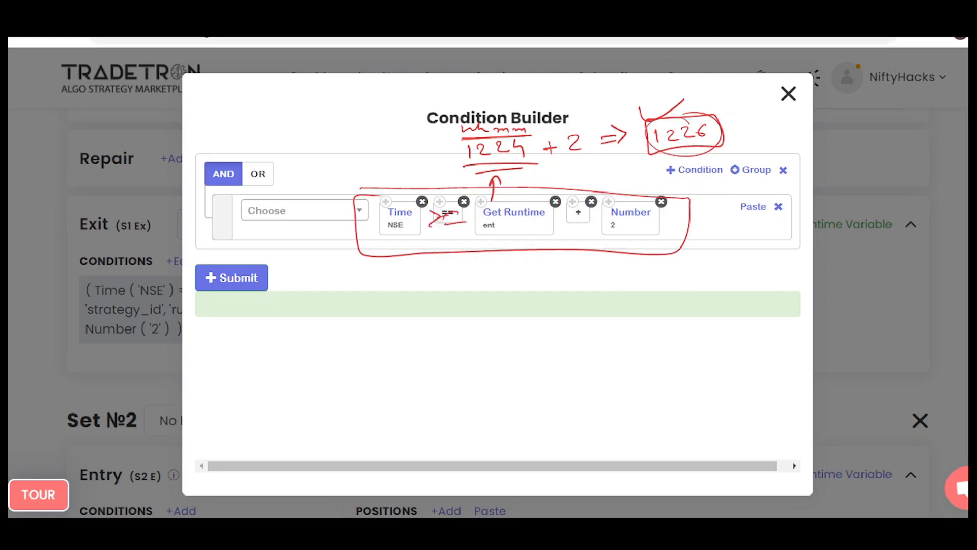
{"action": "mouse_move", "coordinate": [433, 223]}
{"action": "left_mouse_down"}
{"action": "mouse_move", "coordinate": [471, 212]}
{"action": "mouse_move", "coordinate": [481, 220]}
{"action": "left_mouse_up"}
{"action": "key", "text": "e"}
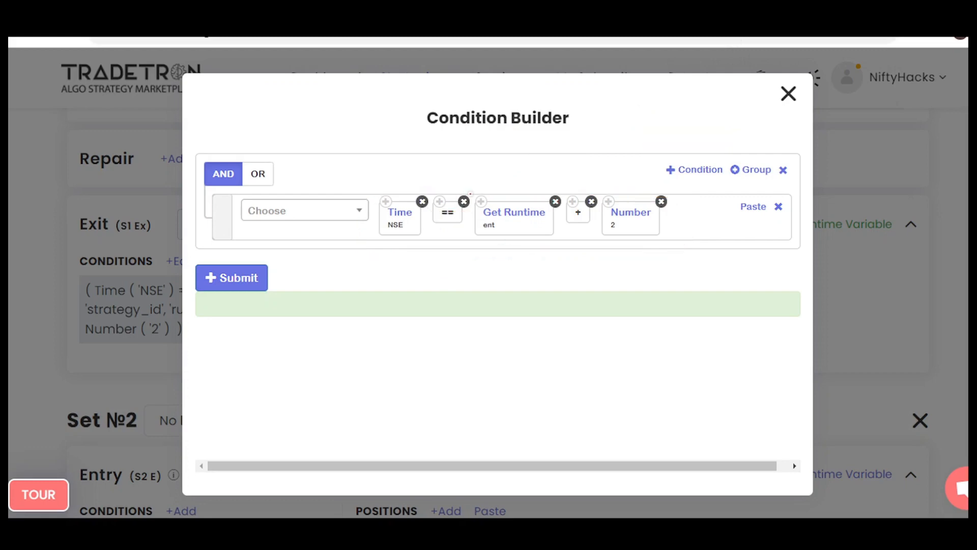
{"action": "mouse_move", "coordinate": [535, 188]}
{"action": "left_mouse_down"}
{"action": "mouse_move", "coordinate": [453, 211]}
{"action": "mouse_move", "coordinate": [563, 168]}
{"action": "mouse_move", "coordinate": [479, 163]}
{"action": "mouse_move", "coordinate": [567, 150]}
{"action": "left_mouse_up"}
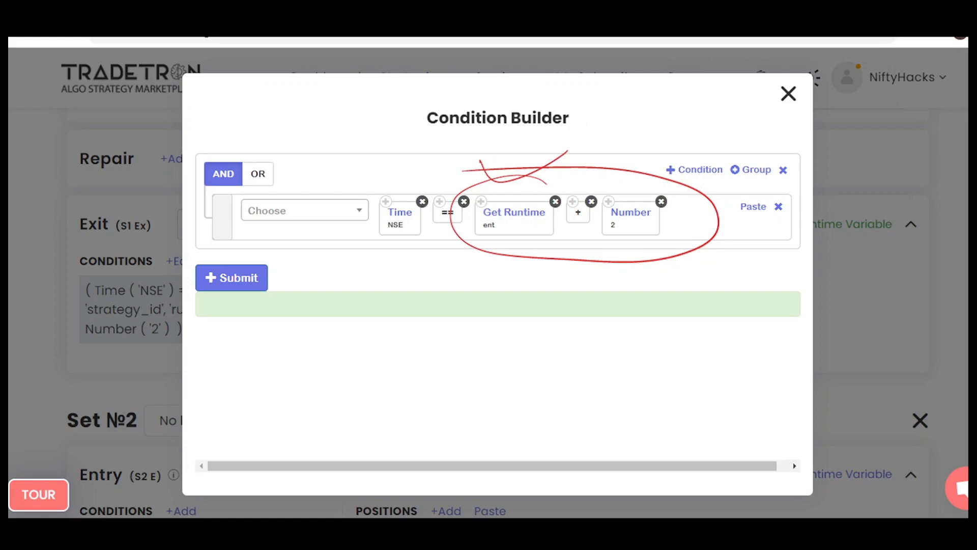
{"action": "key", "text": "e"}
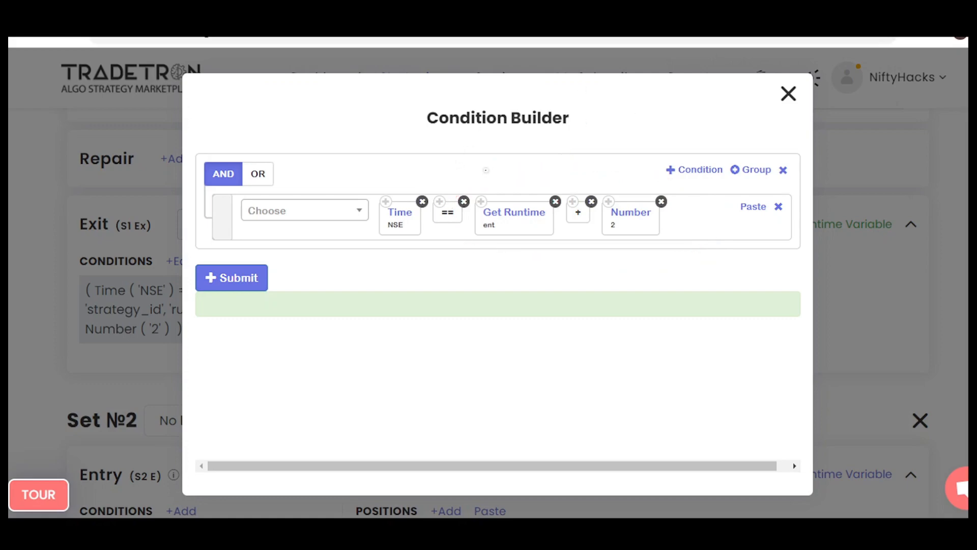
- Handwrite the example 1259 + 2 above the exit condition and write 1261 beside it, boxed and circled
{"action": "left_click_drag", "start_coordinate": [475, 152], "coordinate": [475, 172]}
{"action": "left_click_drag", "start_coordinate": [487, 157], "coordinate": [519, 176]}
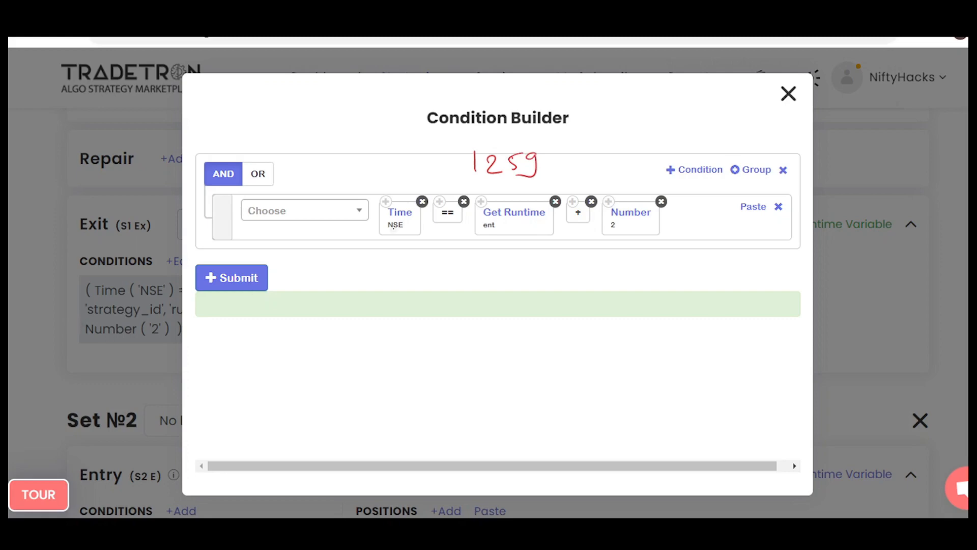
{"action": "mouse_move", "coordinate": [560, 156]}
{"action": "left_mouse_down"}
{"action": "mouse_move", "coordinate": [561, 177]}
{"action": "mouse_move", "coordinate": [603, 173]}
{"action": "left_mouse_up"}
{"action": "left_click_drag", "start_coordinate": [653, 111], "coordinate": [668, 125]}
{"action": "left_click_drag", "start_coordinate": [685, 103], "coordinate": [681, 119]}
{"action": "left_click_drag", "start_coordinate": [698, 106], "coordinate": [715, 120]}
{"action": "mouse_move", "coordinate": [635, 95]}
{"action": "left_mouse_down"}
{"action": "mouse_move", "coordinate": [726, 85]}
{"action": "mouse_move", "coordinate": [631, 99]}
{"action": "mouse_move", "coordinate": [723, 99]}
{"action": "mouse_move", "coordinate": [662, 147]}
{"action": "left_mouse_up"}
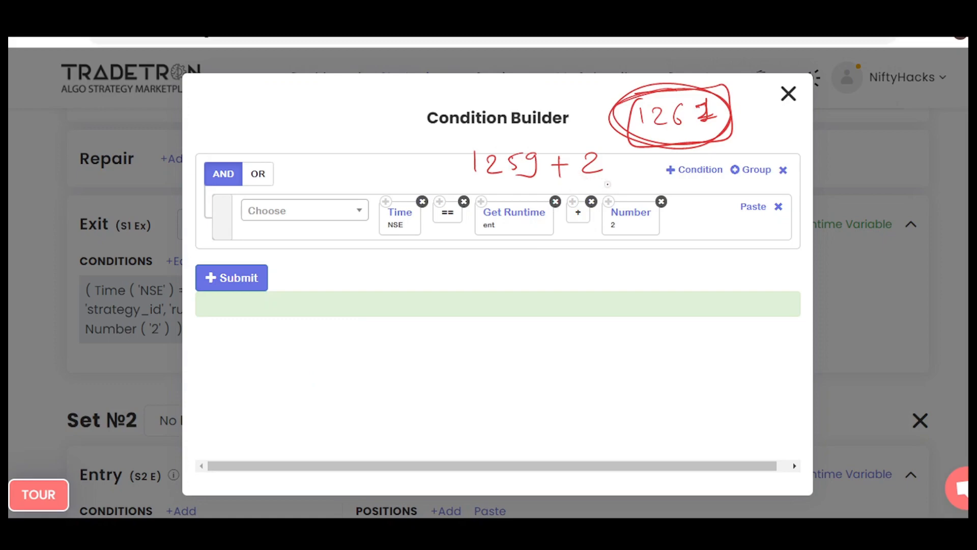
- Write a boxed 1301 below the condition and circle the 59, the 2 and the + Number 2 keywords
{"action": "mouse_move", "coordinate": [541, 264]}
{"action": "left_mouse_down"}
{"action": "mouse_move", "coordinate": [545, 278]}
{"action": "mouse_move", "coordinate": [585, 264]}
{"action": "left_mouse_up"}
{"action": "left_click_drag", "start_coordinate": [601, 258], "coordinate": [602, 269]}
{"action": "mouse_move", "coordinate": [538, 252]}
{"action": "left_mouse_down"}
{"action": "mouse_move", "coordinate": [542, 305]}
{"action": "mouse_move", "coordinate": [539, 251]}
{"action": "left_mouse_up"}
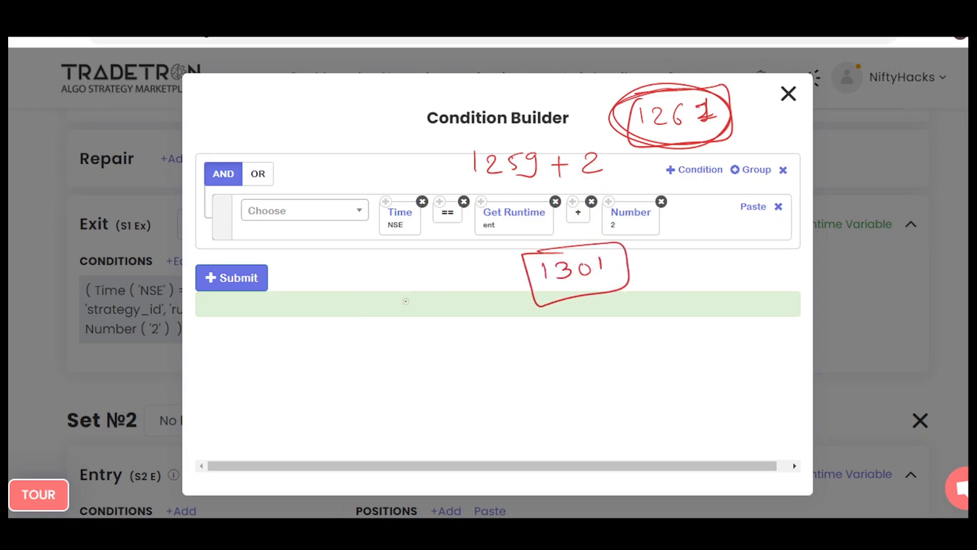
{"action": "mouse_move", "coordinate": [560, 147]}
{"action": "left_mouse_down"}
{"action": "mouse_move", "coordinate": [583, 122]}
{"action": "mouse_move", "coordinate": [605, 122]}
{"action": "left_mouse_up"}
{"action": "left_click_drag", "start_coordinate": [587, 115], "coordinate": [587, 147]}
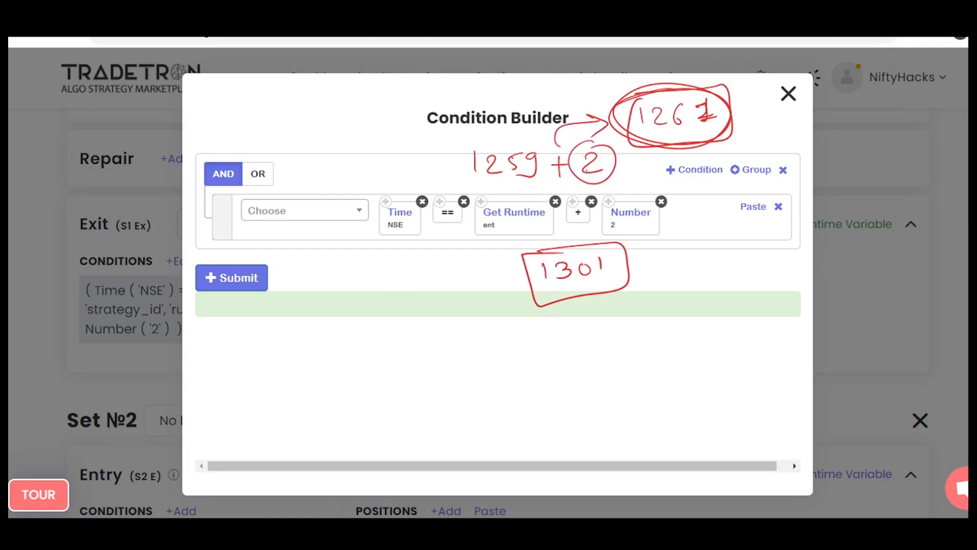
{"action": "mouse_move", "coordinate": [639, 197]}
{"action": "left_mouse_down"}
{"action": "mouse_move", "coordinate": [628, 237]}
{"action": "mouse_move", "coordinate": [584, 196]}
{"action": "left_mouse_up"}
{"action": "mouse_move", "coordinate": [523, 147]}
{"action": "left_mouse_down"}
{"action": "mouse_move", "coordinate": [533, 147]}
{"action": "mouse_move", "coordinate": [507, 152]}
{"action": "left_mouse_up"}
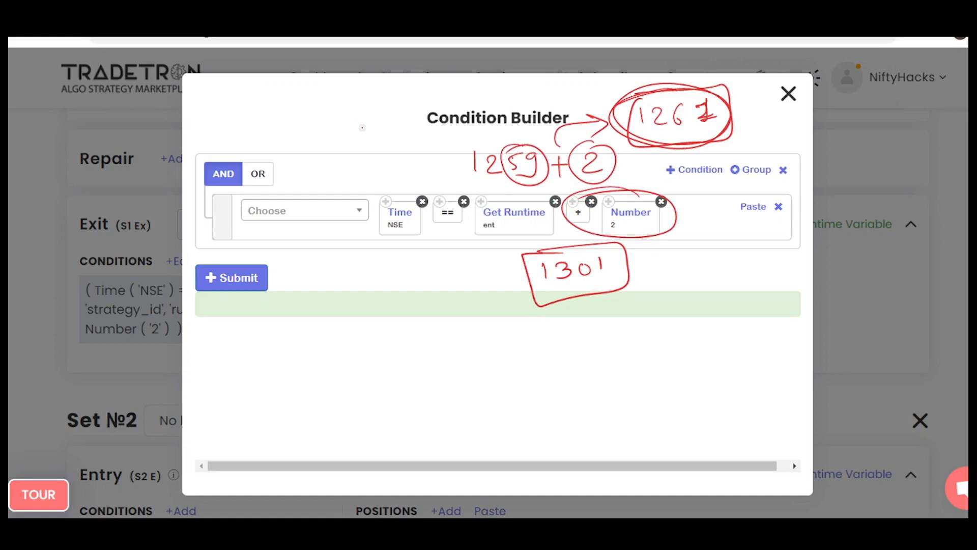
- Handwrite a second example 1258 + 2 => 1260, box the 1260 and cross out the arrow
{"action": "mouse_move", "coordinate": [303, 111]}
{"action": "left_mouse_down"}
{"action": "mouse_move", "coordinate": [311, 130]}
{"action": "mouse_move", "coordinate": [348, 105]}
{"action": "mouse_move", "coordinate": [395, 102]}
{"action": "left_mouse_up"}
{"action": "mouse_move", "coordinate": [385, 96]}
{"action": "left_mouse_down"}
{"action": "mouse_move", "coordinate": [388, 115]}
{"action": "mouse_move", "coordinate": [415, 107]}
{"action": "left_mouse_up"}
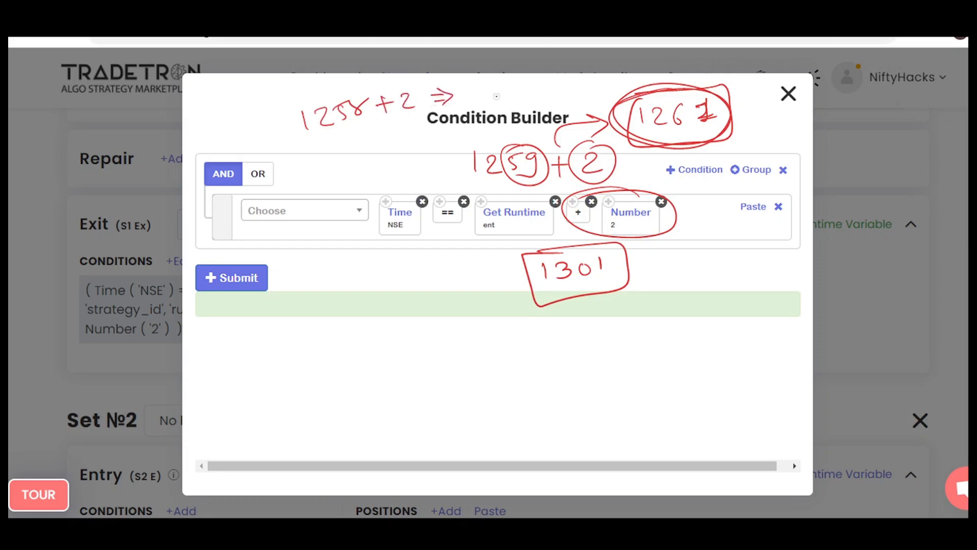
{"action": "mouse_move", "coordinate": [480, 87]}
{"action": "left_mouse_down"}
{"action": "mouse_move", "coordinate": [479, 105]}
{"action": "mouse_move", "coordinate": [513, 100]}
{"action": "left_mouse_up"}
{"action": "left_click_drag", "start_coordinate": [532, 91], "coordinate": [531, 93]}
{"action": "mouse_move", "coordinate": [460, 91]}
{"action": "left_mouse_down"}
{"action": "mouse_move", "coordinate": [543, 82]}
{"action": "mouse_move", "coordinate": [559, 104]}
{"action": "mouse_move", "coordinate": [540, 119]}
{"action": "mouse_move", "coordinate": [431, 126]}
{"action": "left_mouse_up"}
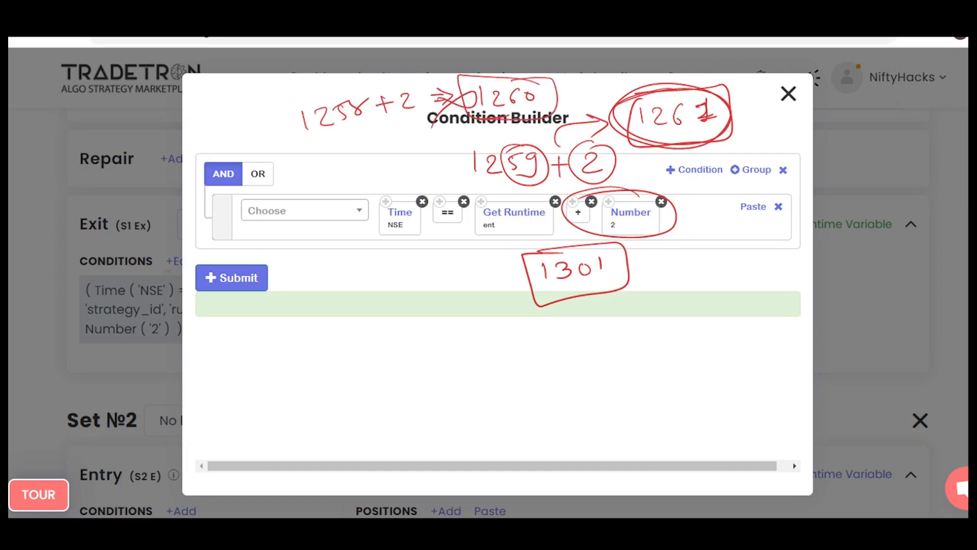
- Draw an arrow from the circled 1258 + 2 to an underlined 1300, outline 1259 + 2, and clear the annotations
{"action": "mouse_move", "coordinate": [301, 124]}
{"action": "left_mouse_down"}
{"action": "mouse_move", "coordinate": [326, 77]}
{"action": "mouse_move", "coordinate": [337, 295]}
{"action": "mouse_move", "coordinate": [350, 282]}
{"action": "left_mouse_up"}
{"action": "left_click_drag", "start_coordinate": [306, 330], "coordinate": [309, 349]}
{"action": "left_click_drag", "start_coordinate": [322, 333], "coordinate": [328, 351]}
{"action": "mouse_move", "coordinate": [362, 334]}
{"action": "left_mouse_down"}
{"action": "mouse_move", "coordinate": [357, 340]}
{"action": "mouse_move", "coordinate": [374, 337]}
{"action": "left_mouse_up"}
{"action": "mouse_move", "coordinate": [311, 359]}
{"action": "left_mouse_down"}
{"action": "mouse_move", "coordinate": [402, 351]}
{"action": "mouse_move", "coordinate": [392, 360]}
{"action": "left_mouse_up"}
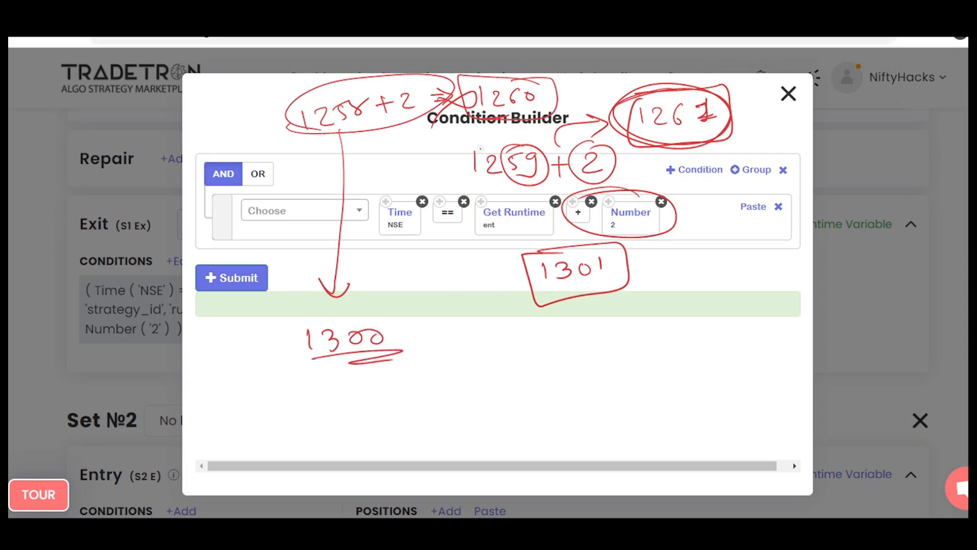
{"action": "mouse_move", "coordinate": [447, 136]}
{"action": "left_mouse_down"}
{"action": "mouse_move", "coordinate": [644, 134]}
{"action": "mouse_move", "coordinate": [444, 139]}
{"action": "left_mouse_up"}
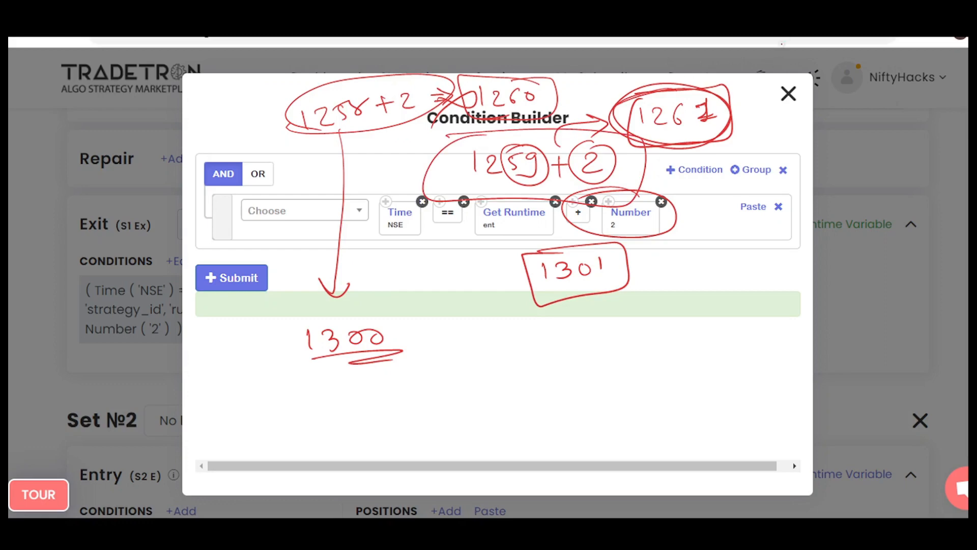
{"action": "key", "text": "e"}
- Handwrite an underlined "2 minutes" above the Get Runtime + Number 2 expression and circle that expression
{"action": "mouse_move", "coordinate": [559, 173]}
{"action": "left_mouse_down"}
{"action": "mouse_move", "coordinate": [460, 230]}
{"action": "mouse_move", "coordinate": [574, 174]}
{"action": "left_mouse_up"}
{"action": "mouse_move", "coordinate": [526, 144]}
{"action": "left_mouse_down"}
{"action": "mouse_move", "coordinate": [543, 159]}
{"action": "mouse_move", "coordinate": [677, 133]}
{"action": "mouse_move", "coordinate": [671, 147]}
{"action": "left_mouse_up"}
{"action": "left_click_drag", "start_coordinate": [551, 168], "coordinate": [699, 155]}
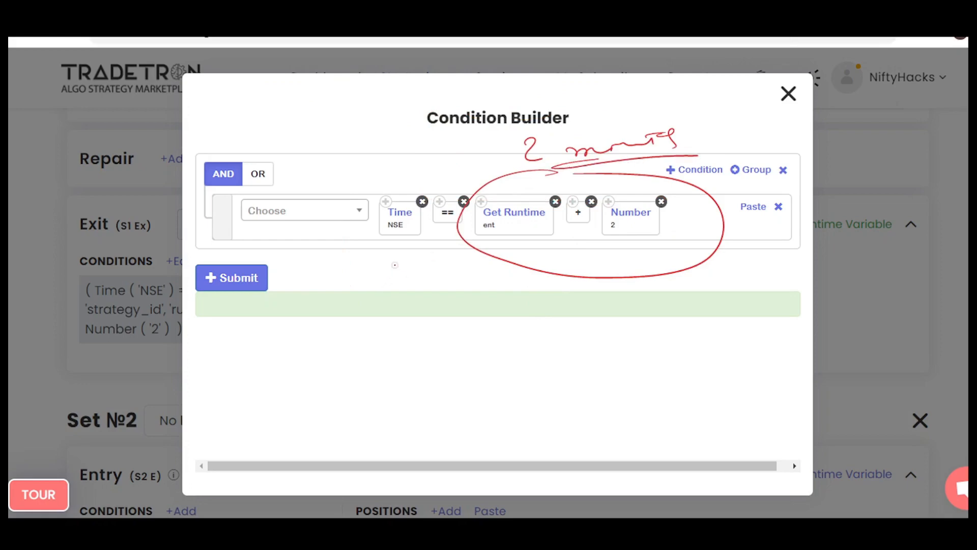
- Draw a % sign below the exit condition and circle the empty keyword selector
{"action": "mouse_move", "coordinate": [405, 262]}
{"action": "left_mouse_down"}
{"action": "mouse_move", "coordinate": [397, 298]}
{"action": "mouse_move", "coordinate": [395, 278]}
{"action": "left_mouse_up"}
{"action": "left_click_drag", "start_coordinate": [410, 278], "coordinate": [413, 281]}
{"action": "mouse_move", "coordinate": [312, 210]}
{"action": "left_mouse_down"}
{"action": "mouse_move", "coordinate": [308, 230]}
{"action": "mouse_move", "coordinate": [272, 217]}
{"action": "left_mouse_up"}
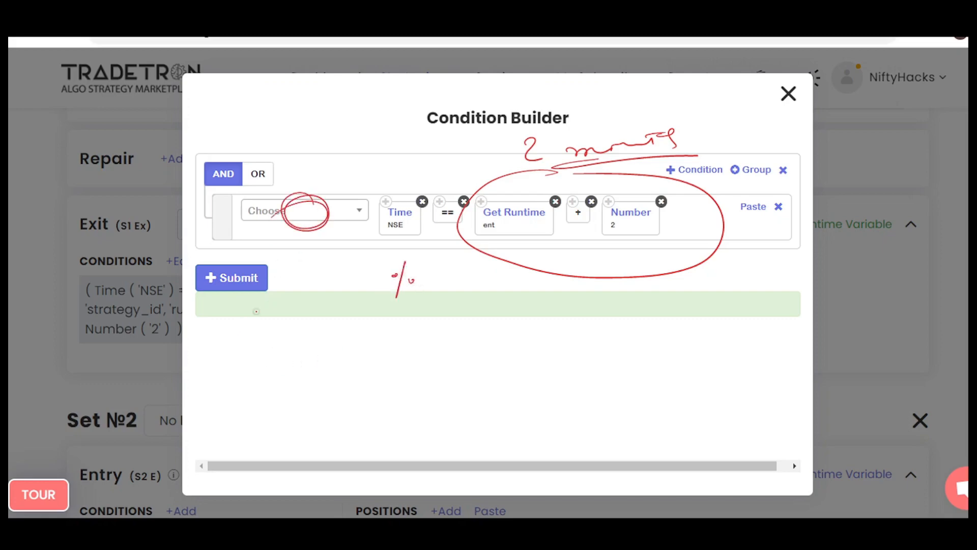
- Clear the annotations and circle the Time and Number 2 keywords in the exit condition
{"action": "key", "text": "Escape"}
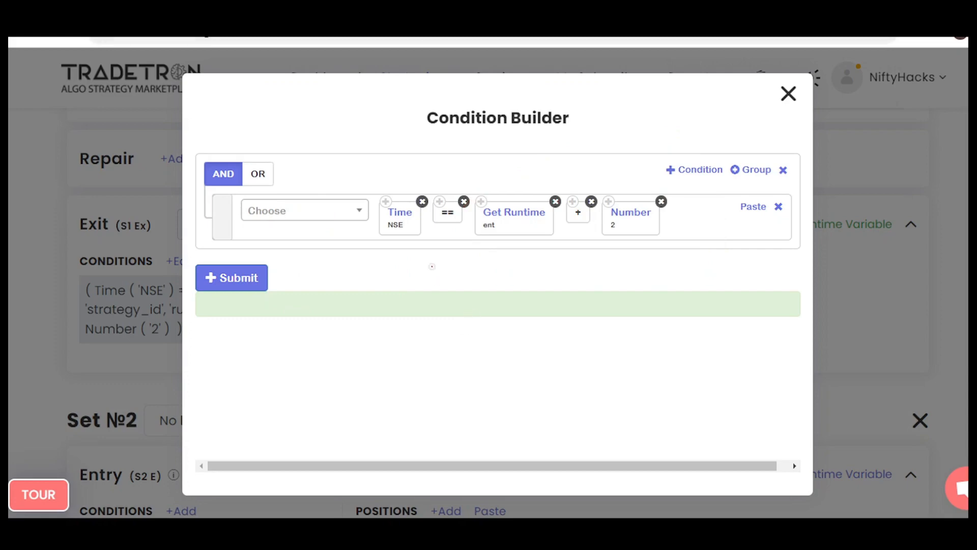
{"action": "mouse_move", "coordinate": [410, 199]}
{"action": "left_mouse_down"}
{"action": "mouse_move", "coordinate": [392, 252]}
{"action": "mouse_move", "coordinate": [409, 194]}
{"action": "left_mouse_up"}
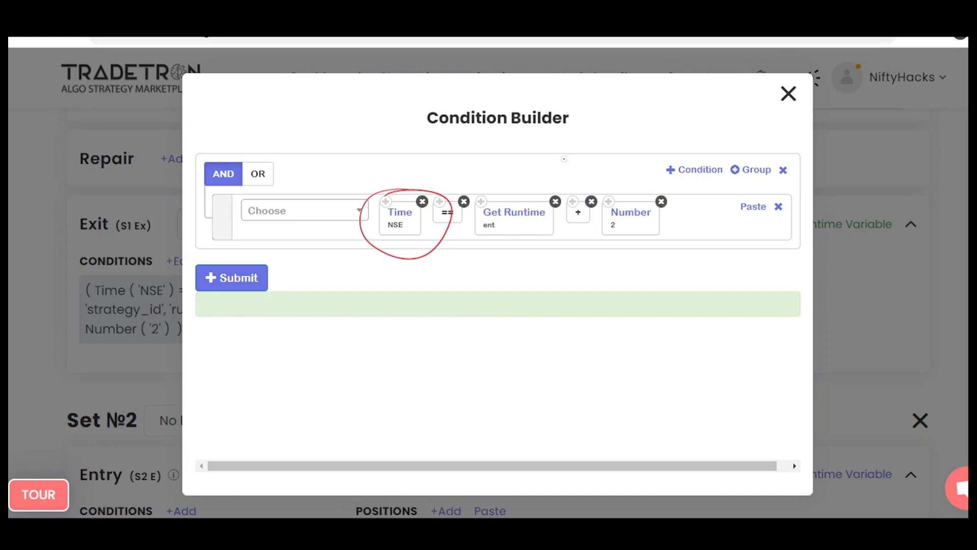
{"action": "left_click_drag", "start_coordinate": [632, 188], "coordinate": [598, 196]}
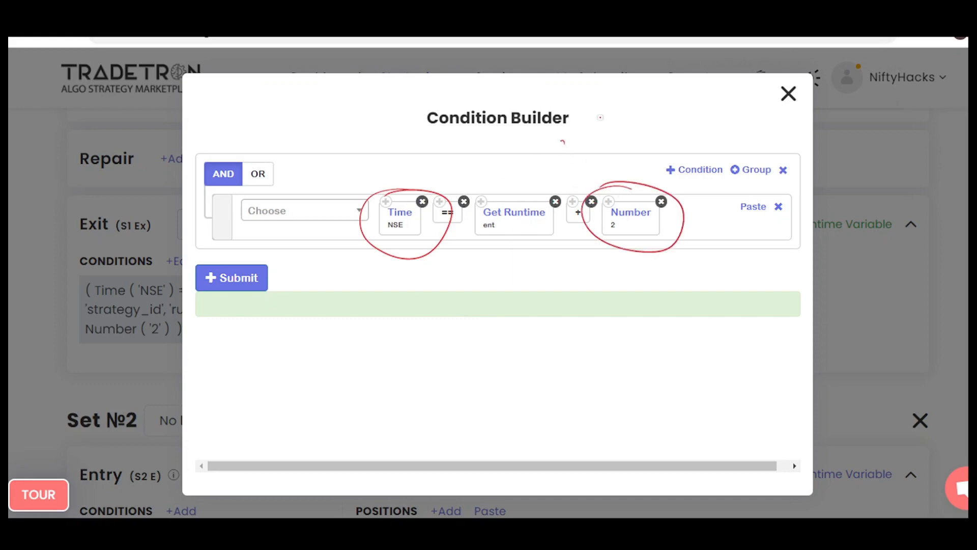
- Handwrite a circled 58 and 59 with arrows, write 1257 + 2 => 1259 with the 1259 circled, and clear the annotations
{"action": "mouse_move", "coordinate": [601, 117]}
{"action": "left_mouse_down"}
{"action": "mouse_move", "coordinate": [605, 134]}
{"action": "mouse_move", "coordinate": [679, 108]}
{"action": "mouse_move", "coordinate": [665, 94]}
{"action": "mouse_move", "coordinate": [722, 104]}
{"action": "mouse_move", "coordinate": [632, 92]}
{"action": "left_mouse_up"}
{"action": "mouse_move", "coordinate": [596, 164]}
{"action": "left_mouse_down"}
{"action": "mouse_move", "coordinate": [623, 136]}
{"action": "mouse_move", "coordinate": [675, 128]}
{"action": "left_mouse_up"}
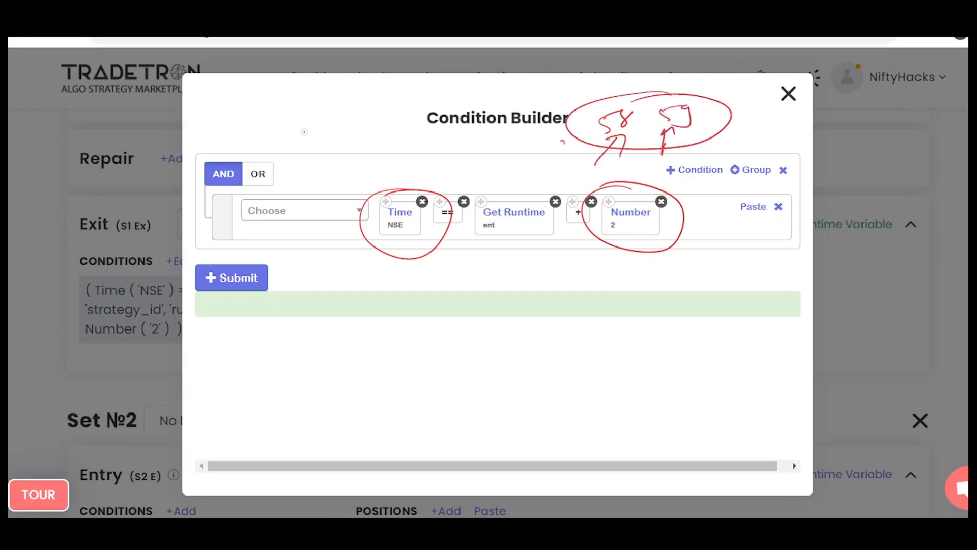
{"action": "mouse_move", "coordinate": [257, 116]}
{"action": "left_mouse_down"}
{"action": "mouse_move", "coordinate": [279, 124]}
{"action": "mouse_move", "coordinate": [346, 104]}
{"action": "mouse_move", "coordinate": [489, 86]}
{"action": "mouse_move", "coordinate": [512, 100]}
{"action": "mouse_move", "coordinate": [534, 97]}
{"action": "mouse_move", "coordinate": [405, 121]}
{"action": "left_mouse_up"}
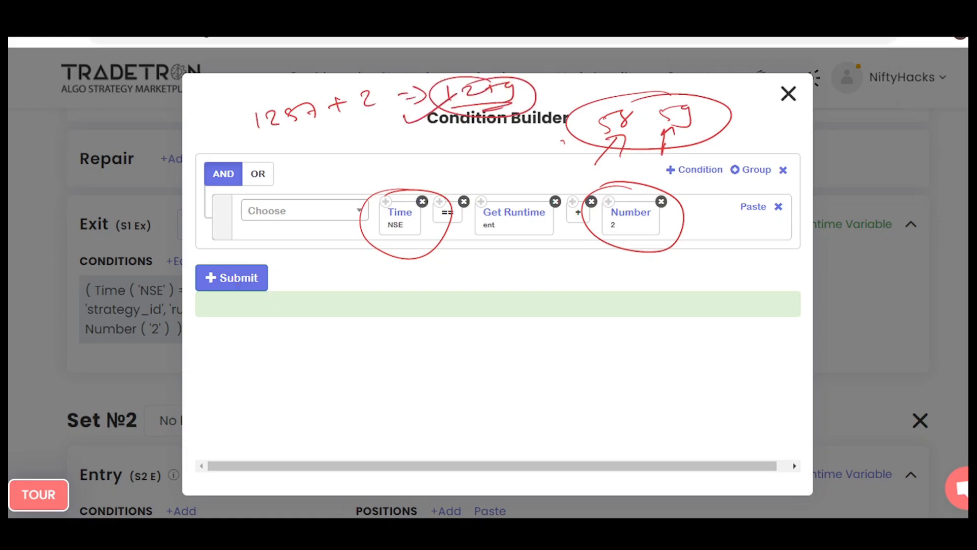
{"action": "key", "text": "e"}
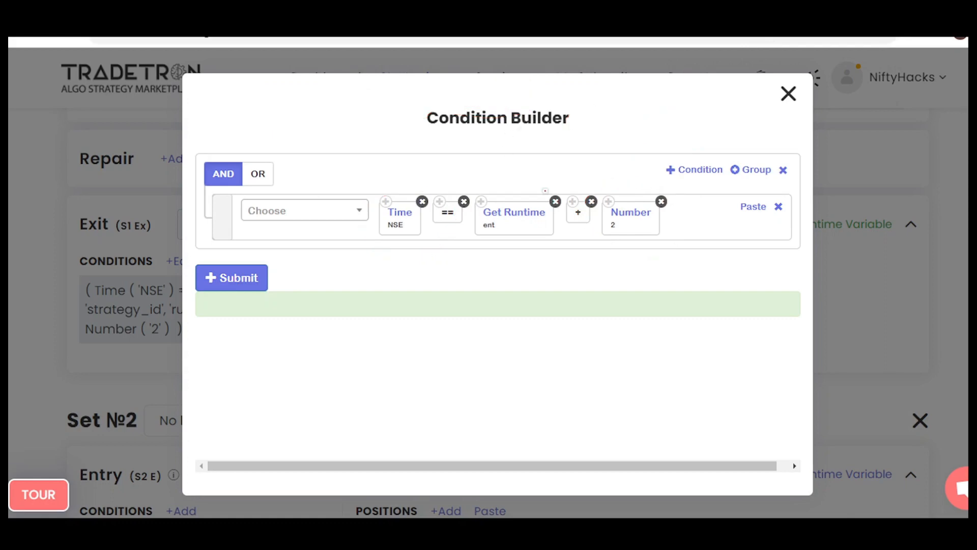
- Circle the Number 2 keyword repeatedly and draw an arrow from a circled 5 written above it
{"action": "mouse_move", "coordinate": [651, 190]}
{"action": "left_mouse_down"}
{"action": "mouse_move", "coordinate": [610, 254]}
{"action": "mouse_move", "coordinate": [566, 209]}
{"action": "left_mouse_up"}
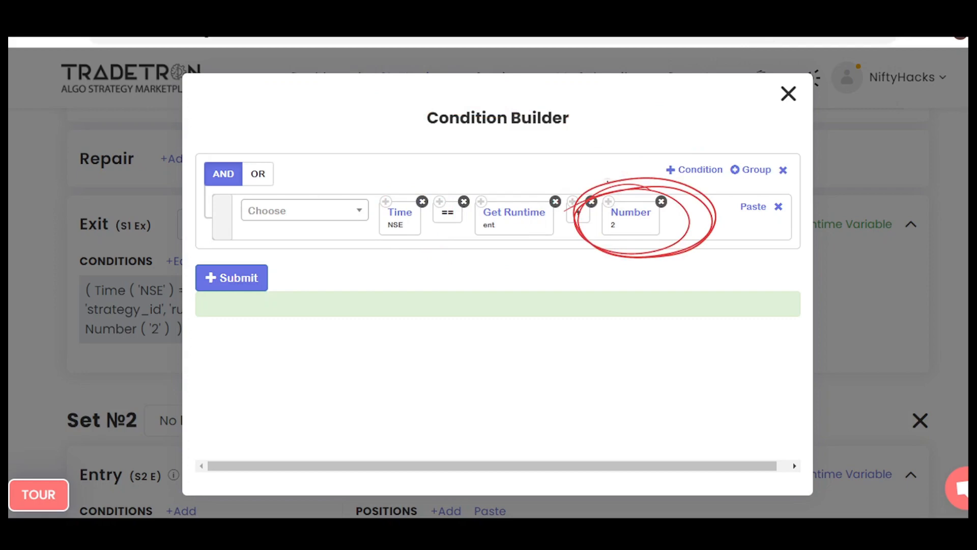
{"action": "left_click_drag", "start_coordinate": [613, 154], "coordinate": [642, 144]}
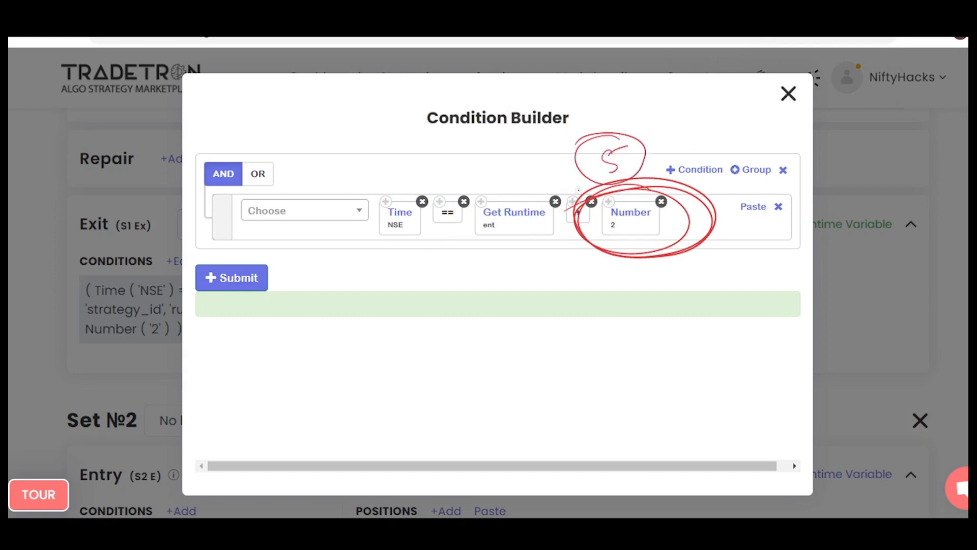
{"action": "mouse_move", "coordinate": [583, 155]}
{"action": "left_mouse_down"}
{"action": "mouse_move", "coordinate": [492, 156]}
{"action": "mouse_move", "coordinate": [512, 171]}
{"action": "left_mouse_up"}
- Handwrite 955 + 5 → 960 below the condition, underline 55 and 5, then circle and cross out the 960
{"action": "mouse_move", "coordinate": [337, 336]}
{"action": "left_mouse_down"}
{"action": "mouse_move", "coordinate": [343, 332]}
{"action": "mouse_move", "coordinate": [341, 355]}
{"action": "mouse_move", "coordinate": [371, 347]}
{"action": "left_mouse_up"}
{"action": "left_click_drag", "start_coordinate": [386, 330], "coordinate": [392, 344]}
{"action": "mouse_move", "coordinate": [388, 325]}
{"action": "left_mouse_down"}
{"action": "mouse_move", "coordinate": [406, 318]}
{"action": "mouse_move", "coordinate": [449, 328]}
{"action": "left_mouse_up"}
{"action": "mouse_move", "coordinate": [433, 317]}
{"action": "left_mouse_down"}
{"action": "mouse_move", "coordinate": [433, 344]}
{"action": "mouse_move", "coordinate": [492, 313]}
{"action": "left_mouse_up"}
{"action": "left_click_drag", "start_coordinate": [355, 365], "coordinate": [406, 356]}
{"action": "left_click_drag", "start_coordinate": [457, 355], "coordinate": [559, 321]}
{"action": "mouse_move", "coordinate": [542, 315]}
{"action": "left_mouse_down"}
{"action": "mouse_move", "coordinate": [562, 321]}
{"action": "mouse_move", "coordinate": [545, 334]}
{"action": "left_mouse_up"}
{"action": "left_click_drag", "start_coordinate": [635, 305], "coordinate": [630, 329]}
{"action": "mouse_move", "coordinate": [656, 303]}
{"action": "left_mouse_down"}
{"action": "mouse_move", "coordinate": [651, 322]}
{"action": "mouse_move", "coordinate": [647, 316]}
{"action": "left_mouse_up"}
{"action": "left_click_drag", "start_coordinate": [666, 307], "coordinate": [665, 308]}
{"action": "mouse_move", "coordinate": [677, 294]}
{"action": "left_mouse_down"}
{"action": "mouse_move", "coordinate": [606, 297]}
{"action": "mouse_move", "coordinate": [637, 285]}
{"action": "left_mouse_up"}
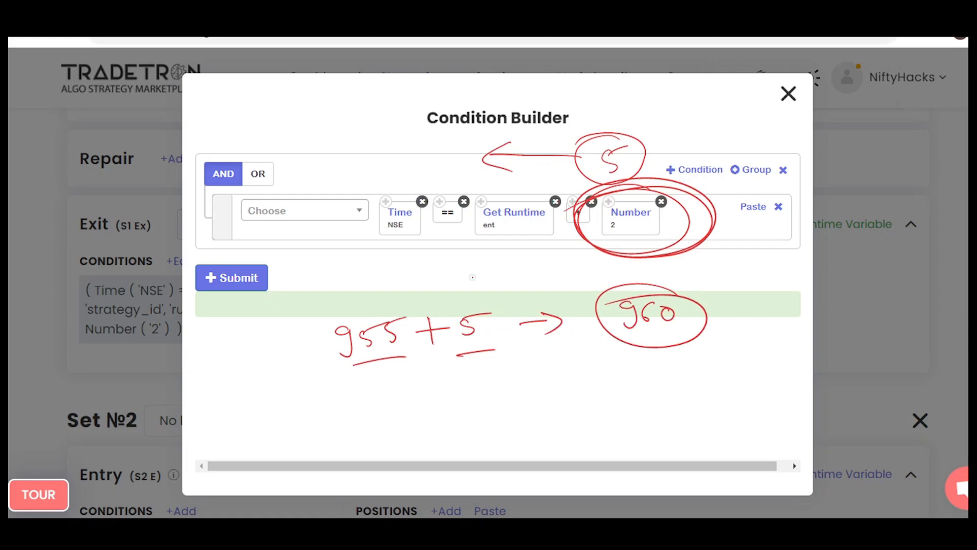
{"action": "left_click_drag", "start_coordinate": [593, 273], "coordinate": [606, 307]}
- Handwrite 956 + 5 → below the first example and circle its 9 and 5
{"action": "left_click_drag", "start_coordinate": [377, 375], "coordinate": [379, 396]}
{"action": "left_click_drag", "start_coordinate": [382, 383], "coordinate": [401, 392]}
{"action": "mouse_move", "coordinate": [423, 379]}
{"action": "left_mouse_down"}
{"action": "mouse_move", "coordinate": [450, 375]}
{"action": "mouse_move", "coordinate": [436, 388]}
{"action": "left_mouse_up"}
{"action": "left_click_drag", "start_coordinate": [463, 367], "coordinate": [460, 384]}
{"action": "left_click_drag", "start_coordinate": [458, 366], "coordinate": [484, 362]}
{"action": "left_click_drag", "start_coordinate": [517, 367], "coordinate": [562, 361]}
{"action": "mouse_move", "coordinate": [336, 375]}
{"action": "left_mouse_down"}
{"action": "mouse_move", "coordinate": [332, 394]}
{"action": "mouse_move", "coordinate": [356, 378]}
{"action": "mouse_move", "coordinate": [367, 390]}
{"action": "left_mouse_up"}
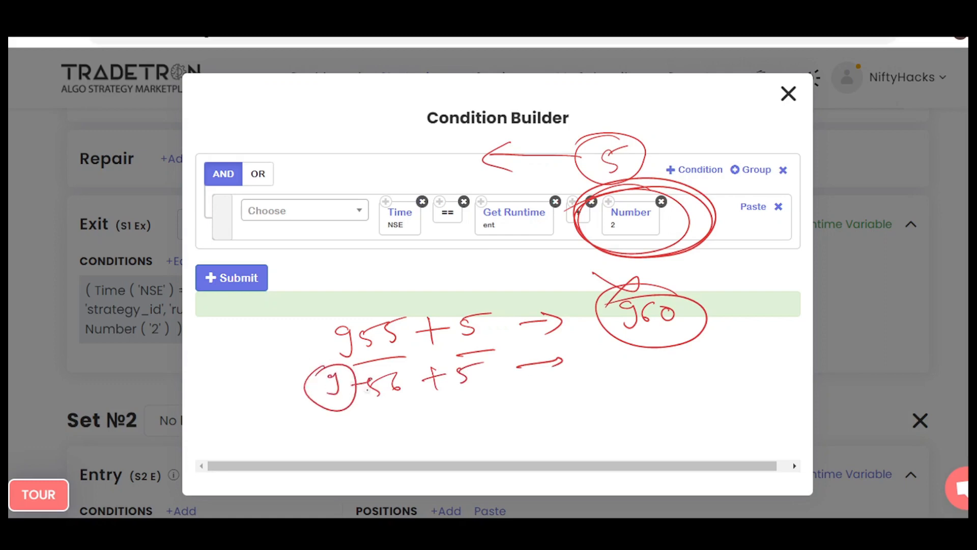
{"action": "left_click_drag", "start_coordinate": [481, 362], "coordinate": [478, 360]}
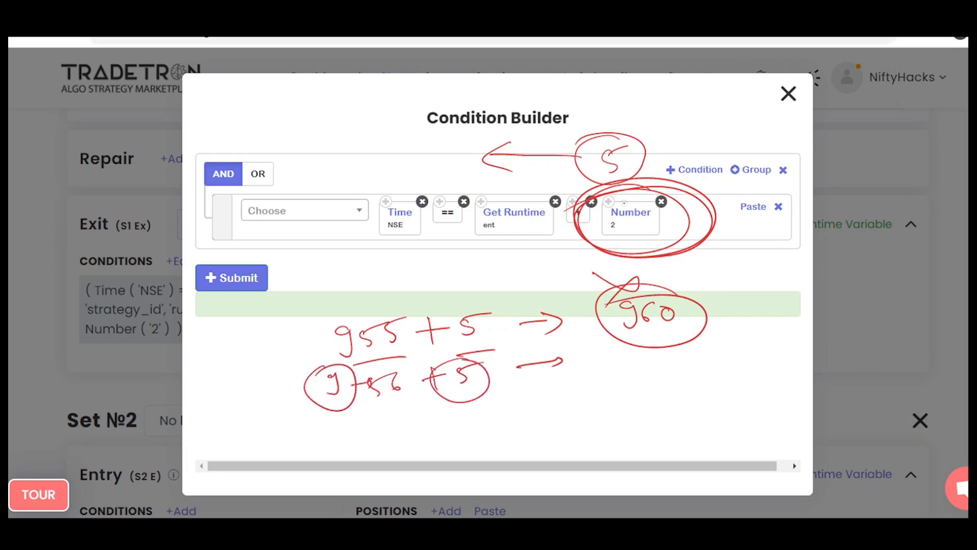
- Write a 5 under the circled Number keyword and finish the second example with a circled, crossed-out 961
{"action": "mouse_move", "coordinate": [636, 203]}
{"action": "left_mouse_down"}
{"action": "mouse_move", "coordinate": [606, 249]}
{"action": "mouse_move", "coordinate": [673, 218]}
{"action": "left_mouse_up"}
{"action": "mouse_move", "coordinate": [611, 238]}
{"action": "left_mouse_down"}
{"action": "mouse_move", "coordinate": [607, 248]}
{"action": "mouse_move", "coordinate": [632, 234]}
{"action": "left_mouse_up"}
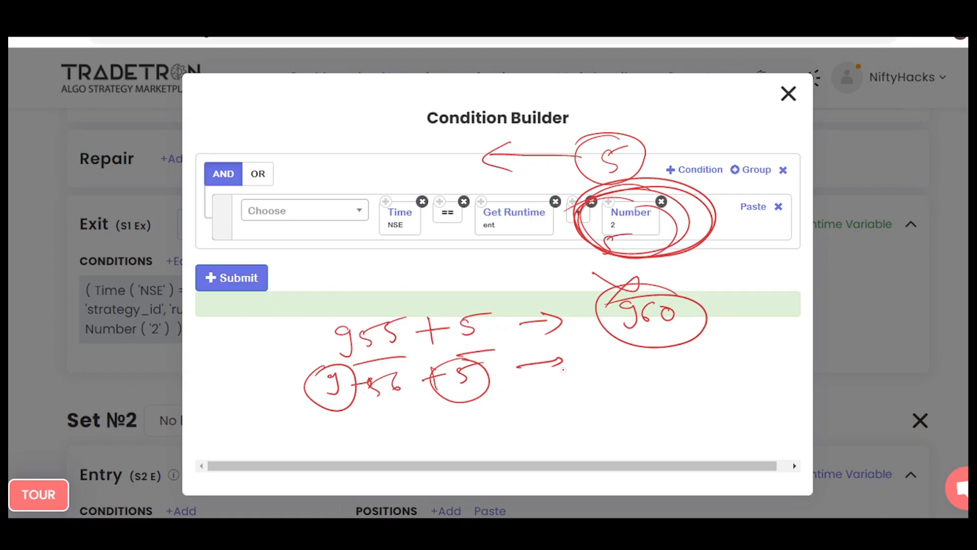
{"action": "mouse_move", "coordinate": [611, 358]}
{"action": "left_mouse_down"}
{"action": "mouse_move", "coordinate": [604, 382]}
{"action": "mouse_move", "coordinate": [655, 377]}
{"action": "mouse_move", "coordinate": [580, 356]}
{"action": "mouse_move", "coordinate": [606, 361]}
{"action": "left_mouse_up"}
{"action": "left_click_drag", "start_coordinate": [604, 362], "coordinate": [578, 390]}
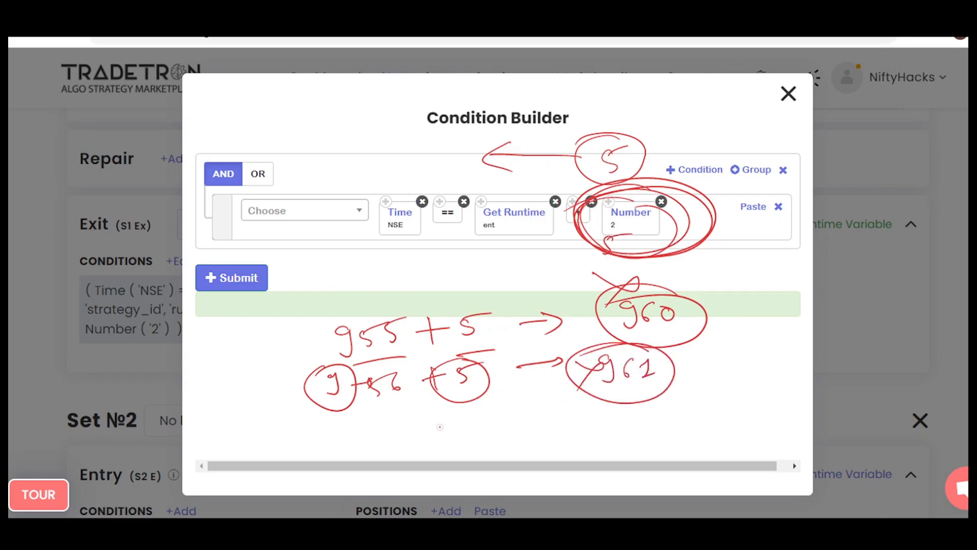
- Handwrite 954 + 5 → 959 above the other examples, mark the circled 959 with an arrow and a check mark, and clear the annotations
{"action": "mouse_move", "coordinate": [336, 271]}
{"action": "left_mouse_down"}
{"action": "mouse_move", "coordinate": [326, 278]}
{"action": "mouse_move", "coordinate": [426, 270]}
{"action": "mouse_move", "coordinate": [413, 280]}
{"action": "left_mouse_up"}
{"action": "mouse_move", "coordinate": [439, 257]}
{"action": "left_mouse_down"}
{"action": "mouse_move", "coordinate": [436, 275]}
{"action": "mouse_move", "coordinate": [461, 252]}
{"action": "left_mouse_up"}
{"action": "mouse_move", "coordinate": [476, 269]}
{"action": "left_mouse_down"}
{"action": "mouse_move", "coordinate": [503, 264]}
{"action": "mouse_move", "coordinate": [493, 275]}
{"action": "left_mouse_up"}
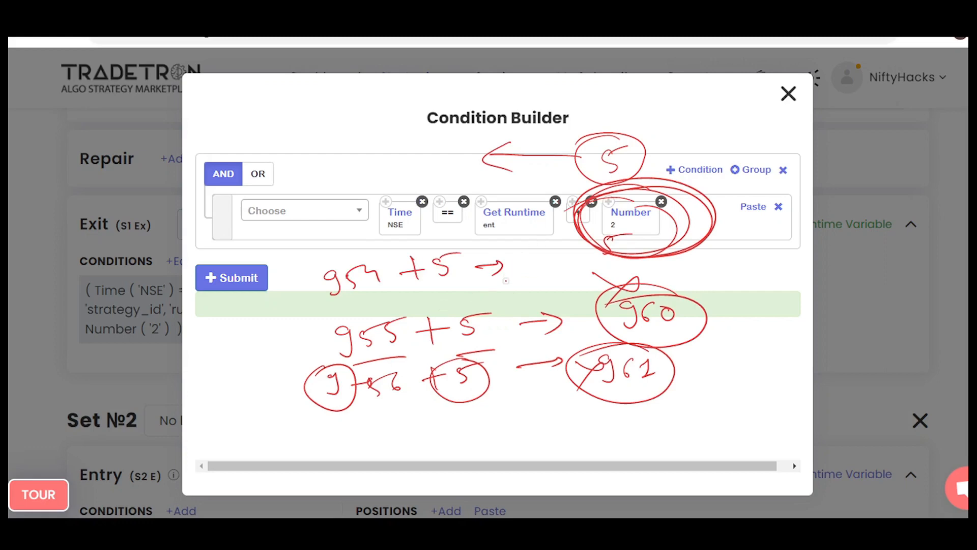
{"action": "mouse_move", "coordinate": [525, 258]}
{"action": "left_mouse_down"}
{"action": "mouse_move", "coordinate": [519, 282]}
{"action": "mouse_move", "coordinate": [555, 282]}
{"action": "mouse_move", "coordinate": [529, 247]}
{"action": "left_mouse_up"}
{"action": "left_click_drag", "start_coordinate": [467, 218], "coordinate": [511, 255]}
{"action": "left_click_drag", "start_coordinate": [507, 240], "coordinate": [512, 255]}
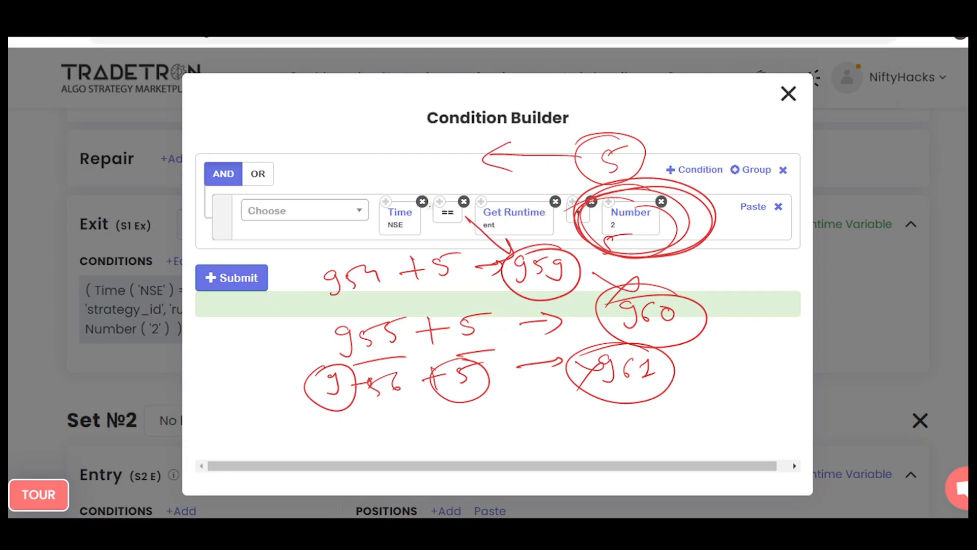
{"action": "left_click_drag", "start_coordinate": [462, 220], "coordinate": [379, 159]}
{"action": "left_click_drag", "start_coordinate": [317, 149], "coordinate": [379, 124]}
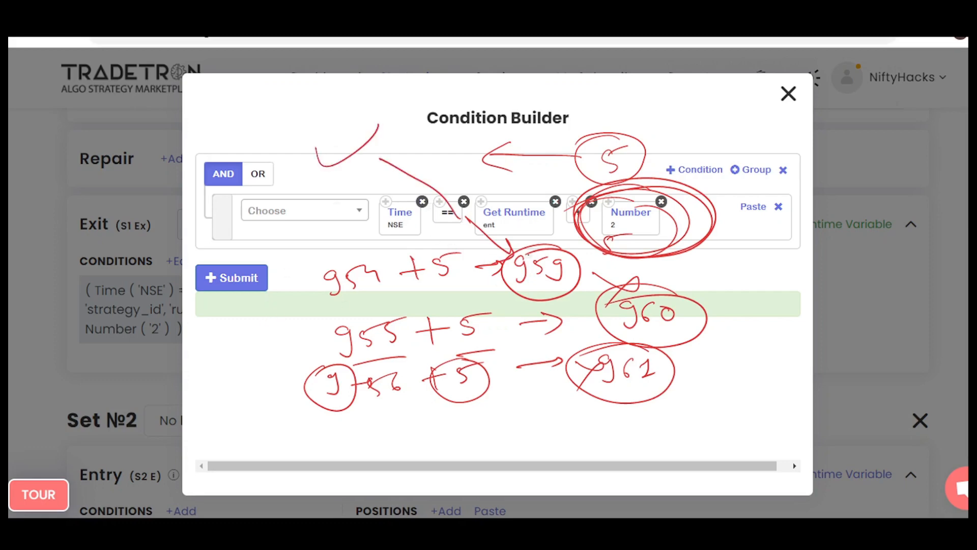
{"action": "mouse_move", "coordinate": [512, 249]}
{"action": "left_mouse_down"}
{"action": "mouse_move", "coordinate": [586, 270]}
{"action": "mouse_move", "coordinate": [560, 298]}
{"action": "left_mouse_up"}
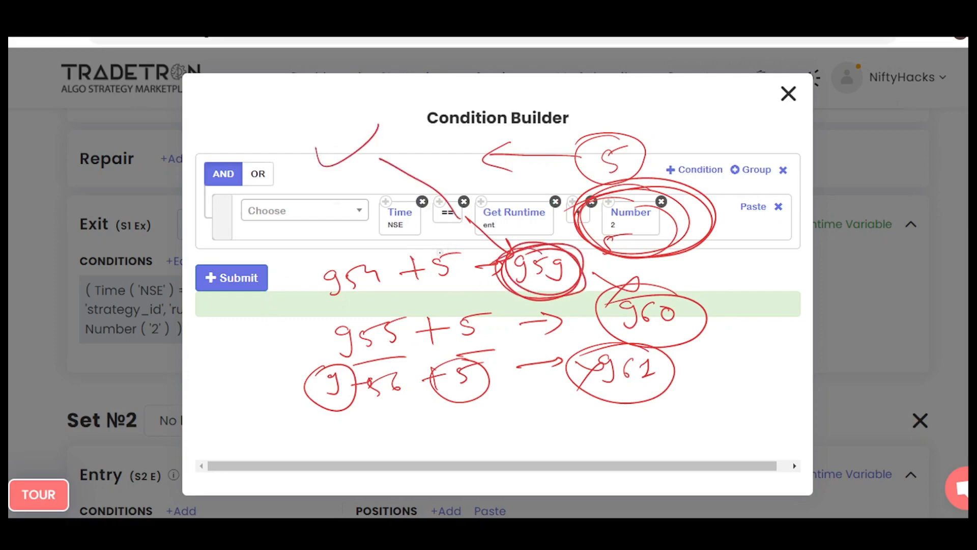
{"action": "key", "text": "e"}
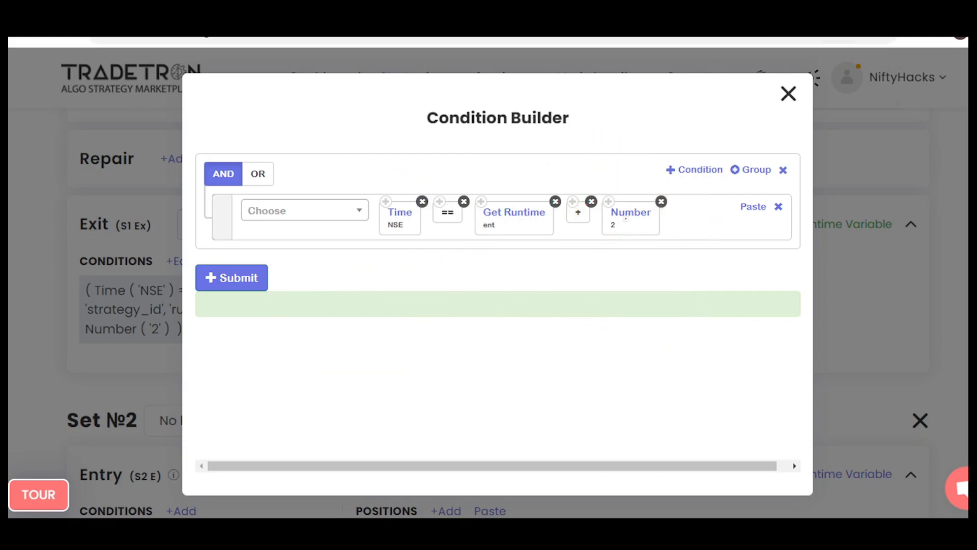
- Circle the Number 2 keyword, handwrite a note below it, and clear the annotations
{"action": "mouse_move", "coordinate": [583, 209]}
{"action": "left_mouse_down"}
{"action": "mouse_move", "coordinate": [631, 247]}
{"action": "mouse_move", "coordinate": [662, 199]}
{"action": "left_mouse_up"}
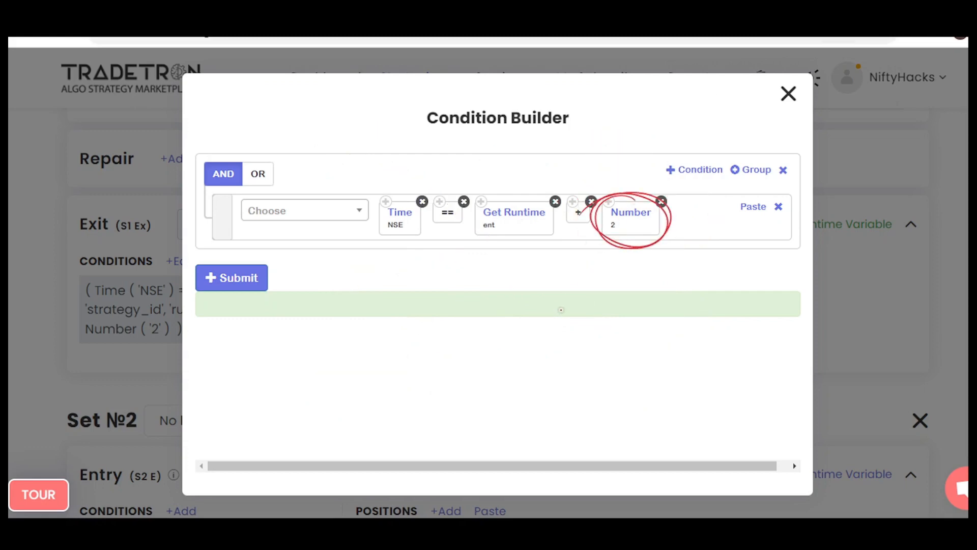
{"action": "left_click_drag", "start_coordinate": [600, 274], "coordinate": [622, 276]}
{"action": "left_click_drag", "start_coordinate": [564, 284], "coordinate": [580, 280]}
{"action": "key", "text": "e"}
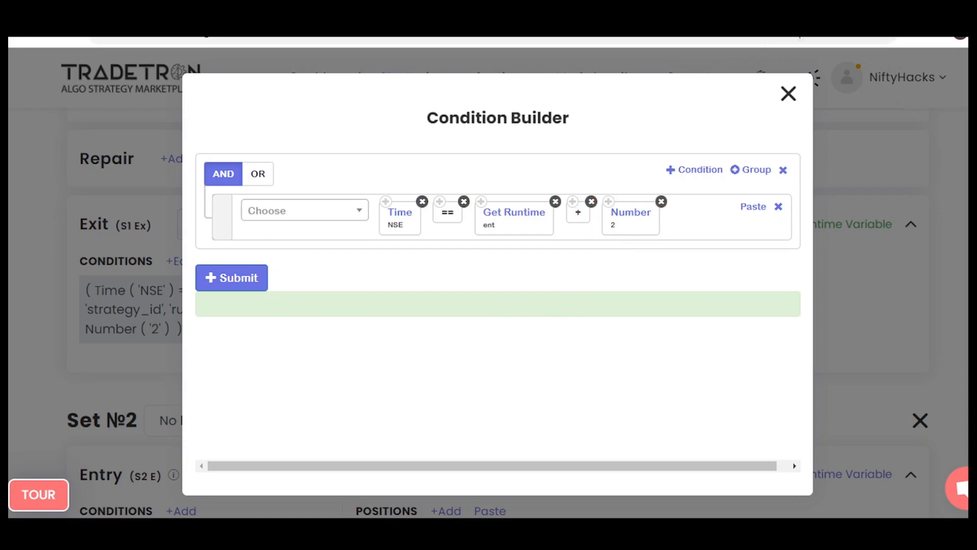
- Circle the Number 2 keyword again and handwrite a circled, crossed-out 58 59 below it
{"action": "left_click_drag", "start_coordinate": [622, 195], "coordinate": [662, 201]}
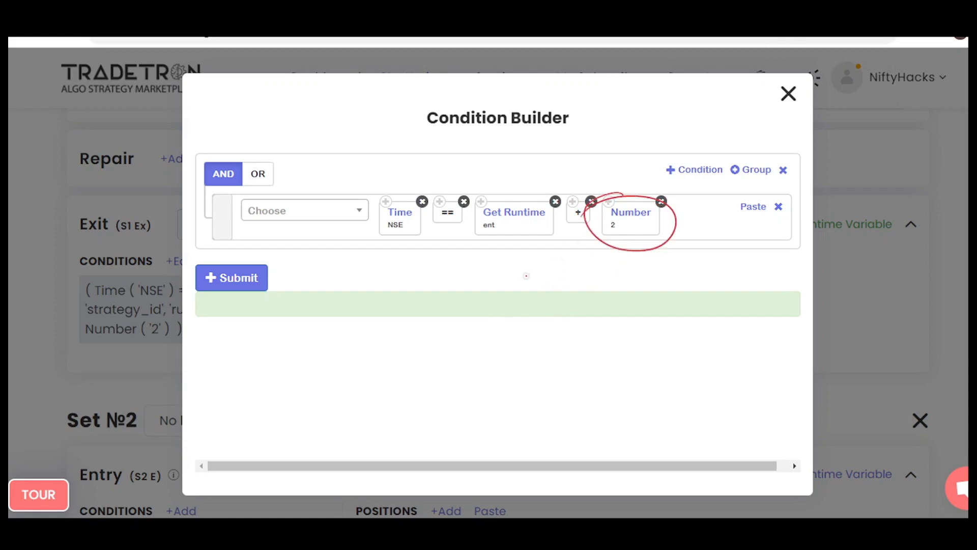
{"action": "mouse_move", "coordinate": [531, 271]}
{"action": "left_mouse_down"}
{"action": "mouse_move", "coordinate": [529, 287]}
{"action": "mouse_move", "coordinate": [555, 269]}
{"action": "mouse_move", "coordinate": [617, 290]}
{"action": "mouse_move", "coordinate": [560, 307]}
{"action": "mouse_move", "coordinate": [606, 261]}
{"action": "left_mouse_up"}
{"action": "left_click_drag", "start_coordinate": [522, 271], "coordinate": [481, 307]}
- Draw an arrow from the Number keyword to a circled 5, handwrite an underlined and circled 55 - 59, and clear the annotations
{"action": "left_click_drag", "start_coordinate": [641, 228], "coordinate": [636, 174]}
{"action": "left_click_drag", "start_coordinate": [632, 182], "coordinate": [641, 179]}
{"action": "left_click_drag", "start_coordinate": [646, 132], "coordinate": [662, 120]}
{"action": "left_click_drag", "start_coordinate": [460, 148], "coordinate": [555, 137]}
{"action": "left_click_drag", "start_coordinate": [467, 169], "coordinate": [562, 163]}
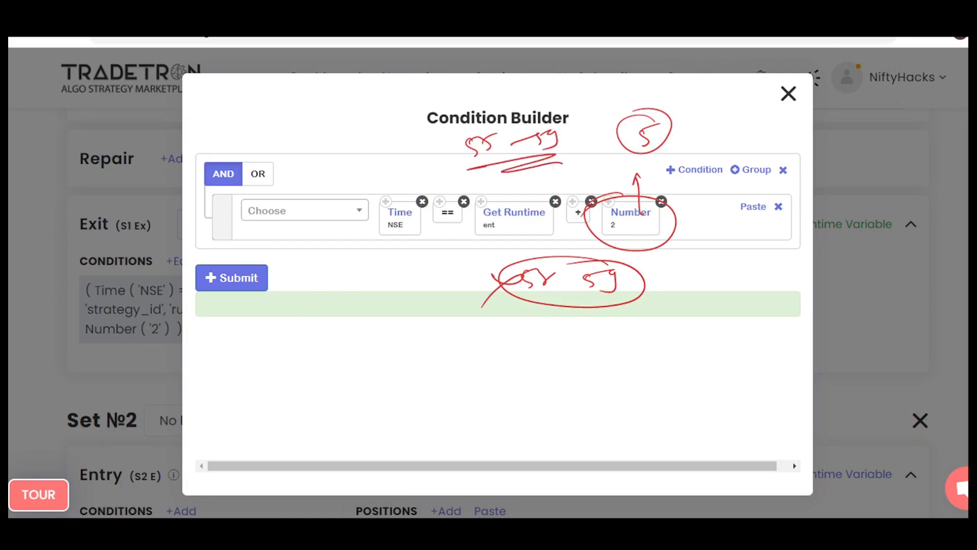
{"action": "mouse_move", "coordinate": [560, 120]}
{"action": "left_mouse_down"}
{"action": "mouse_move", "coordinate": [550, 178]}
{"action": "mouse_move", "coordinate": [430, 163]}
{"action": "left_mouse_up"}
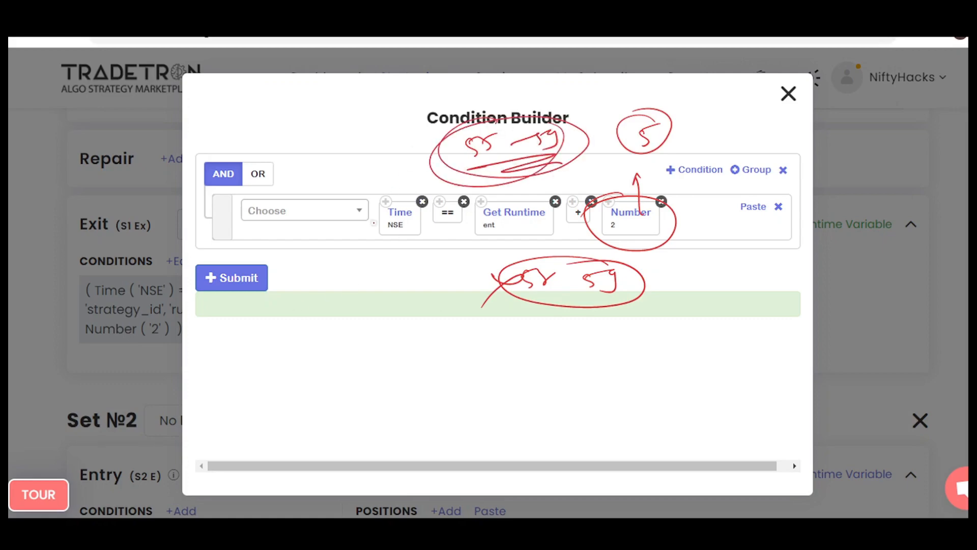
{"action": "left_click_drag", "start_coordinate": [594, 134], "coordinate": [660, 123]}
{"action": "left_click", "coordinate": [792, 41]}
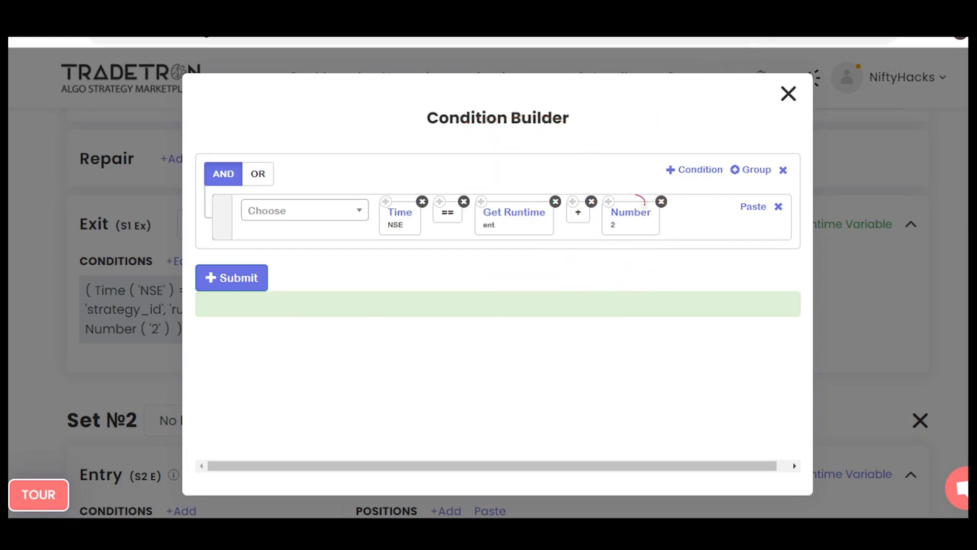
- Circle the Number keyword, draw an arrow from a circled 15 to a circled 60 - 15, and clear the annotations
{"action": "left_click_drag", "start_coordinate": [644, 204], "coordinate": [626, 192]}
{"action": "left_click_drag", "start_coordinate": [601, 152], "coordinate": [602, 170]}
{"action": "mouse_move", "coordinate": [617, 155]}
{"action": "left_mouse_down"}
{"action": "mouse_move", "coordinate": [613, 169]}
{"action": "mouse_move", "coordinate": [635, 146]}
{"action": "left_mouse_up"}
{"action": "mouse_move", "coordinate": [626, 141]}
{"action": "left_mouse_down"}
{"action": "mouse_move", "coordinate": [645, 159]}
{"action": "mouse_move", "coordinate": [596, 140]}
{"action": "left_mouse_up"}
{"action": "mouse_move", "coordinate": [591, 159]}
{"action": "left_mouse_down"}
{"action": "mouse_move", "coordinate": [538, 167]}
{"action": "mouse_move", "coordinate": [541, 179]}
{"action": "left_mouse_up"}
{"action": "mouse_move", "coordinate": [447, 149]}
{"action": "left_mouse_down"}
{"action": "mouse_move", "coordinate": [438, 161]}
{"action": "mouse_move", "coordinate": [455, 158]}
{"action": "left_mouse_up"}
{"action": "left_click_drag", "start_coordinate": [467, 154], "coordinate": [488, 150]}
{"action": "mouse_move", "coordinate": [513, 128]}
{"action": "left_mouse_down"}
{"action": "mouse_move", "coordinate": [496, 149]}
{"action": "mouse_move", "coordinate": [435, 137]}
{"action": "left_mouse_up"}
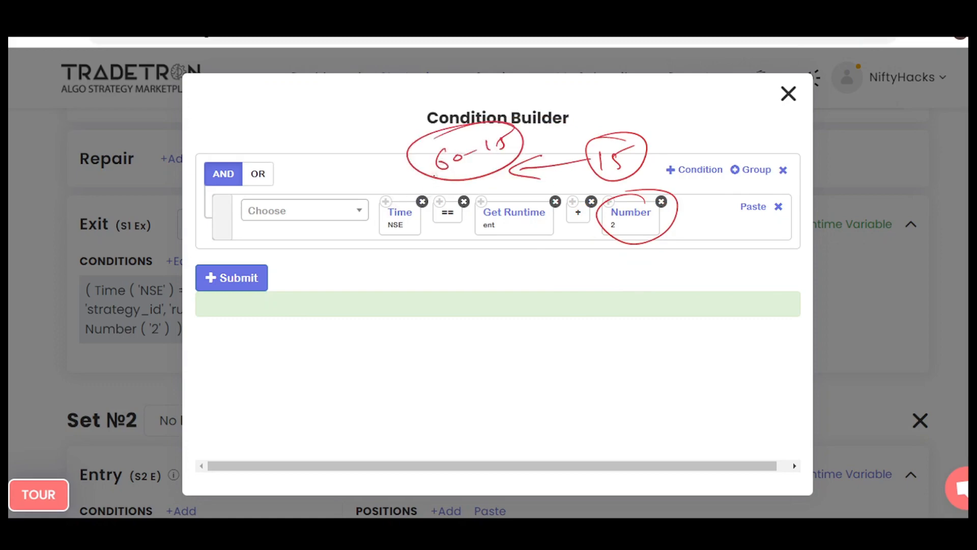
{"action": "mouse_move", "coordinate": [441, 140]}
{"action": "left_mouse_down"}
{"action": "mouse_move", "coordinate": [458, 147]}
{"action": "mouse_move", "coordinate": [436, 176]}
{"action": "mouse_move", "coordinate": [433, 162]}
{"action": "left_mouse_up"}
{"action": "mouse_move", "coordinate": [263, 115]}
{"action": "left_mouse_down"}
{"action": "mouse_move", "coordinate": [290, 121]}
{"action": "mouse_move", "coordinate": [311, 111]}
{"action": "left_mouse_up"}
{"action": "mouse_move", "coordinate": [265, 136]}
{"action": "left_mouse_down"}
{"action": "mouse_move", "coordinate": [319, 115]}
{"action": "mouse_move", "coordinate": [400, 128]}
{"action": "mouse_move", "coordinate": [384, 148]}
{"action": "mouse_move", "coordinate": [413, 141]}
{"action": "left_mouse_up"}
{"action": "key", "text": "e"}
- Circle the Number keyword, handwrite 60 - 15 → above the condition, circle the 15 and overline the 6
{"action": "mouse_move", "coordinate": [617, 186]}
{"action": "left_mouse_down"}
{"action": "mouse_move", "coordinate": [646, 195]}
{"action": "mouse_move", "coordinate": [618, 194]}
{"action": "left_mouse_up"}
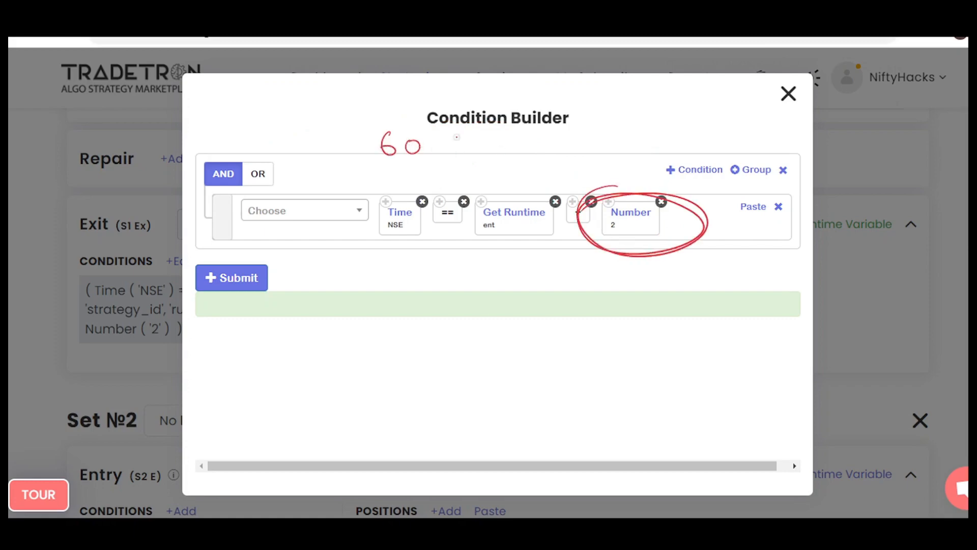
{"action": "left_click_drag", "start_coordinate": [433, 149], "coordinate": [477, 154]}
{"action": "mouse_move", "coordinate": [494, 137]}
{"action": "left_mouse_down"}
{"action": "mouse_move", "coordinate": [497, 153]}
{"action": "mouse_move", "coordinate": [517, 133]}
{"action": "left_mouse_up"}
{"action": "mouse_move", "coordinate": [535, 145]}
{"action": "left_mouse_down"}
{"action": "mouse_move", "coordinate": [560, 143]}
{"action": "mouse_move", "coordinate": [552, 156]}
{"action": "left_mouse_up"}
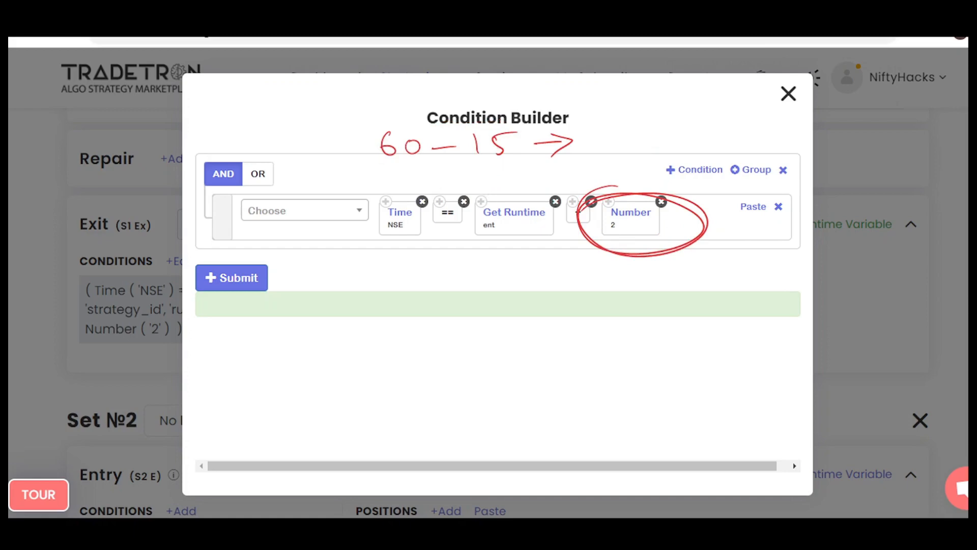
{"action": "left_click_drag", "start_coordinate": [460, 133], "coordinate": [483, 123]}
{"action": "left_click_drag", "start_coordinate": [380, 126], "coordinate": [400, 124]}
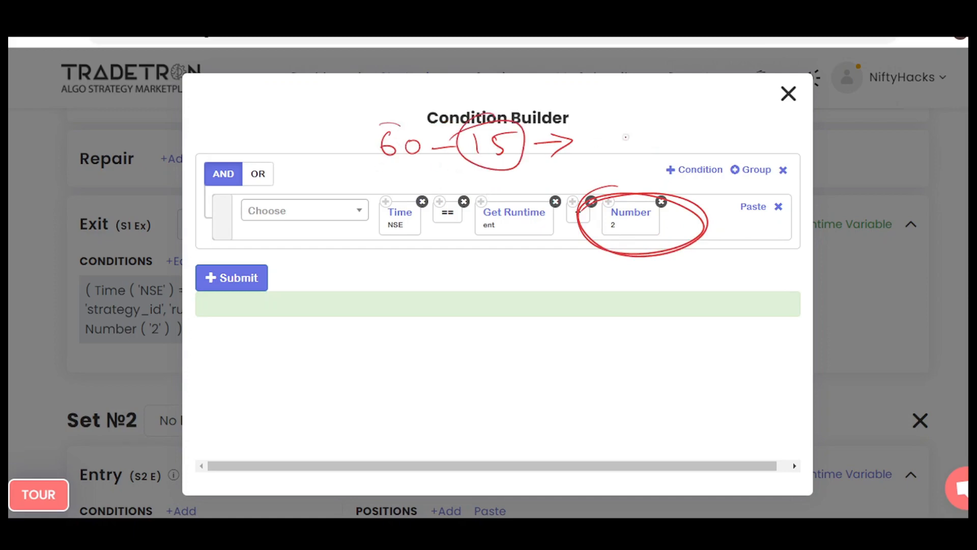
- Complete the 60 - 15 expression with a boxed 45 - 59 and mark the box with a cross
{"action": "mouse_move", "coordinate": [603, 130]}
{"action": "left_mouse_down"}
{"action": "mouse_move", "coordinate": [617, 148]}
{"action": "mouse_move", "coordinate": [706, 148]}
{"action": "left_mouse_up"}
{"action": "mouse_move", "coordinate": [588, 120]}
{"action": "left_mouse_down"}
{"action": "mouse_move", "coordinate": [746, 110]}
{"action": "mouse_move", "coordinate": [618, 119]}
{"action": "left_mouse_up"}
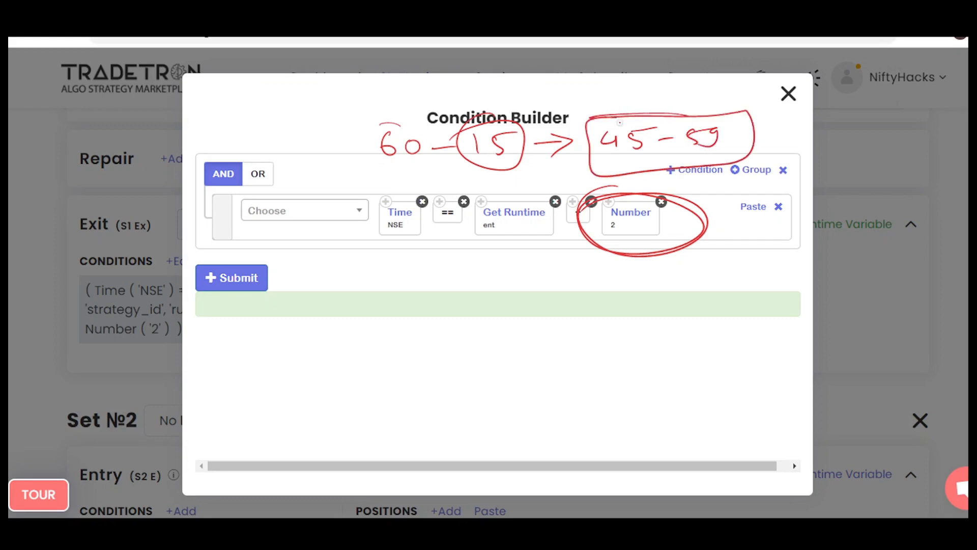
{"action": "left_click_drag", "start_coordinate": [581, 153], "coordinate": [566, 180]}
- Handwrite 945 + 15 = 960 below the condition, circle the 960 and cross it out
{"action": "mouse_move", "coordinate": [406, 328]}
{"action": "left_mouse_down"}
{"action": "mouse_move", "coordinate": [391, 354]}
{"action": "mouse_move", "coordinate": [438, 352]}
{"action": "left_mouse_up"}
{"action": "mouse_move", "coordinate": [444, 330]}
{"action": "left_mouse_down"}
{"action": "mouse_move", "coordinate": [513, 338]}
{"action": "mouse_move", "coordinate": [502, 355]}
{"action": "left_mouse_up"}
{"action": "left_click_drag", "start_coordinate": [530, 328], "coordinate": [536, 348]}
{"action": "mouse_move", "coordinate": [550, 330]}
{"action": "left_mouse_down"}
{"action": "mouse_move", "coordinate": [549, 347]}
{"action": "mouse_move", "coordinate": [572, 323]}
{"action": "mouse_move", "coordinate": [660, 346]}
{"action": "mouse_move", "coordinate": [681, 334]}
{"action": "left_mouse_up"}
{"action": "left_click_drag", "start_coordinate": [703, 325], "coordinate": [656, 312]}
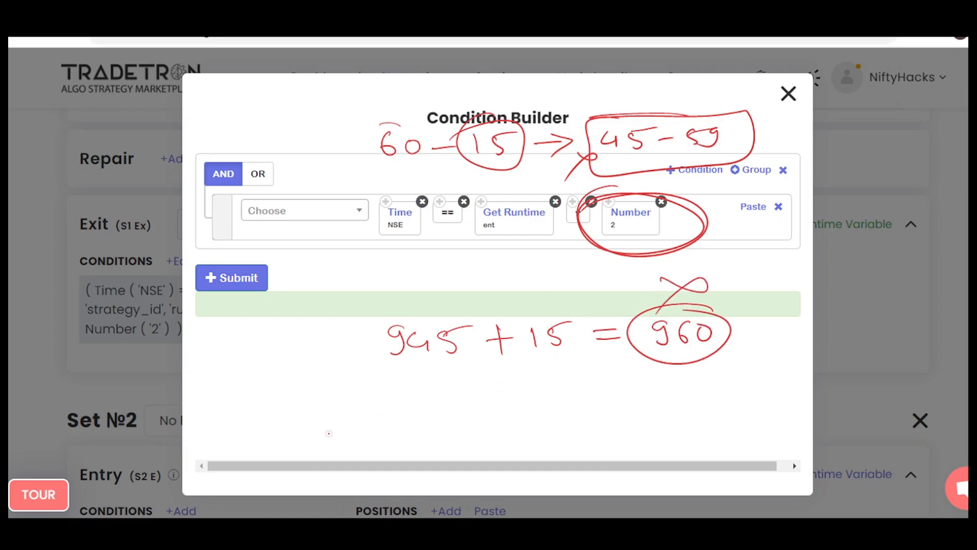
- Handwrite 944 + 15 → 959 above the 945 example, circle and tick the 959, and circle the + 15
{"action": "mouse_move", "coordinate": [392, 272]}
{"action": "left_mouse_down"}
{"action": "mouse_move", "coordinate": [383, 297]}
{"action": "mouse_move", "coordinate": [411, 281]}
{"action": "left_mouse_up"}
{"action": "mouse_move", "coordinate": [417, 269]}
{"action": "left_mouse_down"}
{"action": "mouse_move", "coordinate": [431, 281]}
{"action": "mouse_move", "coordinate": [477, 275]}
{"action": "left_mouse_up"}
{"action": "mouse_move", "coordinate": [470, 266]}
{"action": "left_mouse_down"}
{"action": "mouse_move", "coordinate": [467, 290]}
{"action": "mouse_move", "coordinate": [484, 289]}
{"action": "left_mouse_up"}
{"action": "left_click_drag", "start_coordinate": [498, 274], "coordinate": [502, 290]}
{"action": "left_click_drag", "start_coordinate": [507, 268], "coordinate": [580, 275]}
{"action": "mouse_move", "coordinate": [571, 268]}
{"action": "left_mouse_down"}
{"action": "mouse_move", "coordinate": [574, 283]}
{"action": "mouse_move", "coordinate": [606, 292]}
{"action": "mouse_move", "coordinate": [637, 271]}
{"action": "mouse_move", "coordinate": [643, 285]}
{"action": "left_mouse_up"}
{"action": "mouse_move", "coordinate": [652, 264]}
{"action": "left_mouse_down"}
{"action": "mouse_move", "coordinate": [611, 265]}
{"action": "mouse_move", "coordinate": [554, 308]}
{"action": "left_mouse_up"}
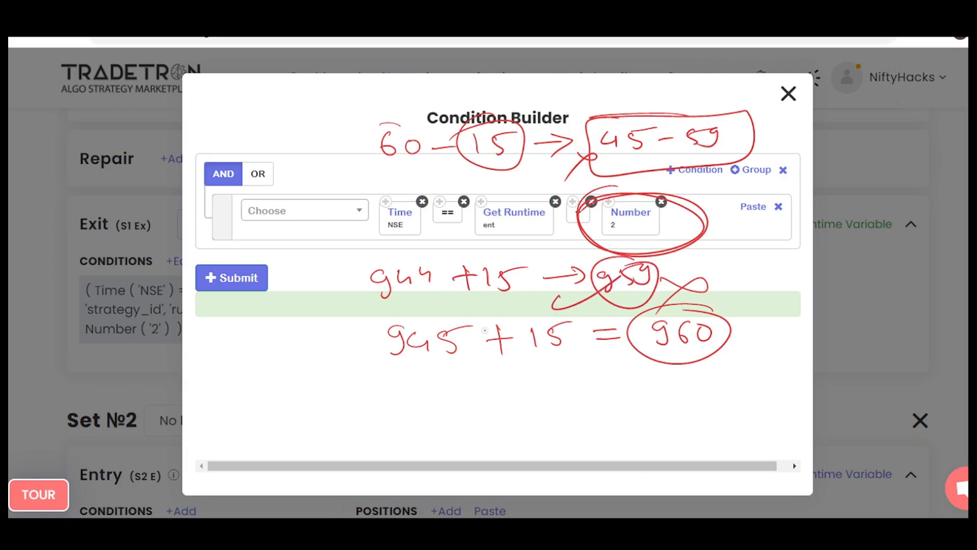
{"action": "left_click_drag", "start_coordinate": [479, 264], "coordinate": [441, 300]}
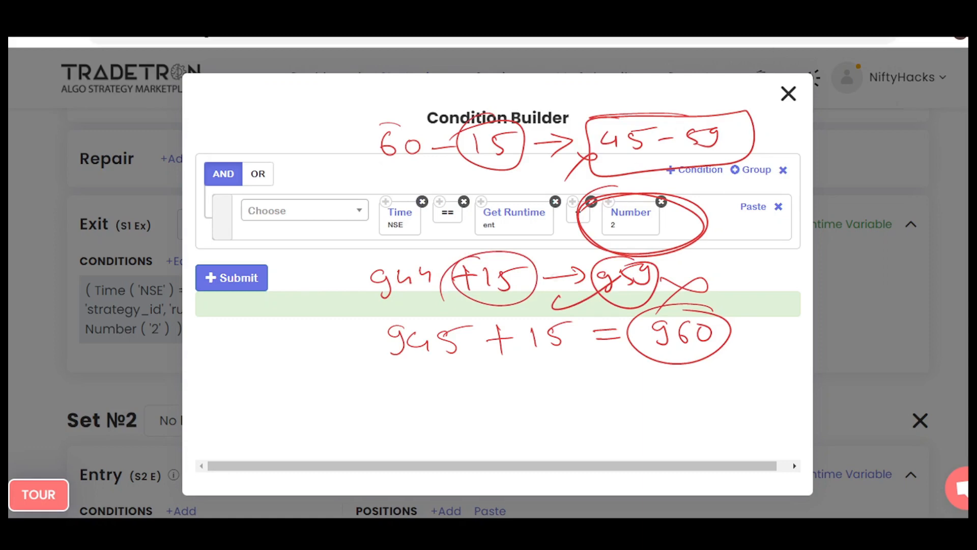
- Clear the annotations and outline the whole Time == Get Runtime + Number 2 expression
{"action": "key", "text": "e"}
{"action": "mouse_move", "coordinate": [351, 190]}
{"action": "left_mouse_down"}
{"action": "mouse_move", "coordinate": [559, 179]}
{"action": "mouse_move", "coordinate": [456, 285]}
{"action": "mouse_move", "coordinate": [409, 179]}
{"action": "left_mouse_up"}
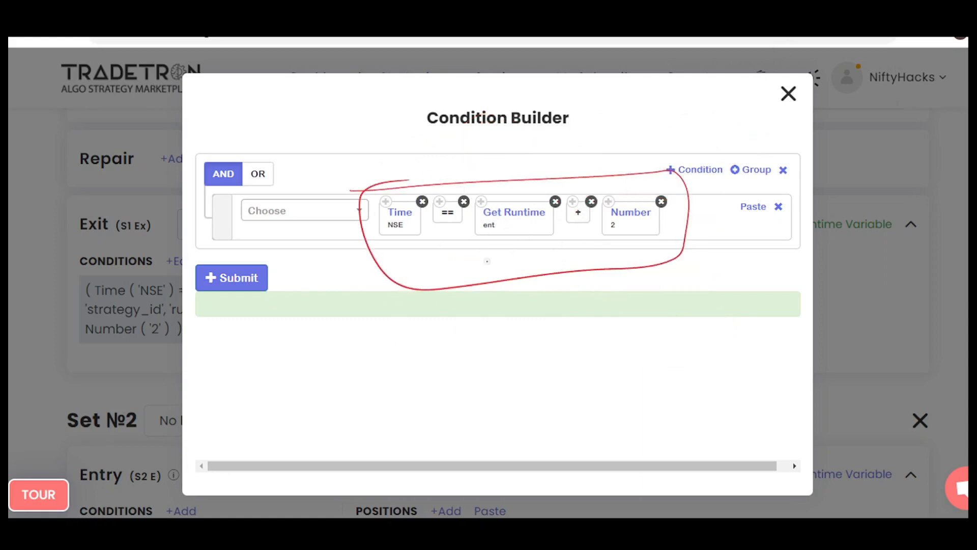
{"action": "left_click_drag", "start_coordinate": [497, 162], "coordinate": [555, 141]}
- Clear the outline, circle the + Number 2 part, and handwrite 60 minus an underlined blank above the condition
{"action": "mouse_move", "coordinate": [614, 198]}
{"action": "left_mouse_down"}
{"action": "mouse_move", "coordinate": [684, 203]}
{"action": "mouse_move", "coordinate": [606, 193]}
{"action": "mouse_move", "coordinate": [559, 219]}
{"action": "left_mouse_up"}
{"action": "key", "text": "e"}
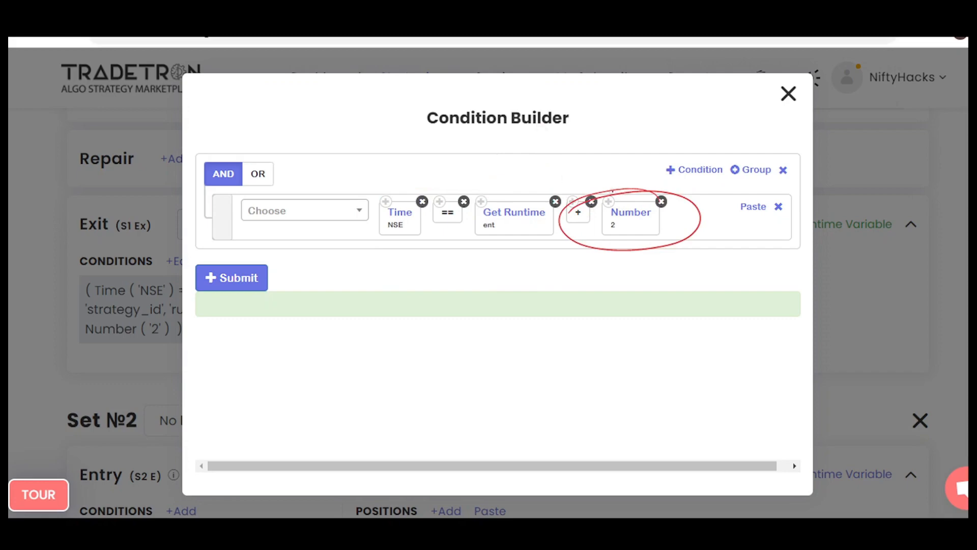
{"action": "mouse_move", "coordinate": [457, 134]}
{"action": "left_mouse_down"}
{"action": "mouse_move", "coordinate": [451, 147]}
{"action": "mouse_move", "coordinate": [478, 138]}
{"action": "left_mouse_up"}
{"action": "left_click_drag", "start_coordinate": [507, 149], "coordinate": [625, 148]}
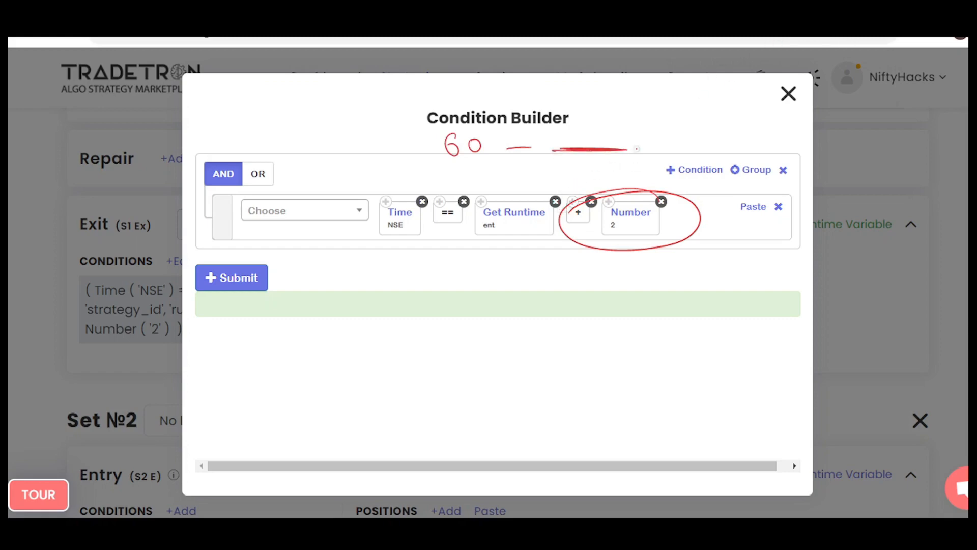
- Tick the underlined blank, circle the 60, and replace those marks with a temporary circle around the keyword chooser
{"action": "mouse_move", "coordinate": [617, 146]}
{"action": "left_mouse_down"}
{"action": "mouse_move", "coordinate": [626, 164]}
{"action": "mouse_move", "coordinate": [696, 131]}
{"action": "left_mouse_up"}
{"action": "mouse_move", "coordinate": [481, 130]}
{"action": "left_mouse_down"}
{"action": "mouse_move", "coordinate": [474, 117]}
{"action": "mouse_move", "coordinate": [419, 148]}
{"action": "left_mouse_up"}
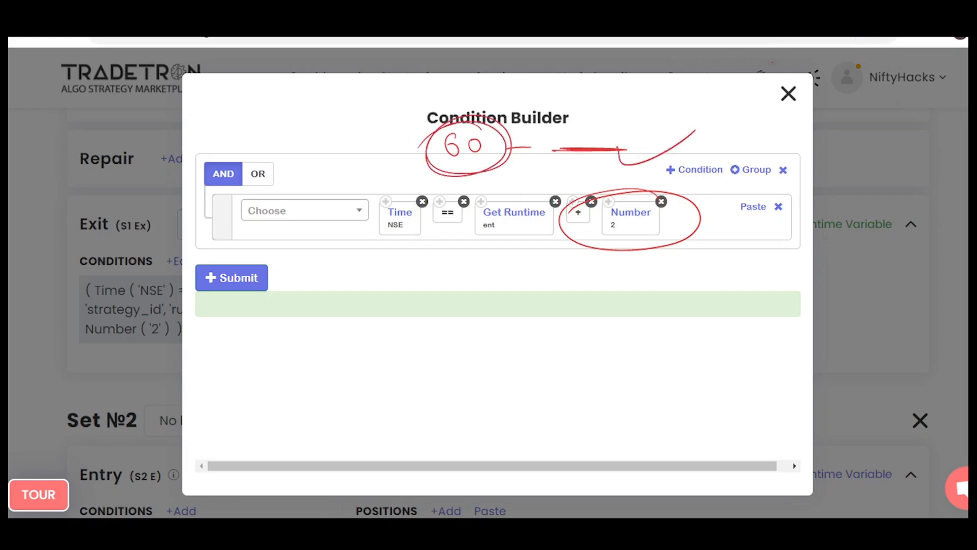
{"action": "key", "text": "e"}
{"action": "left_click_drag", "start_coordinate": [344, 192], "coordinate": [308, 217]}
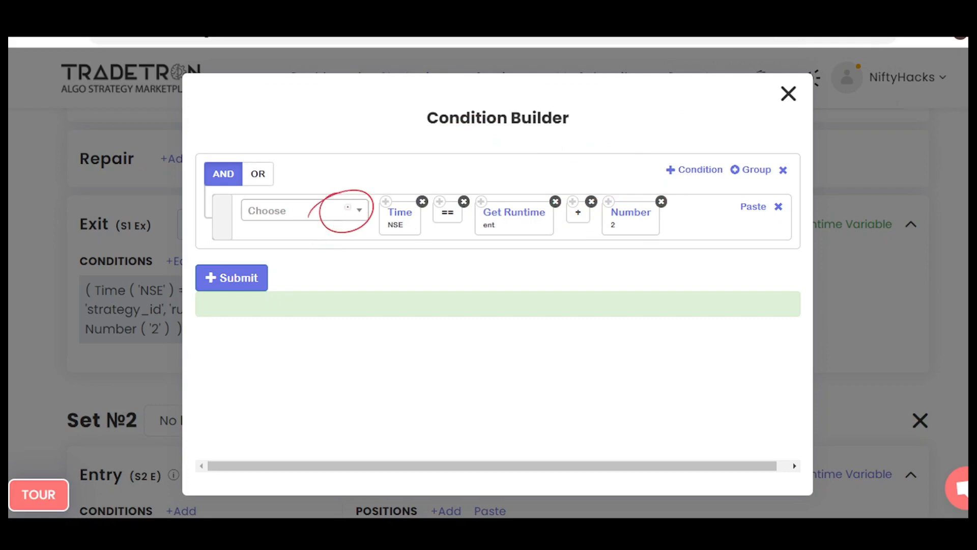
{"action": "key", "text": "e"}
- Add the % operator to the exit condition and place it directly after the Time keyword
{"action": "left_click", "coordinate": [316, 213]}
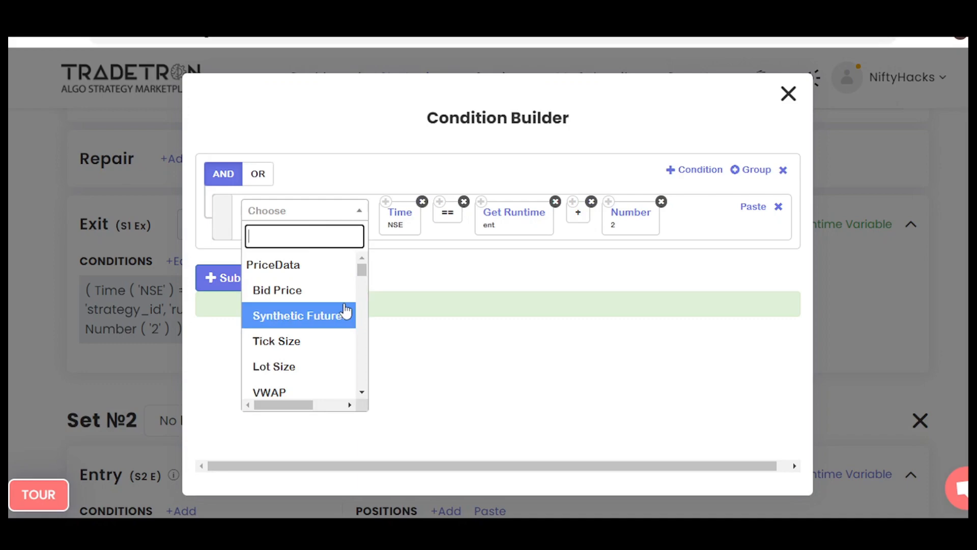
{"action": "type", "text": "%"}
{"action": "left_click", "coordinate": [315, 340]}
{"action": "left_click_drag", "start_coordinate": [683, 220], "coordinate": [445, 217]}
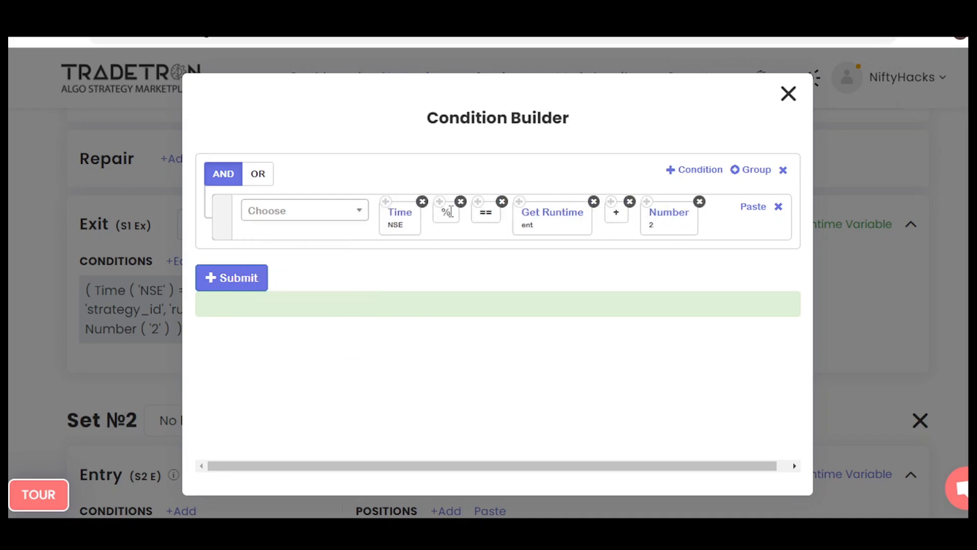
- Remove the ==, Get Runtime, + and Number 2 keywords from the condition, keeping only Time %
{"action": "left_click", "coordinate": [700, 202]}
{"action": "left_click", "coordinate": [630, 202]}
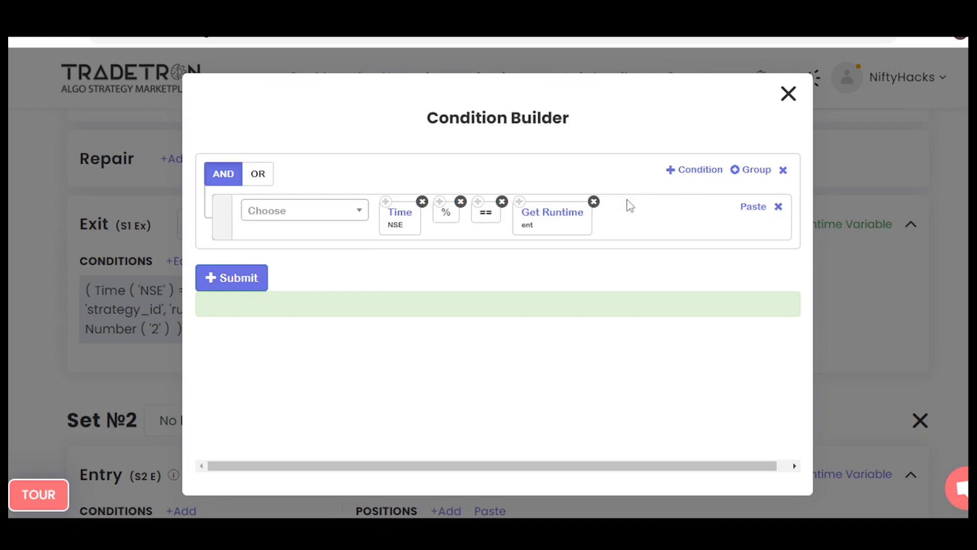
{"action": "left_click", "coordinate": [502, 202]}
{"action": "left_click", "coordinate": [552, 203]}
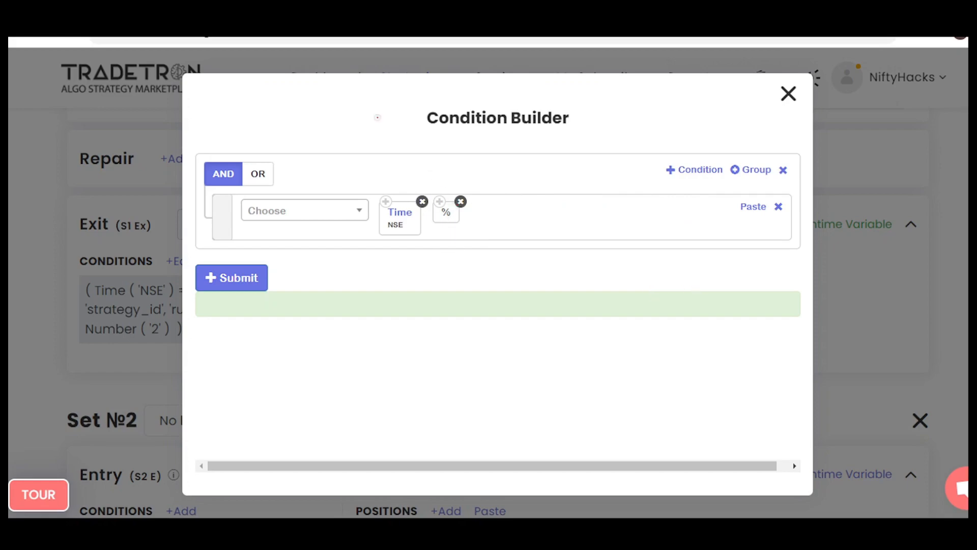
- Handwrite and circle 0 — 60 above the condition, with arrows to a 0 and a circled 100
{"action": "mouse_move", "coordinate": [293, 124]}
{"action": "left_mouse_down"}
{"action": "mouse_move", "coordinate": [359, 132]}
{"action": "mouse_move", "coordinate": [387, 124]}
{"action": "mouse_move", "coordinate": [283, 160]}
{"action": "mouse_move", "coordinate": [360, 101]}
{"action": "left_mouse_up"}
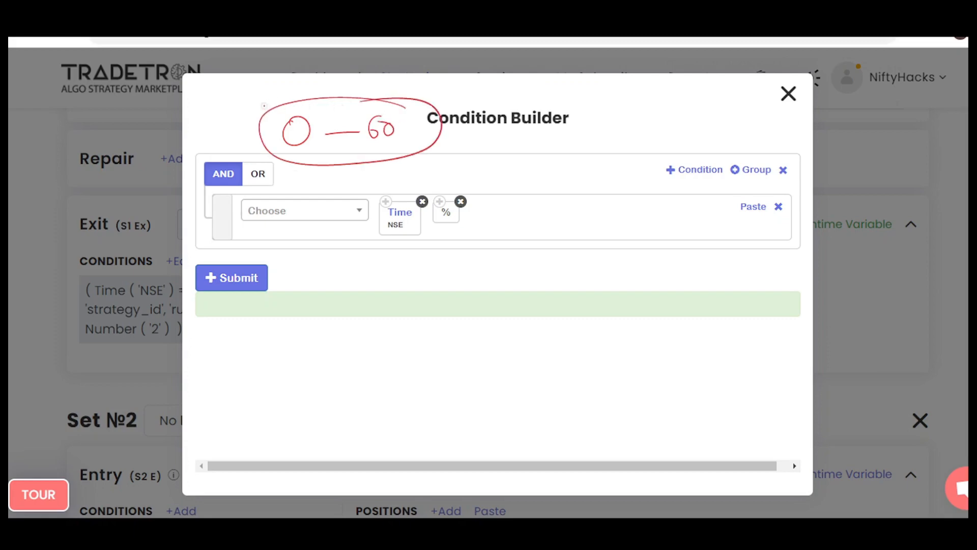
{"action": "left_click_drag", "start_coordinate": [270, 112], "coordinate": [250, 86]}
{"action": "mouse_move", "coordinate": [252, 101]}
{"action": "left_mouse_down"}
{"action": "mouse_move", "coordinate": [249, 86]}
{"action": "mouse_move", "coordinate": [260, 93]}
{"action": "left_mouse_up"}
{"action": "left_click_drag", "start_coordinate": [218, 87], "coordinate": [202, 85]}
{"action": "left_click_drag", "start_coordinate": [398, 118], "coordinate": [460, 98]}
{"action": "mouse_move", "coordinate": [442, 95]}
{"action": "left_mouse_down"}
{"action": "mouse_move", "coordinate": [451, 107]}
{"action": "mouse_move", "coordinate": [472, 100]}
{"action": "left_mouse_up"}
{"action": "mouse_move", "coordinate": [487, 92]}
{"action": "left_mouse_down"}
{"action": "mouse_move", "coordinate": [520, 96]}
{"action": "mouse_move", "coordinate": [455, 80]}
{"action": "left_mouse_up"}
{"action": "left_click", "coordinate": [520, 91]}
{"action": "left_click", "coordinate": [530, 94]}
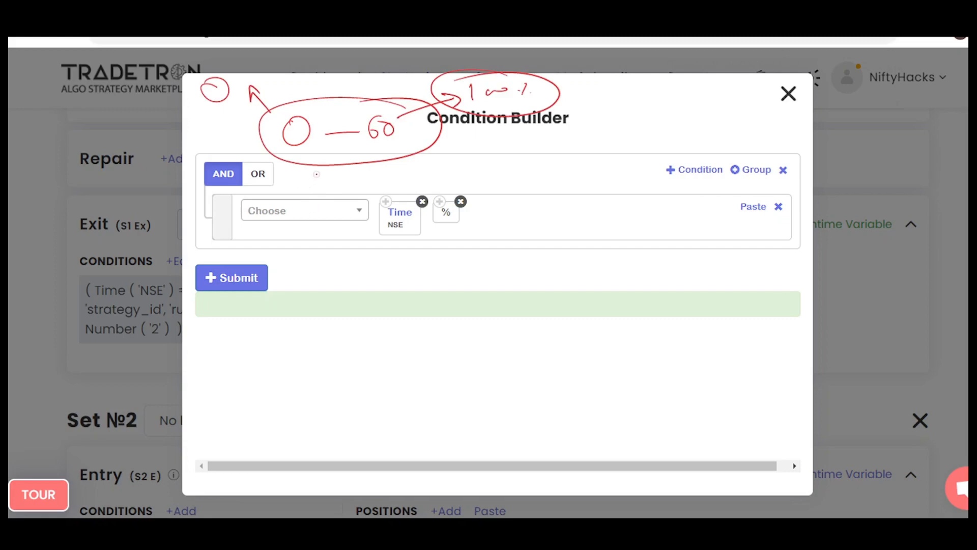
- Circle the 60 repeatedly and handwrite example hour times beside the heading, circling the second time and its zeros
{"action": "mouse_move", "coordinate": [398, 106]}
{"action": "left_mouse_down"}
{"action": "mouse_move", "coordinate": [378, 149]}
{"action": "mouse_move", "coordinate": [350, 127]}
{"action": "left_mouse_up"}
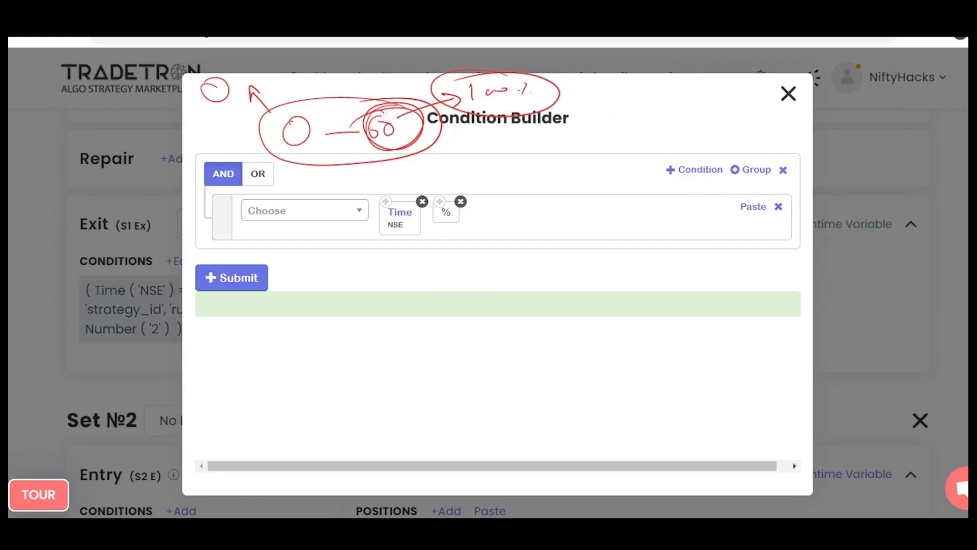
{"action": "left_click_drag", "start_coordinate": [383, 109], "coordinate": [405, 117]}
{"action": "left_click_drag", "start_coordinate": [618, 106], "coordinate": [619, 124]}
{"action": "mouse_move", "coordinate": [628, 106]}
{"action": "left_mouse_down"}
{"action": "mouse_move", "coordinate": [629, 123]}
{"action": "mouse_move", "coordinate": [642, 120]}
{"action": "left_mouse_up"}
{"action": "mouse_move", "coordinate": [713, 108]}
{"action": "left_mouse_down"}
{"action": "mouse_move", "coordinate": [715, 121]}
{"action": "mouse_move", "coordinate": [764, 112]}
{"action": "left_mouse_up"}
{"action": "mouse_move", "coordinate": [721, 134]}
{"action": "left_mouse_down"}
{"action": "mouse_move", "coordinate": [732, 143]}
{"action": "mouse_move", "coordinate": [779, 133]}
{"action": "mouse_move", "coordinate": [767, 146]}
{"action": "left_mouse_up"}
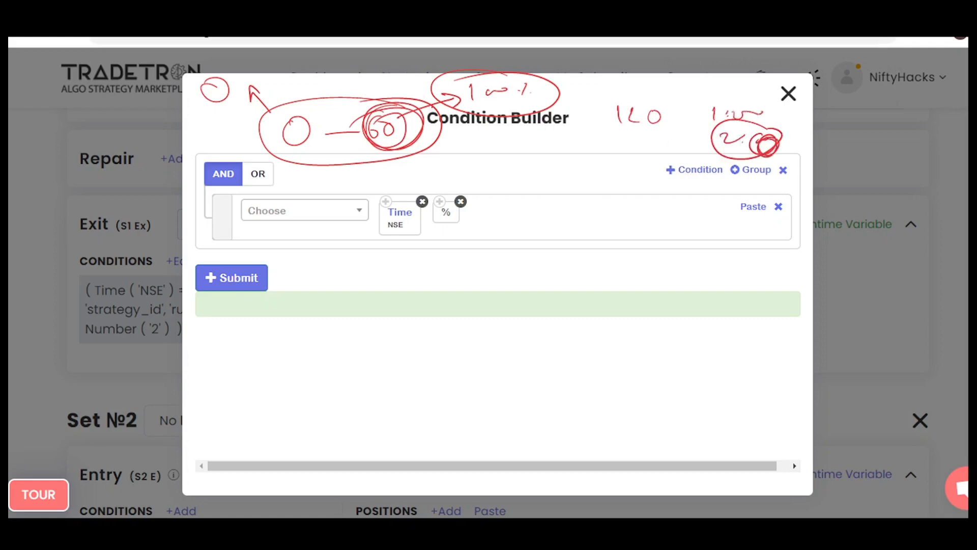
{"action": "mouse_move", "coordinate": [445, 108]}
{"action": "left_mouse_down"}
{"action": "mouse_move", "coordinate": [466, 97]}
{"action": "mouse_move", "coordinate": [451, 115]}
{"action": "left_mouse_up"}
{"action": "mouse_move", "coordinate": [392, 111]}
{"action": "left_mouse_down"}
{"action": "mouse_move", "coordinate": [456, 95]}
{"action": "mouse_move", "coordinate": [402, 122]}
{"action": "left_mouse_up"}
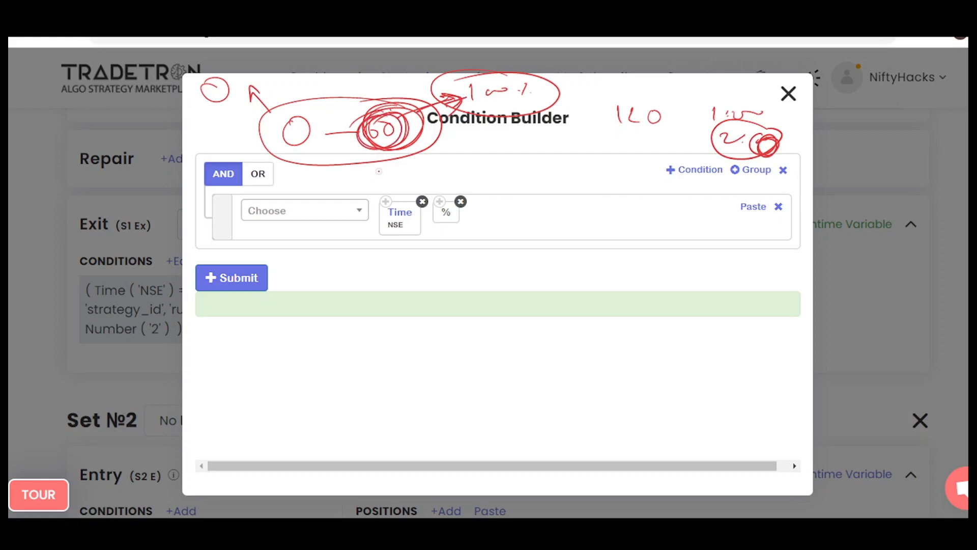
- Clear the handwriting, then circle the % operator and clear that circle
{"action": "left_click", "coordinate": [771, 40]}
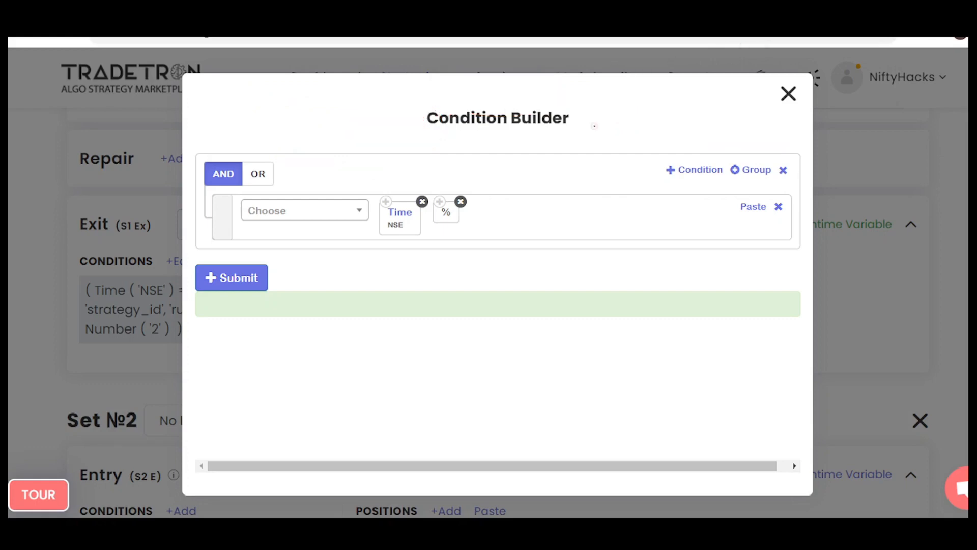
{"action": "mouse_move", "coordinate": [452, 184]}
{"action": "left_mouse_down"}
{"action": "mouse_move", "coordinate": [437, 234]}
{"action": "mouse_move", "coordinate": [426, 194]}
{"action": "left_mouse_up"}
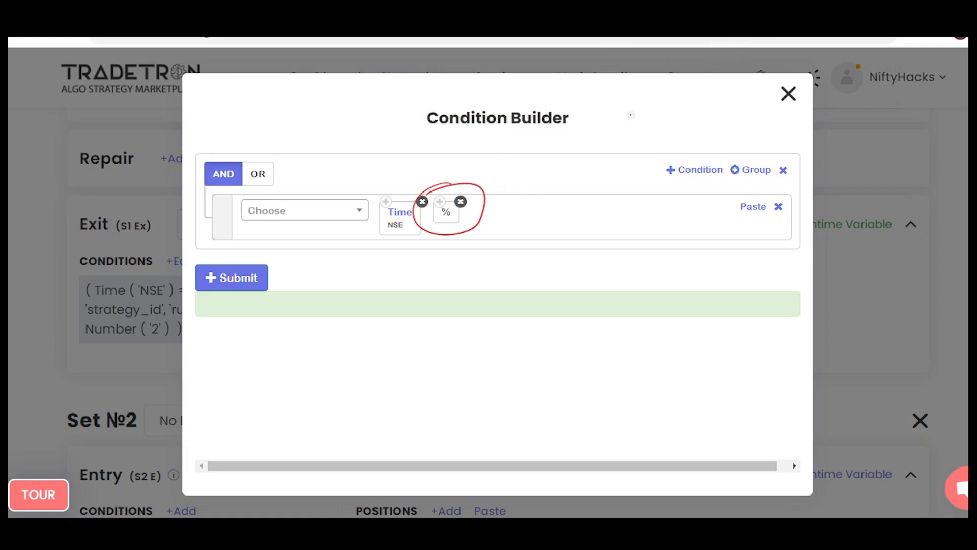
{"action": "left_click", "coordinate": [772, 40]}
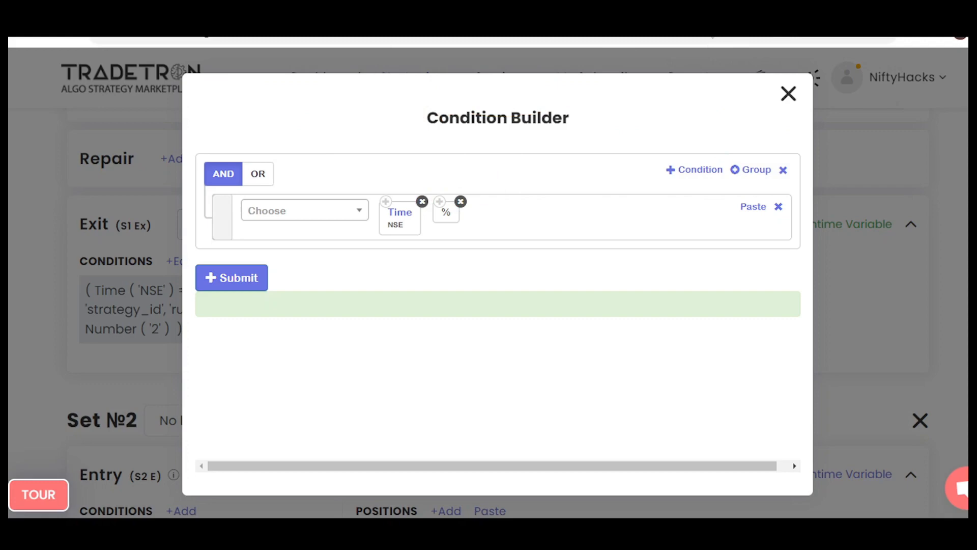
- Add a Number keyword with the value 100 after the % operator
{"action": "left_click", "coordinate": [331, 211]}
{"action": "type", "text": "num"}
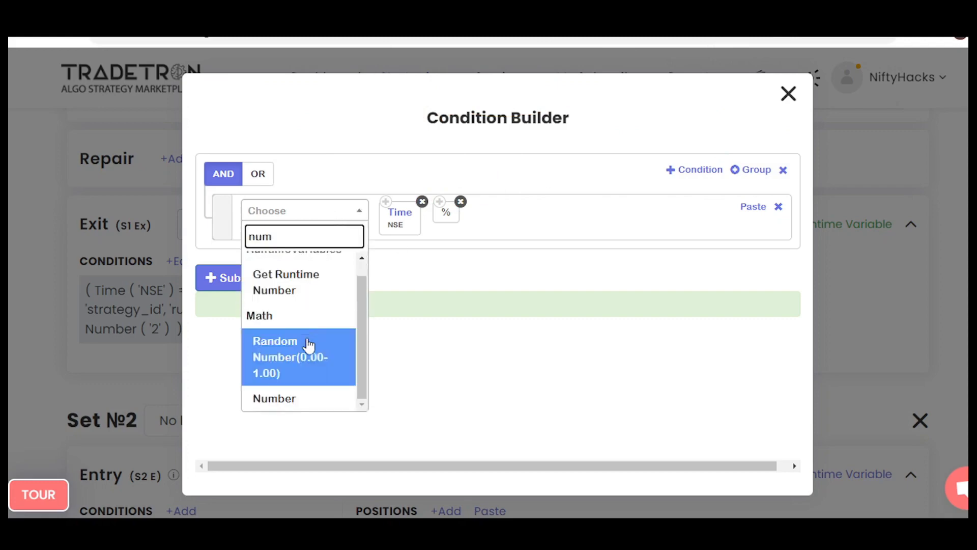
{"action": "left_click", "coordinate": [311, 400]}
{"action": "type", "text": "100"}
{"action": "left_click", "coordinate": [552, 444]}
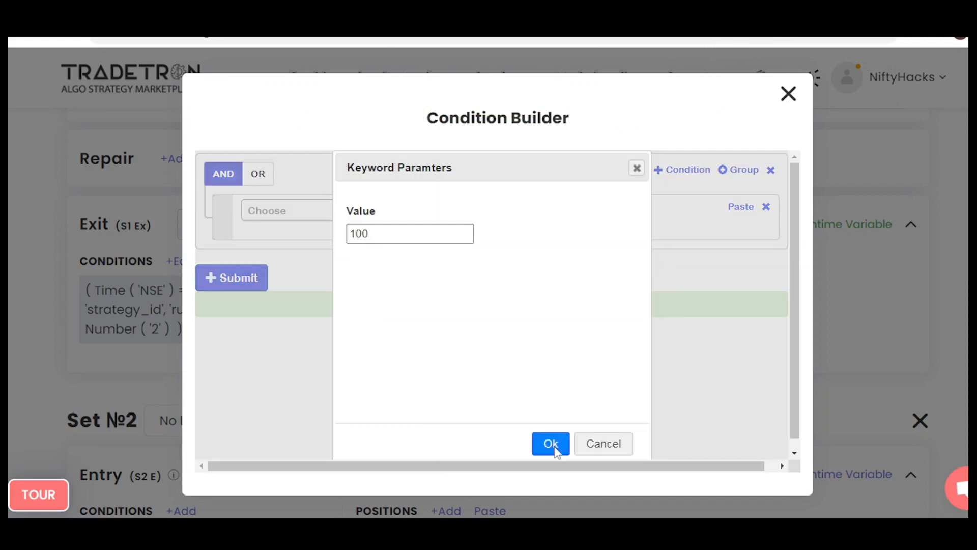
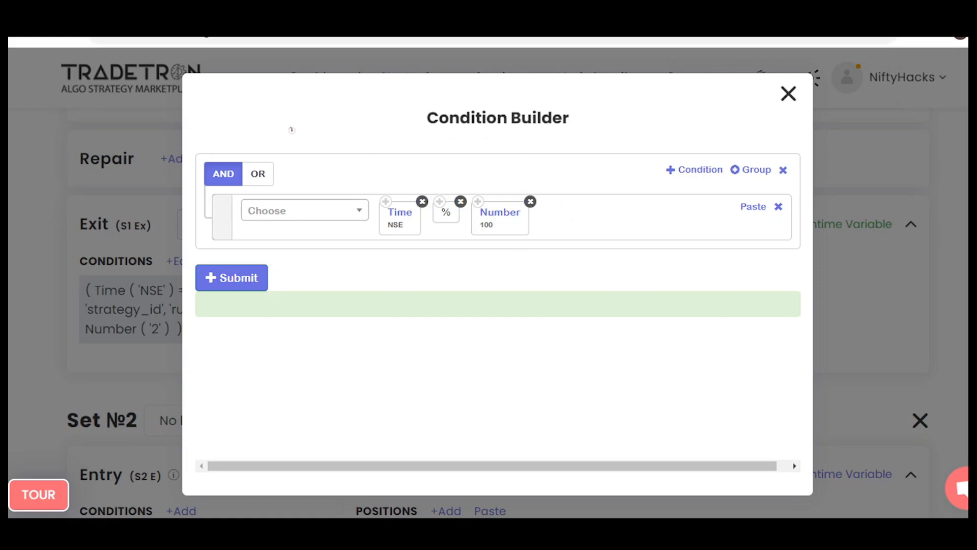
- Handwrite 60 - 5 followed by an arrow above the condition
{"action": "left_click_drag", "start_coordinate": [292, 130], "coordinate": [288, 144]}
{"action": "mouse_move", "coordinate": [310, 135]}
{"action": "left_mouse_down"}
{"action": "mouse_move", "coordinate": [304, 145]}
{"action": "mouse_move", "coordinate": [312, 135]}
{"action": "left_mouse_up"}
{"action": "left_click_drag", "start_coordinate": [340, 139], "coordinate": [365, 144]}
{"action": "left_click_drag", "start_coordinate": [366, 127], "coordinate": [434, 140]}
- Handwrite 55th – 59th after the arrow, and underline and circle both minutes
{"action": "left_click_drag", "start_coordinate": [513, 136], "coordinate": [511, 148]}
{"action": "left_click_drag", "start_coordinate": [513, 136], "coordinate": [538, 147]}
{"action": "left_click_drag", "start_coordinate": [541, 132], "coordinate": [654, 143]}
{"action": "mouse_move", "coordinate": [662, 131]}
{"action": "left_mouse_down"}
{"action": "mouse_move", "coordinate": [679, 129]}
{"action": "mouse_move", "coordinate": [673, 144]}
{"action": "left_mouse_up"}
{"action": "left_click_drag", "start_coordinate": [688, 122], "coordinate": [711, 122]}
{"action": "left_click_drag", "start_coordinate": [520, 159], "coordinate": [576, 154]}
{"action": "left_click_drag", "start_coordinate": [646, 156], "coordinate": [692, 152]}
{"action": "mouse_move", "coordinate": [518, 133]}
{"action": "left_mouse_down"}
{"action": "mouse_move", "coordinate": [597, 128]}
{"action": "mouse_move", "coordinate": [507, 125]}
{"action": "left_mouse_up"}
{"action": "left_click_drag", "start_coordinate": [676, 111], "coordinate": [668, 109]}
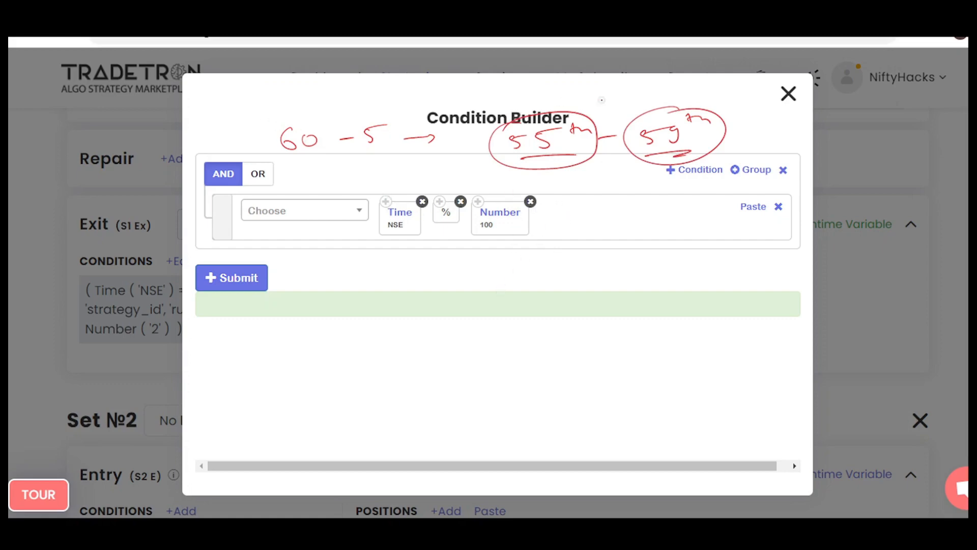
- Handwrite < 55 after the Time % Number 100 expression and >= 55 below it
{"action": "mouse_move", "coordinate": [571, 210]}
{"action": "left_mouse_down"}
{"action": "mouse_move", "coordinate": [555, 217]}
{"action": "mouse_move", "coordinate": [574, 225]}
{"action": "left_mouse_up"}
{"action": "left_click_drag", "start_coordinate": [613, 212], "coordinate": [602, 226]}
{"action": "left_click_drag", "start_coordinate": [606, 209], "coordinate": [622, 206]}
{"action": "mouse_move", "coordinate": [629, 213]}
{"action": "left_mouse_down"}
{"action": "mouse_move", "coordinate": [639, 211]}
{"action": "mouse_move", "coordinate": [630, 224]}
{"action": "left_mouse_up"}
{"action": "left_click_drag", "start_coordinate": [632, 208], "coordinate": [656, 204]}
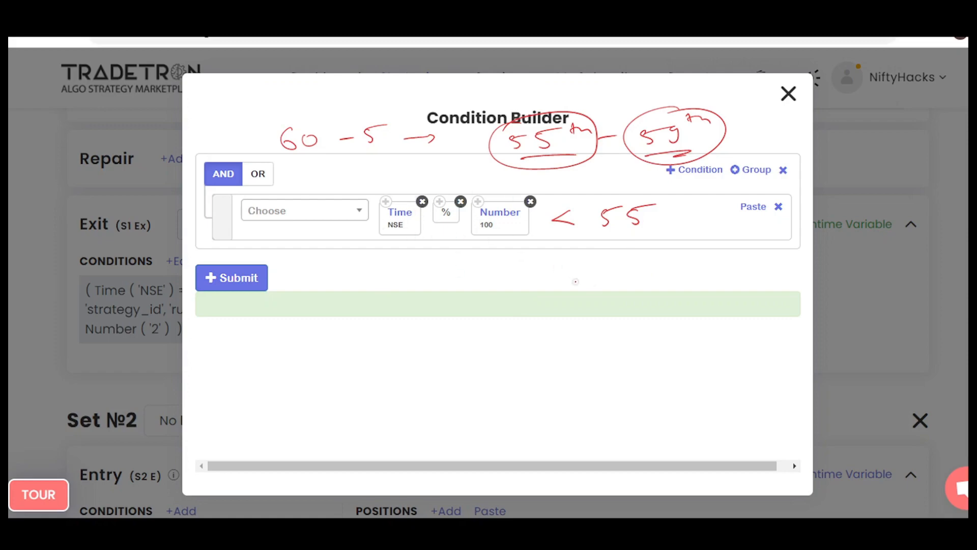
{"action": "mouse_move", "coordinate": [565, 274]}
{"action": "left_mouse_down"}
{"action": "mouse_move", "coordinate": [569, 291]}
{"action": "mouse_move", "coordinate": [648, 267]}
{"action": "mouse_move", "coordinate": [598, 279]}
{"action": "left_mouse_up"}
{"action": "left_click_drag", "start_coordinate": [590, 288], "coordinate": [604, 287]}
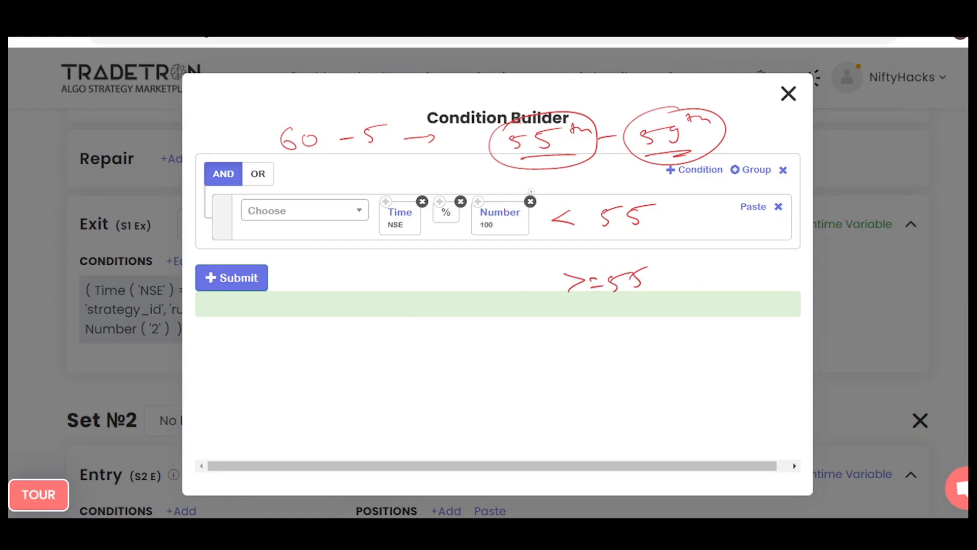
- Circle % and Number 100, box >= 55 with an arrow to 59, mark a circled 00 below, and clear the annotations
{"action": "mouse_move", "coordinate": [496, 195]}
{"action": "left_mouse_down"}
{"action": "mouse_move", "coordinate": [550, 203]}
{"action": "mouse_move", "coordinate": [492, 192]}
{"action": "left_mouse_up"}
{"action": "mouse_move", "coordinate": [440, 191]}
{"action": "left_mouse_down"}
{"action": "mouse_move", "coordinate": [444, 231]}
{"action": "mouse_move", "coordinate": [436, 191]}
{"action": "left_mouse_up"}
{"action": "mouse_move", "coordinate": [581, 257]}
{"action": "left_mouse_down"}
{"action": "mouse_move", "coordinate": [662, 305]}
{"action": "mouse_move", "coordinate": [585, 256]}
{"action": "left_mouse_up"}
{"action": "left_click_drag", "start_coordinate": [653, 278], "coordinate": [740, 270]}
{"action": "mouse_move", "coordinate": [664, 256]}
{"action": "left_mouse_down"}
{"action": "mouse_move", "coordinate": [771, 253]}
{"action": "mouse_move", "coordinate": [673, 309]}
{"action": "mouse_move", "coordinate": [717, 330]}
{"action": "mouse_move", "coordinate": [686, 327]}
{"action": "left_mouse_up"}
{"action": "mouse_move", "coordinate": [493, 196]}
{"action": "left_mouse_down"}
{"action": "mouse_move", "coordinate": [542, 216]}
{"action": "mouse_move", "coordinate": [525, 226]}
{"action": "left_mouse_up"}
{"action": "mouse_move", "coordinate": [668, 326]}
{"action": "left_mouse_down"}
{"action": "mouse_move", "coordinate": [686, 328]}
{"action": "mouse_move", "coordinate": [660, 345]}
{"action": "left_mouse_up"}
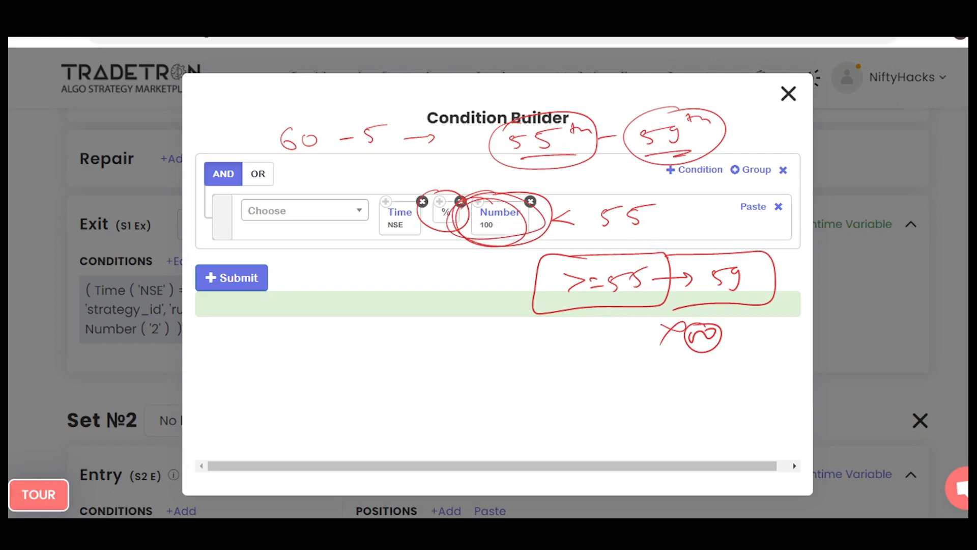
{"action": "key", "text": "Escape"}
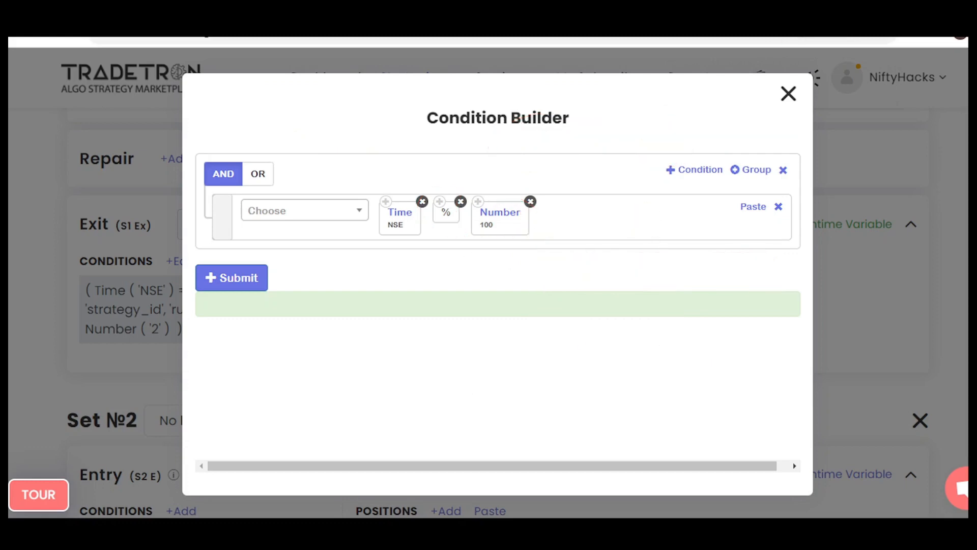
- Handwrite >= 55, 58 after the Time % Number 100 expression and 45 underneath
{"action": "mouse_move", "coordinate": [550, 211]}
{"action": "left_mouse_down"}
{"action": "mouse_move", "coordinate": [555, 224]}
{"action": "mouse_move", "coordinate": [587, 214]}
{"action": "left_mouse_up"}
{"action": "mouse_move", "coordinate": [582, 221]}
{"action": "left_mouse_down"}
{"action": "mouse_move", "coordinate": [654, 218]}
{"action": "mouse_move", "coordinate": [662, 203]}
{"action": "left_mouse_up"}
{"action": "left_click_drag", "start_coordinate": [660, 226], "coordinate": [651, 235]}
{"action": "mouse_move", "coordinate": [677, 209]}
{"action": "left_mouse_down"}
{"action": "mouse_move", "coordinate": [674, 222]}
{"action": "mouse_move", "coordinate": [691, 207]}
{"action": "left_mouse_up"}
{"action": "left_click_drag", "start_coordinate": [684, 208], "coordinate": [704, 207]}
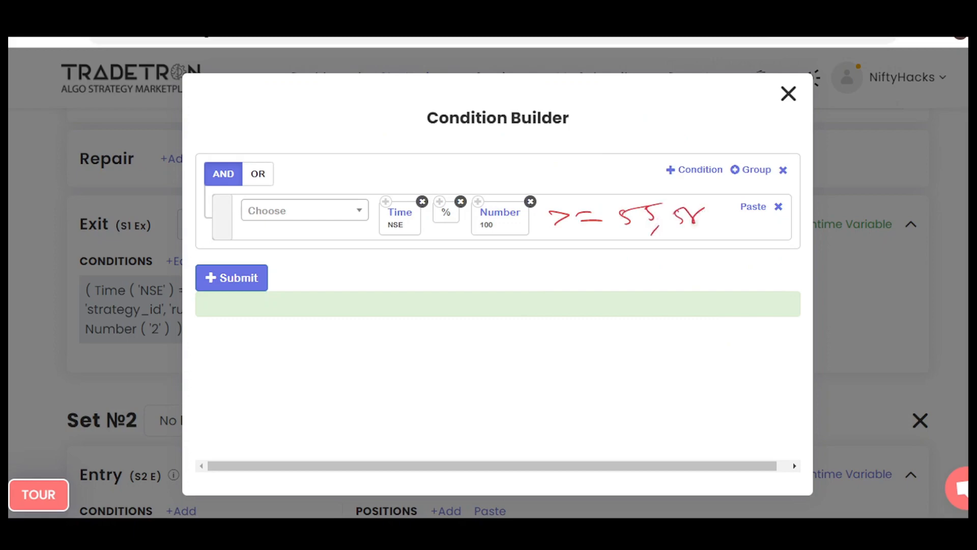
{"action": "left_click_drag", "start_coordinate": [621, 249], "coordinate": [631, 256]}
{"action": "left_click_drag", "start_coordinate": [631, 251], "coordinate": [633, 265]}
{"action": "left_click_drag", "start_coordinate": [644, 253], "coordinate": [646, 268]}
{"action": "left_click_drag", "start_coordinate": [645, 250], "coordinate": [670, 246]}
- Draw arrows upward from the handwritten 55 and 58, each leading to a handwritten 59
{"action": "left_click_drag", "start_coordinate": [621, 190], "coordinate": [644, 158]}
{"action": "left_click_drag", "start_coordinate": [643, 118], "coordinate": [646, 132]}
{"action": "mouse_move", "coordinate": [645, 118]}
{"action": "left_mouse_down"}
{"action": "mouse_move", "coordinate": [671, 113]}
{"action": "mouse_move", "coordinate": [669, 129]}
{"action": "left_mouse_up"}
{"action": "left_click_drag", "start_coordinate": [687, 204], "coordinate": [720, 147]}
{"action": "left_click_drag", "start_coordinate": [711, 149], "coordinate": [723, 155]}
{"action": "mouse_move", "coordinate": [730, 122]}
{"action": "left_mouse_down"}
{"action": "mouse_move", "coordinate": [733, 137]}
{"action": "mouse_move", "coordinate": [745, 117]}
{"action": "left_mouse_up"}
{"action": "left_click_drag", "start_coordinate": [756, 118], "coordinate": [754, 138]}
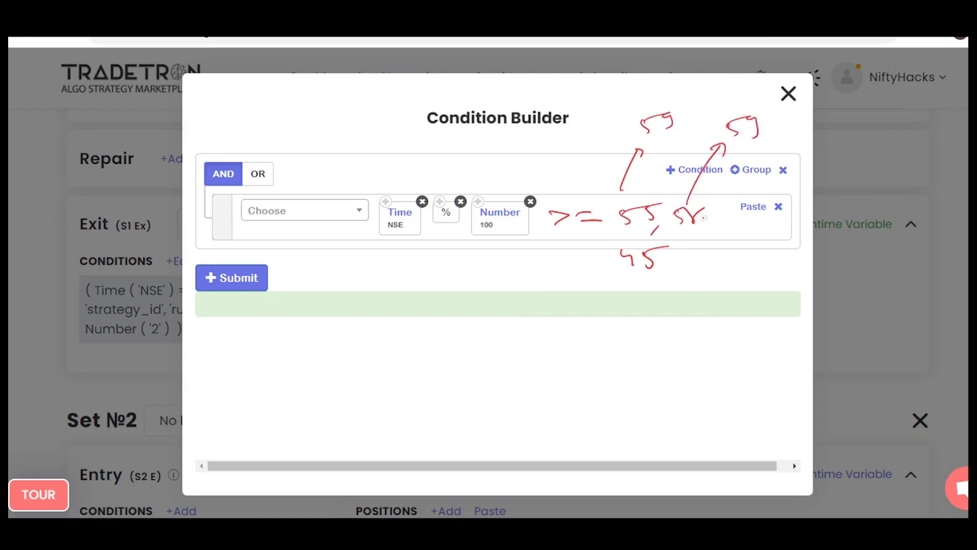
- Extend the handwritten 45 with an arrow to 59 and circle all three 59s
{"action": "mouse_move", "coordinate": [671, 261]}
{"action": "left_mouse_down"}
{"action": "mouse_move", "coordinate": [707, 249]}
{"action": "mouse_move", "coordinate": [730, 259]}
{"action": "left_mouse_up"}
{"action": "mouse_move", "coordinate": [718, 245]}
{"action": "left_mouse_down"}
{"action": "mouse_move", "coordinate": [749, 242]}
{"action": "mouse_move", "coordinate": [757, 264]}
{"action": "left_mouse_up"}
{"action": "mouse_move", "coordinate": [738, 235]}
{"action": "left_mouse_down"}
{"action": "mouse_move", "coordinate": [710, 270]}
{"action": "mouse_move", "coordinate": [743, 235]}
{"action": "left_mouse_up"}
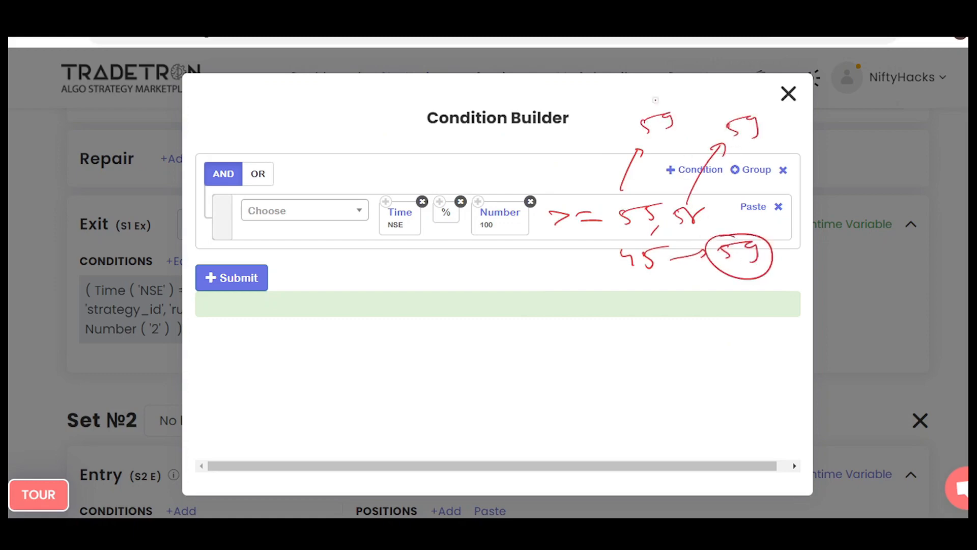
{"action": "left_click_drag", "start_coordinate": [655, 100], "coordinate": [621, 134]}
{"action": "left_click_drag", "start_coordinate": [726, 113], "coordinate": [718, 148]}
- Draw an arrow from the first circled 59 and handwrite the hours 12, 13 and 14 near it
{"action": "mouse_move", "coordinate": [620, 129]}
{"action": "left_mouse_down"}
{"action": "mouse_move", "coordinate": [537, 152]}
{"action": "mouse_move", "coordinate": [566, 164]}
{"action": "left_mouse_up"}
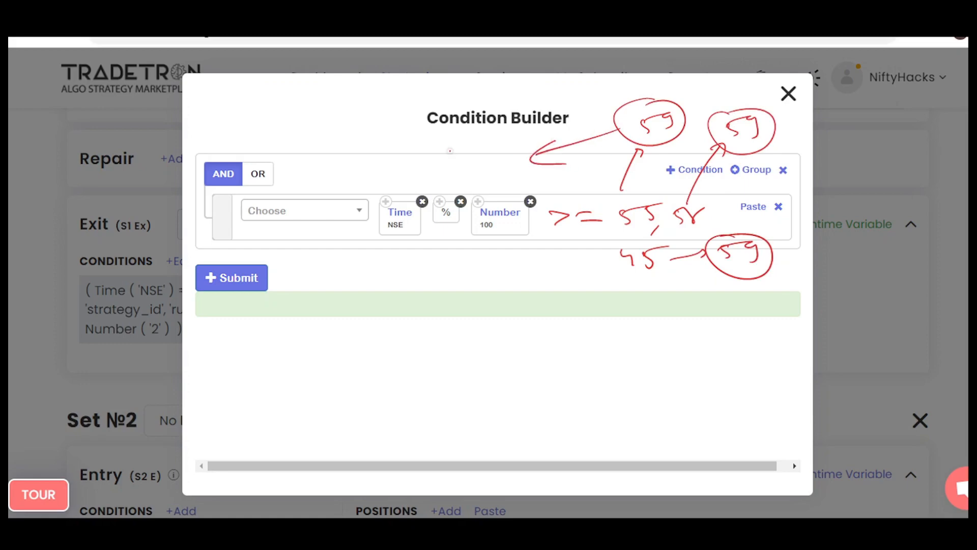
{"action": "left_click_drag", "start_coordinate": [454, 148], "coordinate": [454, 167]}
{"action": "mouse_move", "coordinate": [466, 152]}
{"action": "left_mouse_down"}
{"action": "mouse_move", "coordinate": [488, 165]}
{"action": "mouse_move", "coordinate": [517, 151]}
{"action": "left_mouse_up"}
{"action": "left_click_drag", "start_coordinate": [577, 100], "coordinate": [578, 116]}
{"action": "mouse_move", "coordinate": [587, 97]}
{"action": "left_mouse_down"}
{"action": "mouse_move", "coordinate": [589, 108]}
{"action": "mouse_move", "coordinate": [599, 105]}
{"action": "left_mouse_up"}
{"action": "left_click_drag", "start_coordinate": [593, 94], "coordinate": [594, 109]}
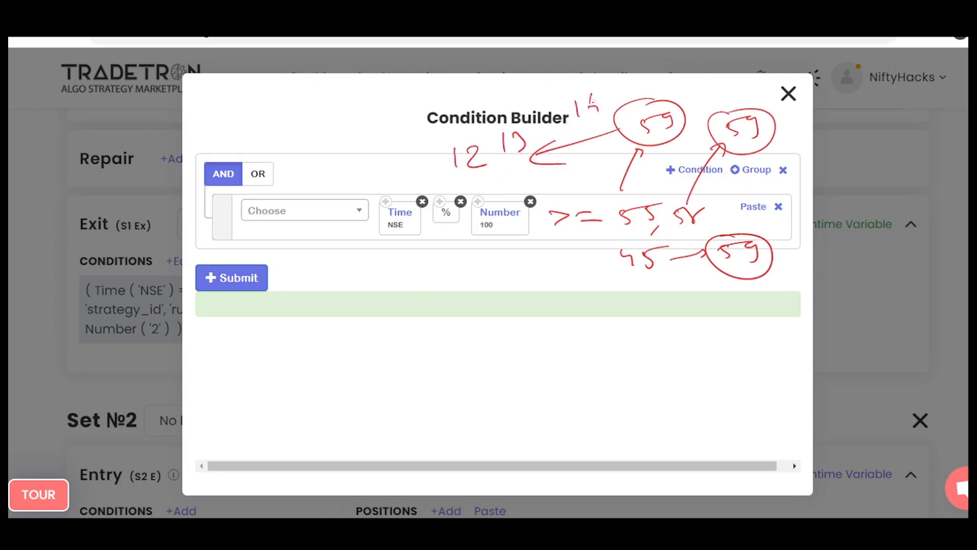
- Handwrite 18 59 above the circled 59, underline it, and circle the digits written beside it
{"action": "mouse_move", "coordinate": [628, 78]}
{"action": "left_mouse_down"}
{"action": "mouse_move", "coordinate": [630, 94]}
{"action": "mouse_move", "coordinate": [655, 80]}
{"action": "mouse_move", "coordinate": [665, 98]}
{"action": "left_mouse_up"}
{"action": "left_click_drag", "start_coordinate": [666, 86], "coordinate": [675, 83]}
{"action": "left_click_drag", "start_coordinate": [685, 83], "coordinate": [685, 96]}
{"action": "left_click_drag", "start_coordinate": [639, 105], "coordinate": [726, 100]}
{"action": "mouse_move", "coordinate": [704, 104]}
{"action": "left_mouse_down"}
{"action": "mouse_move", "coordinate": [733, 101]}
{"action": "mouse_move", "coordinate": [719, 104]}
{"action": "left_mouse_up"}
{"action": "left_click_drag", "start_coordinate": [721, 86], "coordinate": [716, 90]}
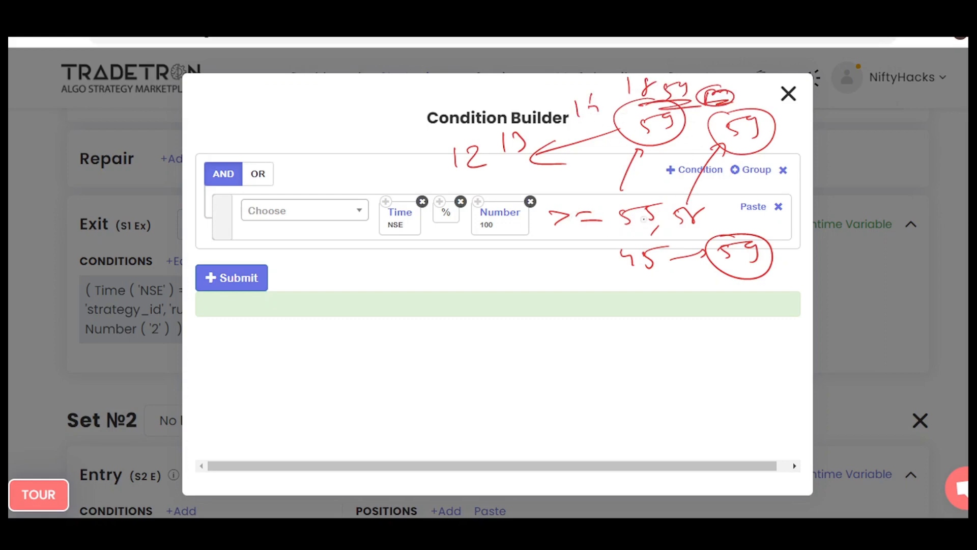
- Circle the Time % Number 100 expression, clear all annotations, and handwrite a > 55 comparison after it
{"action": "mouse_move", "coordinate": [517, 197]}
{"action": "left_mouse_down"}
{"action": "mouse_move", "coordinate": [541, 214]}
{"action": "mouse_move", "coordinate": [428, 196]}
{"action": "left_mouse_up"}
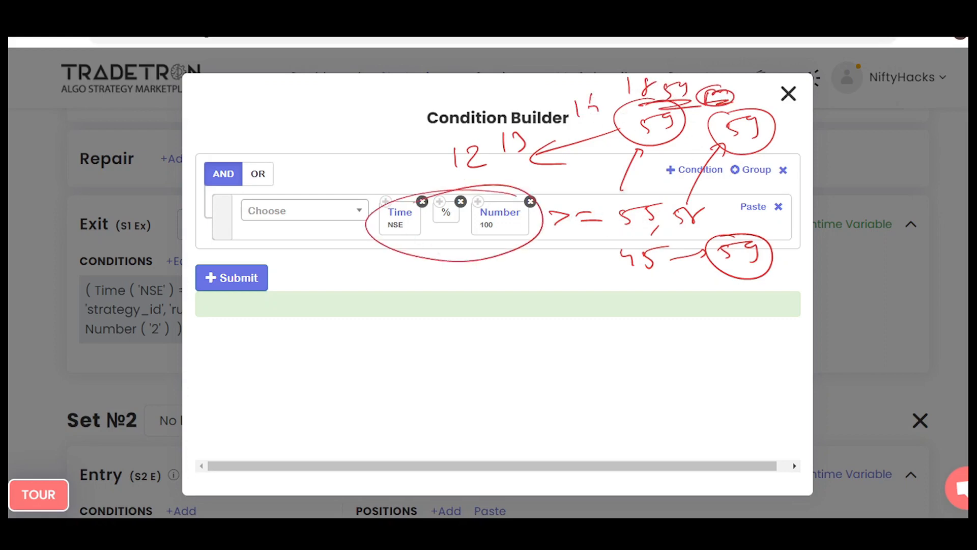
{"action": "key", "text": "e"}
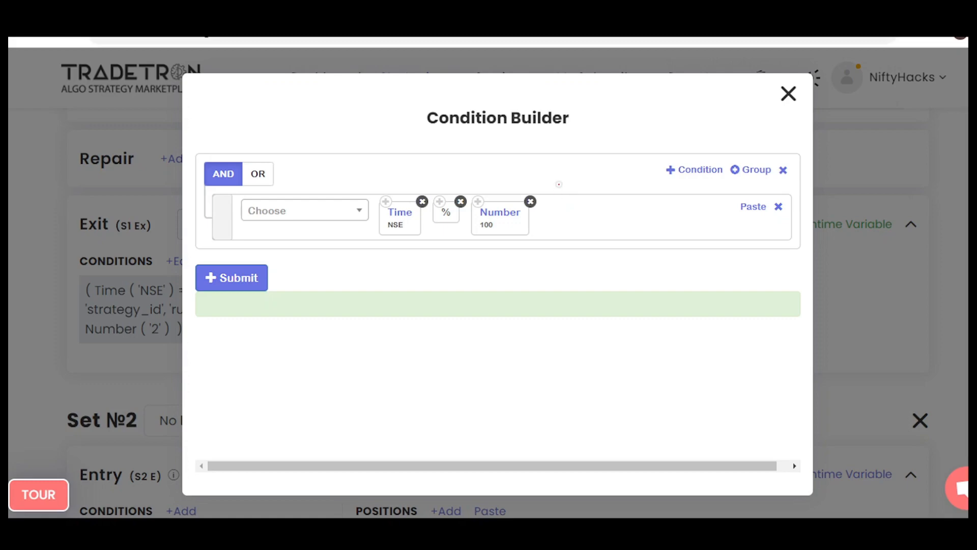
{"action": "mouse_move", "coordinate": [549, 210]}
{"action": "left_mouse_down"}
{"action": "mouse_move", "coordinate": [564, 216]}
{"action": "mouse_move", "coordinate": [551, 226]}
{"action": "mouse_move", "coordinate": [631, 209]}
{"action": "left_mouse_up"}
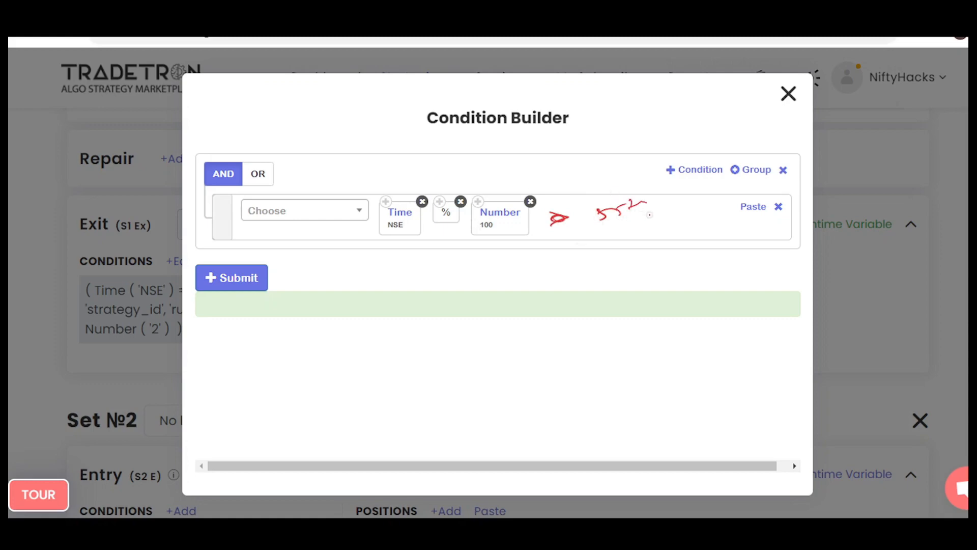
- Add two condition groups and move the Time % Number 100 row into the first group
{"action": "left_click", "coordinate": [752, 170]}
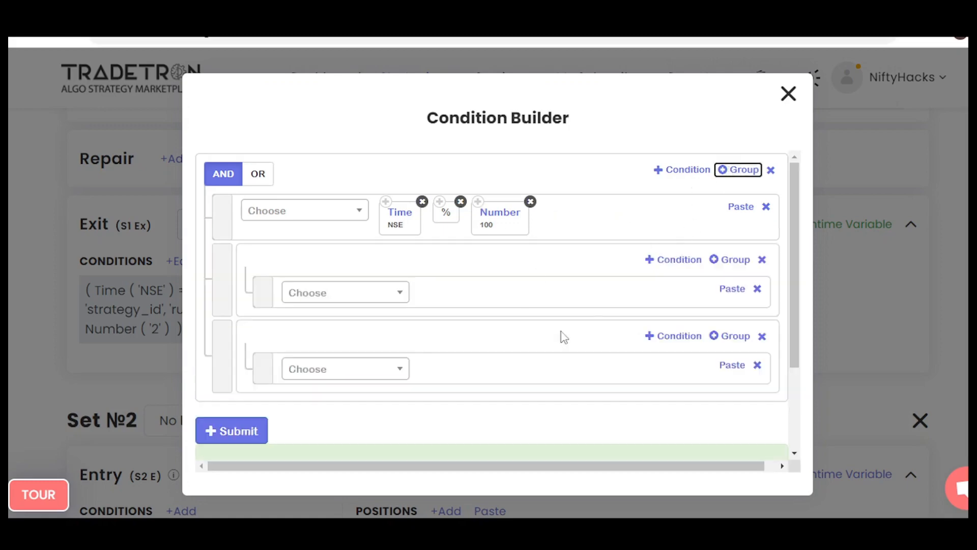
{"action": "left_click", "coordinate": [722, 169]}
{"action": "left_click_drag", "start_coordinate": [213, 232], "coordinate": [252, 274]}
- Join the two groups with OR and give each group two condition rows combined with AND
{"action": "left_click", "coordinate": [677, 210]}
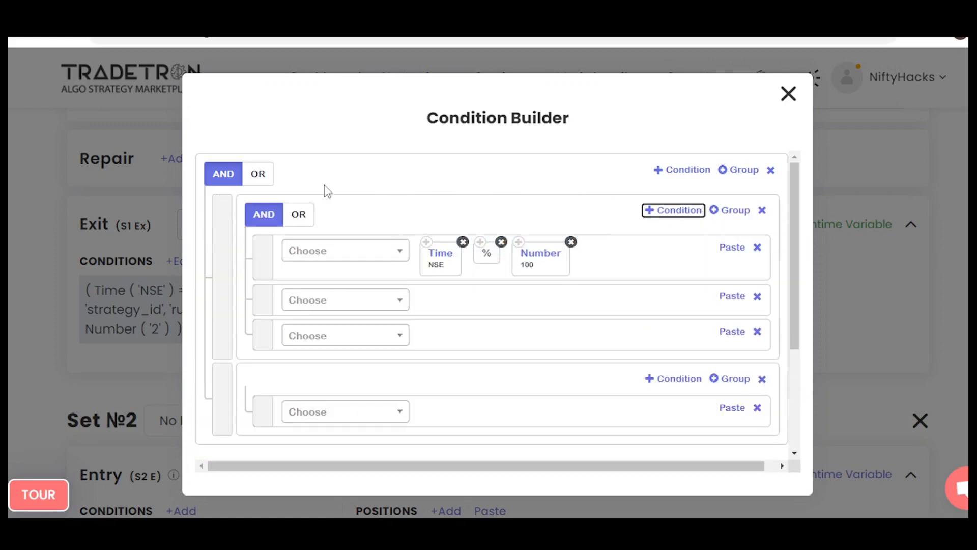
{"action": "left_click", "coordinate": [260, 175]}
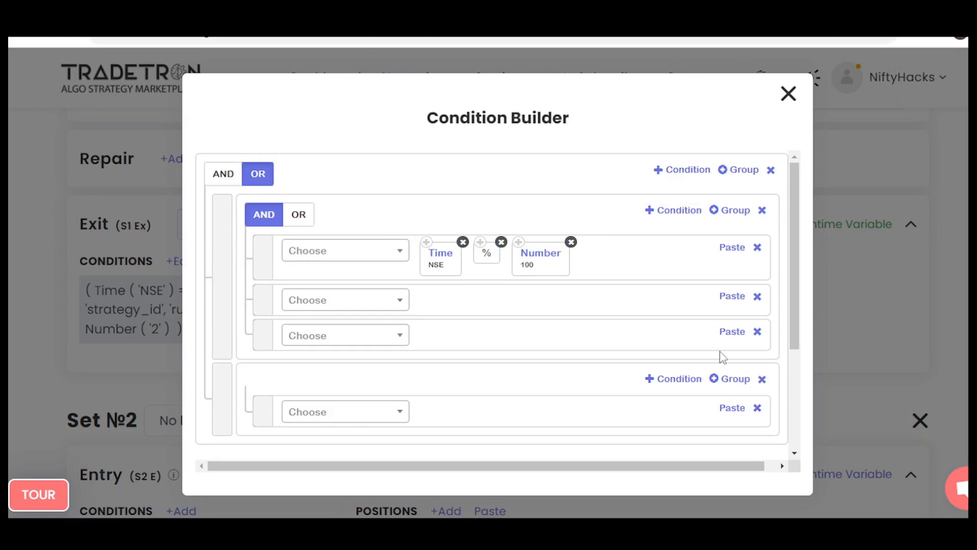
{"action": "left_click", "coordinate": [757, 332]}
{"action": "left_click", "coordinate": [673, 344]}
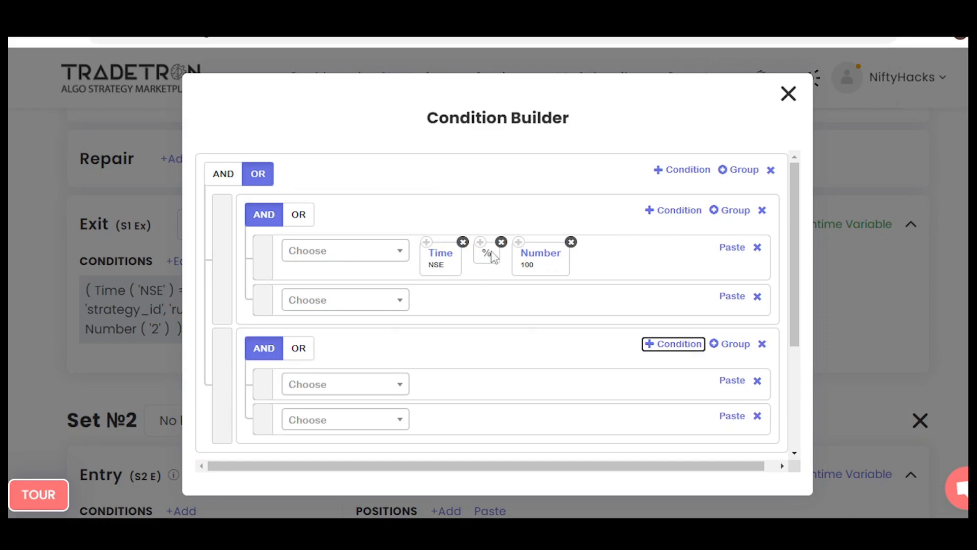
- Extend the first group's Time % Number 100 row with >= and Number 55
{"action": "left_click", "coordinate": [384, 263]}
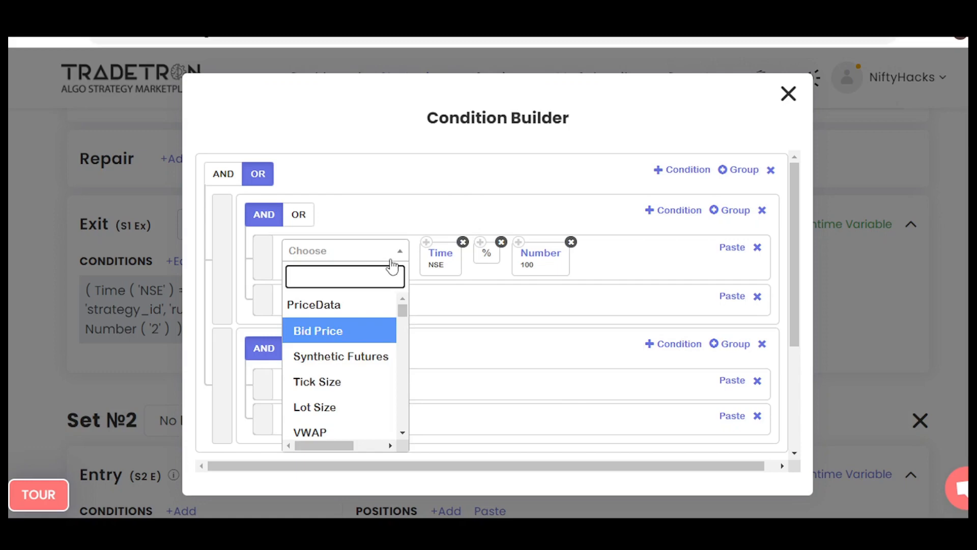
{"action": "type", "text": ">"}
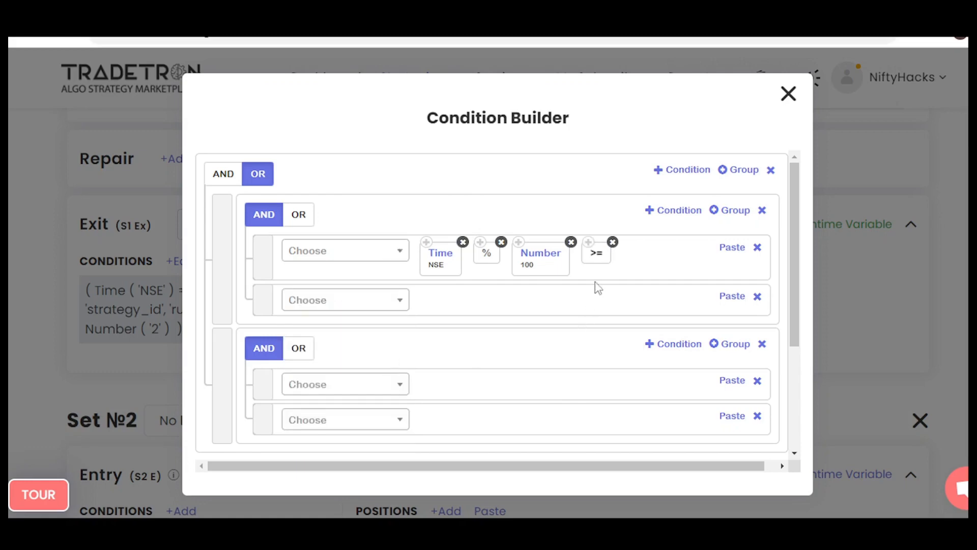
{"action": "left_click", "coordinate": [331, 258]}
{"action": "type", "text": "num"}
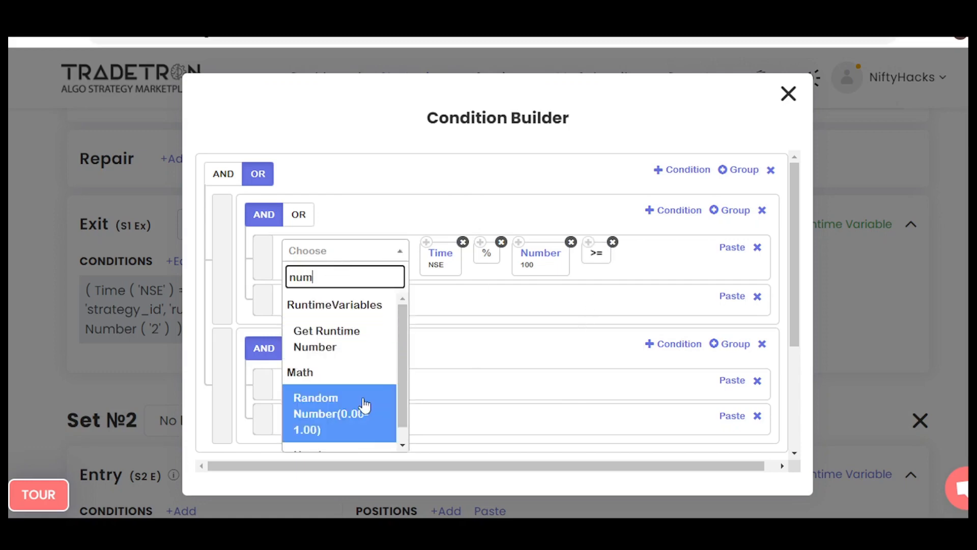
{"action": "left_click", "coordinate": [358, 447]}
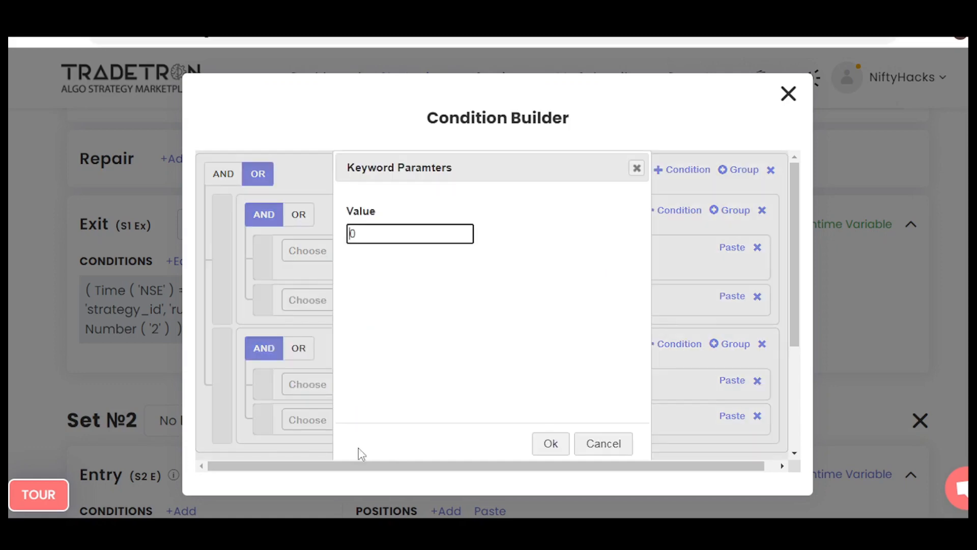
{"action": "double_click", "coordinate": [392, 235]}
{"action": "type", "text": "55"}
{"action": "left_click", "coordinate": [550, 444]}
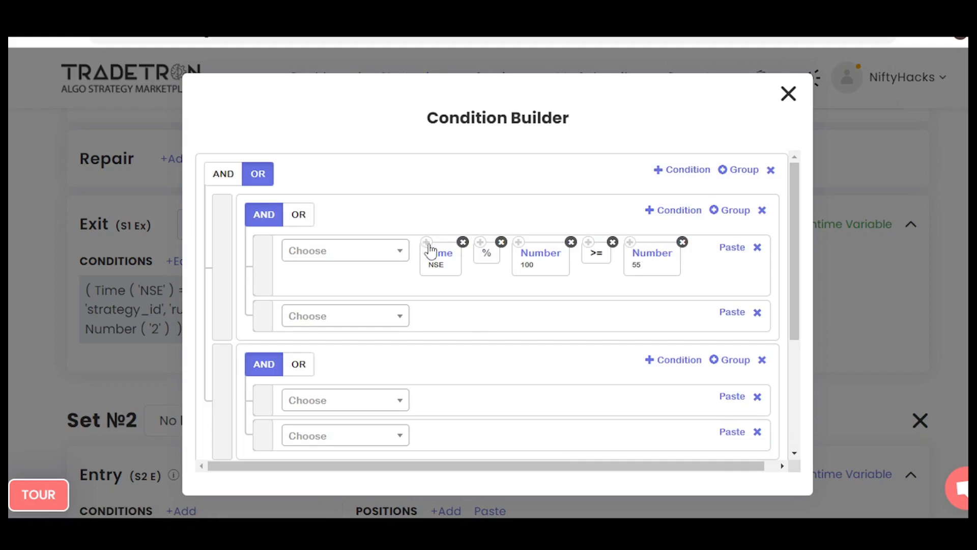
- Paste Time % Number 100 into the second group's first row and complete the comparison with < Number 55
{"action": "left_click", "coordinate": [730, 397]}
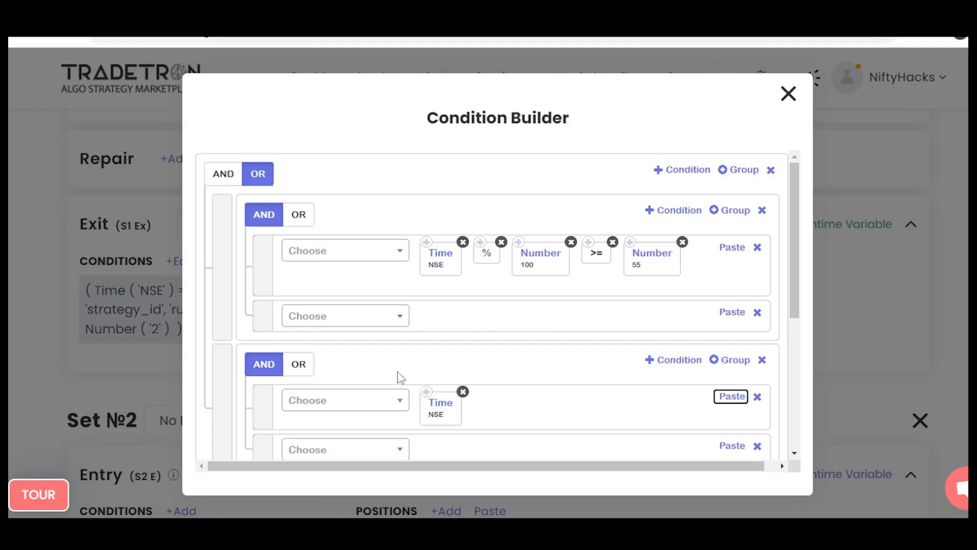
{"action": "left_click", "coordinate": [730, 397]}
{"action": "left_click", "coordinate": [731, 397]}
{"action": "left_click", "coordinate": [331, 405]}
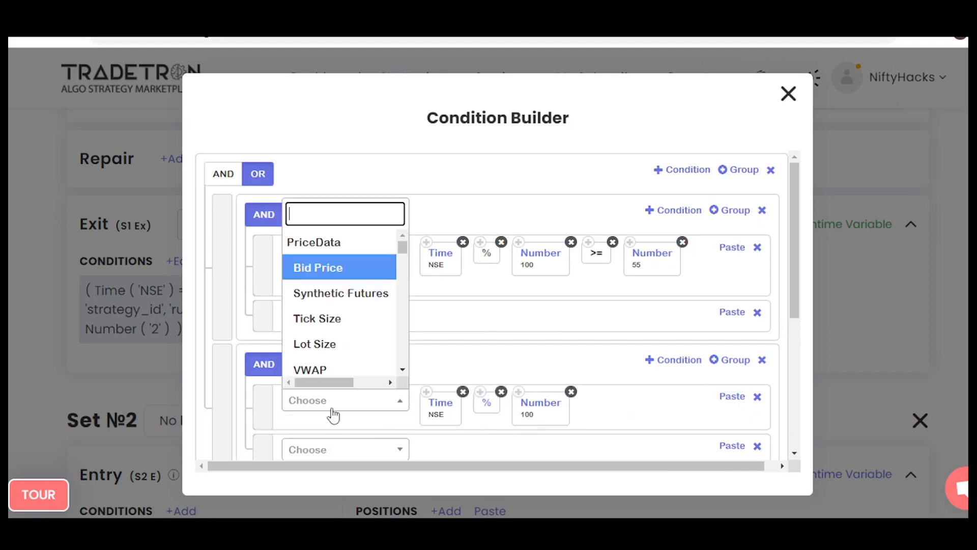
{"action": "type", "text": "<"}
{"action": "left_click", "coordinate": [344, 374]}
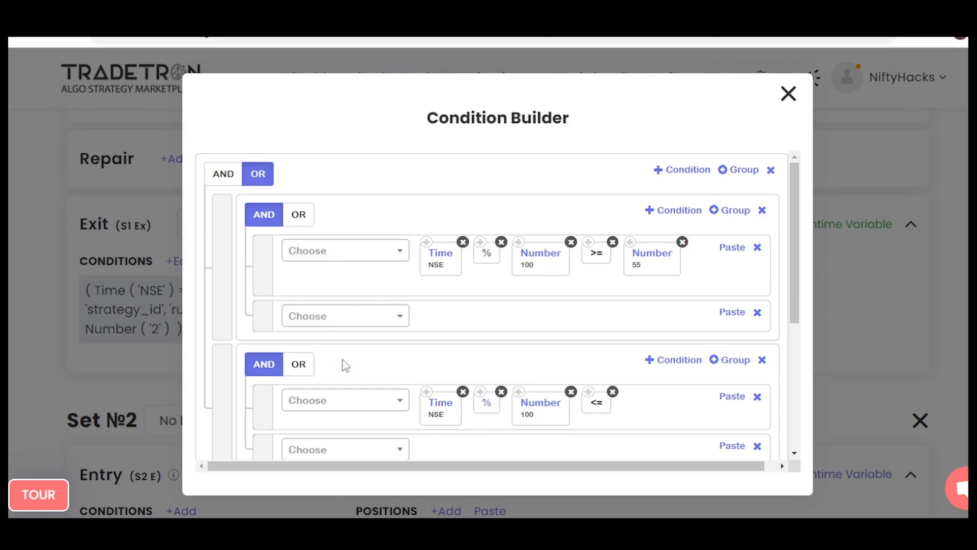
{"action": "left_click", "coordinate": [613, 391]}
{"action": "left_click", "coordinate": [381, 407]}
{"action": "type", "text": "<"}
{"action": "left_click", "coordinate": [358, 352]}
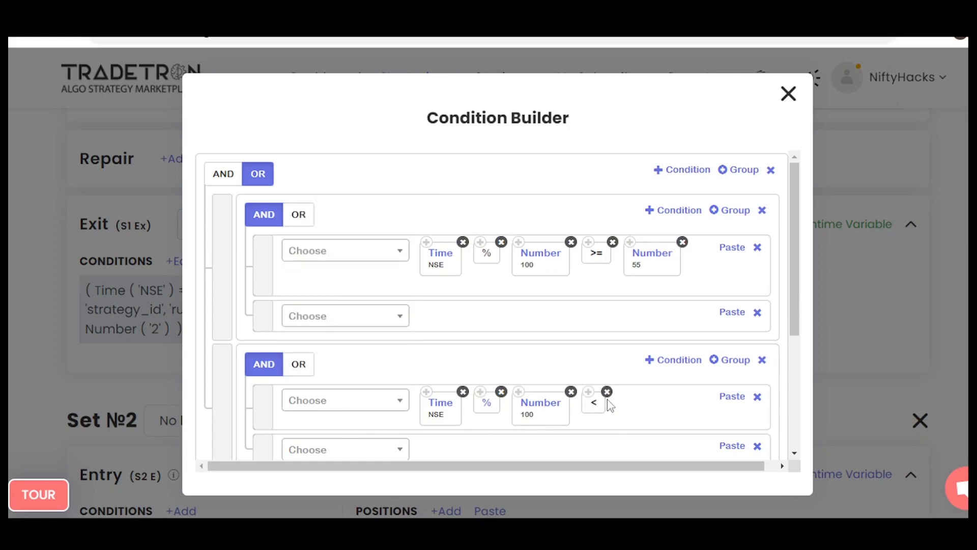
{"action": "left_click", "coordinate": [725, 394]}
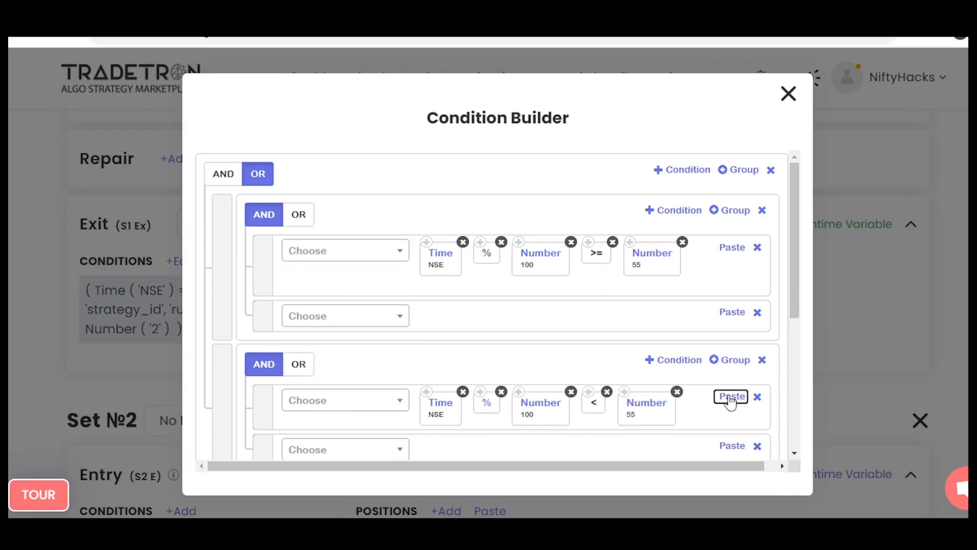
- Circle the second group's < Number 55 comparison and handwrite 954 + 5 across the first group's empty row
{"action": "scroll", "coordinate": [666, 375], "scroll_direction": "down", "scroll_amount": 2}
{"action": "scroll", "coordinate": [657, 255], "scroll_direction": "up", "scroll_amount": 2}
{"action": "left_click_drag", "start_coordinate": [795, 306], "coordinate": [798, 331]}
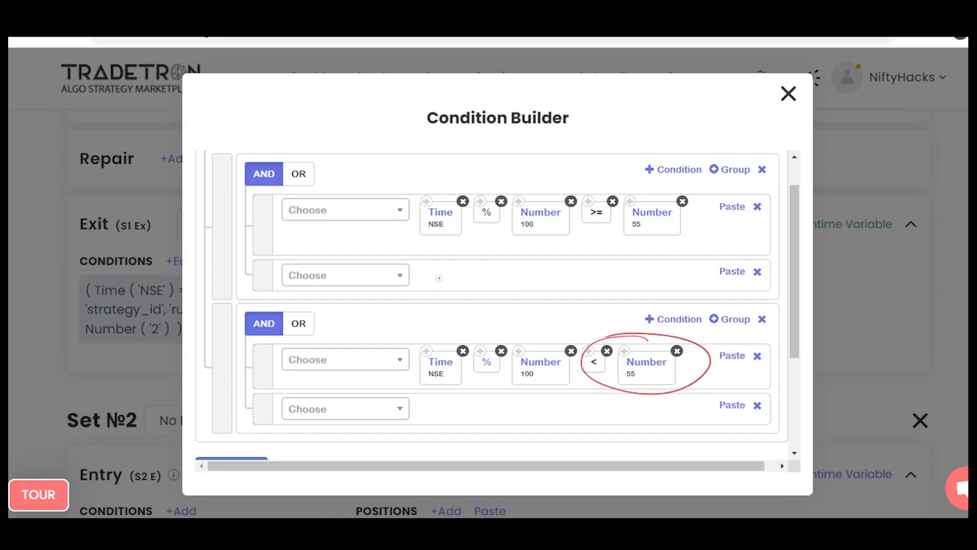
{"action": "left_click_drag", "start_coordinate": [439, 278], "coordinate": [436, 294]}
{"action": "left_click_drag", "start_coordinate": [454, 276], "coordinate": [461, 292]}
{"action": "left_click_drag", "start_coordinate": [455, 278], "coordinate": [526, 274]}
{"action": "left_click_drag", "start_coordinate": [520, 265], "coordinate": [519, 283]}
{"action": "left_click_drag", "start_coordinate": [546, 265], "coordinate": [547, 284]}
- Finish the handwritten sum with = 959, circle and cross-mark 959, and underline the second group's Time % Number 100
{"action": "mouse_move", "coordinate": [548, 268]}
{"action": "left_mouse_down"}
{"action": "mouse_move", "coordinate": [569, 260]}
{"action": "mouse_move", "coordinate": [591, 283]}
{"action": "mouse_move", "coordinate": [641, 282]}
{"action": "left_mouse_up"}
{"action": "mouse_move", "coordinate": [643, 270]}
{"action": "left_mouse_down"}
{"action": "mouse_move", "coordinate": [662, 266]}
{"action": "mouse_move", "coordinate": [658, 282]}
{"action": "left_mouse_up"}
{"action": "mouse_move", "coordinate": [657, 258]}
{"action": "left_mouse_down"}
{"action": "mouse_move", "coordinate": [637, 305]}
{"action": "mouse_move", "coordinate": [637, 262]}
{"action": "left_mouse_up"}
{"action": "left_click_drag", "start_coordinate": [593, 288], "coordinate": [597, 310]}
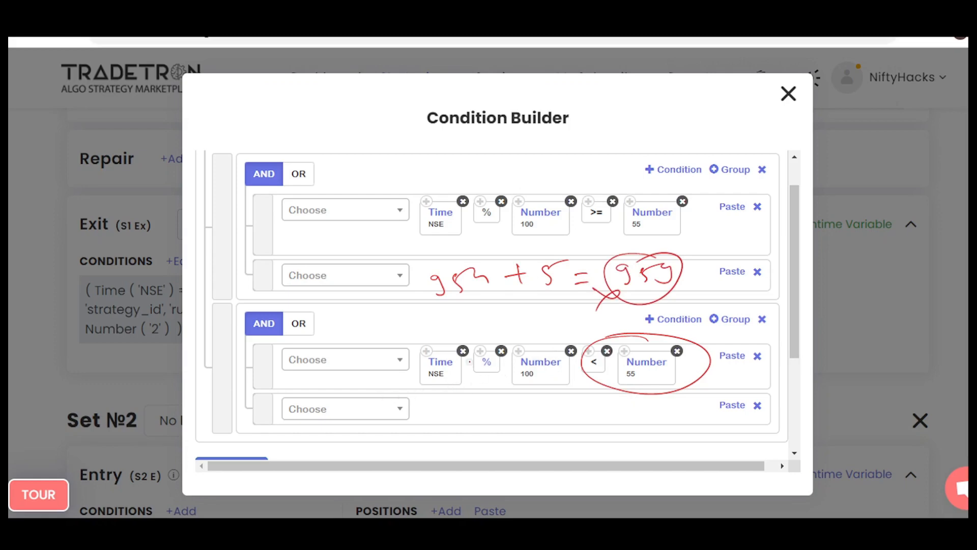
{"action": "left_click_drag", "start_coordinate": [424, 378], "coordinate": [614, 377]}
{"action": "left_click_drag", "start_coordinate": [456, 390], "coordinate": [592, 383]}
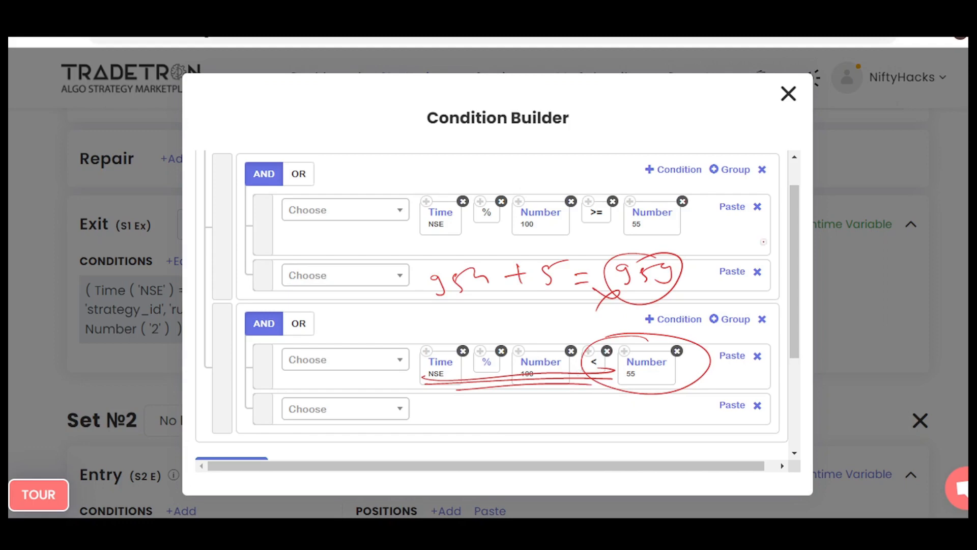
- Start the second group's second row with the Time keyword for NSE followed by >=
{"action": "left_click", "coordinate": [376, 418]}
{"action": "type", "text": "t"}
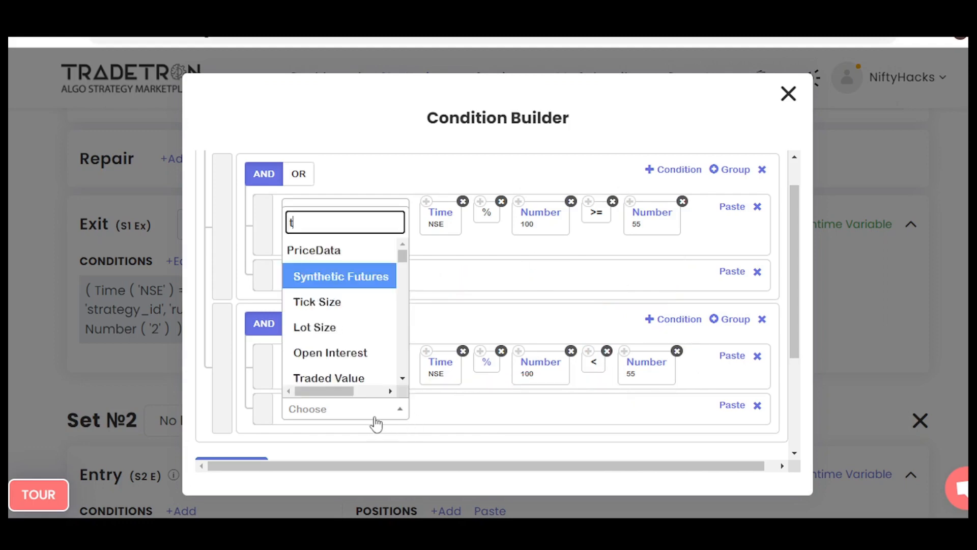
{"action": "type", "text": "im"}
{"action": "left_click", "coordinate": [349, 389]}
{"action": "left_click", "coordinate": [551, 441]}
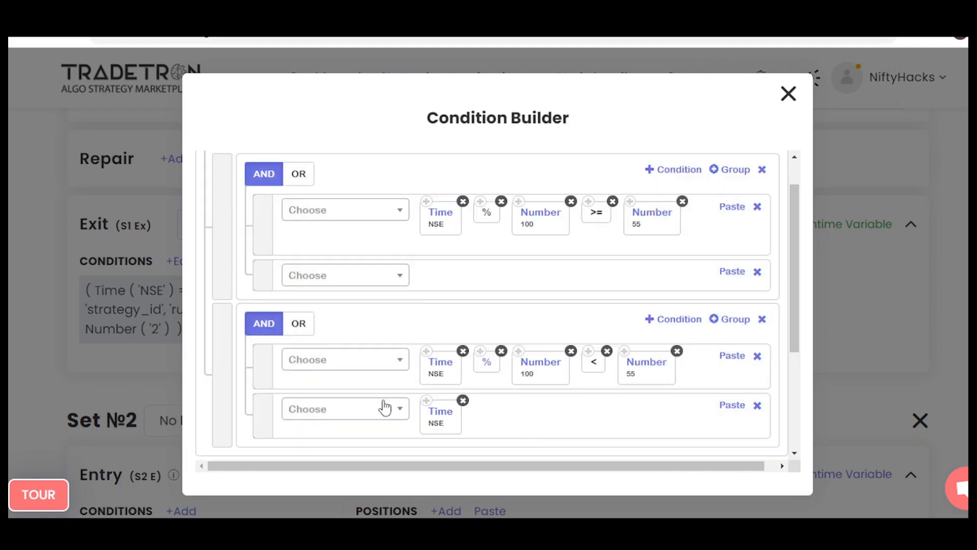
{"action": "left_click", "coordinate": [385, 407]}
{"action": "type", "text": ">"}
{"action": "left_click", "coordinate": [363, 385]}
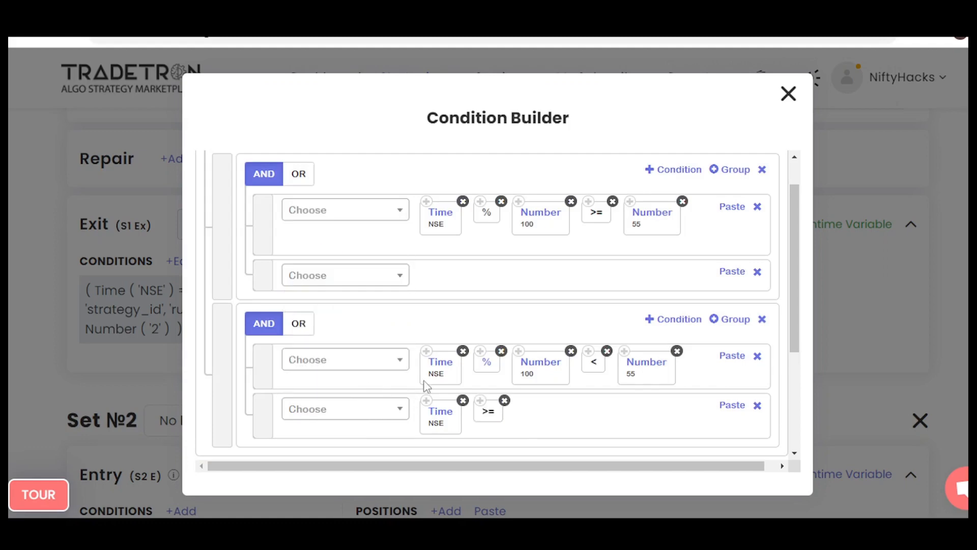
- Add Get Runtime with the variable name ent after the >= operator
{"action": "left_click", "coordinate": [385, 411]}
{"action": "type", "text": "run"}
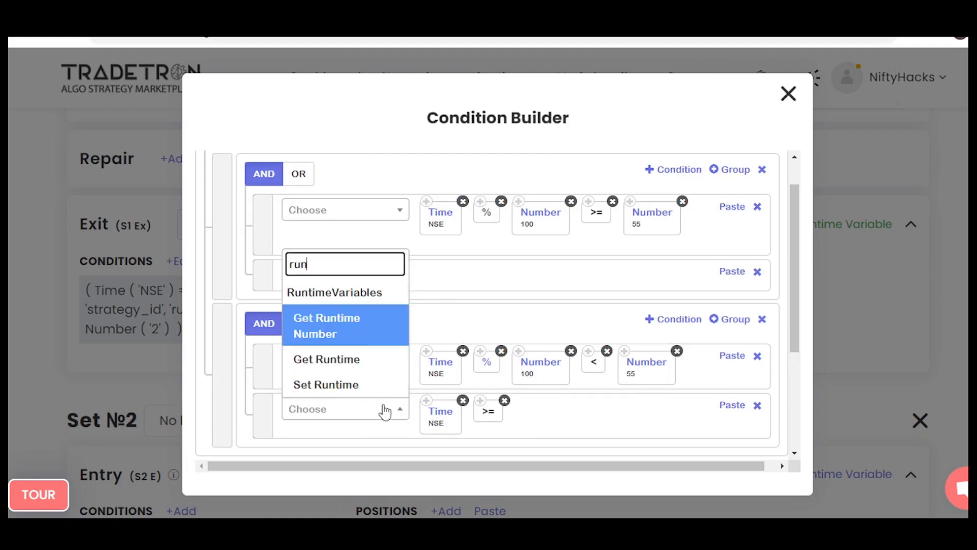
{"action": "left_click", "coordinate": [365, 384]}
{"action": "type", "text": "e"}
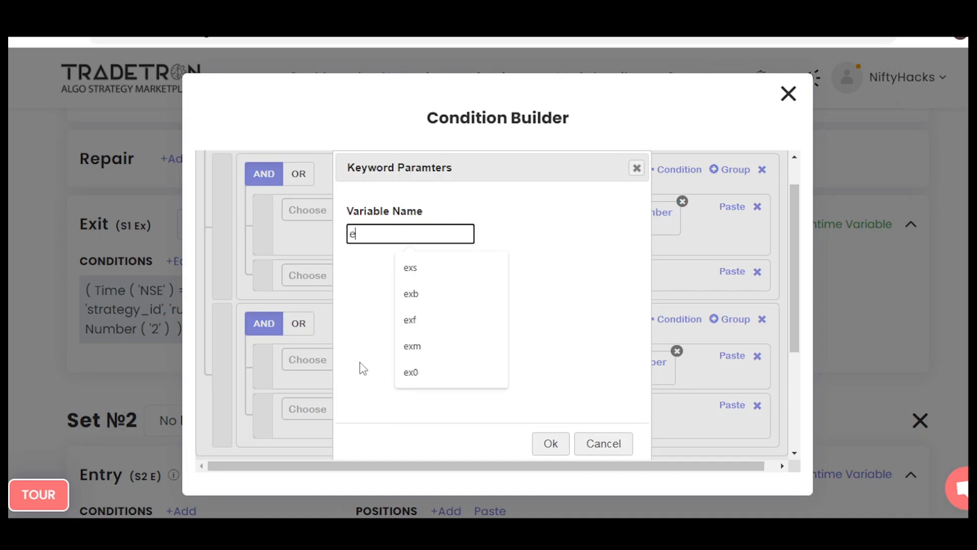
{"action": "type", "text": "nt"}
{"action": "left_click", "coordinate": [544, 450]}
- Append + and Number 5 after Get Runtime ent in the second group's second row
{"action": "left_click", "coordinate": [381, 415]}
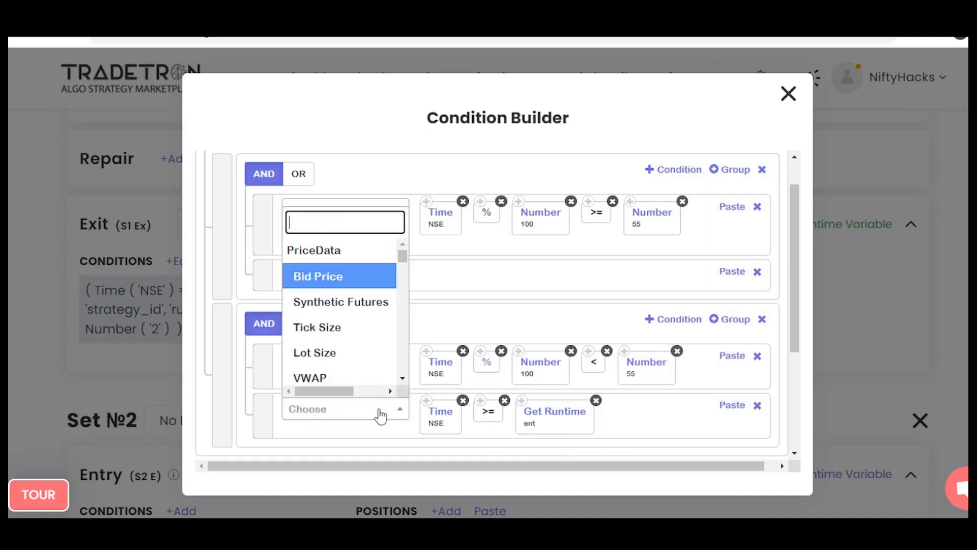
{"action": "type", "text": "+"}
{"action": "left_click", "coordinate": [364, 384]}
{"action": "left_click", "coordinate": [387, 415]}
{"action": "type", "text": "num"}
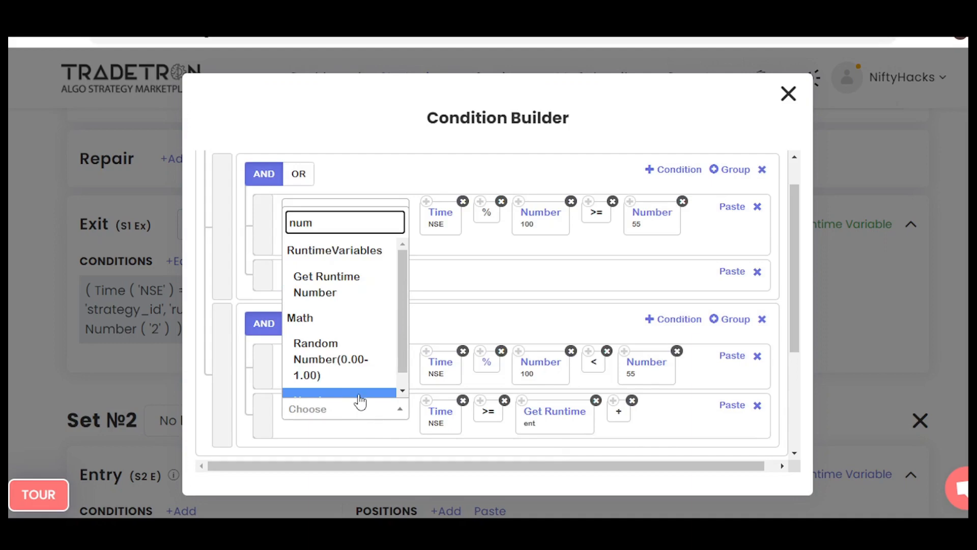
{"action": "left_click", "coordinate": [357, 393]}
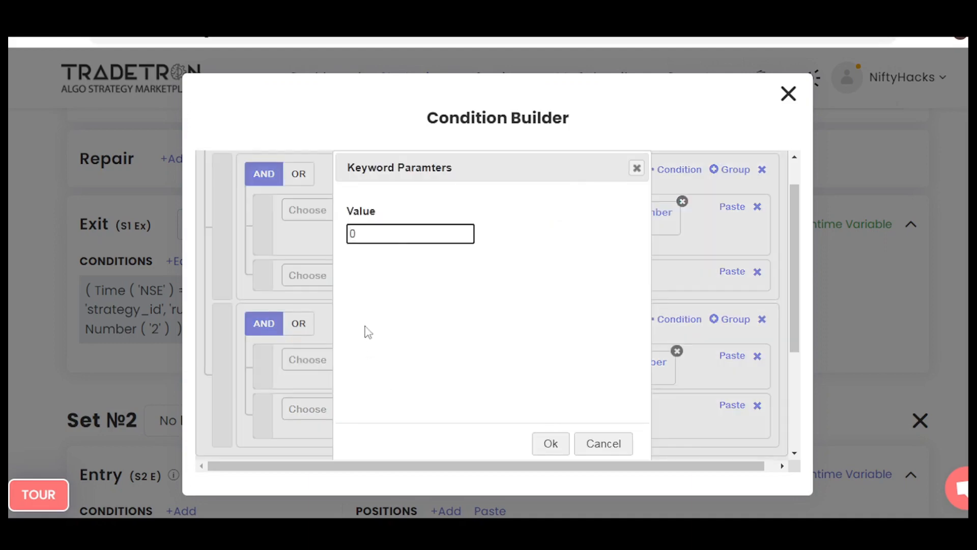
{"action": "left_click", "coordinate": [393, 230]}
{"action": "key", "text": "BackSpace"}
{"action": "type", "text": "5"}
{"action": "left_click", "coordinate": [551, 444]}
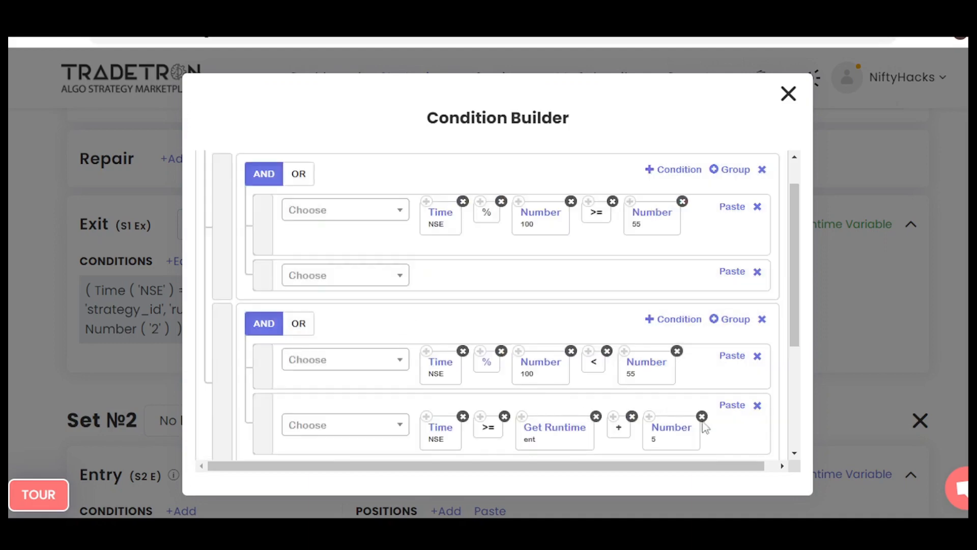
- Draw an arrow up from Get Runtime and handwrite 915 + 5 → 920 and 945 + 5 → 950, circling both results
{"action": "scroll", "coordinate": [731, 423], "scroll_direction": "down", "scroll_amount": 2}
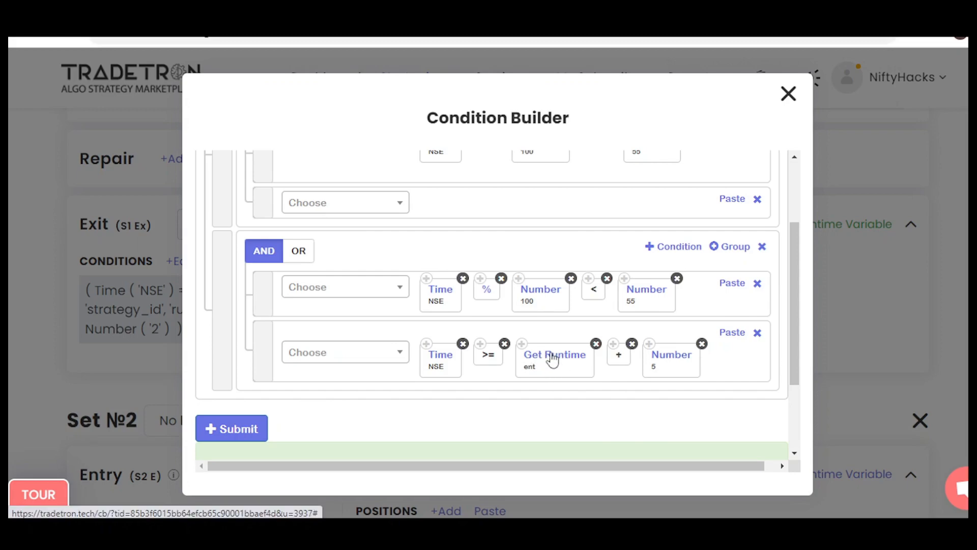
{"action": "mouse_move", "coordinate": [544, 347]}
{"action": "left_mouse_down"}
{"action": "mouse_move", "coordinate": [523, 271]}
{"action": "mouse_move", "coordinate": [533, 277]}
{"action": "left_mouse_up"}
{"action": "mouse_move", "coordinate": [494, 235]}
{"action": "left_mouse_down"}
{"action": "mouse_move", "coordinate": [489, 252]}
{"action": "mouse_move", "coordinate": [527, 250]}
{"action": "left_mouse_up"}
{"action": "left_click_drag", "start_coordinate": [524, 235], "coordinate": [573, 236]}
{"action": "mouse_move", "coordinate": [567, 229]}
{"action": "left_mouse_down"}
{"action": "mouse_move", "coordinate": [568, 246]}
{"action": "mouse_move", "coordinate": [718, 214]}
{"action": "mouse_move", "coordinate": [667, 203]}
{"action": "left_mouse_up"}
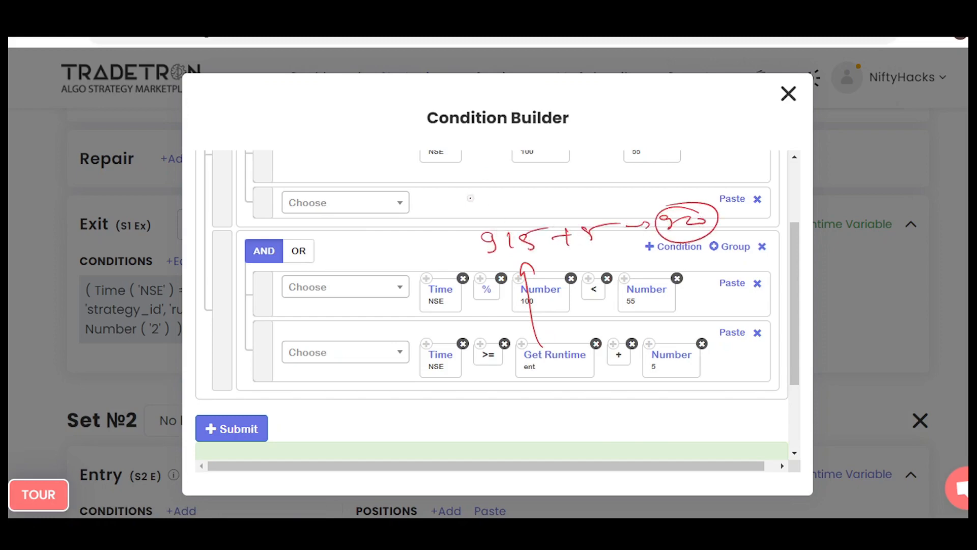
{"action": "mouse_move", "coordinate": [474, 195]}
{"action": "left_mouse_down"}
{"action": "mouse_move", "coordinate": [465, 210]}
{"action": "mouse_move", "coordinate": [526, 193]}
{"action": "left_mouse_up"}
{"action": "mouse_move", "coordinate": [536, 197]}
{"action": "left_mouse_down"}
{"action": "mouse_move", "coordinate": [559, 189]}
{"action": "mouse_move", "coordinate": [549, 203]}
{"action": "left_mouse_up"}
{"action": "mouse_move", "coordinate": [569, 192]}
{"action": "left_mouse_down"}
{"action": "mouse_move", "coordinate": [662, 195]}
{"action": "mouse_move", "coordinate": [708, 177]}
{"action": "mouse_move", "coordinate": [677, 163]}
{"action": "left_mouse_up"}
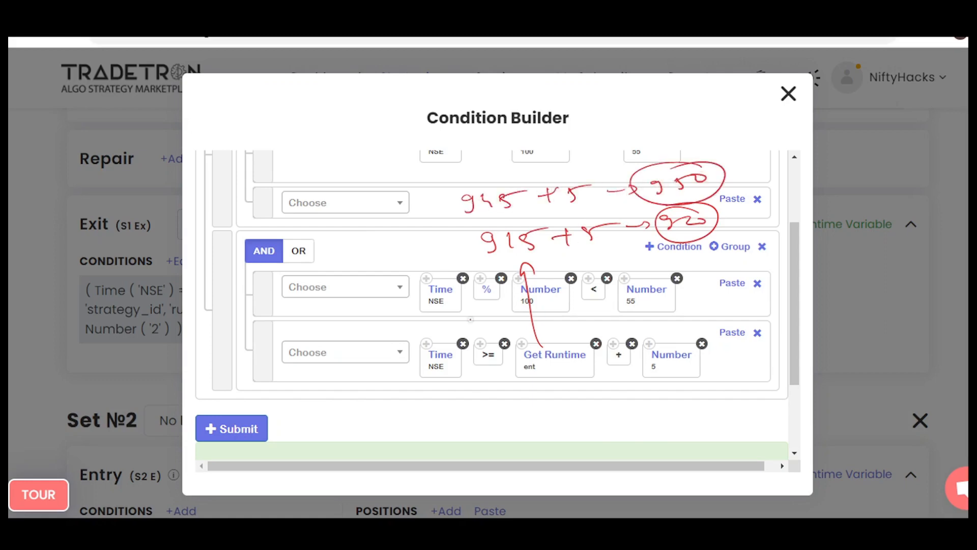
- Handwrite 1348 + 5 as a column addition with its result and underline the result
{"action": "mouse_move", "coordinate": [340, 233]}
{"action": "left_mouse_down"}
{"action": "mouse_move", "coordinate": [342, 254]}
{"action": "mouse_move", "coordinate": [388, 249]}
{"action": "mouse_move", "coordinate": [415, 223]}
{"action": "left_mouse_up"}
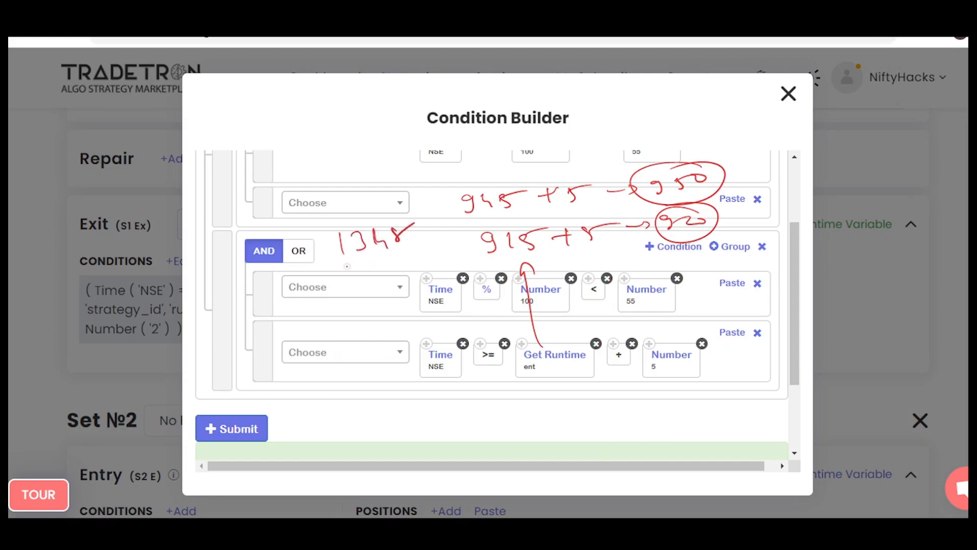
{"action": "left_click_drag", "start_coordinate": [318, 277], "coordinate": [337, 271]}
{"action": "left_click_drag", "start_coordinate": [333, 266], "coordinate": [336, 290]}
{"action": "mouse_move", "coordinate": [402, 254]}
{"action": "left_mouse_down"}
{"action": "mouse_move", "coordinate": [394, 268]}
{"action": "mouse_move", "coordinate": [413, 247]}
{"action": "left_mouse_up"}
{"action": "left_click_drag", "start_coordinate": [315, 305], "coordinate": [453, 270]}
{"action": "mouse_move", "coordinate": [360, 305]}
{"action": "left_mouse_down"}
{"action": "mouse_move", "coordinate": [363, 322]}
{"action": "mouse_move", "coordinate": [419, 312]}
{"action": "left_mouse_up"}
{"action": "left_click_drag", "start_coordinate": [371, 331], "coordinate": [446, 312]}
{"action": "left_click_drag", "start_coordinate": [402, 327], "coordinate": [439, 321]}
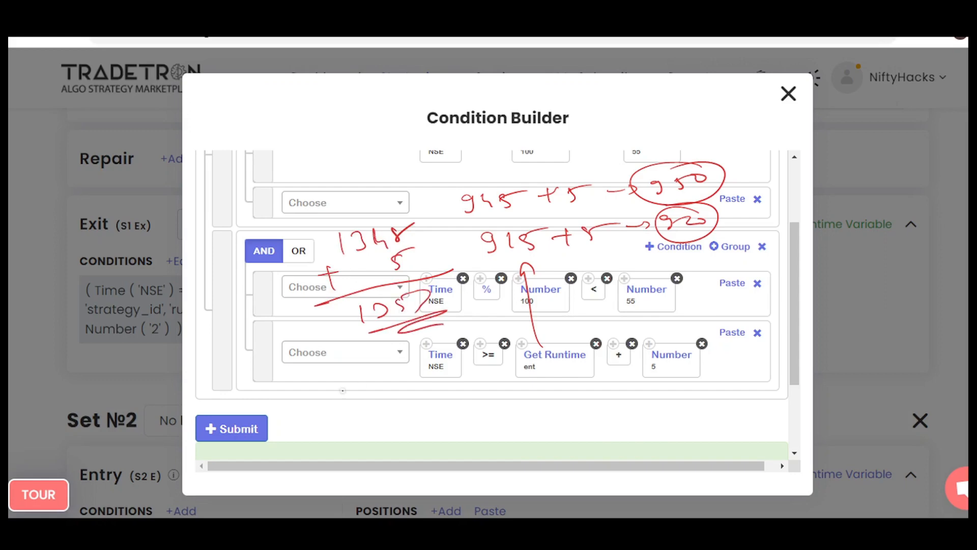
- Circle the result of the column addition and clear all annotations
{"action": "mouse_move", "coordinate": [398, 291]}
{"action": "left_mouse_down"}
{"action": "mouse_move", "coordinate": [330, 326]}
{"action": "mouse_move", "coordinate": [453, 271]}
{"action": "left_mouse_up"}
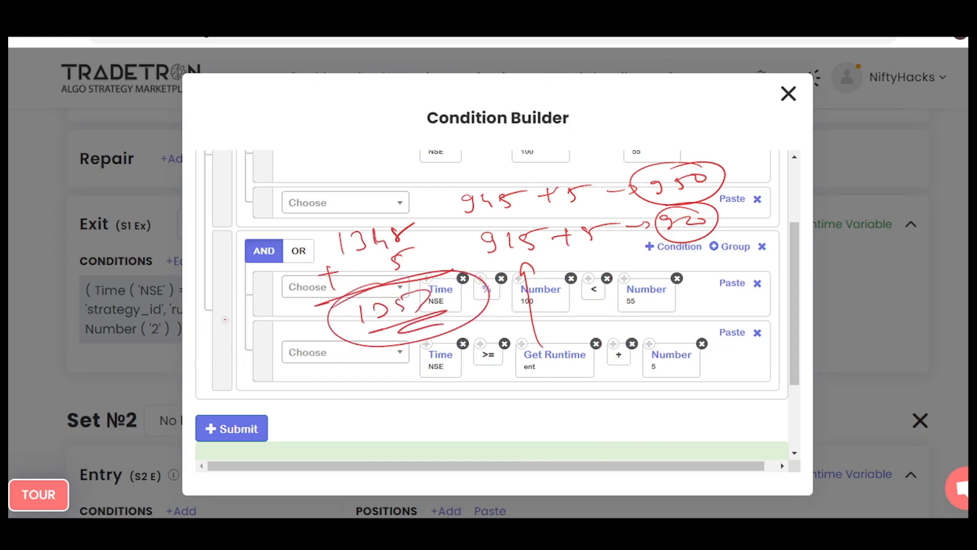
{"action": "mouse_move", "coordinate": [436, 296]}
{"action": "left_mouse_down"}
{"action": "mouse_move", "coordinate": [433, 319]}
{"action": "mouse_move", "coordinate": [462, 291]}
{"action": "left_mouse_up"}
{"action": "key", "text": "e"}
- Circle both rows of the second group, mark Number 55 with repeated circles, and handwrite 60 beside the dialog title
{"action": "mouse_move", "coordinate": [534, 270]}
{"action": "left_mouse_down"}
{"action": "mouse_move", "coordinate": [377, 398]}
{"action": "mouse_move", "coordinate": [418, 244]}
{"action": "left_mouse_up"}
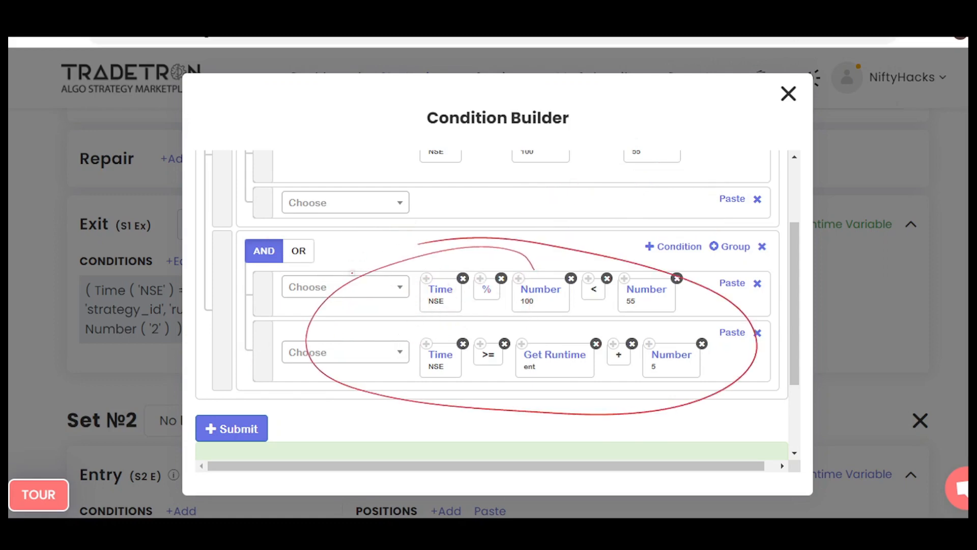
{"action": "mouse_move", "coordinate": [660, 266]}
{"action": "left_mouse_down"}
{"action": "mouse_move", "coordinate": [643, 326]}
{"action": "mouse_move", "coordinate": [634, 261]}
{"action": "mouse_move", "coordinate": [614, 298]}
{"action": "mouse_move", "coordinate": [636, 309]}
{"action": "left_mouse_up"}
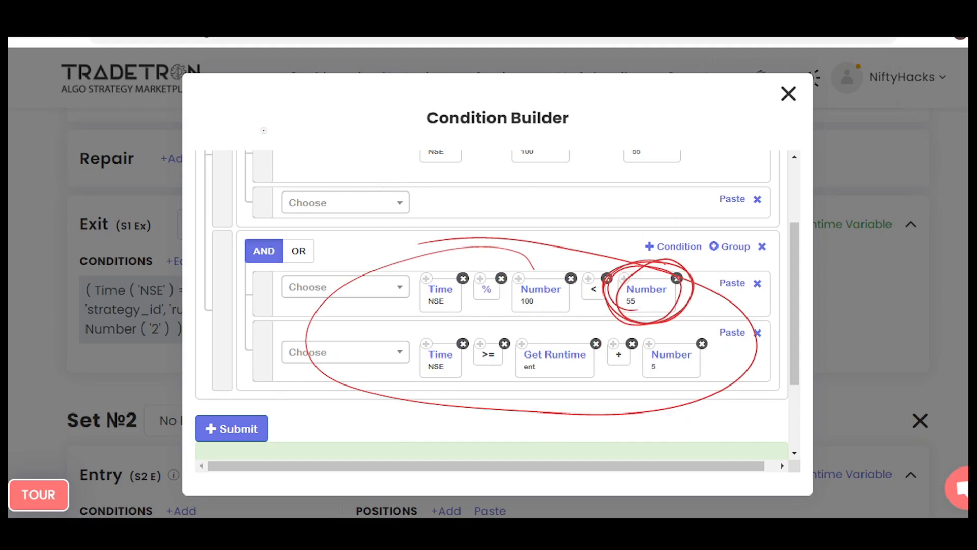
{"action": "left_click_drag", "start_coordinate": [250, 116], "coordinate": [238, 129]}
{"action": "mouse_move", "coordinate": [269, 124]}
{"action": "left_mouse_down"}
{"action": "mouse_move", "coordinate": [265, 134]}
{"action": "mouse_move", "coordinate": [269, 125]}
{"action": "left_mouse_up"}
{"action": "left_click_drag", "start_coordinate": [644, 257], "coordinate": [690, 270]}
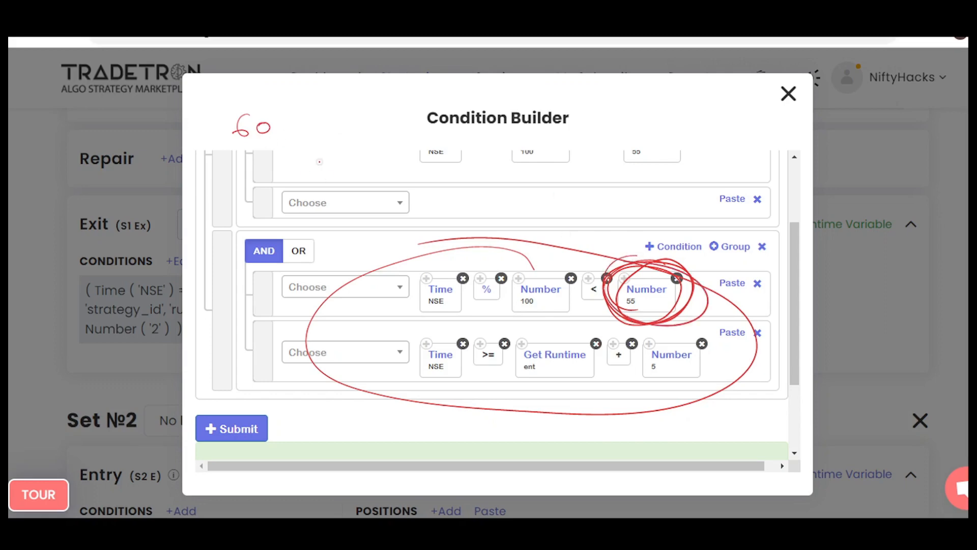
- Extend the handwriting to 60 - 5 = 55, link the circled 55 to Number 55 with an arrow, and clear all annotations
{"action": "left_click_drag", "start_coordinate": [278, 131], "coordinate": [296, 130]}
{"action": "left_click_drag", "start_coordinate": [315, 122], "coordinate": [312, 137]}
{"action": "mouse_move", "coordinate": [313, 121]}
{"action": "left_mouse_down"}
{"action": "mouse_move", "coordinate": [365, 130]}
{"action": "mouse_move", "coordinate": [367, 140]}
{"action": "left_mouse_up"}
{"action": "left_click_drag", "start_coordinate": [400, 137], "coordinate": [425, 141]}
{"action": "mouse_move", "coordinate": [423, 127]}
{"action": "left_mouse_down"}
{"action": "mouse_move", "coordinate": [434, 144]}
{"action": "mouse_move", "coordinate": [395, 124]}
{"action": "mouse_move", "coordinate": [466, 148]}
{"action": "mouse_move", "coordinate": [636, 153]}
{"action": "mouse_move", "coordinate": [648, 279]}
{"action": "mouse_move", "coordinate": [670, 260]}
{"action": "left_mouse_up"}
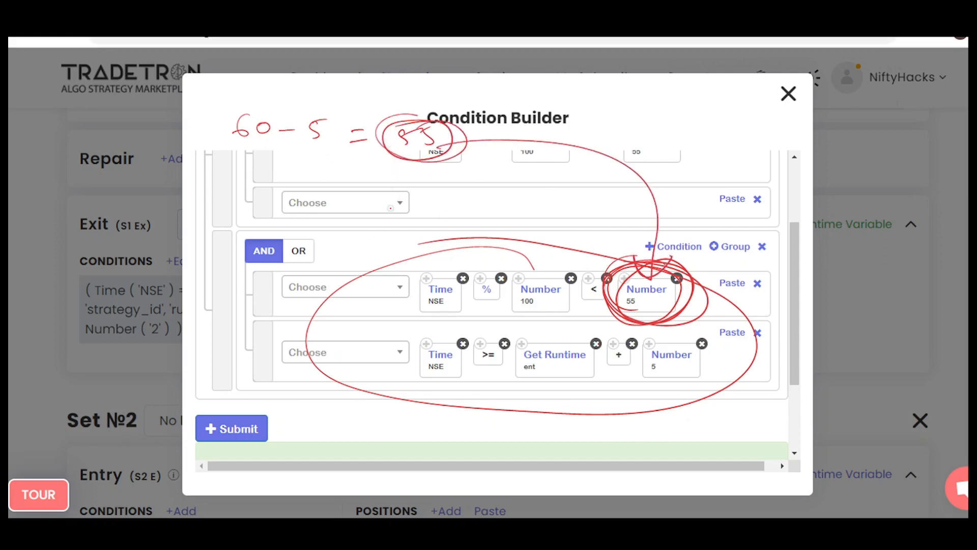
{"action": "key", "text": "Escape"}
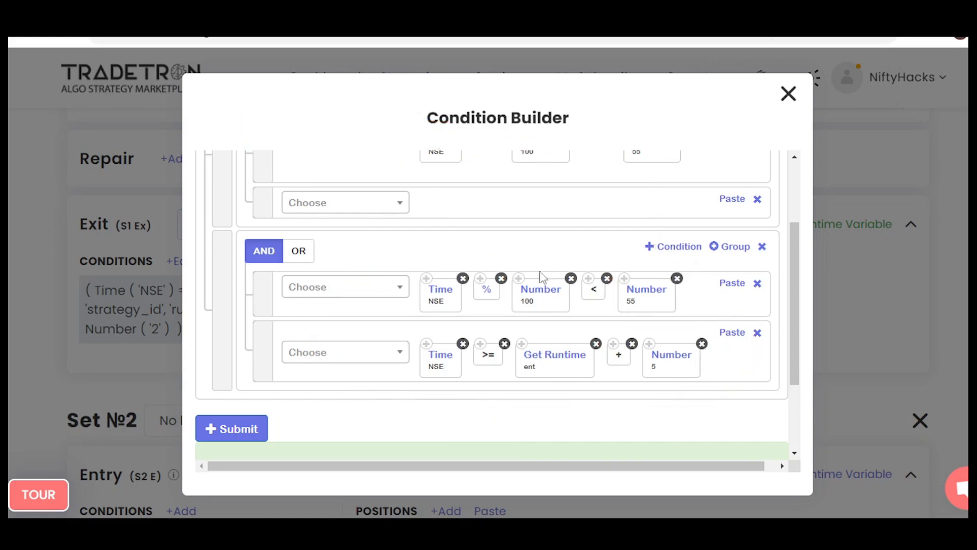
- Circle Number 55 in the first group and handwrite 955 + 5 = 960 above, circling 960 and adding a cross
{"action": "scroll", "coordinate": [632, 336], "scroll_direction": "up", "scroll_amount": 1}
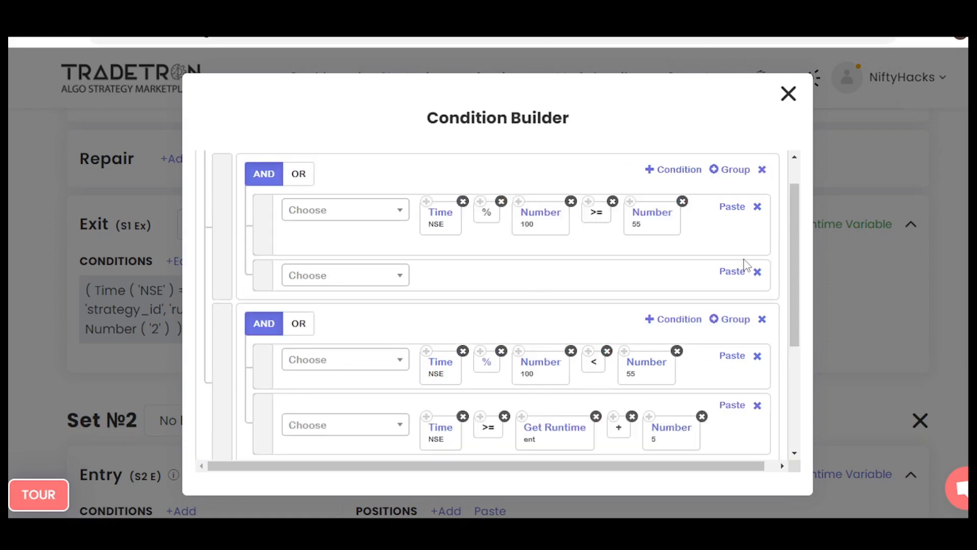
{"action": "mouse_move", "coordinate": [666, 201]}
{"action": "left_mouse_down"}
{"action": "mouse_move", "coordinate": [614, 206]}
{"action": "mouse_move", "coordinate": [639, 188]}
{"action": "left_mouse_up"}
{"action": "mouse_move", "coordinate": [258, 107]}
{"action": "left_mouse_down"}
{"action": "mouse_move", "coordinate": [253, 123]}
{"action": "mouse_move", "coordinate": [274, 117]}
{"action": "left_mouse_up"}
{"action": "left_click_drag", "start_coordinate": [272, 107], "coordinate": [283, 102]}
{"action": "mouse_move", "coordinate": [291, 101]}
{"action": "left_mouse_down"}
{"action": "mouse_move", "coordinate": [292, 111]}
{"action": "mouse_move", "coordinate": [311, 94]}
{"action": "mouse_move", "coordinate": [345, 103]}
{"action": "left_mouse_up"}
{"action": "mouse_move", "coordinate": [335, 95]}
{"action": "left_mouse_down"}
{"action": "mouse_move", "coordinate": [335, 112]}
{"action": "mouse_move", "coordinate": [370, 90]}
{"action": "mouse_move", "coordinate": [433, 106]}
{"action": "left_mouse_up"}
{"action": "left_click_drag", "start_coordinate": [455, 85], "coordinate": [453, 97]}
{"action": "left_click_drag", "start_coordinate": [465, 89], "coordinate": [465, 92]}
{"action": "mouse_move", "coordinate": [461, 79]}
{"action": "left_mouse_down"}
{"action": "mouse_move", "coordinate": [443, 113]}
{"action": "mouse_move", "coordinate": [481, 94]}
{"action": "left_mouse_up"}
{"action": "left_click_drag", "start_coordinate": [478, 93], "coordinate": [508, 85]}
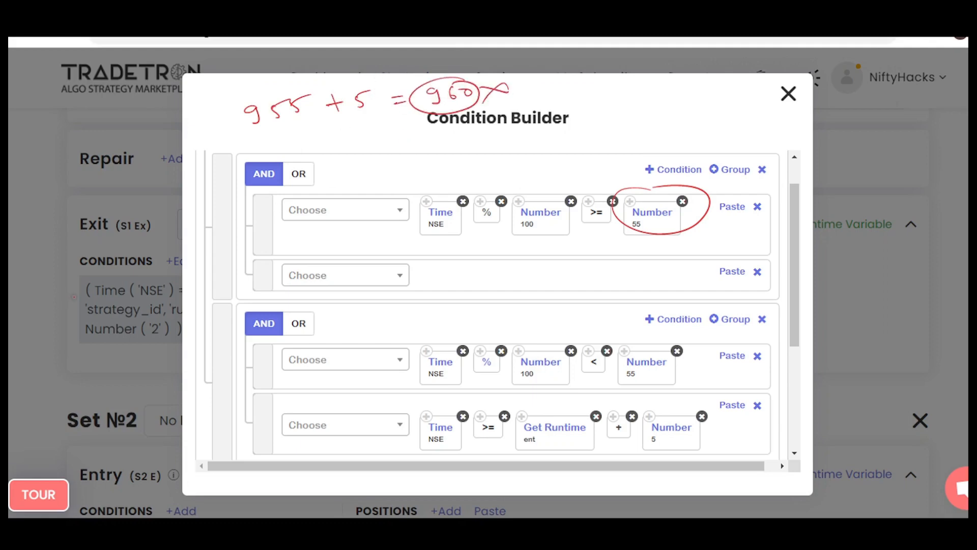
- Circle the 5 and 955 in the handwritten sum, write a boxed 1000 beside the title, and clear all annotations
{"action": "mouse_move", "coordinate": [357, 84]}
{"action": "left_mouse_down"}
{"action": "mouse_move", "coordinate": [380, 122]}
{"action": "mouse_move", "coordinate": [379, 84]}
{"action": "left_mouse_up"}
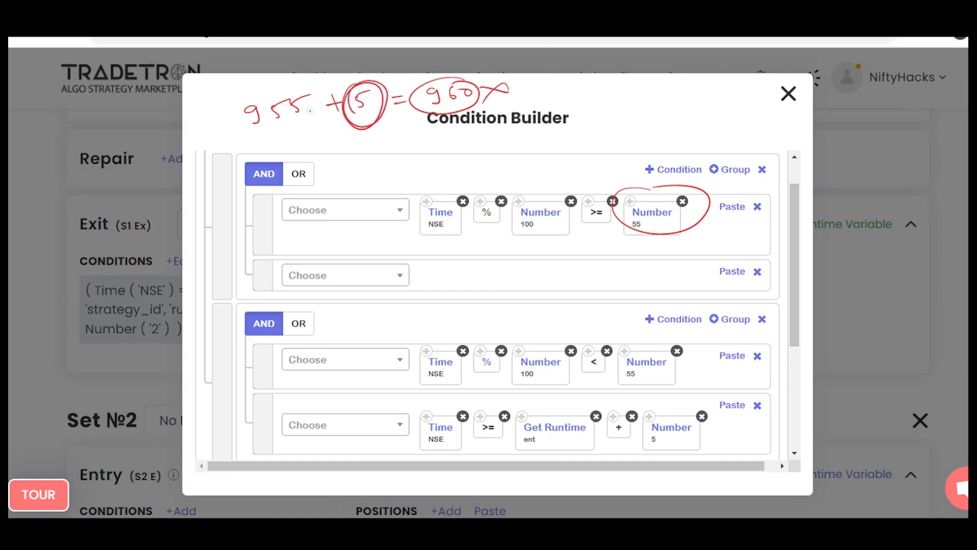
{"action": "mouse_move", "coordinate": [262, 91]}
{"action": "left_mouse_down"}
{"action": "mouse_move", "coordinate": [227, 122]}
{"action": "mouse_move", "coordinate": [306, 87]}
{"action": "left_mouse_up"}
{"action": "mouse_move", "coordinate": [378, 94]}
{"action": "left_mouse_down"}
{"action": "mouse_move", "coordinate": [392, 92]}
{"action": "mouse_move", "coordinate": [338, 96]}
{"action": "left_mouse_up"}
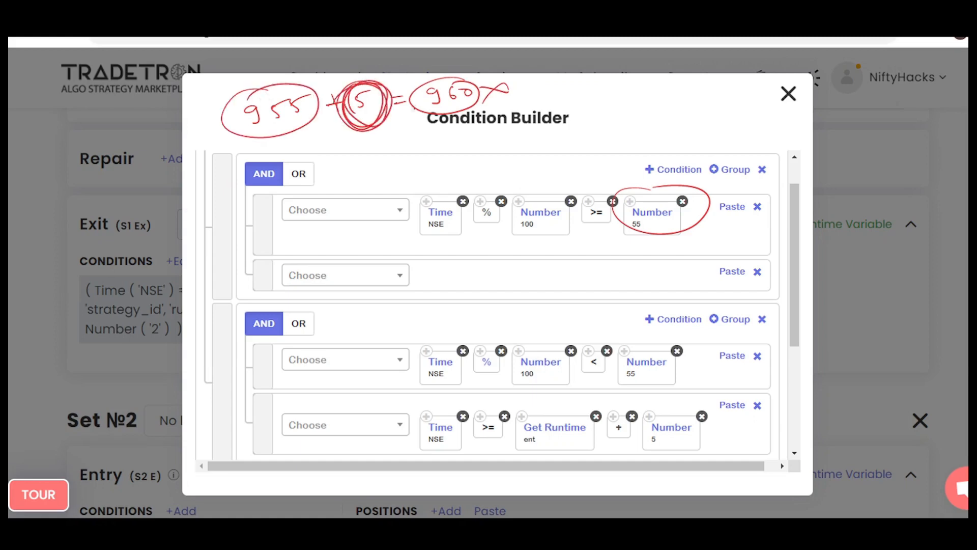
{"action": "left_click_drag", "start_coordinate": [669, 89], "coordinate": [671, 105]}
{"action": "left_click_drag", "start_coordinate": [682, 95], "coordinate": [723, 98]}
{"action": "mouse_move", "coordinate": [673, 83]}
{"action": "left_mouse_down"}
{"action": "mouse_move", "coordinate": [746, 109]}
{"action": "mouse_move", "coordinate": [688, 83]}
{"action": "left_mouse_up"}
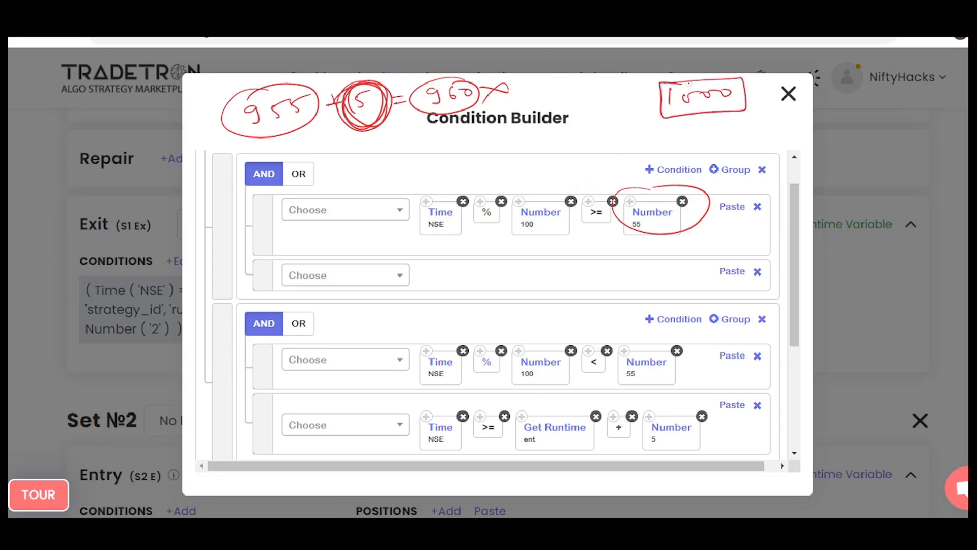
{"action": "mouse_move", "coordinate": [245, 94]}
{"action": "left_mouse_down"}
{"action": "mouse_move", "coordinate": [230, 135]}
{"action": "mouse_move", "coordinate": [260, 84]}
{"action": "left_mouse_up"}
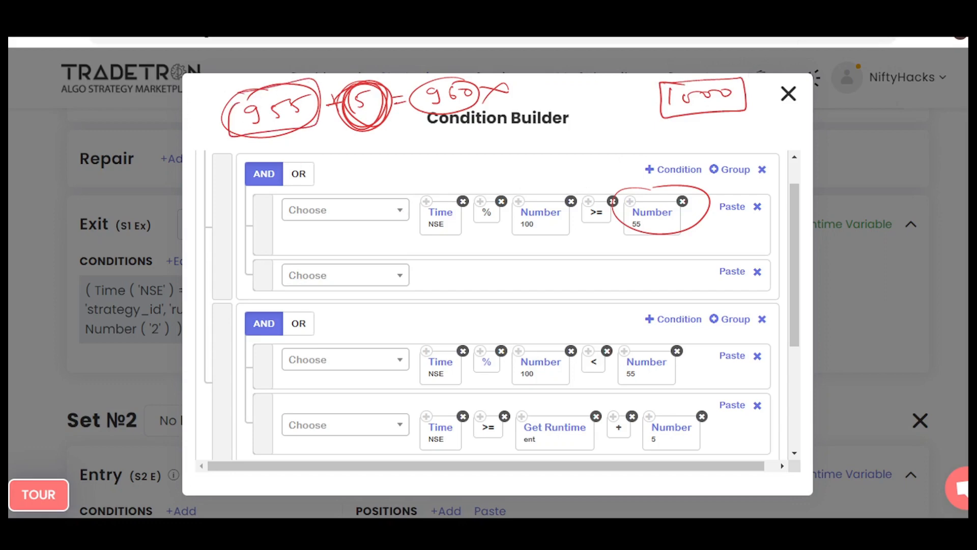
{"action": "key", "text": "e"}
- Handwrite the column subtraction of 955 from 1000 with the result 45, and circle the 45
{"action": "left_click_drag", "start_coordinate": [629, 90], "coordinate": [631, 104]}
{"action": "mouse_move", "coordinate": [645, 94]}
{"action": "left_mouse_down"}
{"action": "mouse_move", "coordinate": [650, 103]}
{"action": "mouse_move", "coordinate": [646, 94]}
{"action": "left_mouse_up"}
{"action": "left_click_drag", "start_coordinate": [662, 93], "coordinate": [664, 92]}
{"action": "mouse_move", "coordinate": [682, 91]}
{"action": "left_mouse_down"}
{"action": "mouse_move", "coordinate": [651, 131]}
{"action": "mouse_move", "coordinate": [682, 121]}
{"action": "left_mouse_up"}
{"action": "left_click_drag", "start_coordinate": [636, 141], "coordinate": [732, 127]}
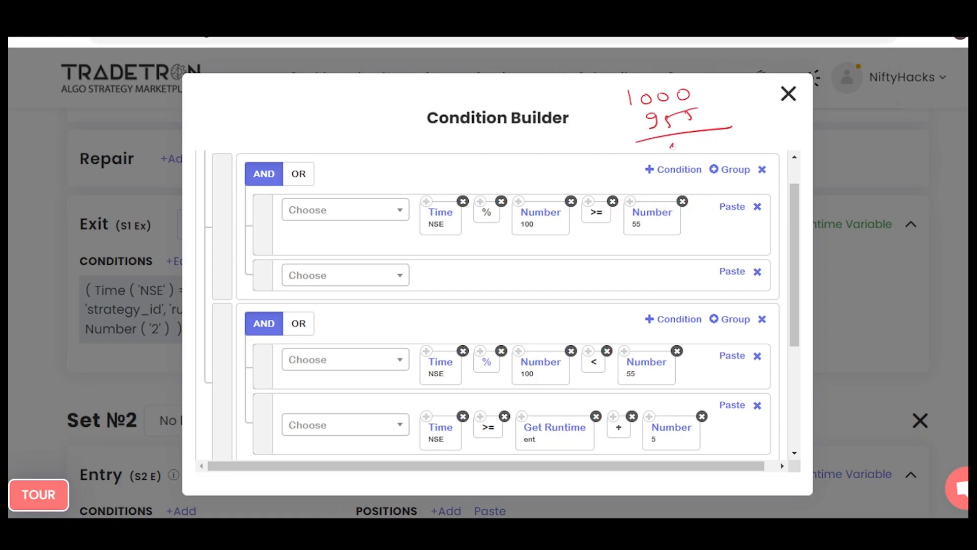
{"action": "left_click_drag", "start_coordinate": [674, 144], "coordinate": [686, 152]}
{"action": "left_click_drag", "start_coordinate": [683, 146], "coordinate": [680, 160]}
{"action": "left_click_drag", "start_coordinate": [692, 144], "coordinate": [692, 159]}
{"action": "left_click_drag", "start_coordinate": [708, 138], "coordinate": [716, 135]}
{"action": "mouse_move", "coordinate": [702, 134]}
{"action": "left_mouse_down"}
{"action": "mouse_move", "coordinate": [672, 175]}
{"action": "mouse_move", "coordinate": [662, 137]}
{"action": "left_mouse_up"}
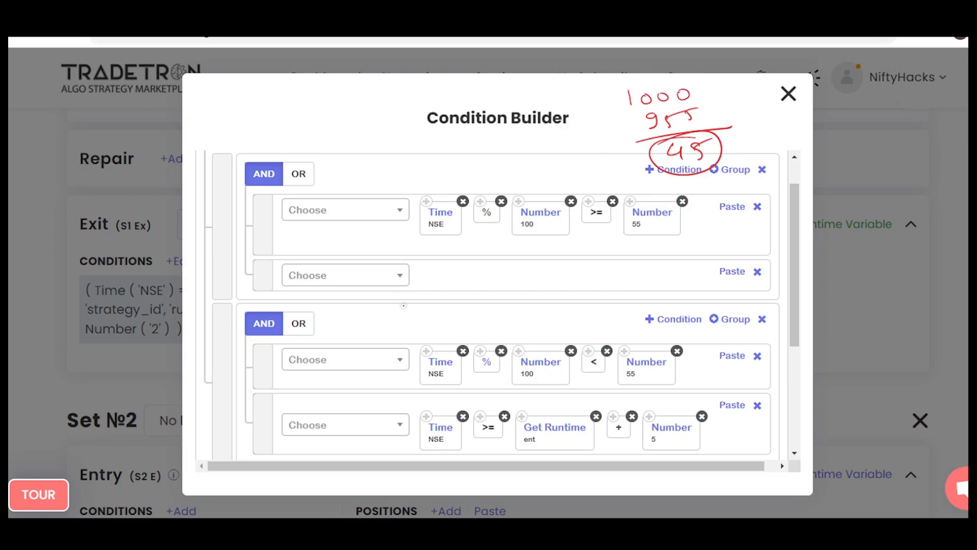
- Handwrite 956 + 5 = 961 with the result circled, and add a boxed 1001 beside a boxed 1000
{"action": "mouse_move", "coordinate": [240, 112]}
{"action": "left_mouse_down"}
{"action": "mouse_move", "coordinate": [224, 116]}
{"action": "mouse_move", "coordinate": [235, 129]}
{"action": "left_mouse_up"}
{"action": "left_click_drag", "start_coordinate": [257, 109], "coordinate": [252, 125]}
{"action": "left_click_drag", "start_coordinate": [278, 100], "coordinate": [282, 116]}
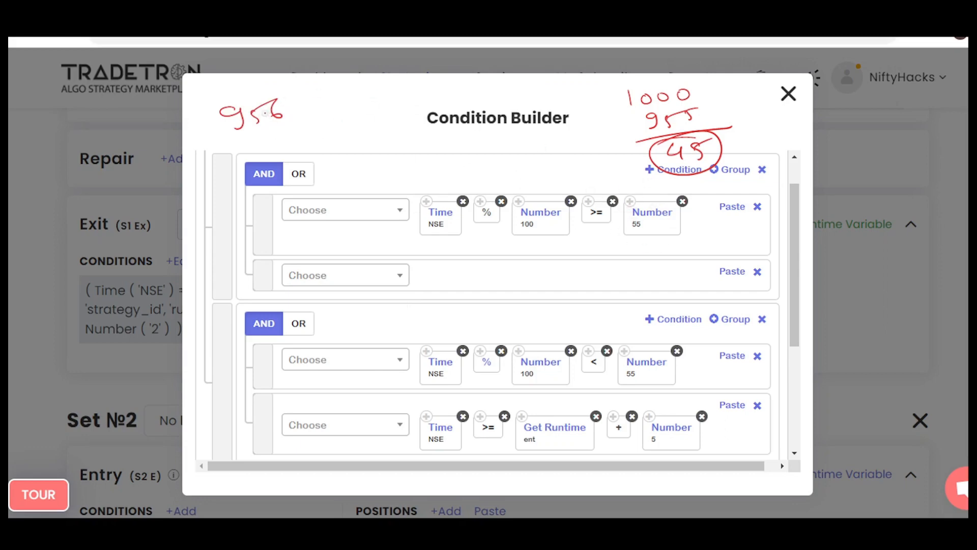
{"action": "left_click_drag", "start_coordinate": [291, 106], "coordinate": [309, 103]}
{"action": "mouse_move", "coordinate": [299, 98]}
{"action": "left_mouse_down"}
{"action": "mouse_move", "coordinate": [301, 114]}
{"action": "mouse_move", "coordinate": [320, 113]}
{"action": "left_mouse_up"}
{"action": "mouse_move", "coordinate": [317, 99]}
{"action": "left_mouse_down"}
{"action": "mouse_move", "coordinate": [358, 94]}
{"action": "mouse_move", "coordinate": [392, 104]}
{"action": "mouse_move", "coordinate": [389, 112]}
{"action": "left_mouse_up"}
{"action": "mouse_move", "coordinate": [411, 89]}
{"action": "left_mouse_down"}
{"action": "mouse_move", "coordinate": [405, 99]}
{"action": "mouse_move", "coordinate": [433, 105]}
{"action": "left_mouse_up"}
{"action": "mouse_move", "coordinate": [413, 78]}
{"action": "left_mouse_down"}
{"action": "mouse_move", "coordinate": [369, 100]}
{"action": "mouse_move", "coordinate": [435, 81]}
{"action": "left_mouse_up"}
{"action": "mouse_move", "coordinate": [618, 86]}
{"action": "left_mouse_down"}
{"action": "mouse_move", "coordinate": [705, 77]}
{"action": "mouse_move", "coordinate": [610, 109]}
{"action": "mouse_move", "coordinate": [617, 84]}
{"action": "left_mouse_up"}
{"action": "mouse_move", "coordinate": [512, 86]}
{"action": "left_mouse_down"}
{"action": "mouse_move", "coordinate": [513, 100]}
{"action": "mouse_move", "coordinate": [527, 87]}
{"action": "left_mouse_up"}
{"action": "left_click_drag", "start_coordinate": [544, 87], "coordinate": [563, 94]}
{"action": "mouse_move", "coordinate": [491, 86]}
{"action": "left_mouse_down"}
{"action": "mouse_move", "coordinate": [502, 116]}
{"action": "mouse_move", "coordinate": [495, 89]}
{"action": "left_mouse_up"}
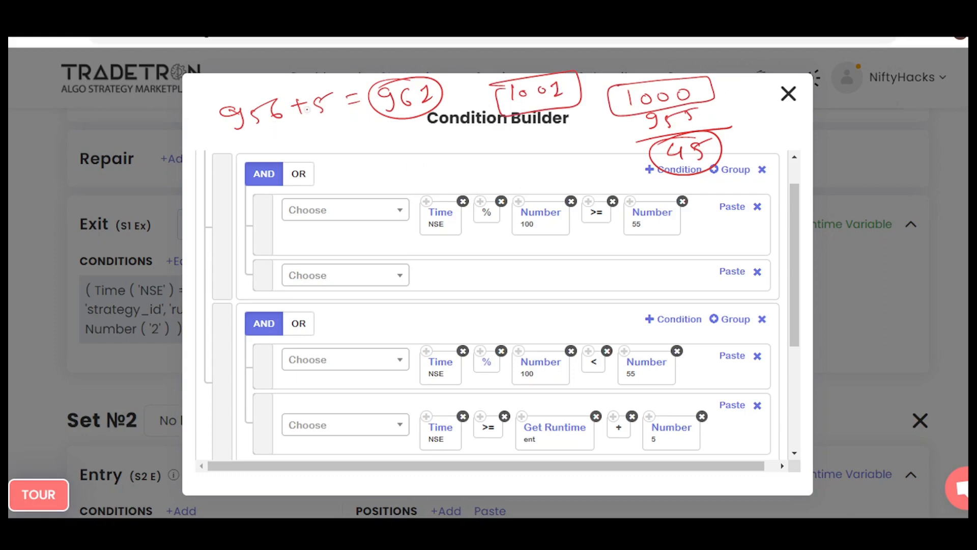
- Circle the 45 again, handwrite 956 + 45 = with an arrow to the boxed 1001, and clear all annotations
{"action": "mouse_move", "coordinate": [654, 138]}
{"action": "left_mouse_down"}
{"action": "mouse_move", "coordinate": [726, 160]}
{"action": "mouse_move", "coordinate": [647, 146]}
{"action": "left_mouse_up"}
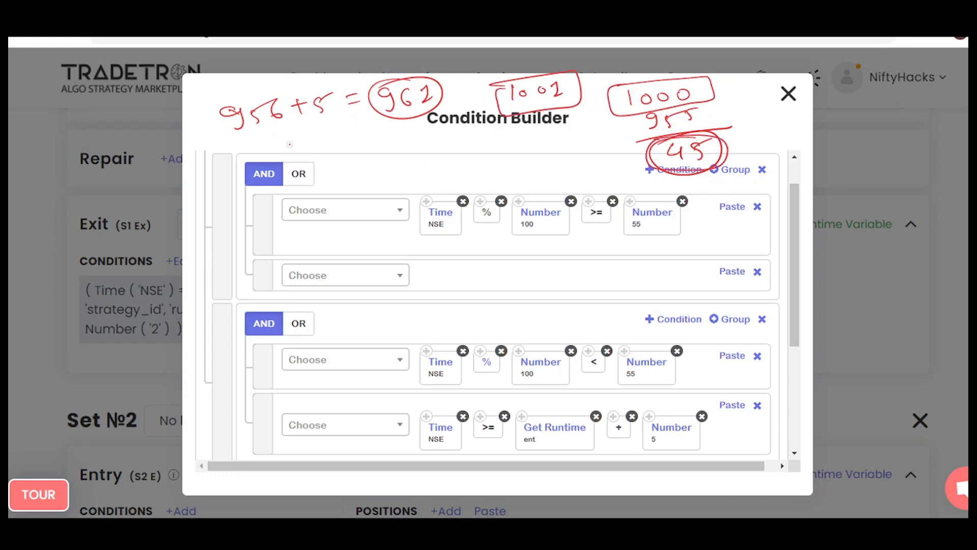
{"action": "mouse_move", "coordinate": [293, 143]}
{"action": "left_mouse_down"}
{"action": "mouse_move", "coordinate": [288, 163]}
{"action": "mouse_move", "coordinate": [301, 160]}
{"action": "left_mouse_up"}
{"action": "mouse_move", "coordinate": [322, 143]}
{"action": "left_mouse_down"}
{"action": "mouse_move", "coordinate": [318, 153]}
{"action": "mouse_move", "coordinate": [352, 148]}
{"action": "left_mouse_up"}
{"action": "mouse_move", "coordinate": [341, 139]}
{"action": "left_mouse_down"}
{"action": "mouse_move", "coordinate": [340, 159]}
{"action": "mouse_move", "coordinate": [367, 148]}
{"action": "left_mouse_up"}
{"action": "mouse_move", "coordinate": [368, 142]}
{"action": "left_mouse_down"}
{"action": "mouse_move", "coordinate": [364, 155]}
{"action": "mouse_move", "coordinate": [378, 158]}
{"action": "left_mouse_up"}
{"action": "left_click_drag", "start_coordinate": [380, 137], "coordinate": [421, 143]}
{"action": "left_click_drag", "start_coordinate": [409, 154], "coordinate": [496, 91]}
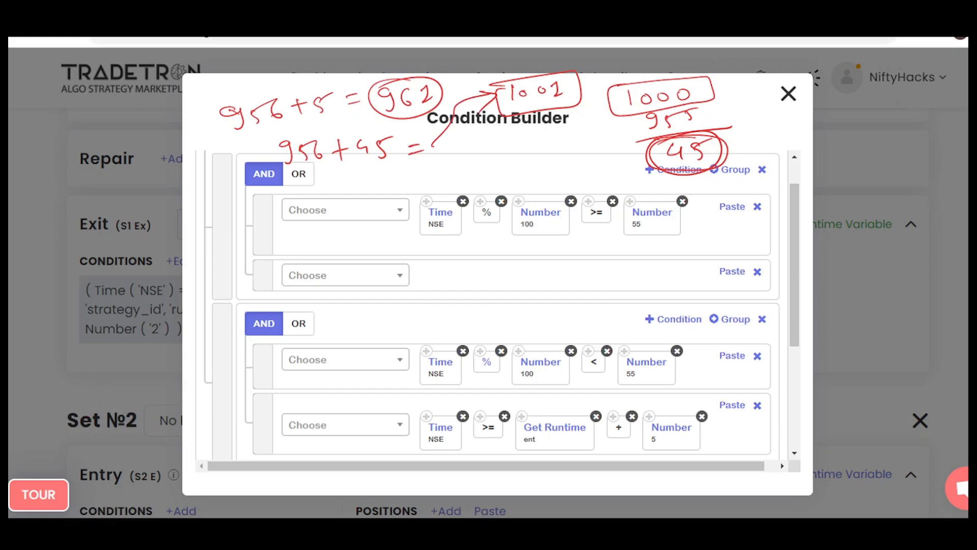
{"action": "key", "text": "Escape"}
- Circle Number 55 in both groups and handwrite 60 - 5 with an arrow to a circled 55
{"action": "mouse_move", "coordinate": [667, 197]}
{"action": "left_mouse_down"}
{"action": "mouse_move", "coordinate": [660, 244]}
{"action": "mouse_move", "coordinate": [666, 190]}
{"action": "left_mouse_up"}
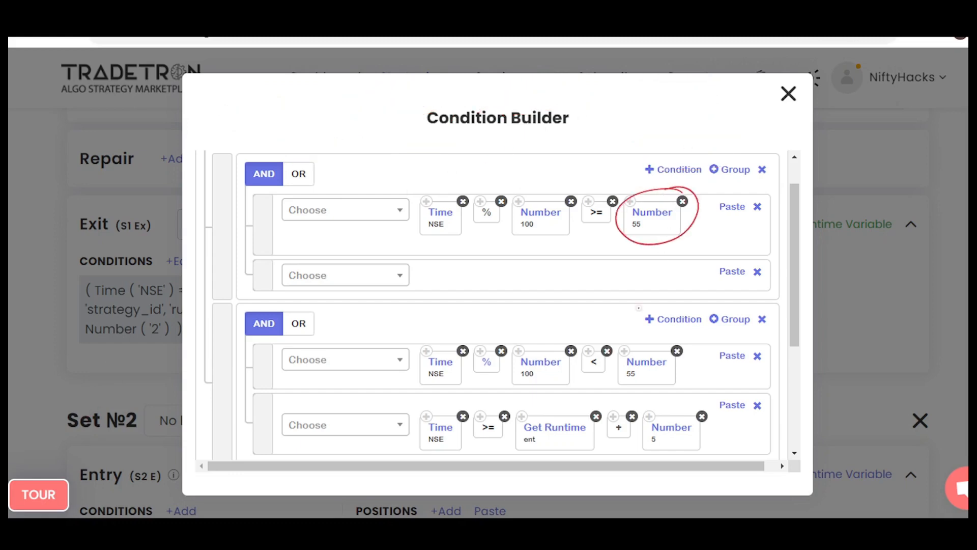
{"action": "mouse_move", "coordinate": [652, 352]}
{"action": "left_mouse_down"}
{"action": "mouse_move", "coordinate": [689, 377]}
{"action": "mouse_move", "coordinate": [664, 350]}
{"action": "left_mouse_up"}
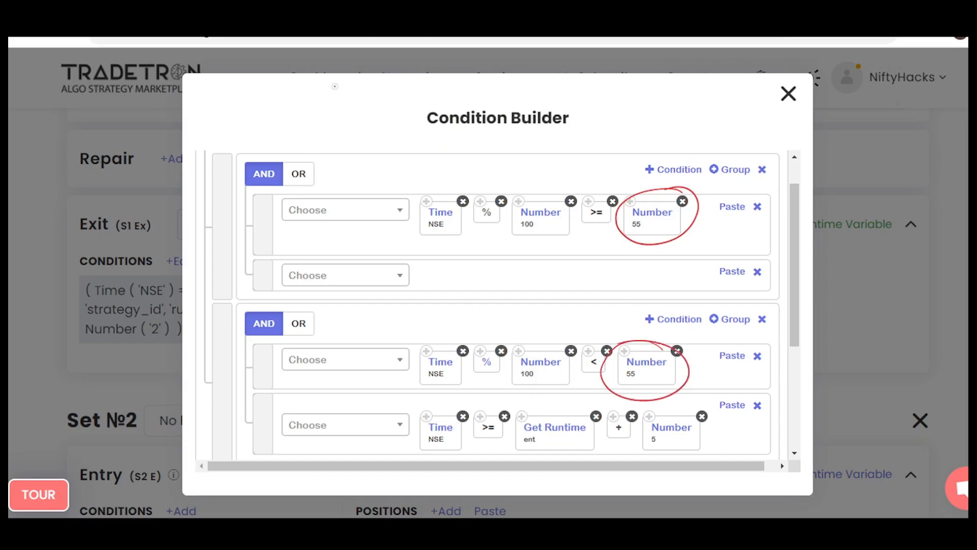
{"action": "left_click_drag", "start_coordinate": [304, 124], "coordinate": [297, 136]}
{"action": "mouse_move", "coordinate": [309, 130]}
{"action": "left_mouse_down"}
{"action": "mouse_move", "coordinate": [399, 140]}
{"action": "mouse_move", "coordinate": [358, 143]}
{"action": "left_mouse_up"}
{"action": "mouse_move", "coordinate": [390, 112]}
{"action": "left_mouse_down"}
{"action": "mouse_move", "coordinate": [368, 118]}
{"action": "mouse_move", "coordinate": [367, 134]}
{"action": "left_mouse_up"}
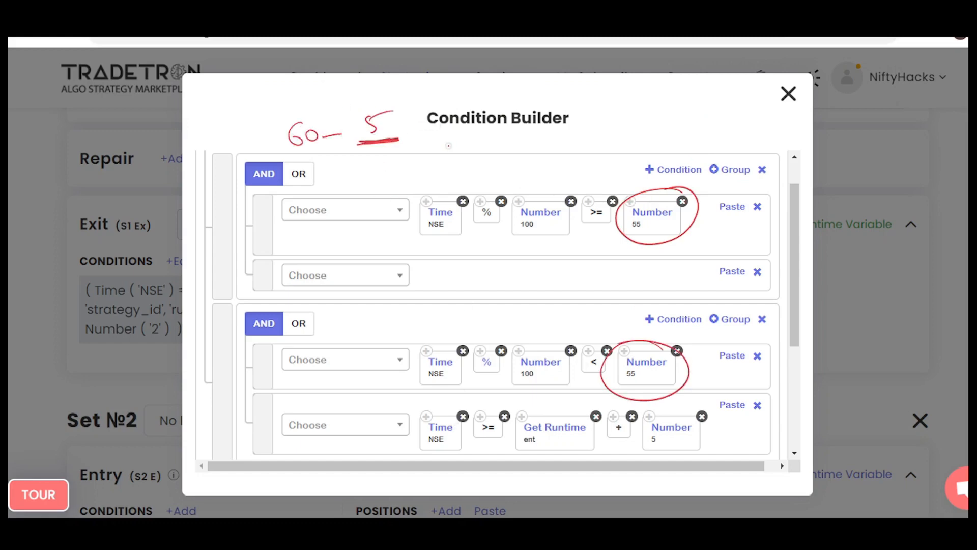
{"action": "left_click_drag", "start_coordinate": [442, 146], "coordinate": [467, 142]}
{"action": "mouse_move", "coordinate": [455, 136]}
{"action": "left_mouse_down"}
{"action": "mouse_move", "coordinate": [461, 150]}
{"action": "mouse_move", "coordinate": [504, 147]}
{"action": "left_mouse_up"}
{"action": "mouse_move", "coordinate": [512, 129]}
{"action": "left_mouse_down"}
{"action": "mouse_move", "coordinate": [503, 156]}
{"action": "mouse_move", "coordinate": [516, 128]}
{"action": "left_mouse_up"}
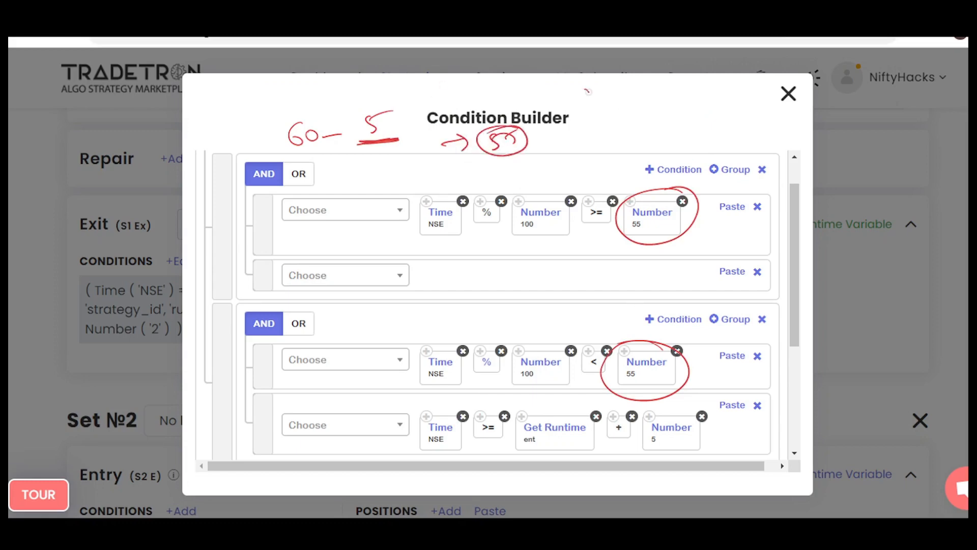
- Handwrite 60 - 15 beside the dialog title with an arrow to a circled 45
{"action": "mouse_move", "coordinate": [592, 90]}
{"action": "left_mouse_down"}
{"action": "mouse_move", "coordinate": [583, 102]}
{"action": "mouse_move", "coordinate": [642, 101]}
{"action": "left_mouse_up"}
{"action": "left_click_drag", "start_coordinate": [653, 94], "coordinate": [667, 106]}
{"action": "left_click_drag", "start_coordinate": [671, 91], "coordinate": [694, 87]}
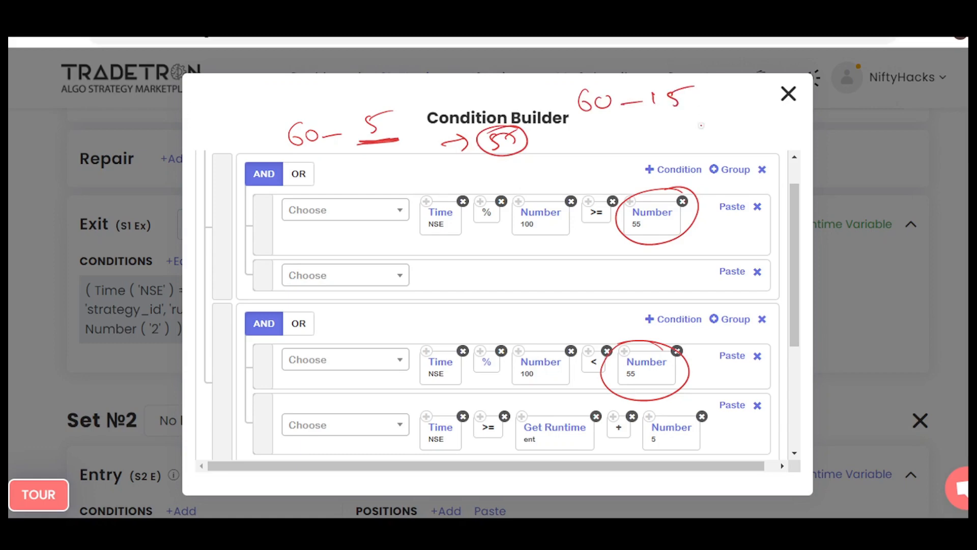
{"action": "left_click_drag", "start_coordinate": [635, 132], "coordinate": [657, 130]}
{"action": "mouse_move", "coordinate": [636, 138]}
{"action": "left_mouse_down"}
{"action": "mouse_move", "coordinate": [658, 136]}
{"action": "mouse_move", "coordinate": [653, 146]}
{"action": "mouse_move", "coordinate": [695, 136]}
{"action": "left_mouse_up"}
{"action": "left_click_drag", "start_coordinate": [709, 122], "coordinate": [707, 135]}
{"action": "mouse_move", "coordinate": [708, 120]}
{"action": "left_mouse_down"}
{"action": "mouse_move", "coordinate": [724, 114]}
{"action": "mouse_move", "coordinate": [679, 128]}
{"action": "left_mouse_up"}
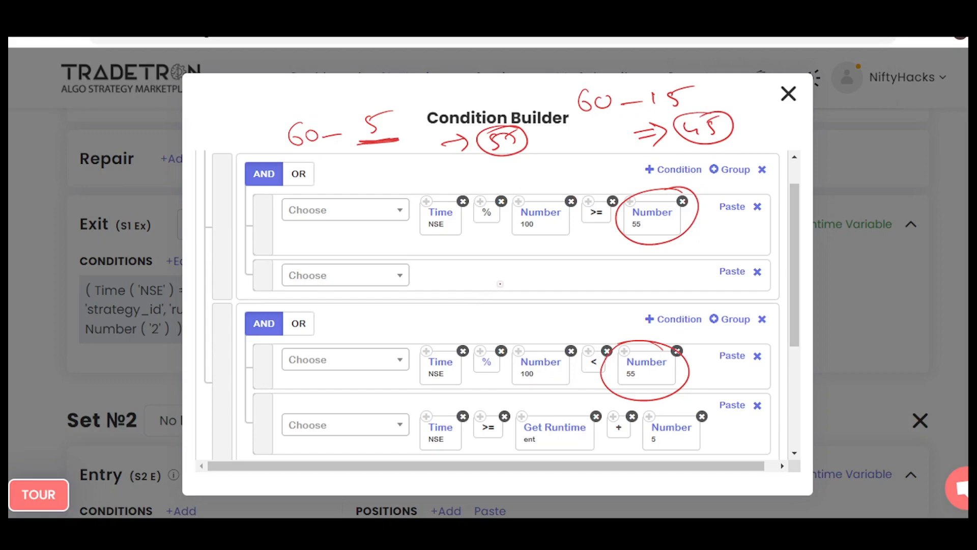
- Handwrite another subtraction from 60 across the first group's empty condition row, with an arrow towards Number 55
{"action": "left_click_drag", "start_coordinate": [454, 271], "coordinate": [443, 286]}
{"action": "left_click_drag", "start_coordinate": [466, 277], "coordinate": [466, 278]}
{"action": "left_click_drag", "start_coordinate": [483, 280], "coordinate": [522, 280]}
{"action": "left_click_drag", "start_coordinate": [545, 269], "coordinate": [544, 276]}
{"action": "left_click_drag", "start_coordinate": [561, 267], "coordinate": [575, 265]}
{"action": "mouse_move", "coordinate": [563, 273]}
{"action": "left_mouse_down"}
{"action": "mouse_move", "coordinate": [600, 278]}
{"action": "mouse_move", "coordinate": [644, 254]}
{"action": "left_mouse_up"}
{"action": "mouse_move", "coordinate": [649, 264]}
{"action": "left_mouse_down"}
{"action": "mouse_move", "coordinate": [650, 239]}
{"action": "mouse_move", "coordinate": [673, 243]}
{"action": "left_mouse_up"}
- Circle Number 55 in both groups and Number 5 in the last row, handwrite 100 - above, and clear all annotations
{"action": "mouse_move", "coordinate": [654, 205]}
{"action": "left_mouse_down"}
{"action": "mouse_move", "coordinate": [675, 232]}
{"action": "mouse_move", "coordinate": [627, 206]}
{"action": "mouse_move", "coordinate": [683, 232]}
{"action": "mouse_move", "coordinate": [618, 219]}
{"action": "left_mouse_up"}
{"action": "key", "text": "e"}
{"action": "left_click_drag", "start_coordinate": [647, 343], "coordinate": [675, 356]}
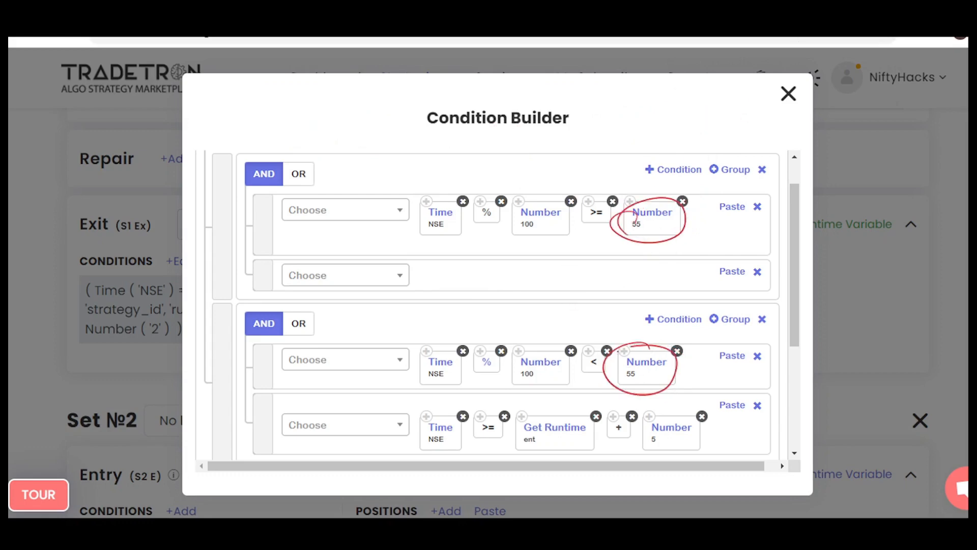
{"action": "mouse_move", "coordinate": [248, 100]}
{"action": "left_mouse_down"}
{"action": "mouse_move", "coordinate": [249, 118]}
{"action": "mouse_move", "coordinate": [319, 102]}
{"action": "left_mouse_up"}
{"action": "mouse_move", "coordinate": [628, 263]}
{"action": "left_mouse_down"}
{"action": "mouse_move", "coordinate": [616, 280]}
{"action": "mouse_move", "coordinate": [633, 261]}
{"action": "left_mouse_up"}
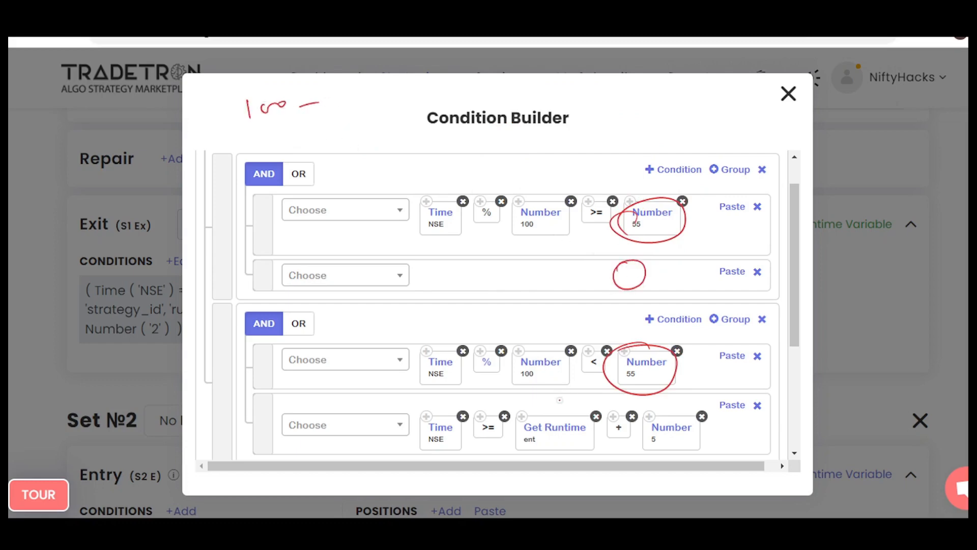
{"action": "mouse_move", "coordinate": [690, 410]}
{"action": "left_mouse_down"}
{"action": "mouse_move", "coordinate": [664, 412]}
{"action": "mouse_move", "coordinate": [705, 417]}
{"action": "left_mouse_up"}
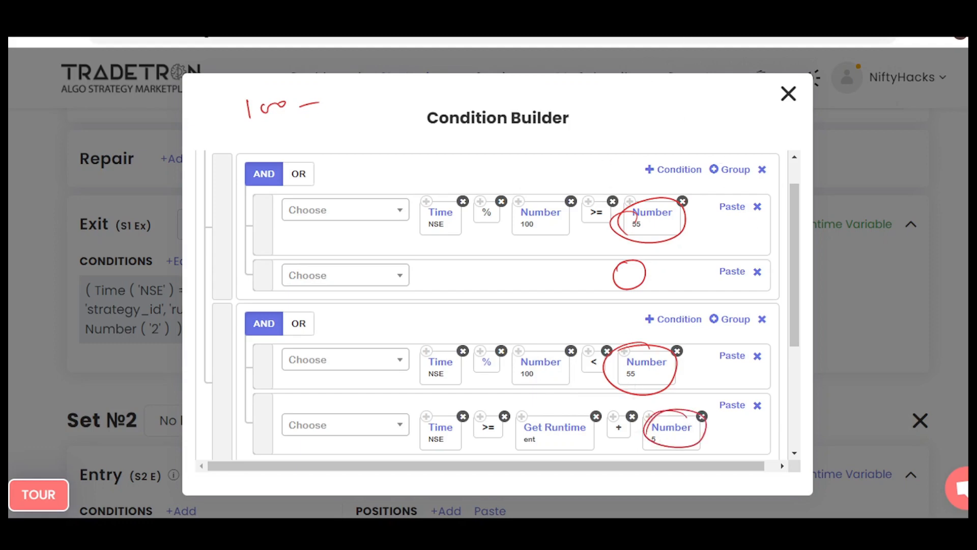
{"action": "key", "text": "Escape"}
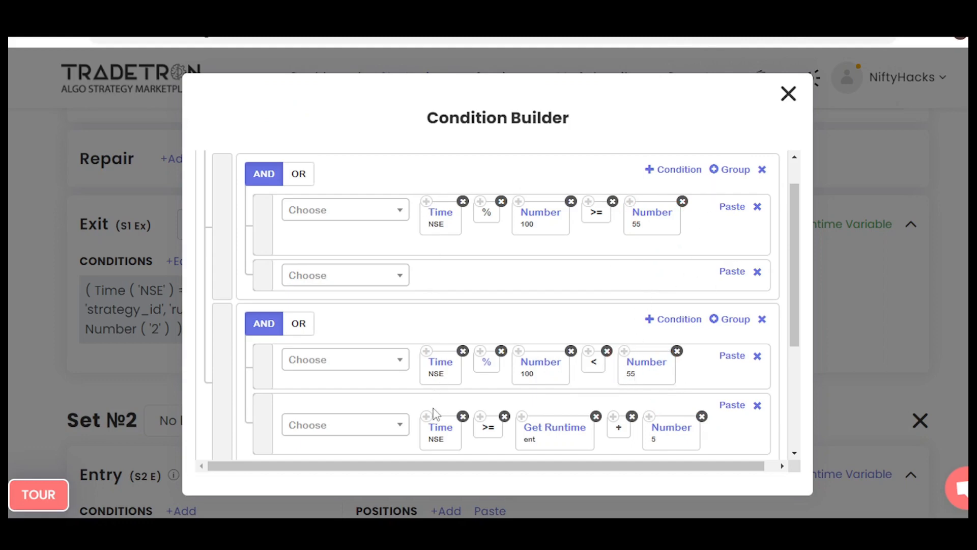
- Copy Time NSE, >=, Get Runtime ent and + into the empty second condition of the first group
{"action": "left_click", "coordinate": [729, 271]}
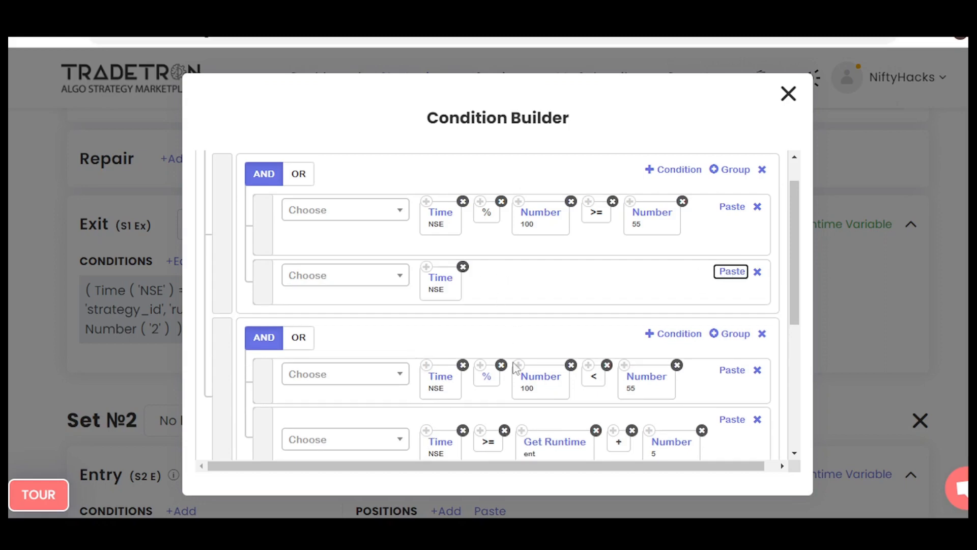
{"action": "left_click", "coordinate": [731, 271]}
{"action": "scroll", "coordinate": [677, 290], "scroll_direction": "down", "scroll_amount": 1}
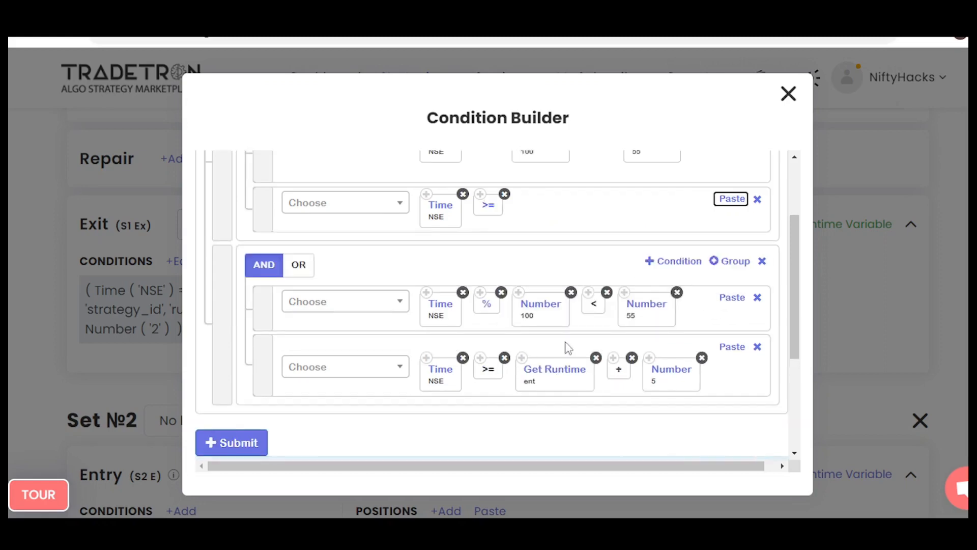
{"action": "scroll", "coordinate": [797, 321], "scroll_direction": "up", "scroll_amount": 1}
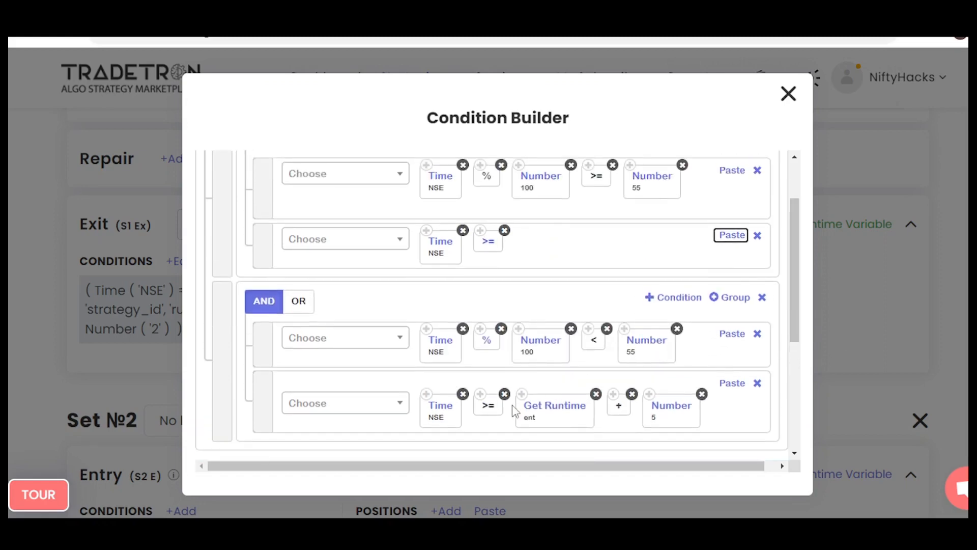
{"action": "left_click", "coordinate": [728, 235]}
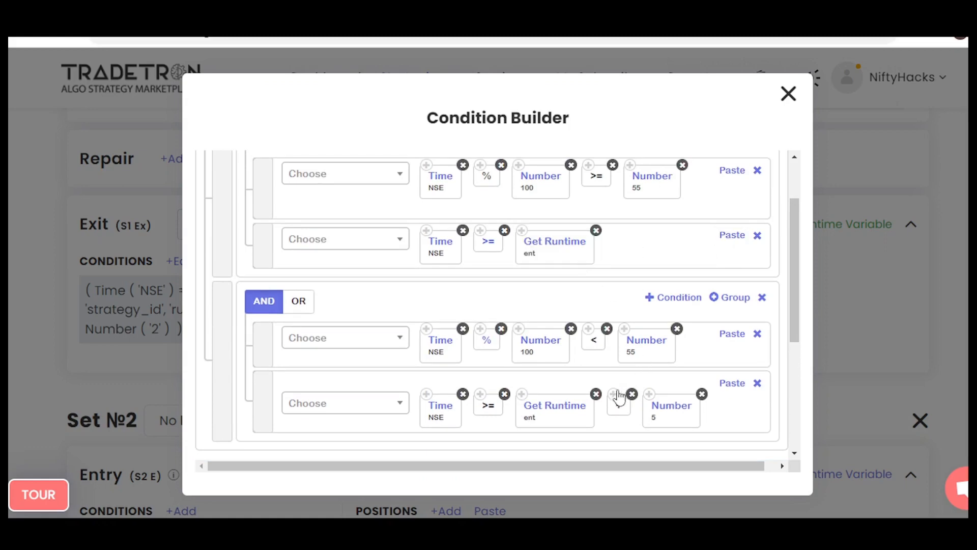
{"action": "left_click", "coordinate": [740, 236]}
- Copy the Number keyword to the end of the first group's second condition and set its value to 45
{"action": "left_click", "coordinate": [653, 403]}
{"action": "left_click", "coordinate": [733, 235]}
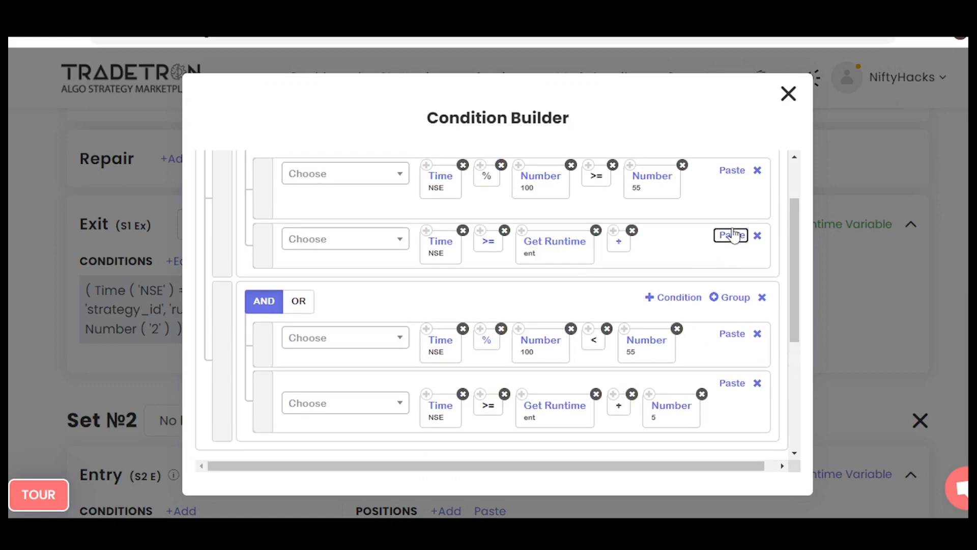
{"action": "left_click", "coordinate": [681, 263]}
{"action": "type", "text": "45"}
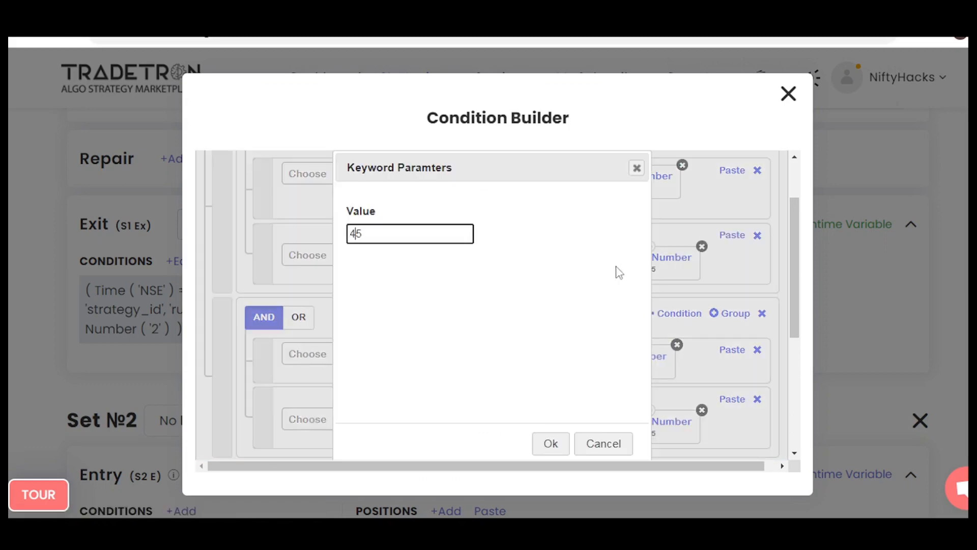
{"action": "left_click", "coordinate": [555, 442]}
{"action": "left_click_drag", "start_coordinate": [796, 293], "coordinate": [799, 294]}
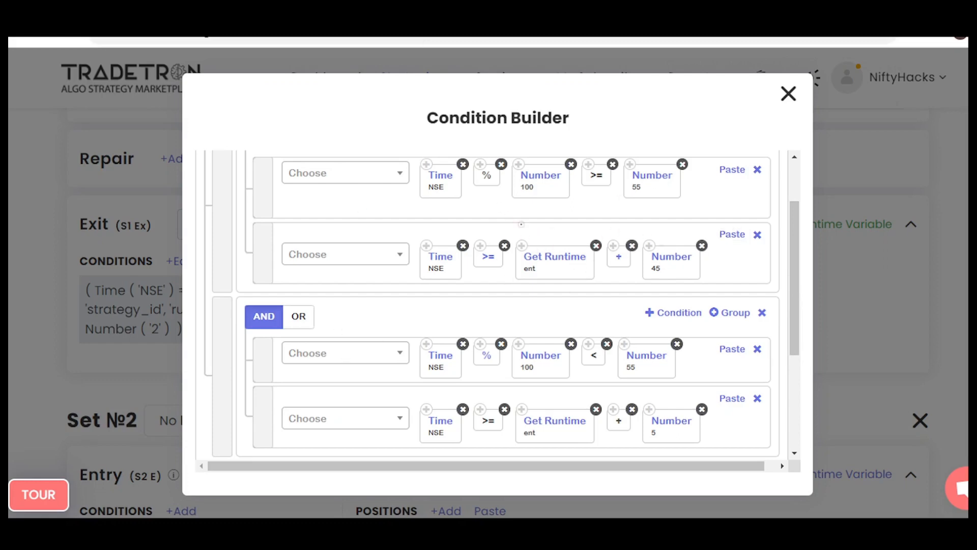
- Handwrite 958 above Get Runtime in the first group and set up the column addition 958 + 45 beside the title
{"action": "mouse_move", "coordinate": [540, 223]}
{"action": "left_mouse_down"}
{"action": "mouse_move", "coordinate": [544, 236]}
{"action": "mouse_move", "coordinate": [533, 239]}
{"action": "left_mouse_up"}
{"action": "left_click_drag", "start_coordinate": [554, 227], "coordinate": [554, 239]}
{"action": "left_click_drag", "start_coordinate": [565, 225], "coordinate": [584, 221]}
{"action": "left_click_drag", "start_coordinate": [651, 85], "coordinate": [641, 97]}
{"action": "mouse_move", "coordinate": [665, 87]}
{"action": "left_mouse_down"}
{"action": "mouse_move", "coordinate": [664, 97]}
{"action": "mouse_move", "coordinate": [672, 94]}
{"action": "left_mouse_up"}
{"action": "left_click_drag", "start_coordinate": [686, 85], "coordinate": [677, 91]}
{"action": "mouse_move", "coordinate": [620, 121]}
{"action": "left_mouse_down"}
{"action": "mouse_move", "coordinate": [639, 117]}
{"action": "mouse_move", "coordinate": [629, 131]}
{"action": "left_mouse_up"}
{"action": "left_click_drag", "start_coordinate": [664, 111], "coordinate": [684, 122]}
{"action": "left_click_drag", "start_coordinate": [685, 109], "coordinate": [698, 107]}
{"action": "left_click_drag", "start_coordinate": [627, 137], "coordinate": [725, 127]}
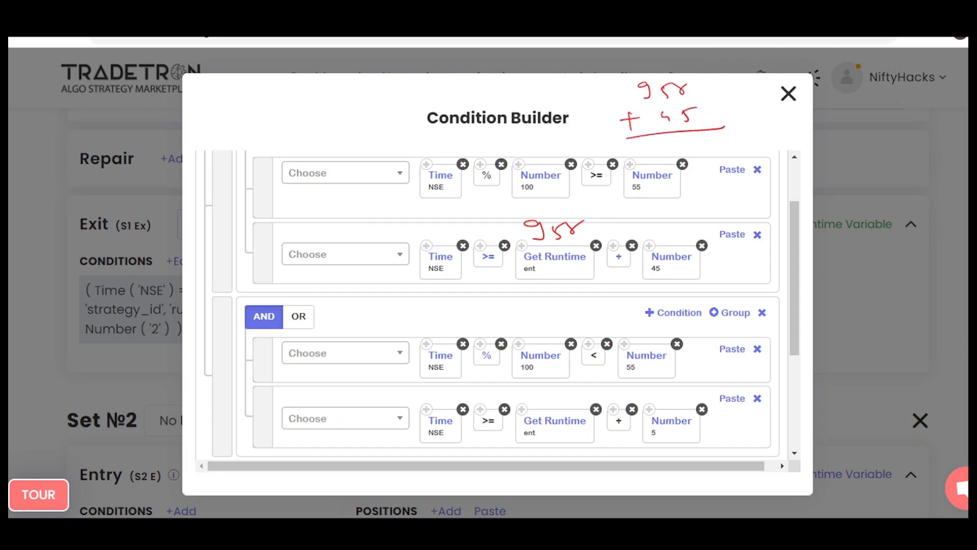
- Open the Windows Calculator and calculate 958 + 45
{"action": "left_click_drag", "start_coordinate": [721, 140], "coordinate": [251, 94]}
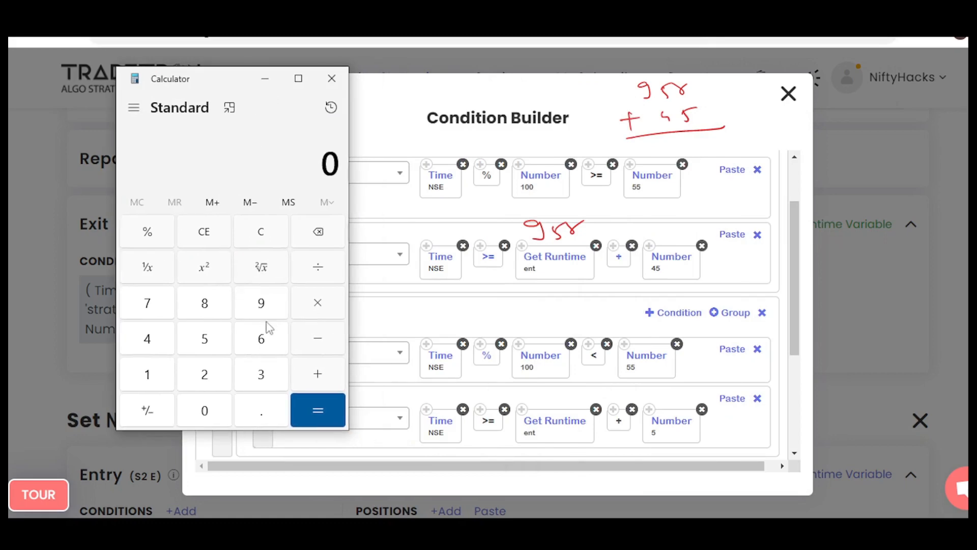
{"action": "left_click", "coordinate": [261, 305]}
{"action": "left_click", "coordinate": [205, 341]}
{"action": "left_click", "coordinate": [203, 300]}
{"action": "left_click", "coordinate": [320, 375]}
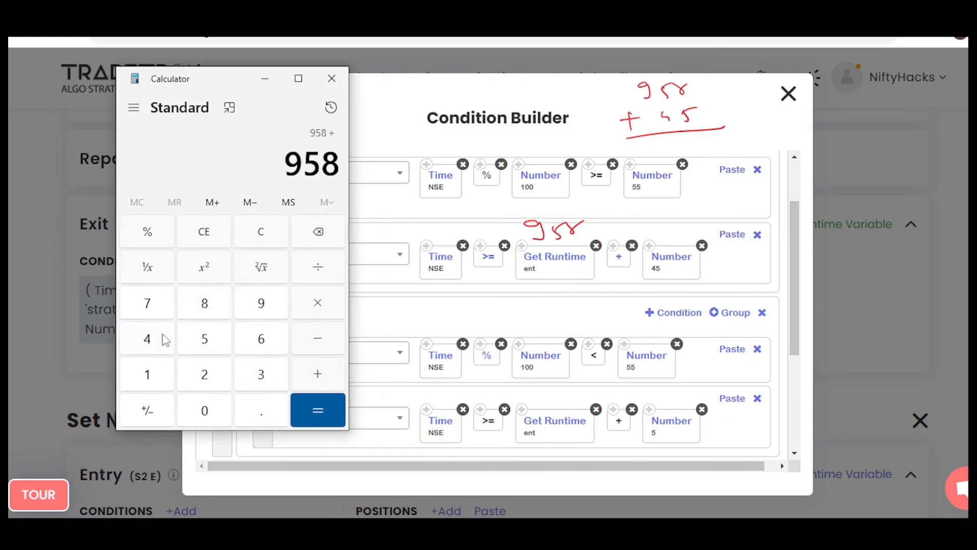
{"action": "left_click", "coordinate": [166, 340]}
{"action": "left_click", "coordinate": [204, 339]}
{"action": "left_click", "coordinate": [326, 411]}
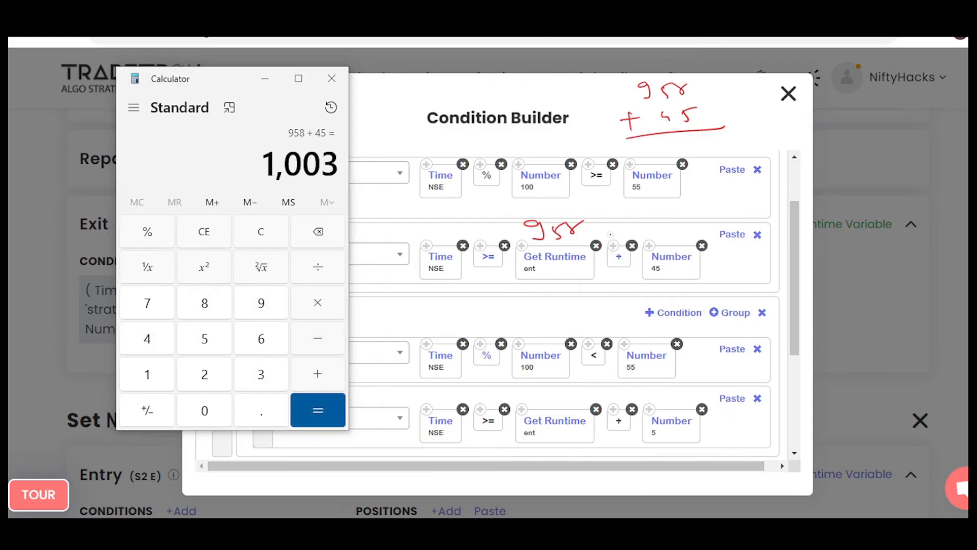
- Extend the handwritten 958 to 958 + 45 = 1003, box and tick the 958, box the 1003, and clear all annotations
{"action": "mouse_move", "coordinate": [612, 230]}
{"action": "left_mouse_down"}
{"action": "mouse_move", "coordinate": [766, 209]}
{"action": "mouse_move", "coordinate": [784, 188]}
{"action": "mouse_move", "coordinate": [699, 201]}
{"action": "left_mouse_up"}
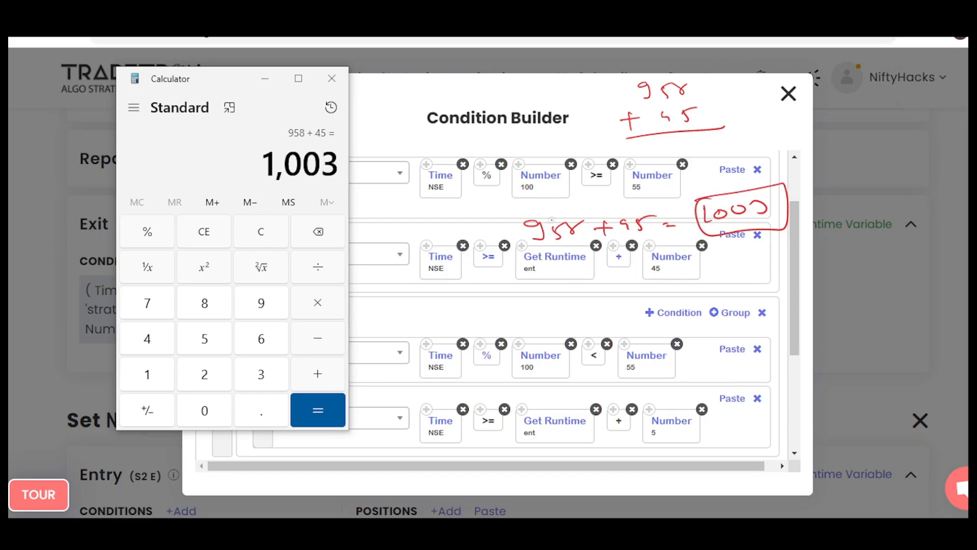
{"action": "mouse_move", "coordinate": [513, 216]}
{"action": "left_mouse_down"}
{"action": "mouse_move", "coordinate": [584, 204]}
{"action": "mouse_move", "coordinate": [513, 216]}
{"action": "mouse_move", "coordinate": [556, 181]}
{"action": "left_mouse_up"}
{"action": "mouse_move", "coordinate": [710, 199]}
{"action": "left_mouse_down"}
{"action": "mouse_move", "coordinate": [791, 186]}
{"action": "mouse_move", "coordinate": [713, 213]}
{"action": "left_mouse_up"}
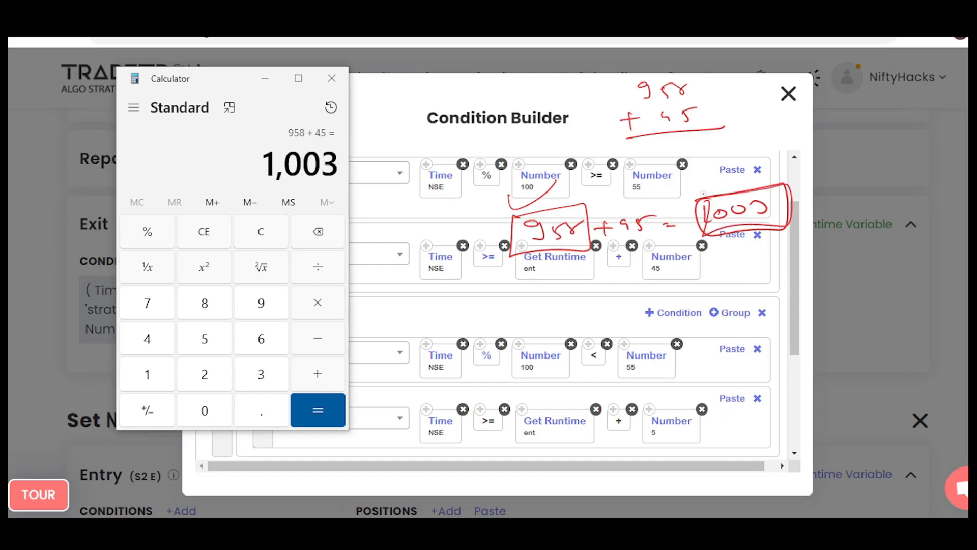
{"action": "left_click_drag", "start_coordinate": [716, 177], "coordinate": [724, 195]}
{"action": "key", "text": "Escape"}
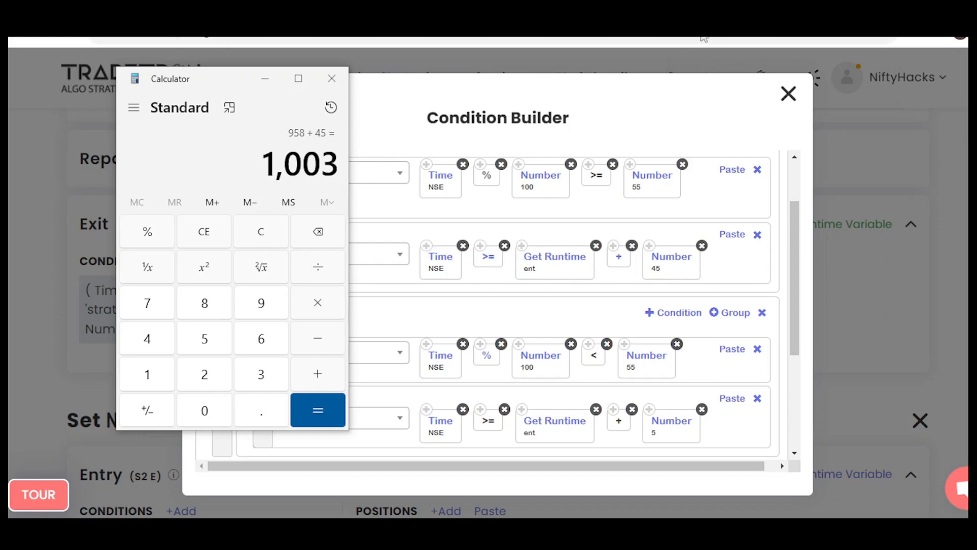
- Clear the Calculator and calculate 60 - 13
{"action": "left_click", "coordinate": [199, 233]}
{"action": "left_click", "coordinate": [265, 341]}
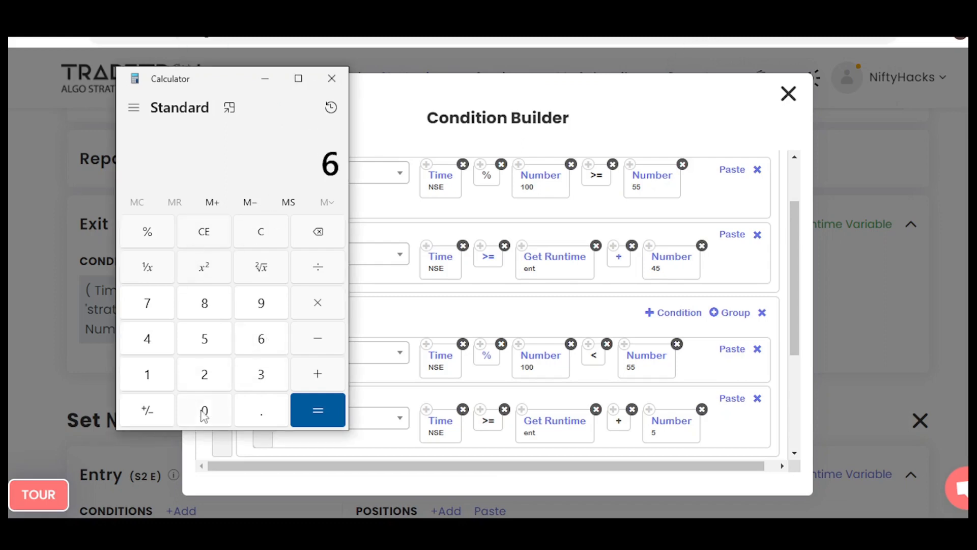
{"action": "left_click", "coordinate": [204, 414]}
{"action": "left_click", "coordinate": [316, 339]}
{"action": "left_click", "coordinate": [147, 373]}
{"action": "left_click", "coordinate": [259, 375]}
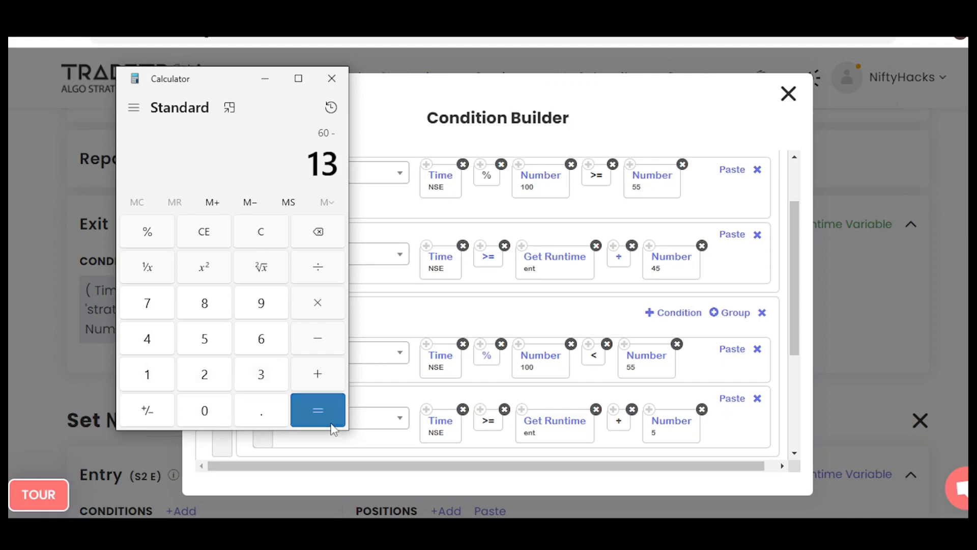
{"action": "left_click", "coordinate": [332, 424]}
- Set the comparison Number at the end of the first group's first condition to 47
{"action": "left_click", "coordinate": [644, 186]}
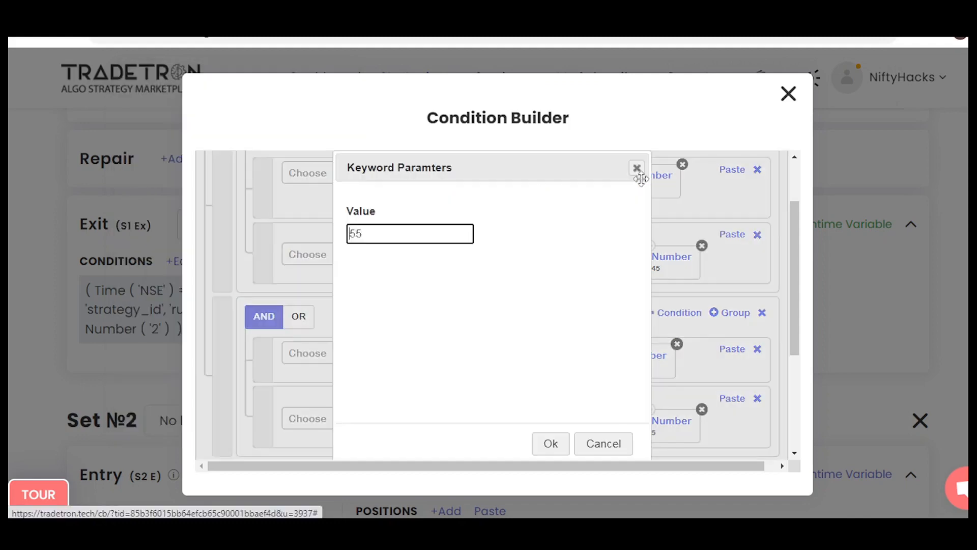
{"action": "double_click", "coordinate": [384, 232]}
{"action": "type", "text": "47"}
{"action": "left_click", "coordinate": [551, 443]}
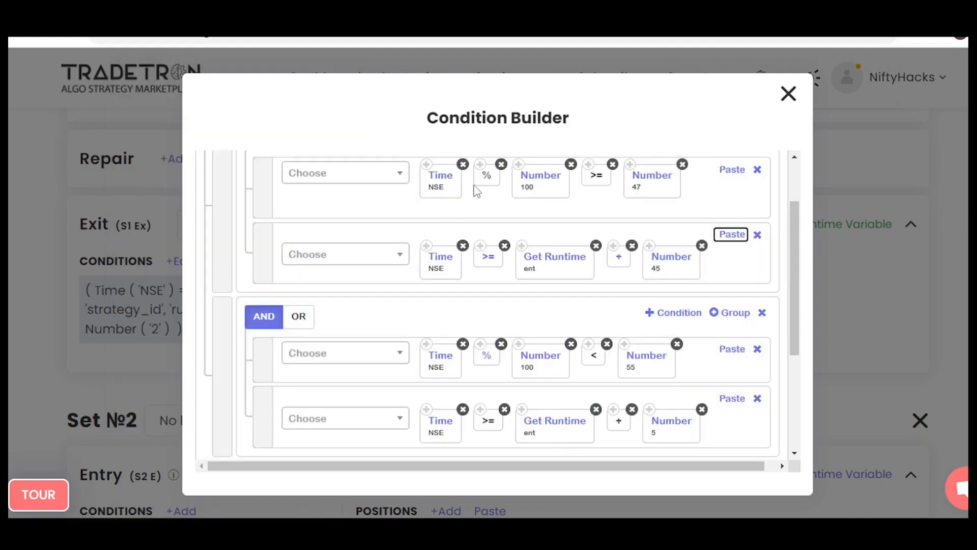
- Copy the Number 47 keyword into the second group's first condition and remove the Number 55 keyword there
{"action": "scroll", "coordinate": [456, 200], "scroll_direction": "up", "scroll_amount": 1}
{"action": "scroll", "coordinate": [533, 225], "scroll_direction": "down", "scroll_amount": 1}
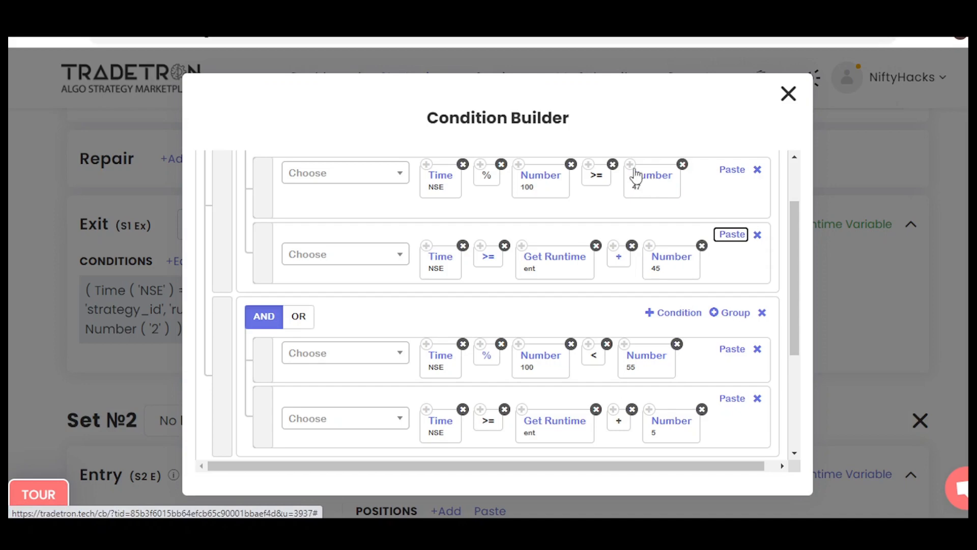
{"action": "left_click", "coordinate": [732, 349]}
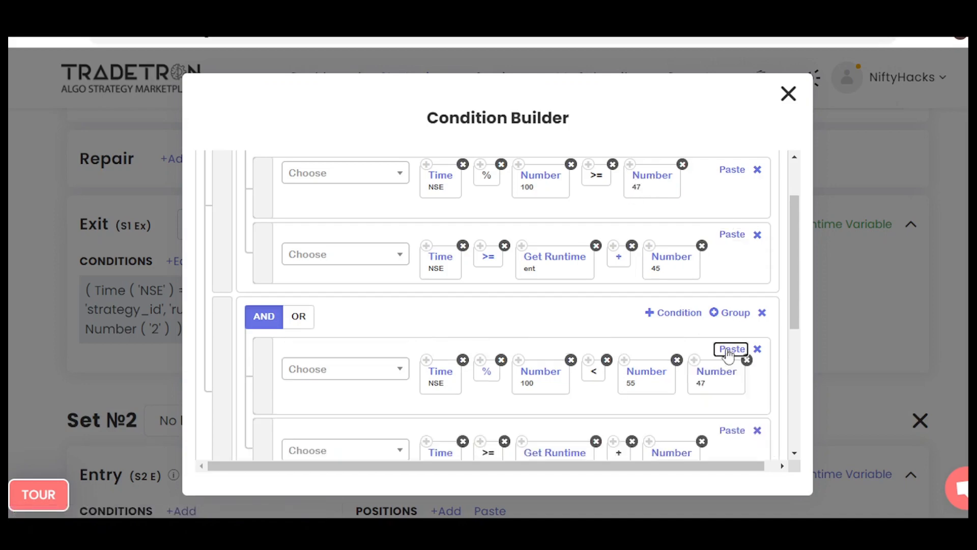
{"action": "left_click", "coordinate": [677, 360]}
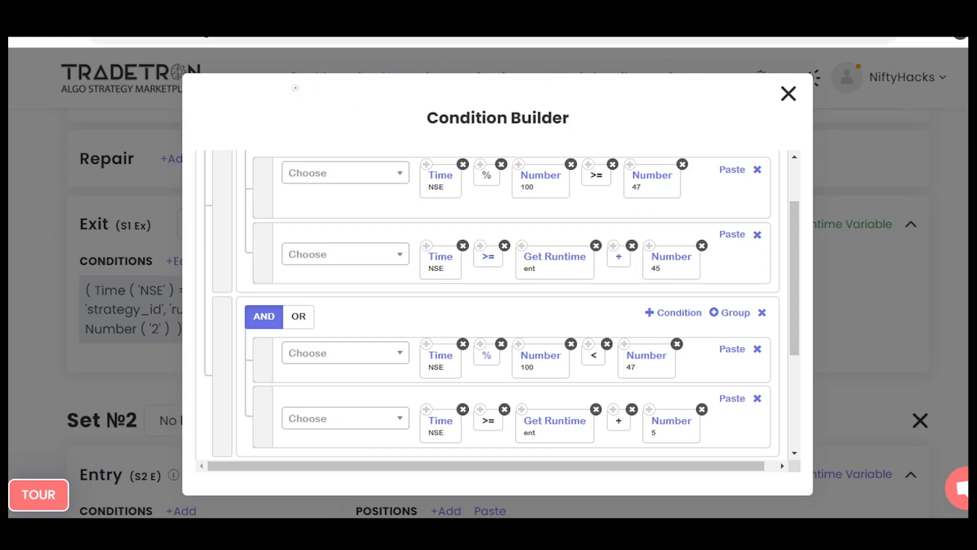
- Handwrite 947 + 13 → 960 above the Condition Builder title and circle the 960
{"action": "mouse_move", "coordinate": [238, 95]}
{"action": "left_mouse_down"}
{"action": "mouse_move", "coordinate": [231, 111]}
{"action": "mouse_move", "coordinate": [253, 109]}
{"action": "left_mouse_up"}
{"action": "mouse_move", "coordinate": [264, 94]}
{"action": "left_mouse_down"}
{"action": "mouse_move", "coordinate": [271, 106]}
{"action": "mouse_move", "coordinate": [330, 96]}
{"action": "left_mouse_up"}
{"action": "mouse_move", "coordinate": [322, 88]}
{"action": "left_mouse_down"}
{"action": "mouse_move", "coordinate": [320, 106]}
{"action": "mouse_move", "coordinate": [356, 99]}
{"action": "left_mouse_up"}
{"action": "mouse_move", "coordinate": [364, 85]}
{"action": "left_mouse_down"}
{"action": "mouse_move", "coordinate": [366, 98]}
{"action": "mouse_move", "coordinate": [433, 92]}
{"action": "left_mouse_up"}
{"action": "left_click_drag", "start_coordinate": [425, 88], "coordinate": [427, 96]}
{"action": "mouse_move", "coordinate": [490, 87]}
{"action": "left_mouse_down"}
{"action": "mouse_move", "coordinate": [484, 104]}
{"action": "mouse_move", "coordinate": [501, 97]}
{"action": "left_mouse_up"}
{"action": "mouse_move", "coordinate": [518, 88]}
{"action": "left_mouse_down"}
{"action": "mouse_move", "coordinate": [568, 90]}
{"action": "mouse_move", "coordinate": [541, 106]}
{"action": "left_mouse_up"}
{"action": "left_click_drag", "start_coordinate": [468, 78], "coordinate": [465, 105]}
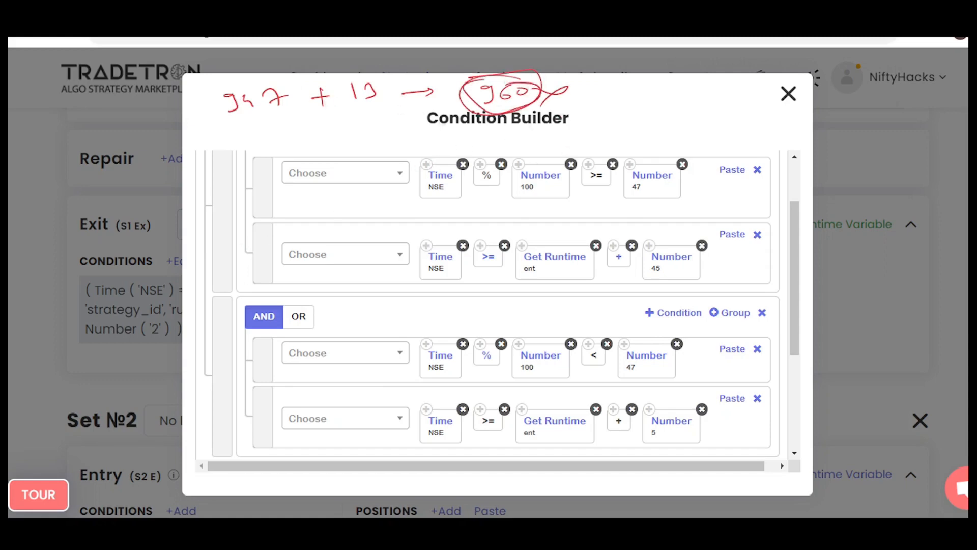
- Handwrite 100 above an underlined 47 beside the title, and clear all annotations
{"action": "mouse_move", "coordinate": [621, 86]}
{"action": "left_mouse_down"}
{"action": "mouse_move", "coordinate": [621, 105]}
{"action": "mouse_move", "coordinate": [654, 96]}
{"action": "mouse_move", "coordinate": [632, 133]}
{"action": "mouse_move", "coordinate": [647, 137]}
{"action": "left_mouse_up"}
{"action": "left_click_drag", "start_coordinate": [620, 146], "coordinate": [683, 138]}
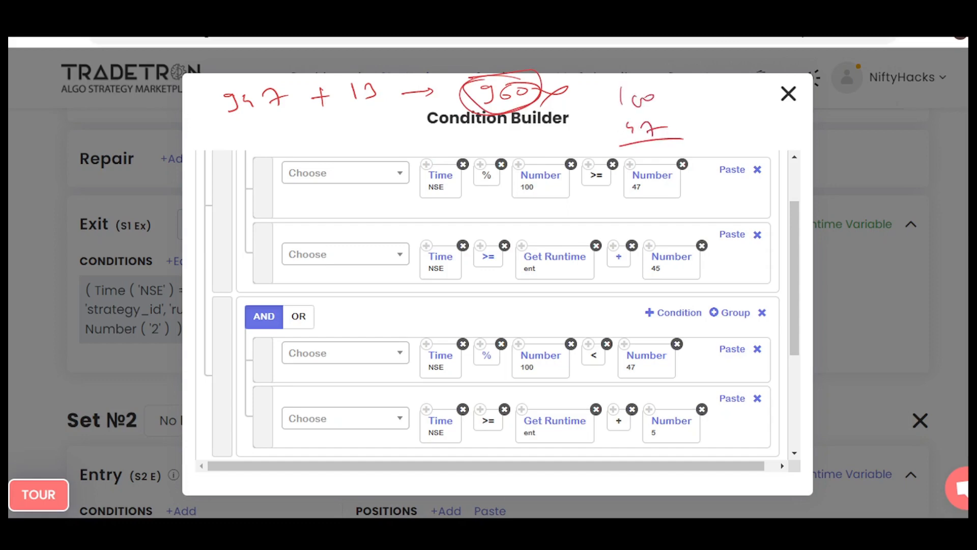
{"action": "key", "text": "Escape"}
- Switch to the Windows Calculator and calculate 100 - 47
{"action": "left_click", "coordinate": [485, 529]}
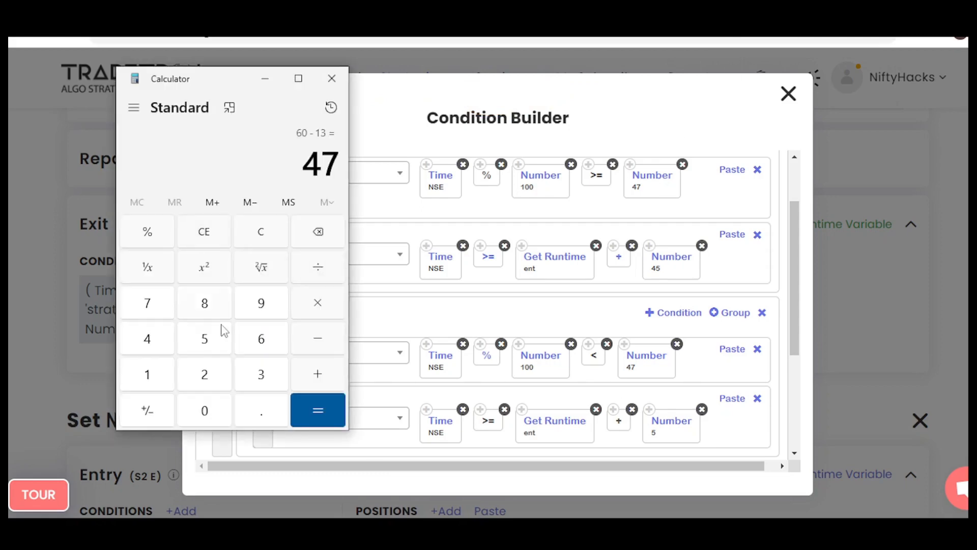
{"action": "left_click", "coordinate": [166, 383]}
{"action": "double_click", "coordinate": [199, 409]}
{"action": "left_click", "coordinate": [312, 340]}
{"action": "type", "text": "47"}
{"action": "left_click", "coordinate": [313, 413]}
- Set the Number added to Get Runtime in the first group's second condition to 53
{"action": "left_click", "coordinate": [679, 258]}
{"action": "double_click", "coordinate": [415, 232]}
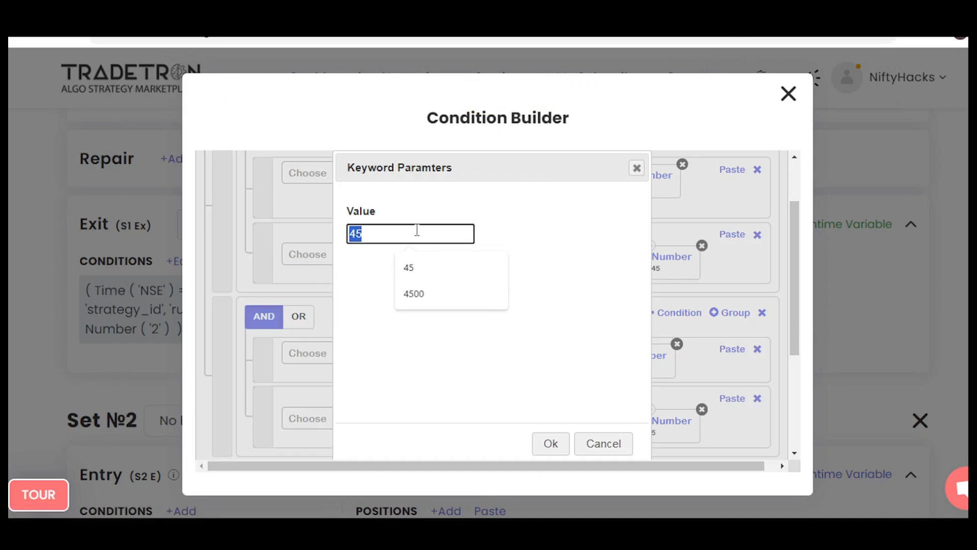
{"action": "type", "text": "53"}
{"action": "left_click", "coordinate": [560, 451]}
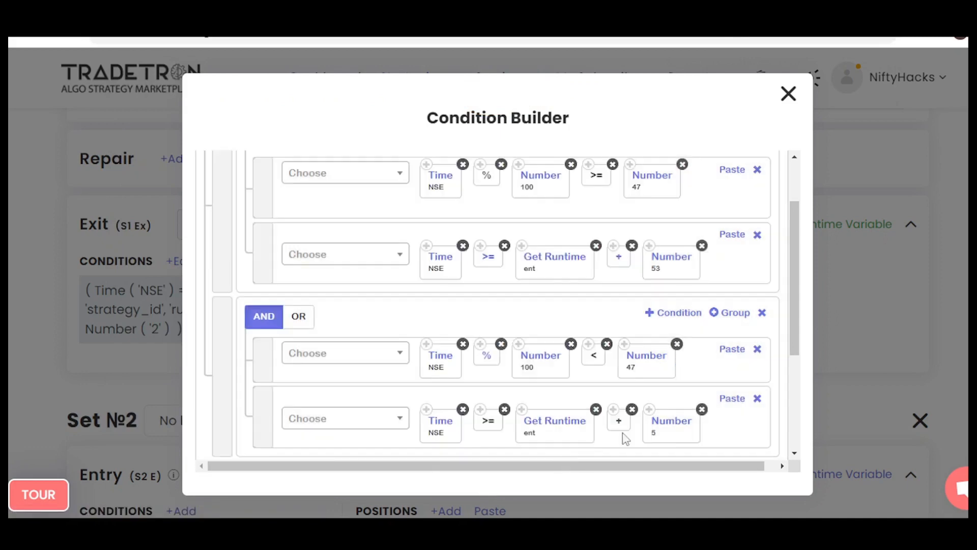
- Set the Number added to Get Runtime in the second group's second condition to 13
{"action": "left_click", "coordinate": [676, 428]}
{"action": "double_click", "coordinate": [432, 235]}
{"action": "type", "text": "13"}
{"action": "left_click", "coordinate": [545, 446]}
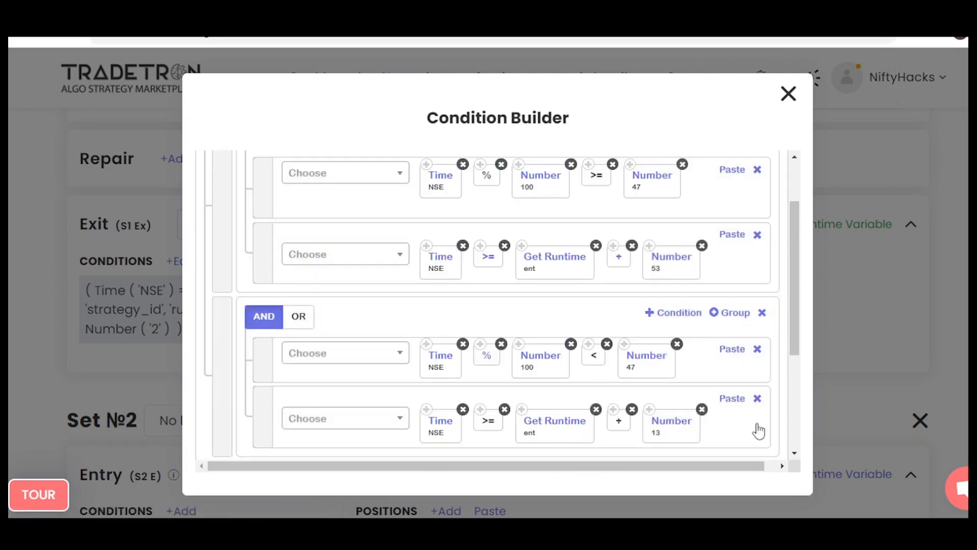
- Return to the Calculator and calculate 950 + 53
{"action": "key", "text": "alt+Tab"}
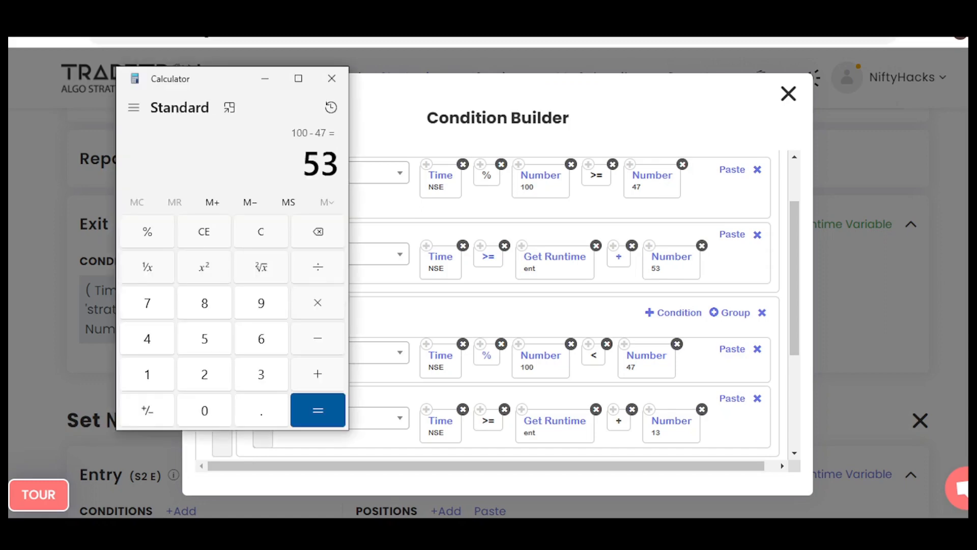
{"action": "left_click", "coordinate": [212, 232]}
{"action": "left_click", "coordinate": [250, 308]}
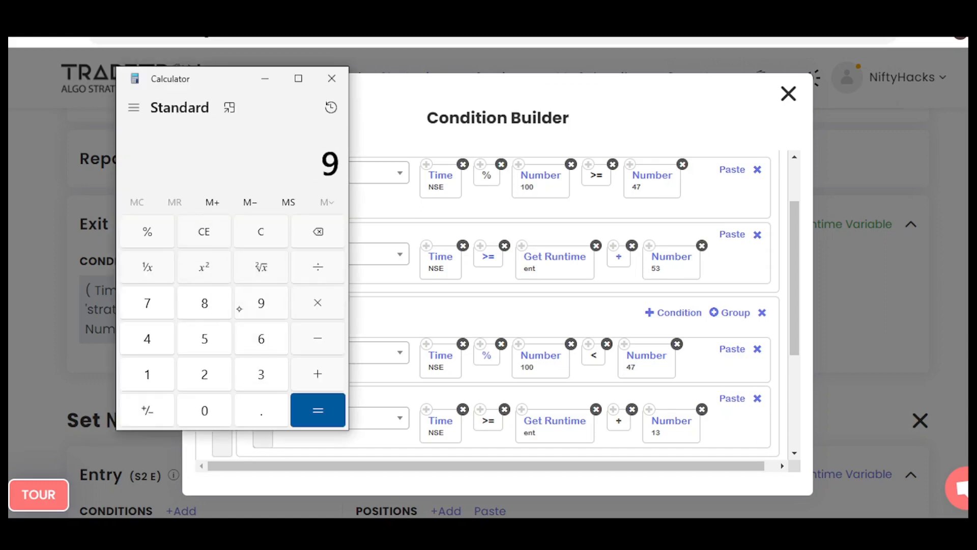
{"action": "left_click", "coordinate": [203, 339]}
{"action": "left_click", "coordinate": [206, 410]}
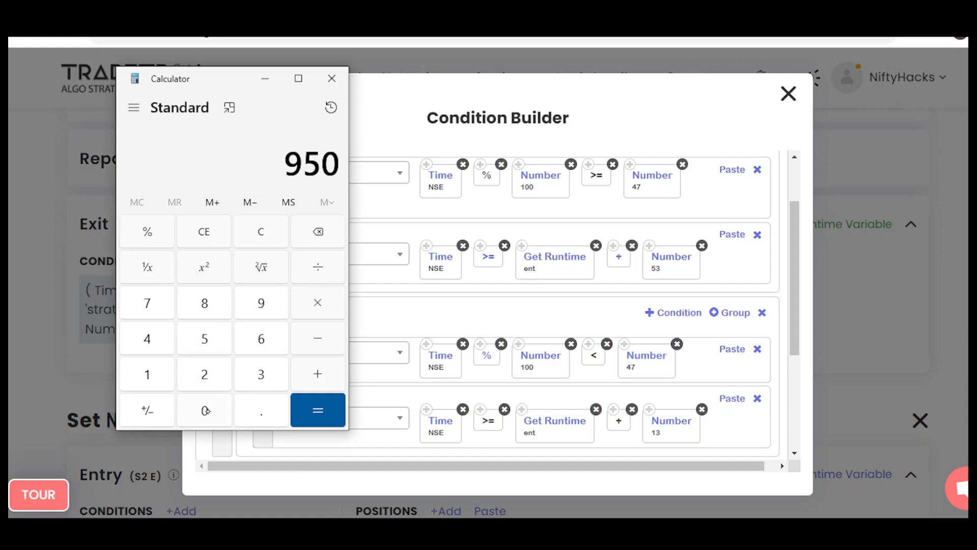
{"action": "left_click", "coordinate": [318, 373]}
{"action": "left_click", "coordinate": [213, 339]}
{"action": "left_click", "coordinate": [253, 385]}
{"action": "left_click", "coordinate": [322, 405]}
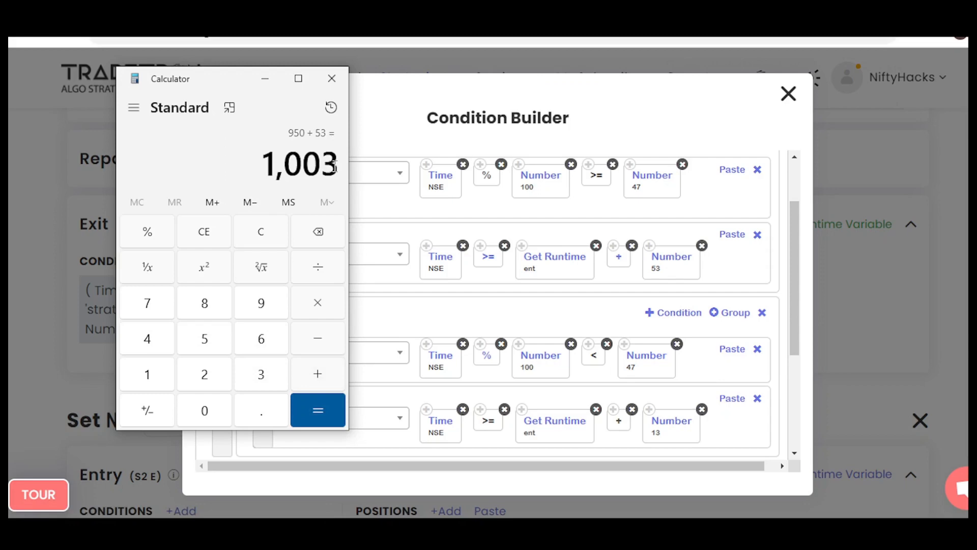
- Clear the Calculator and calculate 959 + 53
{"action": "left_click", "coordinate": [214, 239]}
{"action": "left_click", "coordinate": [258, 307]}
{"action": "left_click", "coordinate": [212, 329]}
{"action": "left_click", "coordinate": [263, 305]}
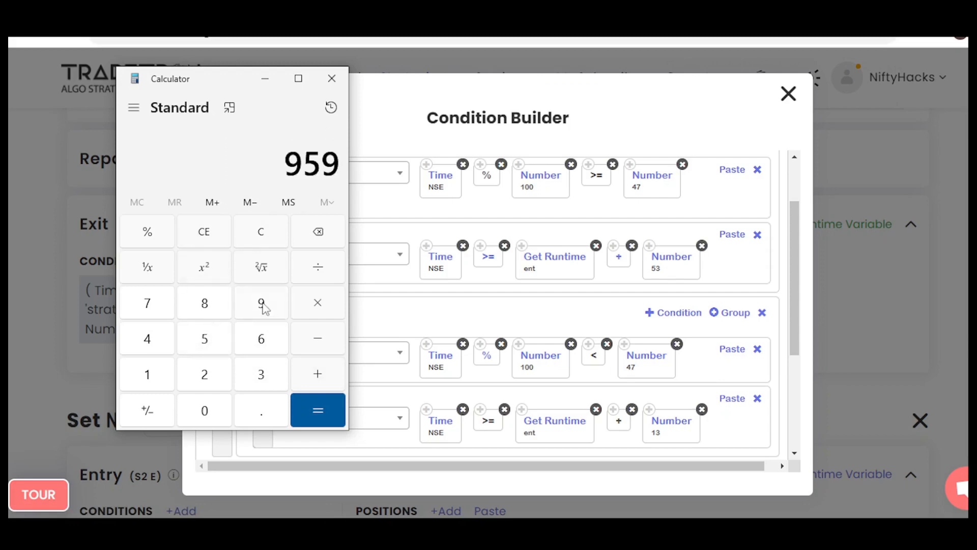
{"action": "left_click", "coordinate": [326, 376]}
{"action": "left_click", "coordinate": [214, 341]}
{"action": "left_click", "coordinate": [255, 376]}
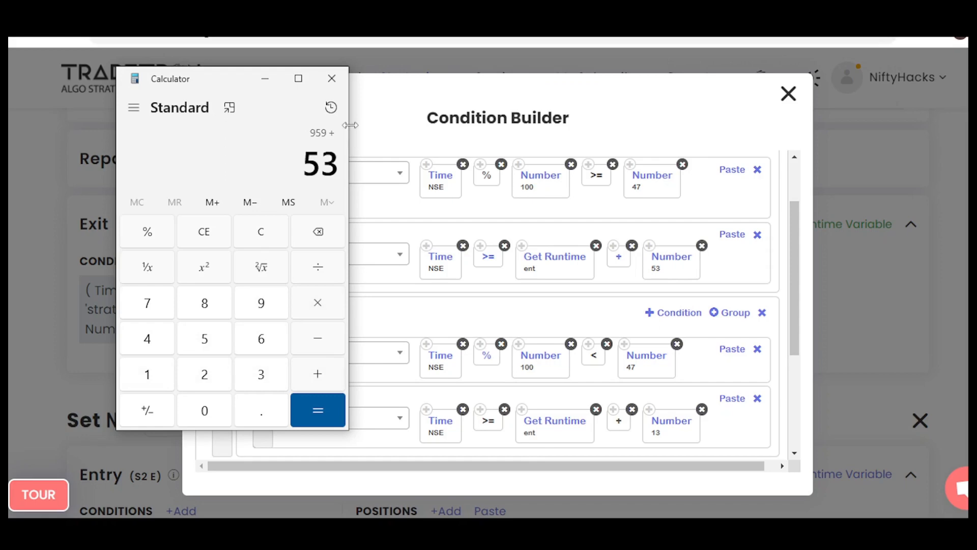
{"action": "left_click", "coordinate": [319, 402]}
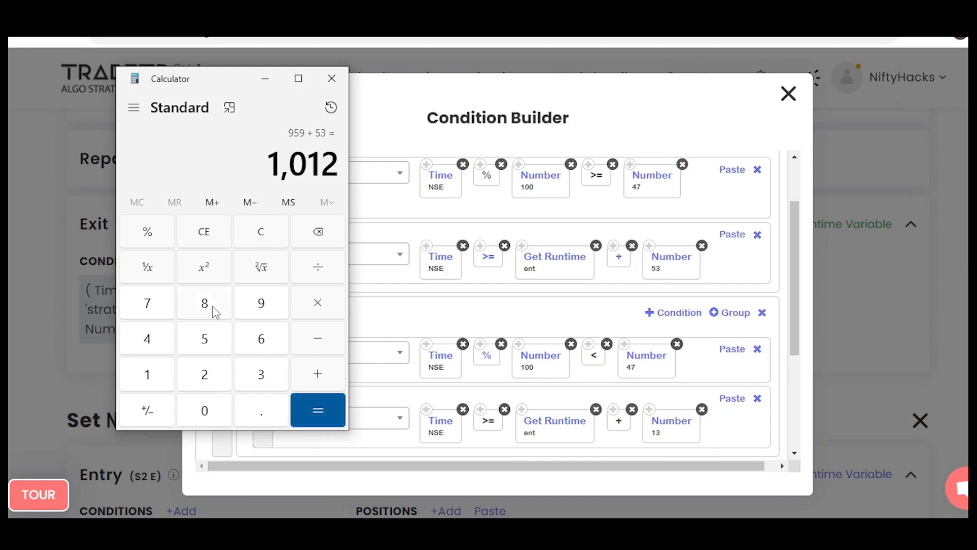
- Close the Calculator and submit the updated exit conditions of Set 1
{"action": "left_click", "coordinate": [332, 79]}
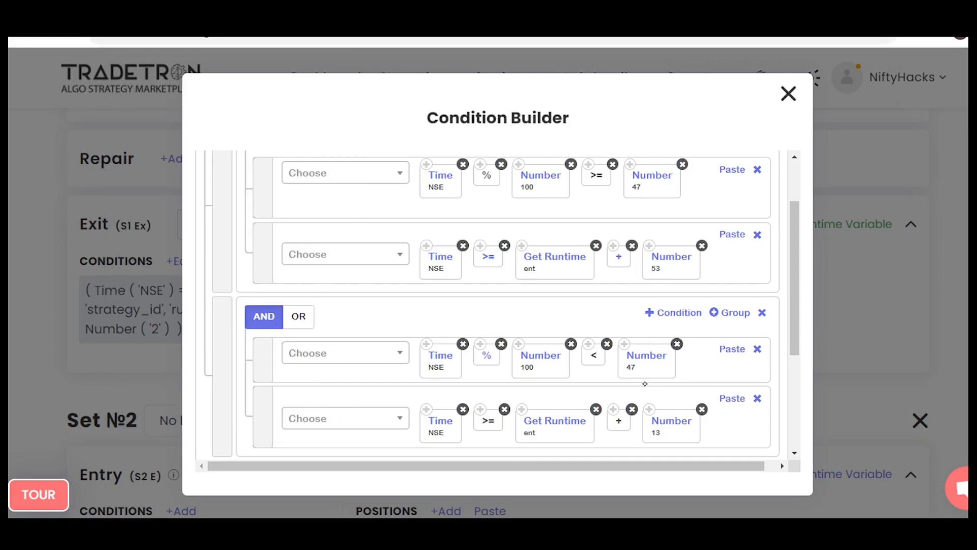
{"action": "scroll", "coordinate": [646, 384], "scroll_direction": "down", "scroll_amount": 2}
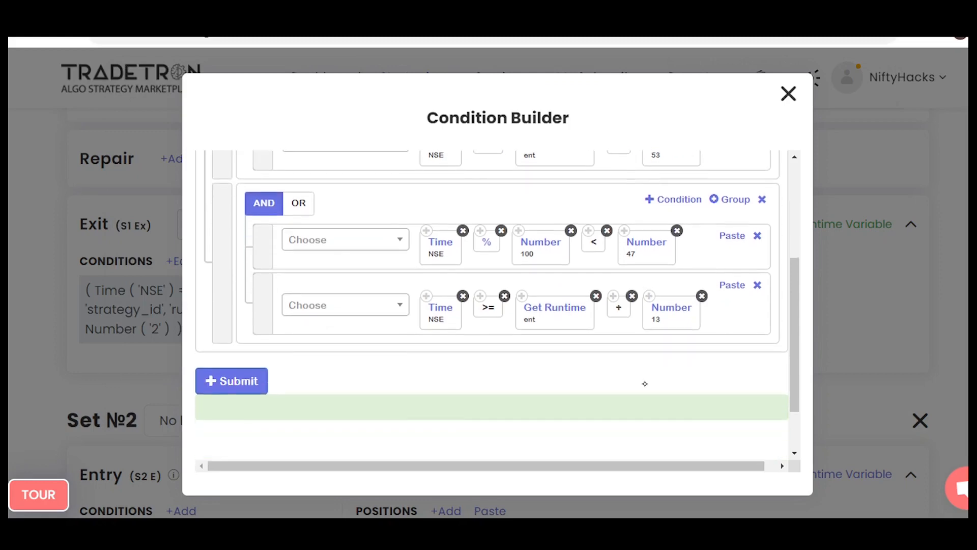
{"action": "left_click", "coordinate": [231, 380]}
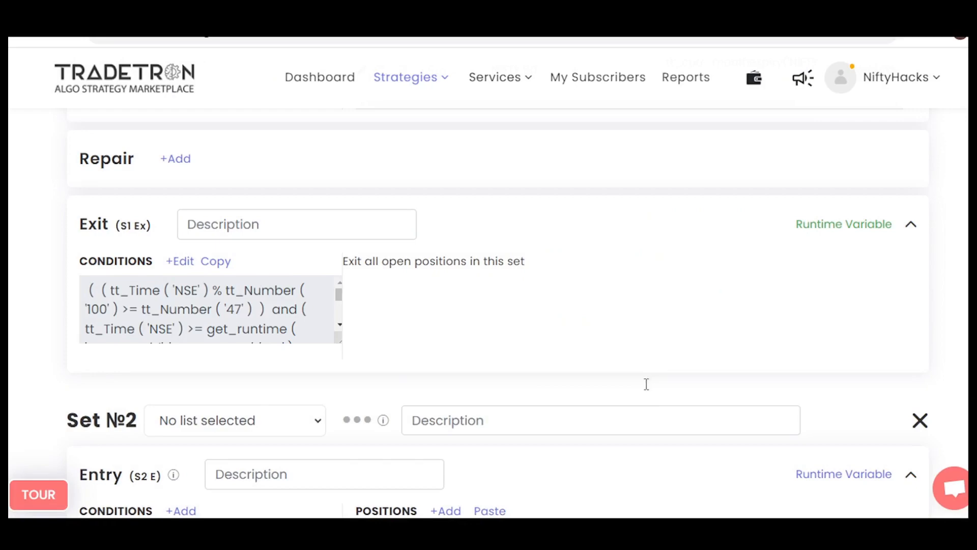
- Check the runtime variables of Set 1's exit and entry sections
{"action": "left_click", "coordinate": [845, 224]}
{"action": "scroll", "coordinate": [376, 308], "scroll_direction": "up", "scroll_amount": 4}
{"action": "left_click", "coordinate": [854, 165]}
{"action": "left_click", "coordinate": [863, 168]}
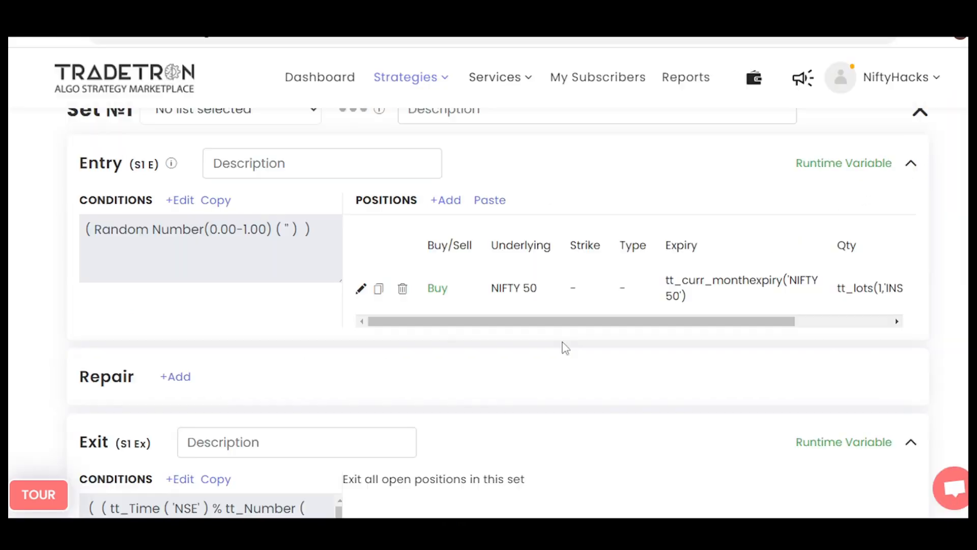
- Review Set 1's exit conditions in the Condition Builder and the ext runtime variable of the exit section
{"action": "scroll", "coordinate": [563, 345], "scroll_direction": "down", "scroll_amount": 5}
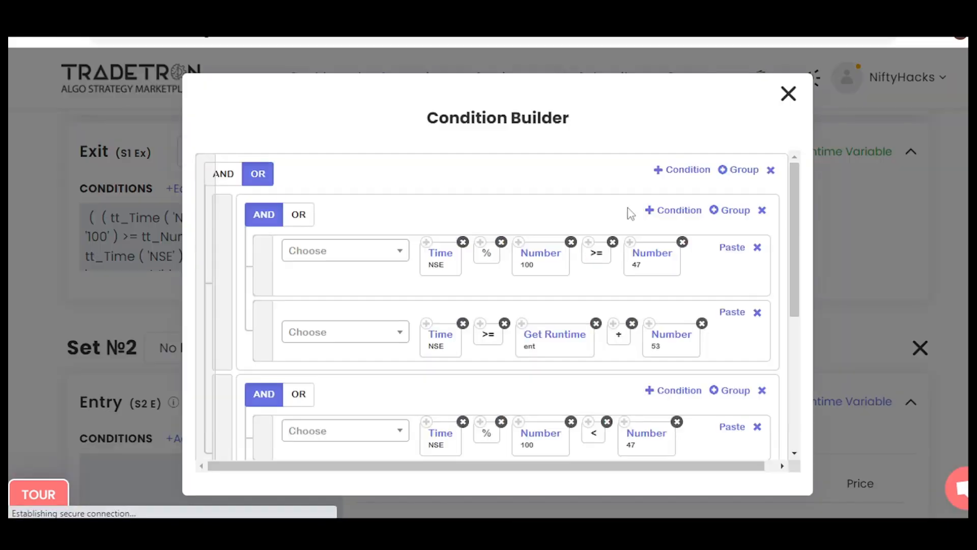
{"action": "scroll", "coordinate": [543, 319], "scroll_direction": "down", "scroll_amount": 3}
{"action": "scroll", "coordinate": [593, 332], "scroll_direction": "up", "scroll_amount": 3}
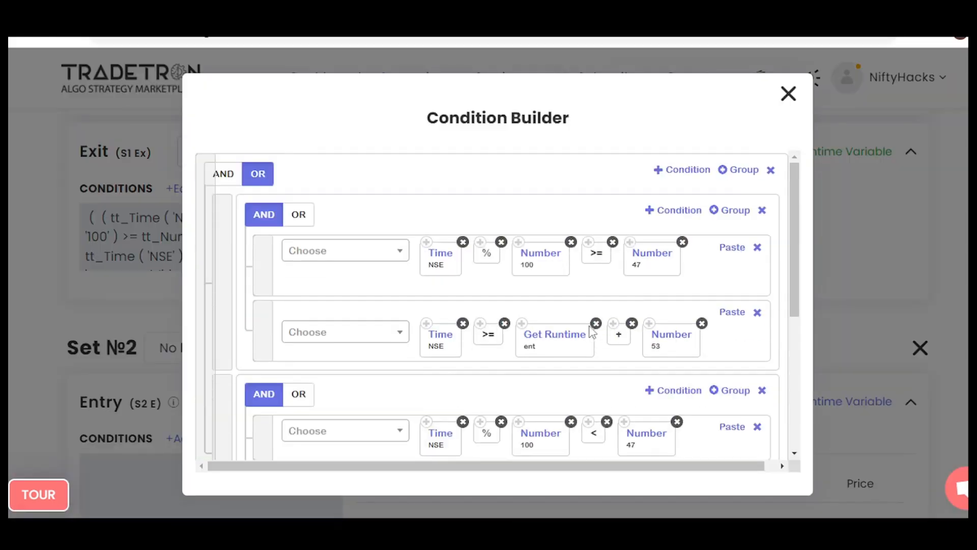
{"action": "left_click", "coordinate": [789, 94]}
{"action": "left_click", "coordinate": [848, 301]}
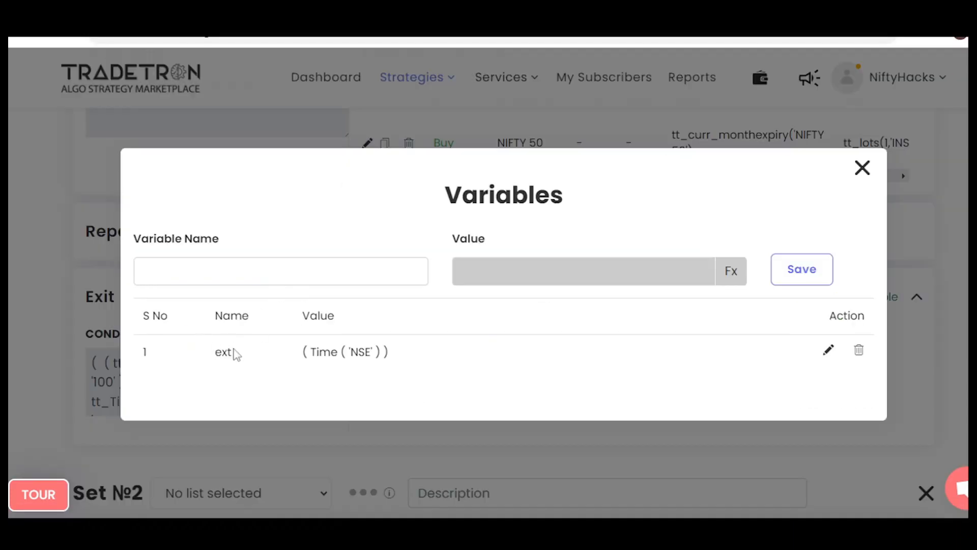
{"action": "double_click", "coordinate": [232, 352]}
{"action": "left_click", "coordinate": [655, 273]}
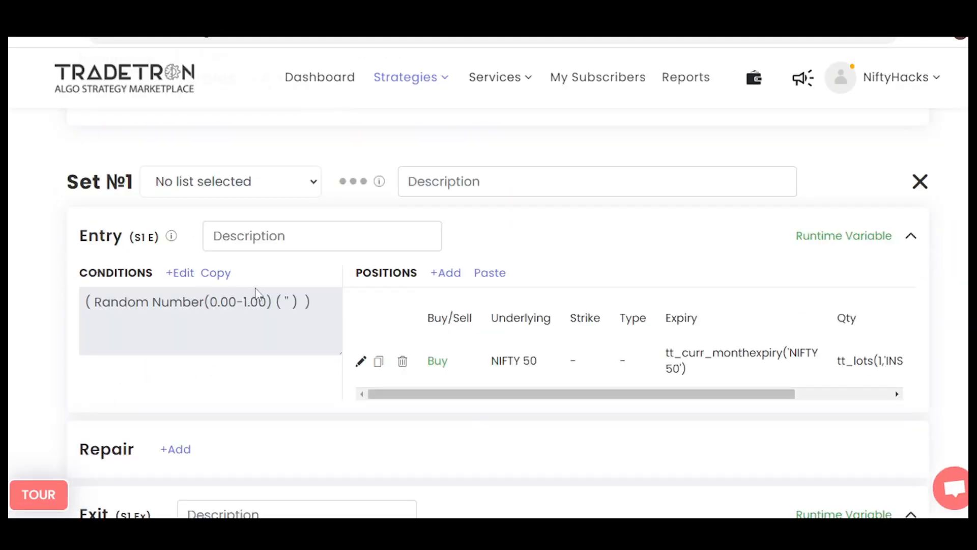
- Open Set 1's entry conditions and add two groups with two empty conditions each below the Random Number condition
{"action": "left_click", "coordinate": [184, 274]}
{"action": "left_click", "coordinate": [679, 171]}
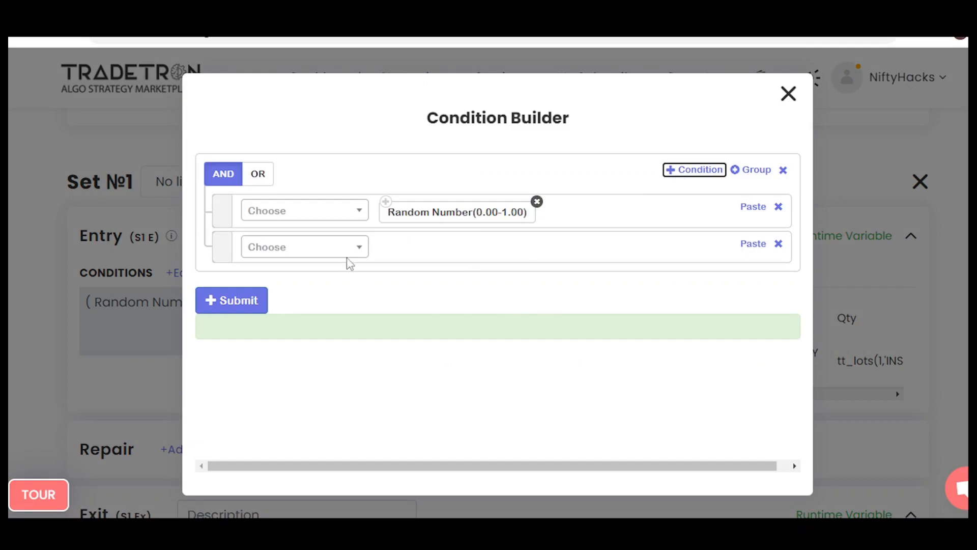
{"action": "left_click", "coordinate": [360, 250]}
{"action": "left_click", "coordinate": [506, 260]}
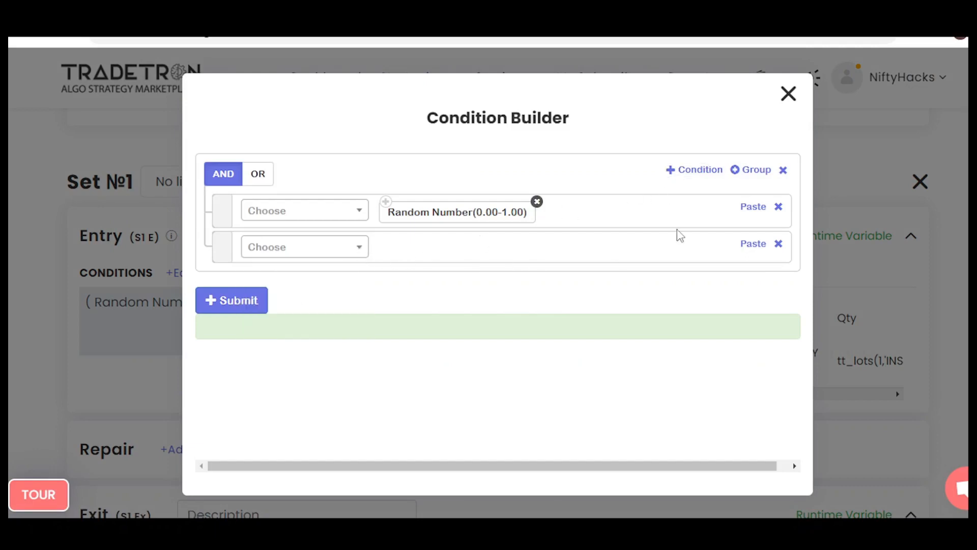
{"action": "double_click", "coordinate": [760, 174]}
{"action": "left_click", "coordinate": [770, 245]}
{"action": "left_click", "coordinate": [766, 243]}
{"action": "left_click", "coordinate": [675, 247]}
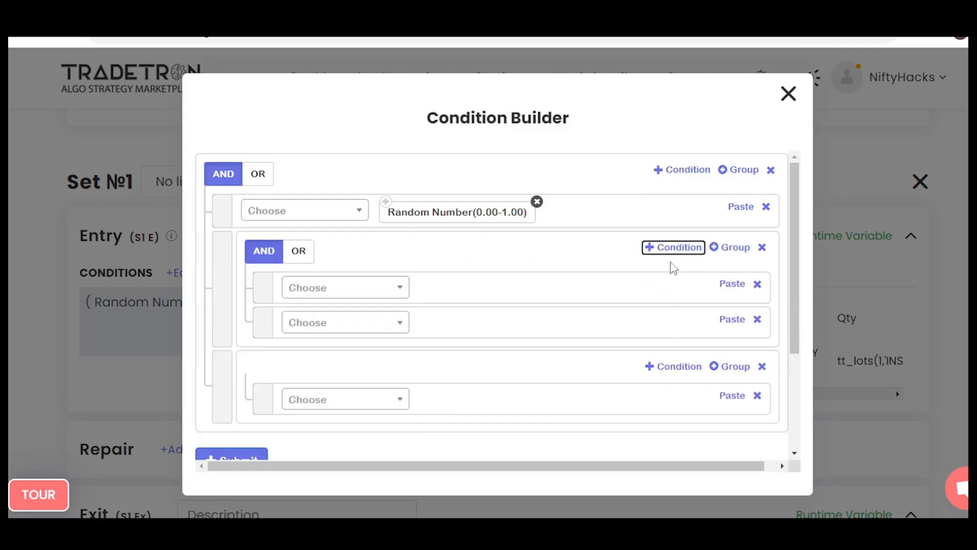
{"action": "left_click", "coordinate": [667, 365]}
- Start the first condition of the first entry group with the Time keyword for NSE followed by the % operator
{"action": "left_click", "coordinate": [363, 293]}
{"action": "type", "text": "tim"}
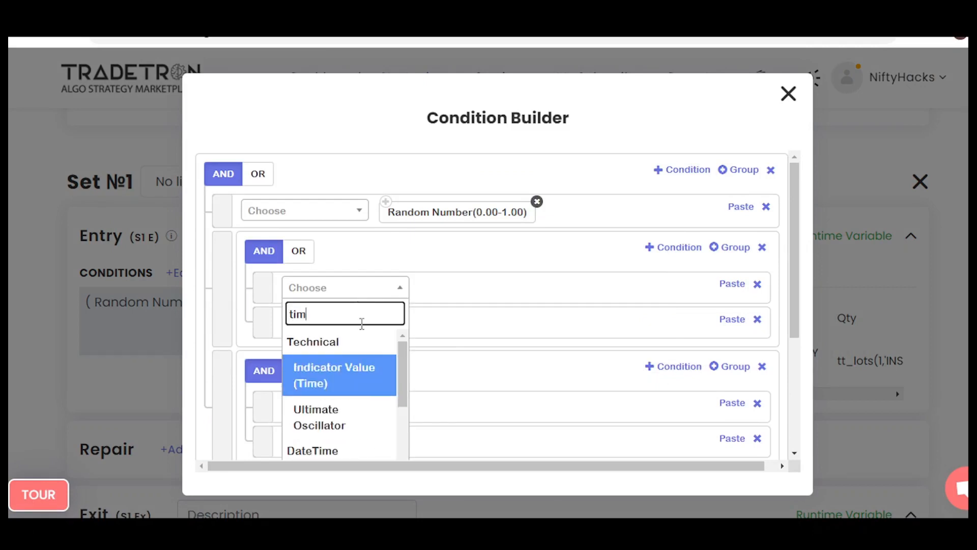
{"action": "scroll", "coordinate": [353, 454], "scroll_direction": "down", "scroll_amount": 2}
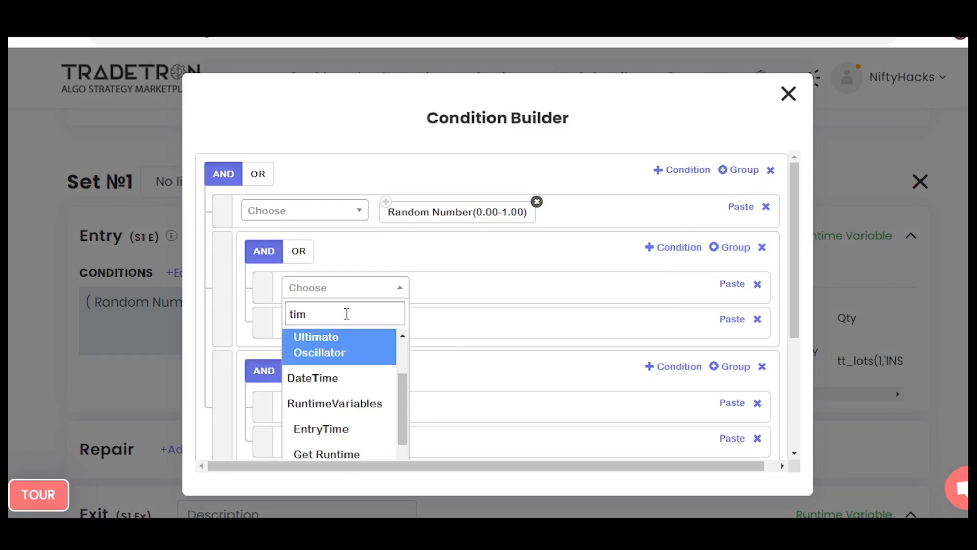
{"action": "type", "text": "e"}
{"action": "left_click", "coordinate": [344, 435]}
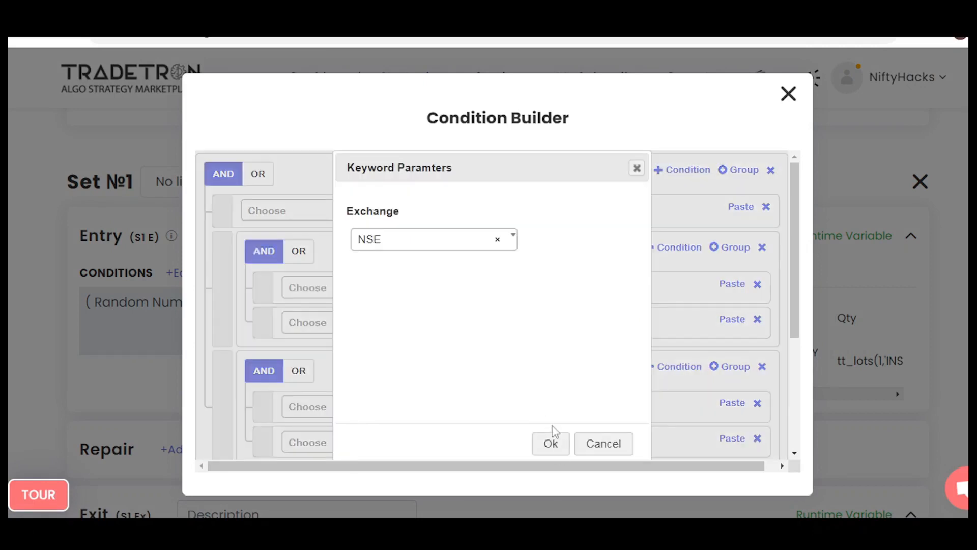
{"action": "left_click", "coordinate": [551, 441]}
{"action": "left_click", "coordinate": [372, 295]}
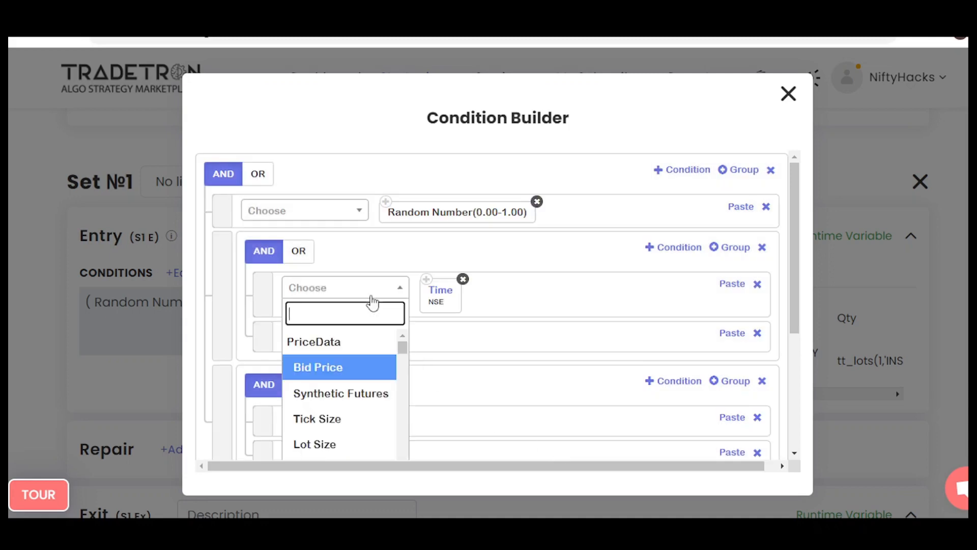
{"action": "type", "text": "%"}
{"action": "left_click", "coordinate": [367, 413]}
- Append Number 100 and the >= comparison to the first group's first condition
{"action": "left_click", "coordinate": [359, 294]}
{"action": "type", "text": "num"}
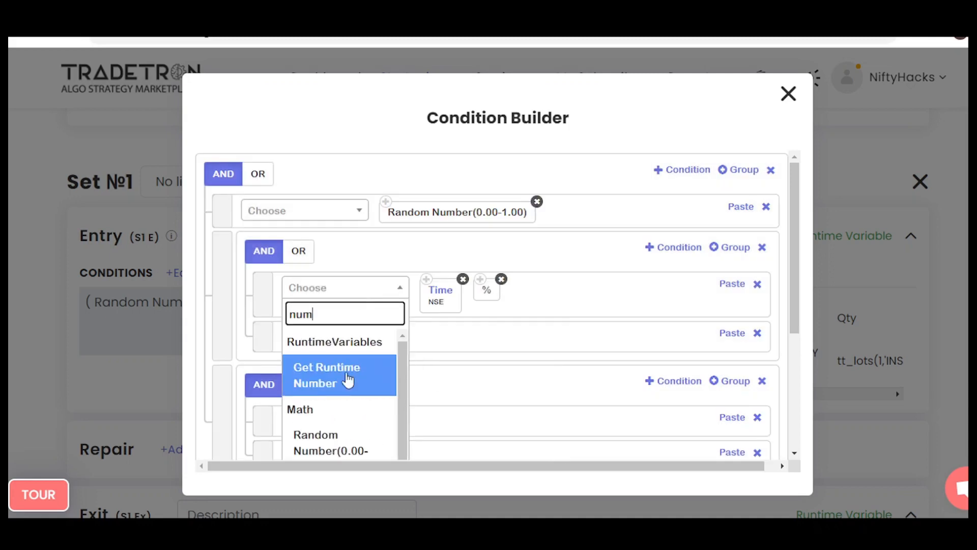
{"action": "scroll", "coordinate": [344, 443], "scroll_direction": "down", "scroll_amount": 5}
{"action": "left_click", "coordinate": [352, 415]}
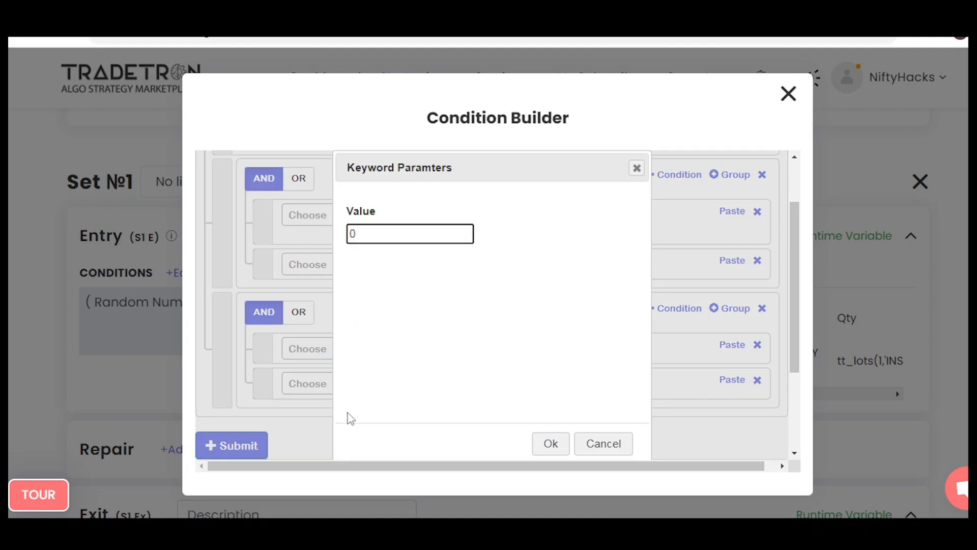
{"action": "type", "text": "100"}
{"action": "left_click", "coordinate": [551, 445]}
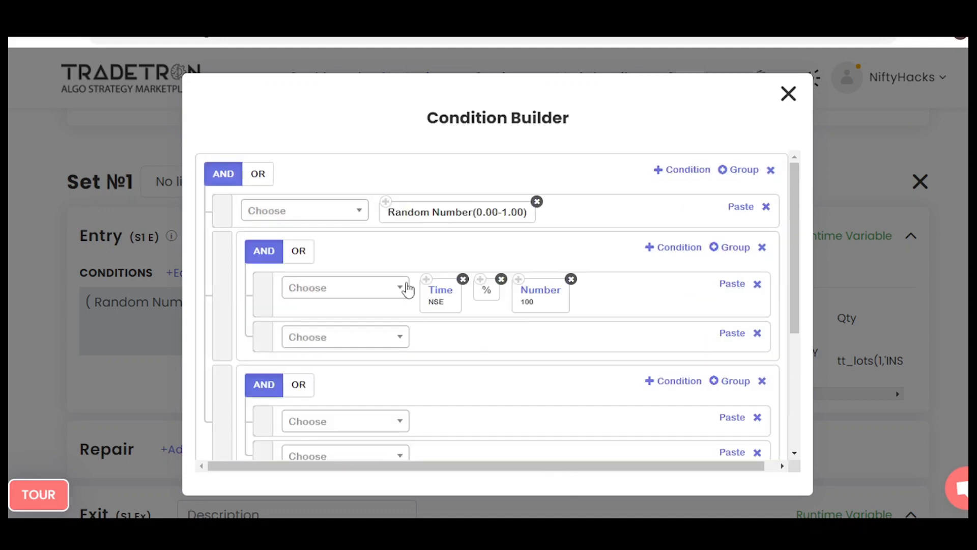
{"action": "left_click", "coordinate": [406, 291]}
{"action": "type", "text": ">"}
{"action": "left_click", "coordinate": [370, 393]}
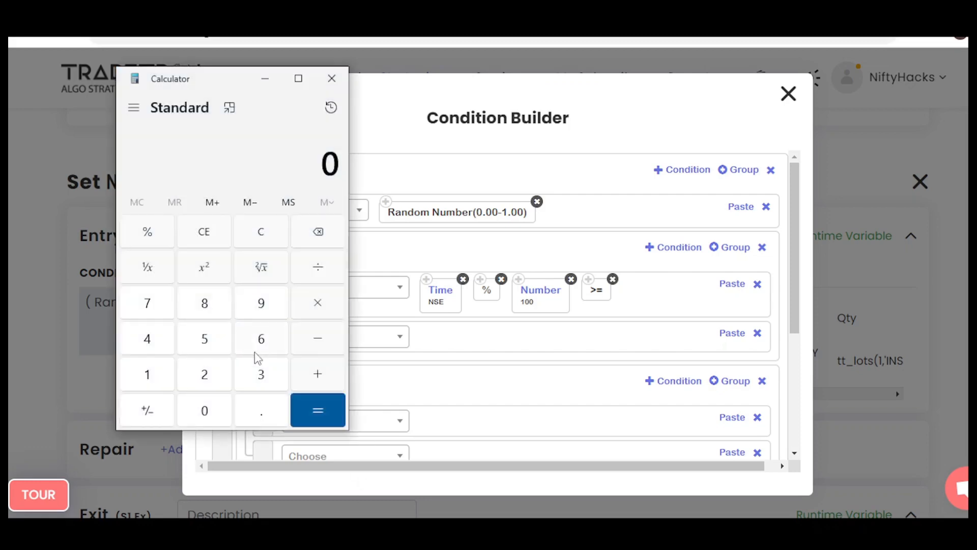
- Calculate 60 minus 7 in the Calculator
{"action": "left_click", "coordinate": [255, 352]}
{"action": "left_click", "coordinate": [219, 418]}
{"action": "left_click", "coordinate": [321, 342]}
{"action": "left_click", "coordinate": [160, 305]}
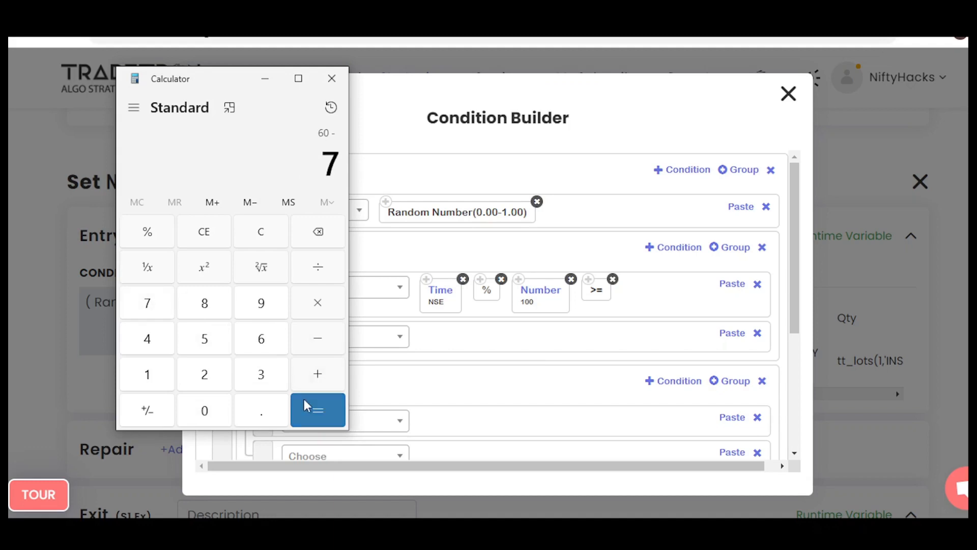
{"action": "left_click", "coordinate": [306, 399]}
- Close the Calculator and complete the first group's first condition with Number 53 after the >= comparison
{"action": "left_click", "coordinate": [331, 78]}
{"action": "left_click", "coordinate": [394, 287]}
{"action": "type", "text": "num"}
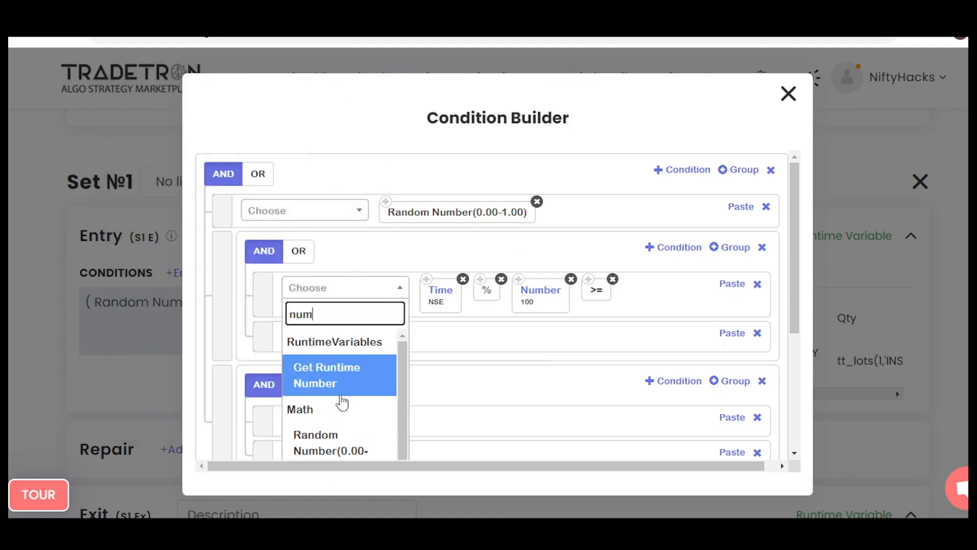
{"action": "scroll", "coordinate": [342, 433], "scroll_direction": "down", "scroll_amount": 4}
{"action": "left_click", "coordinate": [357, 369]}
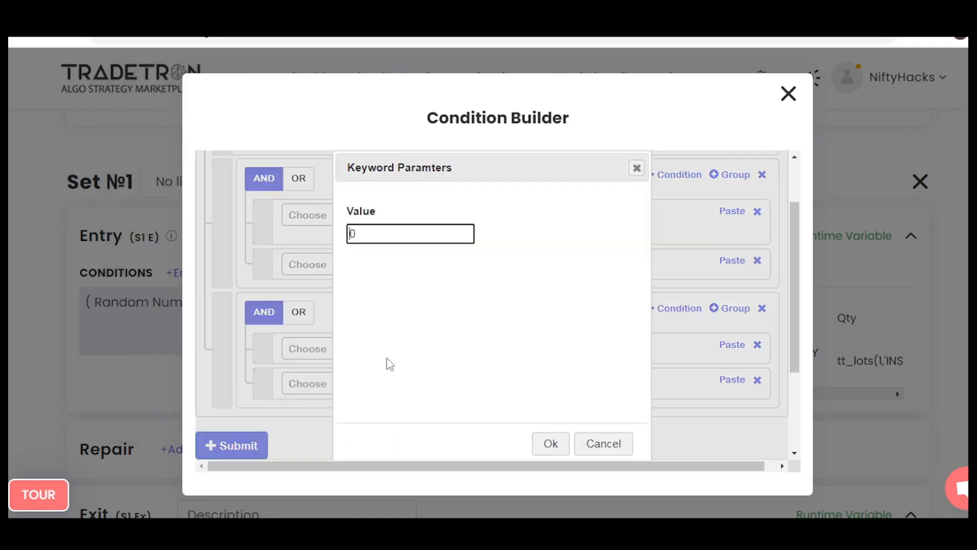
{"action": "type", "text": "53"}
{"action": "left_click", "coordinate": [551, 443]}
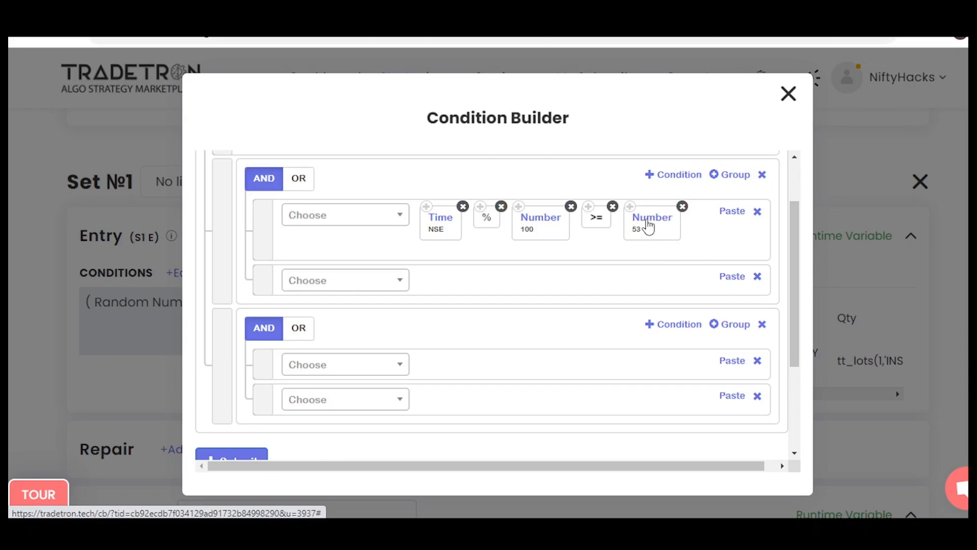
- Copy the Time NSE, % and Number 100 keywords from the first group into the second group's first condition
{"action": "left_click", "coordinate": [727, 361]}
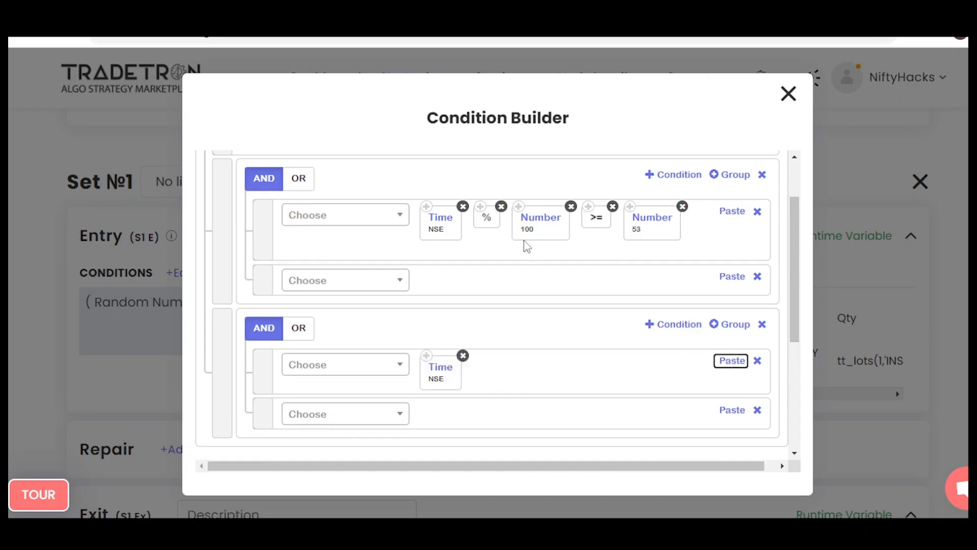
{"action": "left_click", "coordinate": [485, 214]}
{"action": "left_click", "coordinate": [732, 360]}
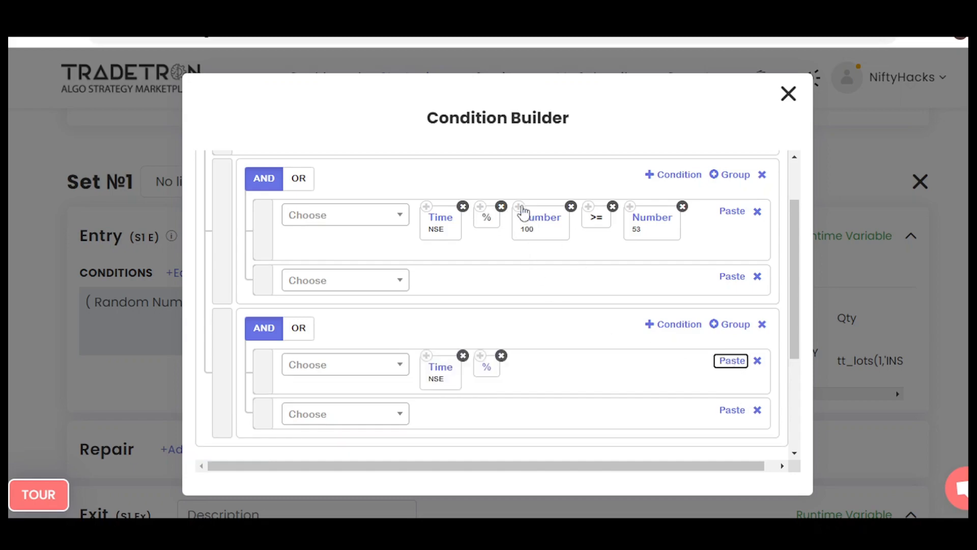
{"action": "left_click", "coordinate": [723, 359]}
- Complete the second group's first condition with the < comparison and a copy of Number 53
{"action": "left_click", "coordinate": [395, 373]}
{"action": "type", "text": "<"}
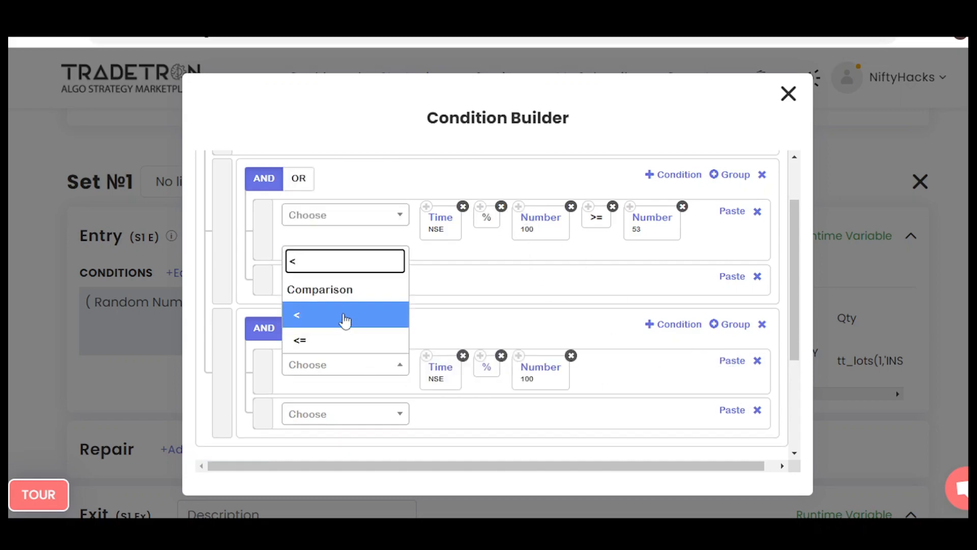
{"action": "left_click", "coordinate": [342, 317]}
{"action": "left_click", "coordinate": [632, 214]}
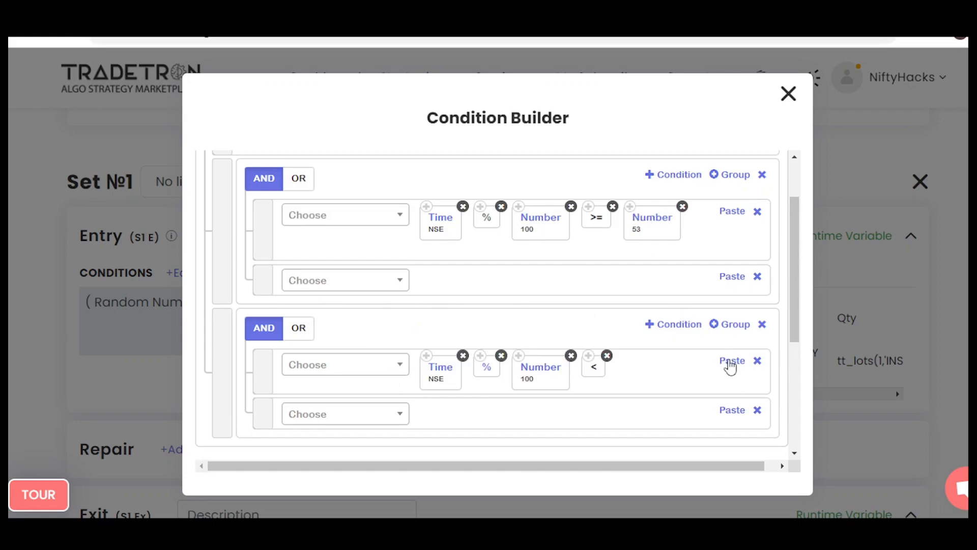
{"action": "left_click", "coordinate": [731, 362]}
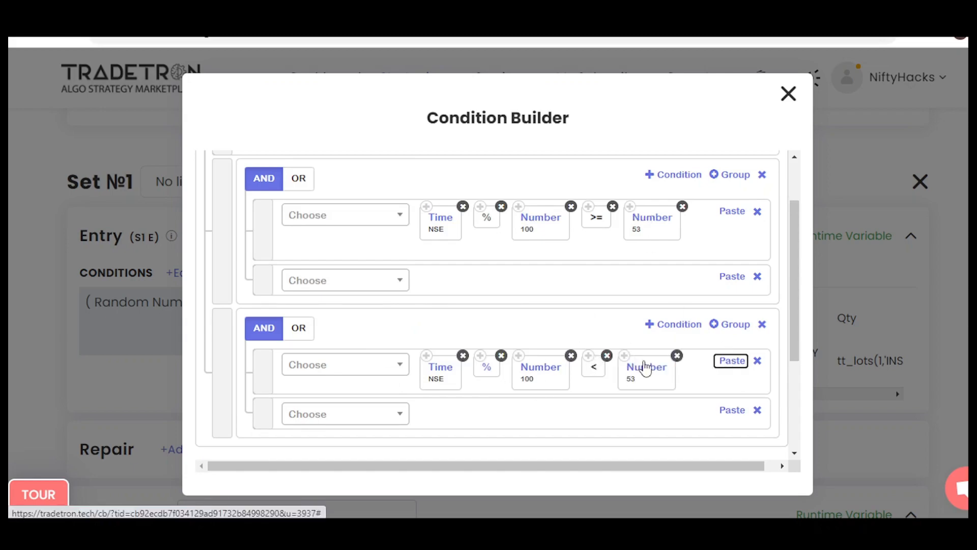
- Build Time NSE >= Get Runtime with the variable name ext in the second group's second condition
{"action": "left_click", "coordinate": [376, 419]}
{"action": "left_click", "coordinate": [459, 410]}
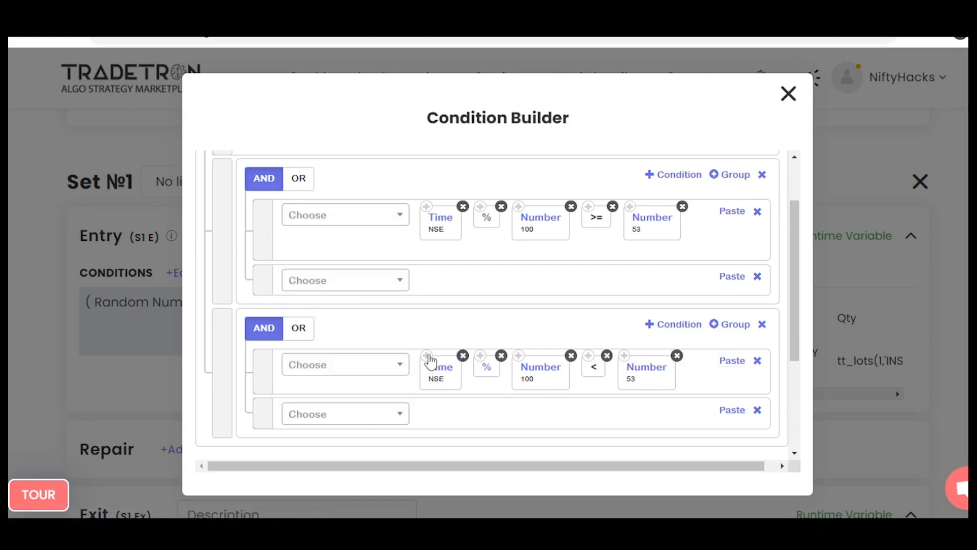
{"action": "left_click", "coordinate": [429, 361]}
{"action": "left_click", "coordinate": [731, 410]}
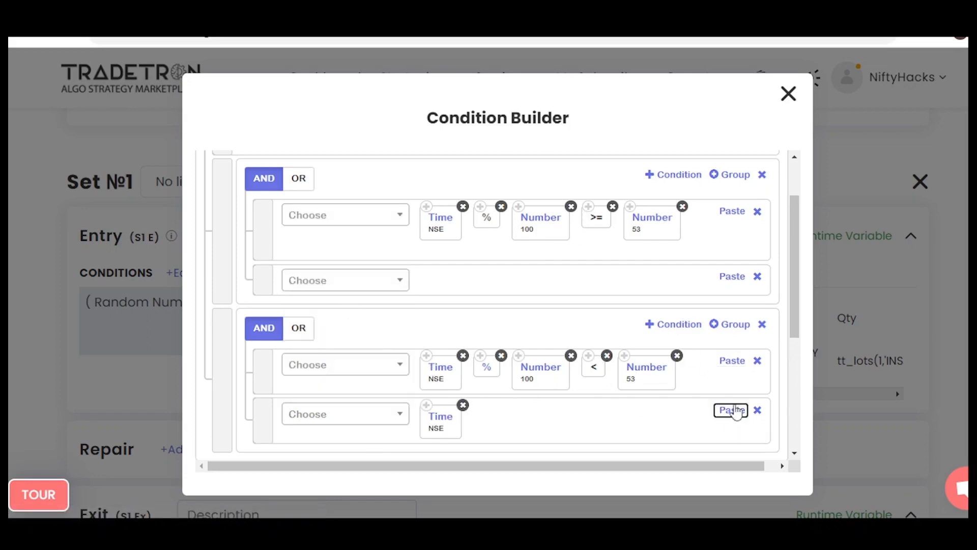
{"action": "left_click", "coordinate": [355, 422]}
{"action": "type", "text": "run"}
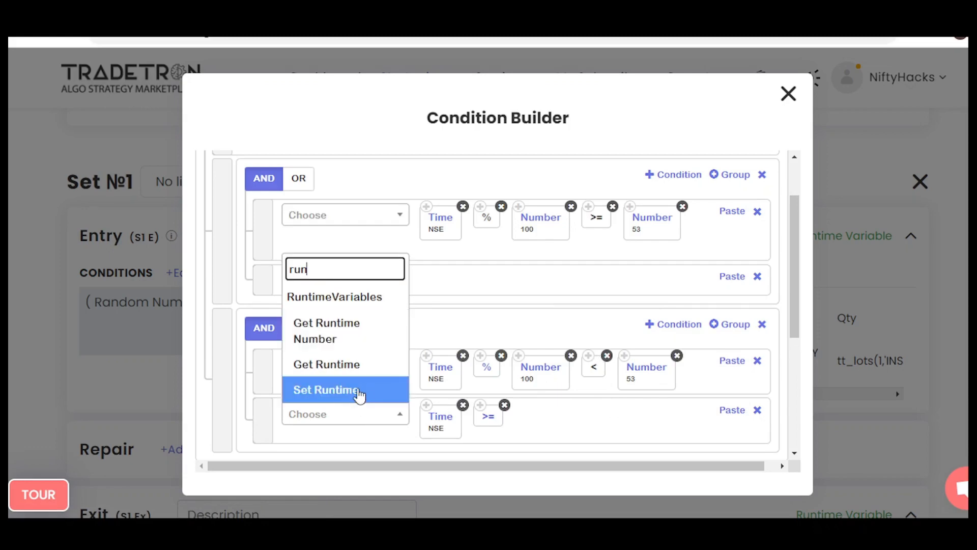
{"action": "left_click", "coordinate": [360, 394]}
{"action": "type", "text": "ext"}
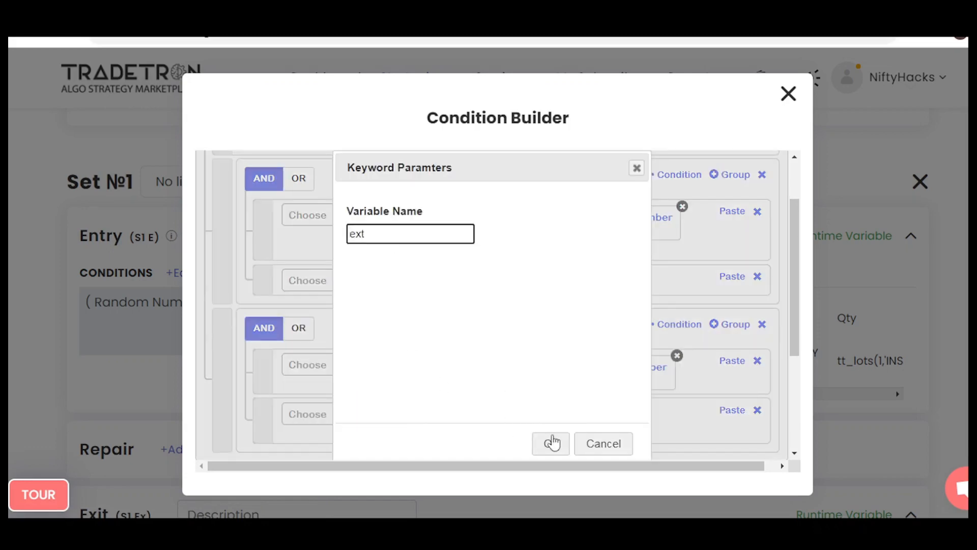
{"action": "left_click", "coordinate": [551, 442]}
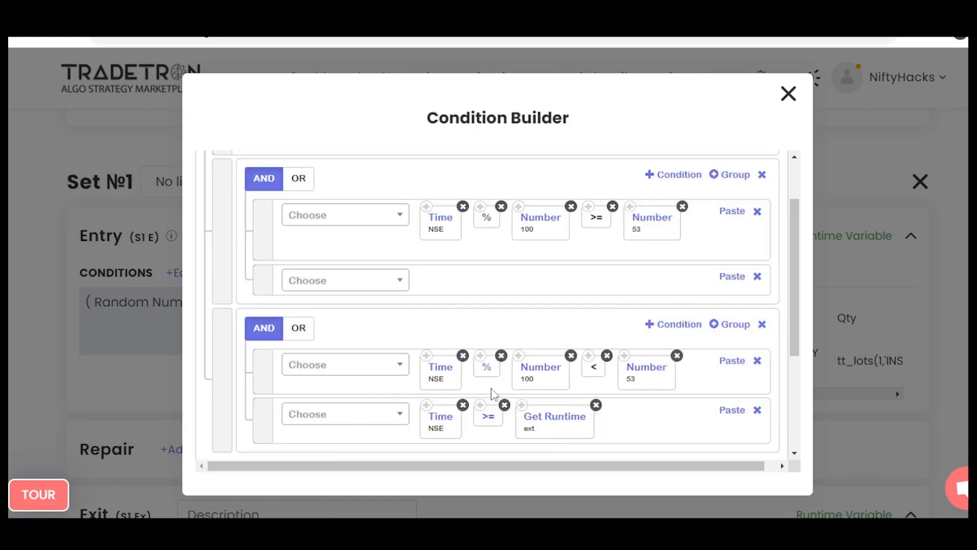
- Append the + operator and Number 7 after Get Runtime ext in the second group's second condition
{"action": "left_click", "coordinate": [373, 420]}
{"action": "type", "text": "+"}
{"action": "left_click", "coordinate": [375, 390]}
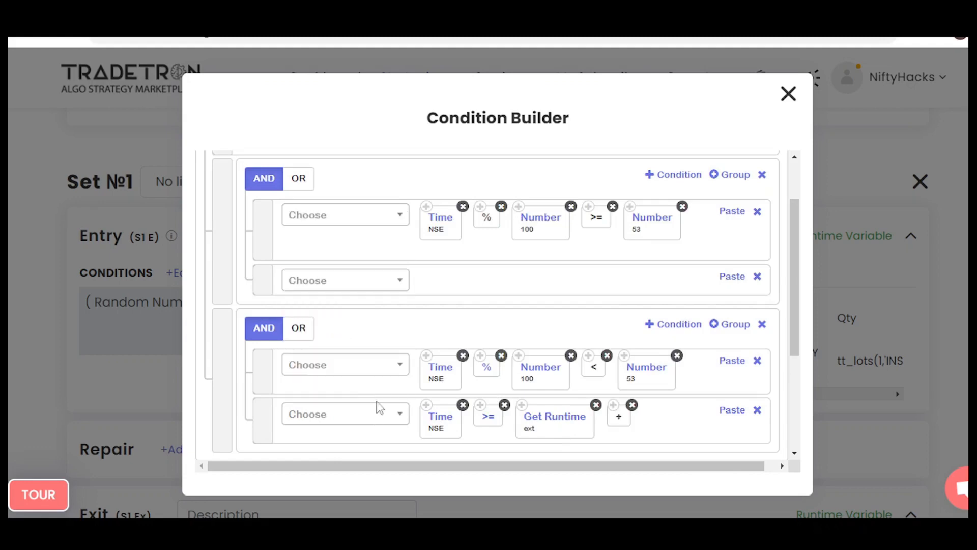
{"action": "left_click", "coordinate": [396, 426]}
{"action": "type", "text": "num"}
{"action": "left_click", "coordinate": [361, 397]}
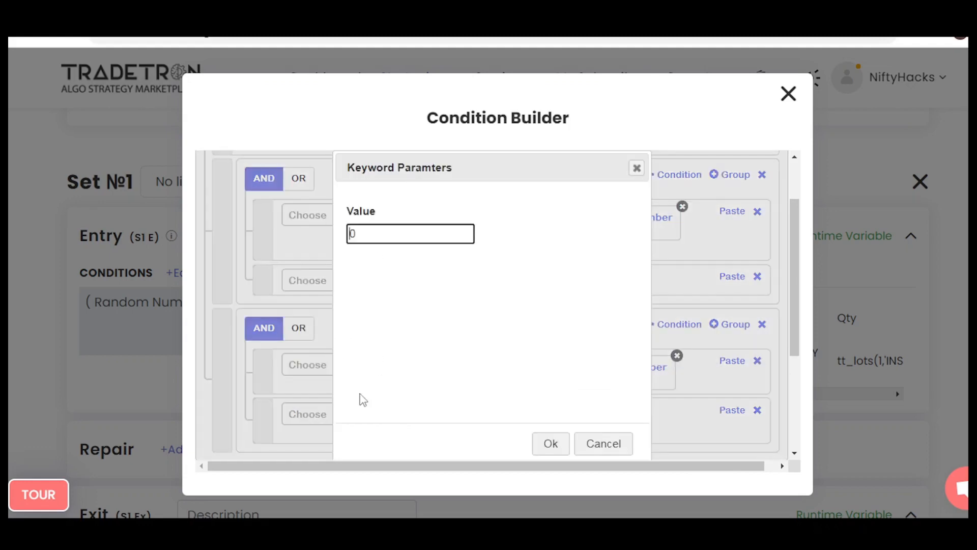
{"action": "double_click", "coordinate": [396, 238]}
{"action": "type", "text": "7"}
{"action": "left_click", "coordinate": [548, 444]}
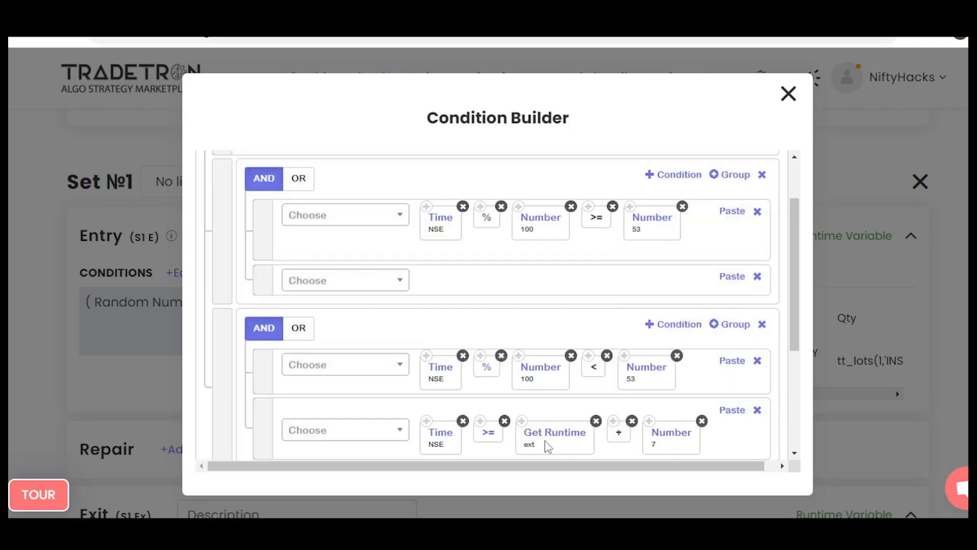
- Switch to the Calculator and calculate 100 minus 53
{"action": "left_click_drag", "start_coordinate": [794, 325], "coordinate": [793, 329]}
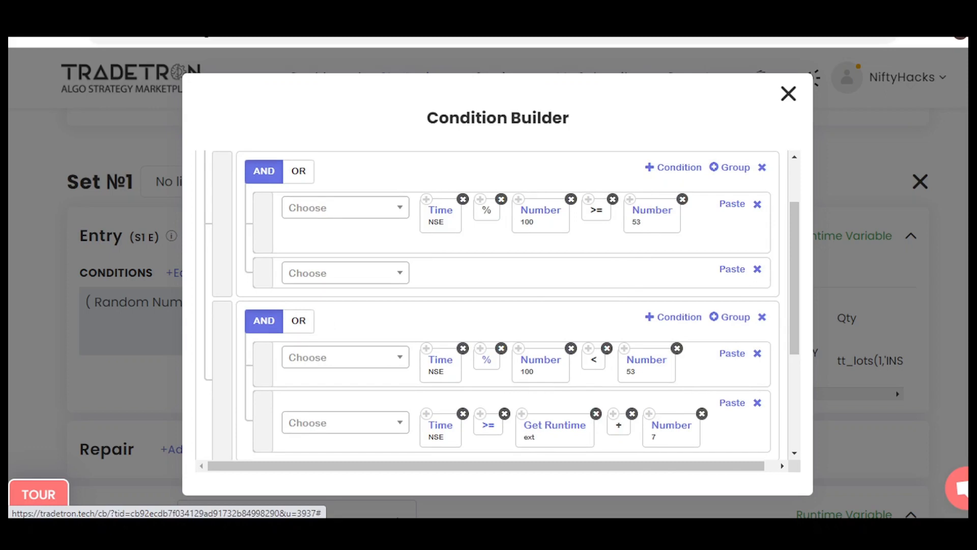
{"action": "left_click", "coordinate": [203, 532]}
{"action": "left_click", "coordinate": [152, 380]}
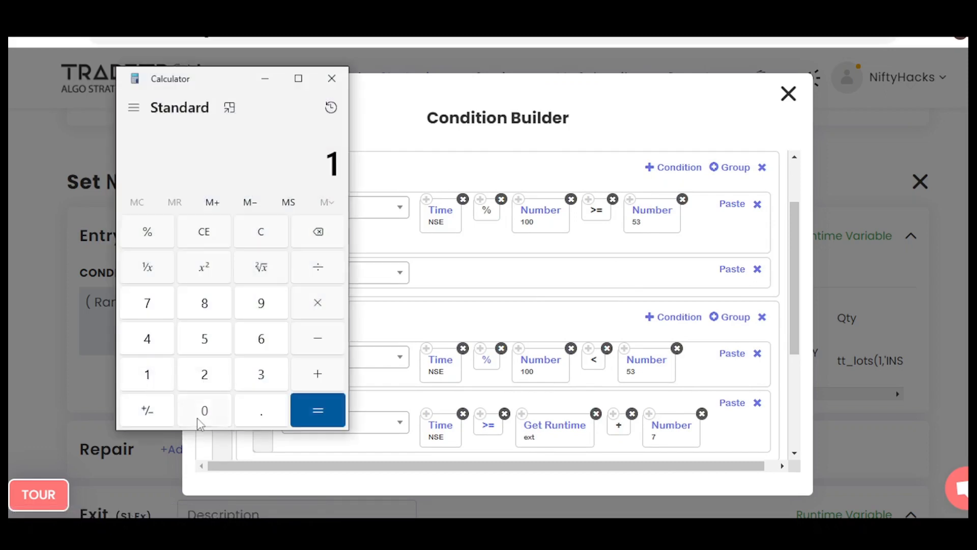
{"action": "double_click", "coordinate": [198, 415]}
{"action": "left_click", "coordinate": [316, 339]}
{"action": "left_click", "coordinate": [225, 342]}
{"action": "left_click", "coordinate": [273, 372]}
{"action": "left_click", "coordinate": [328, 419]}
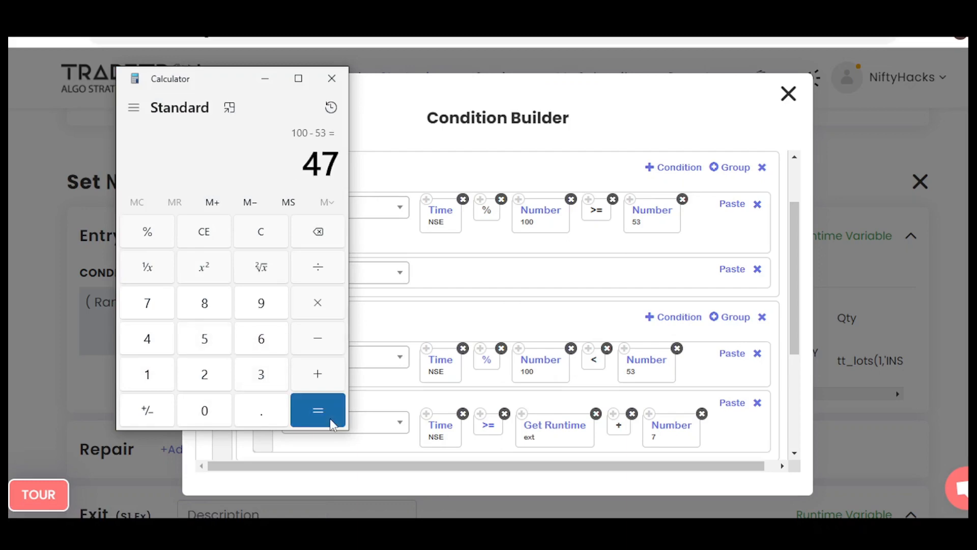
- Return to the Condition Builder and copy Time >= Get Runtime ext + Number 7 into the first group's second condition
{"action": "left_click", "coordinate": [433, 241]}
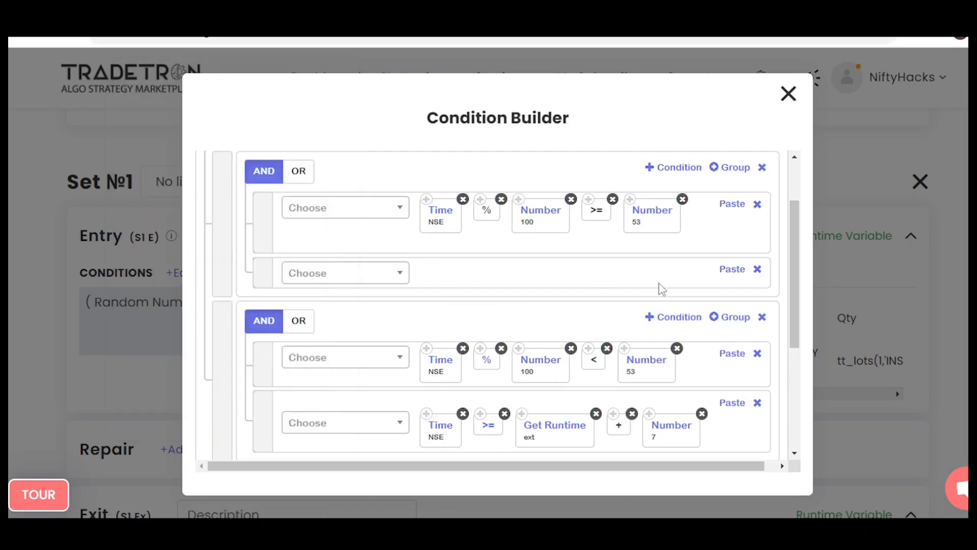
{"action": "left_click", "coordinate": [732, 269]}
{"action": "left_click", "coordinate": [732, 269]}
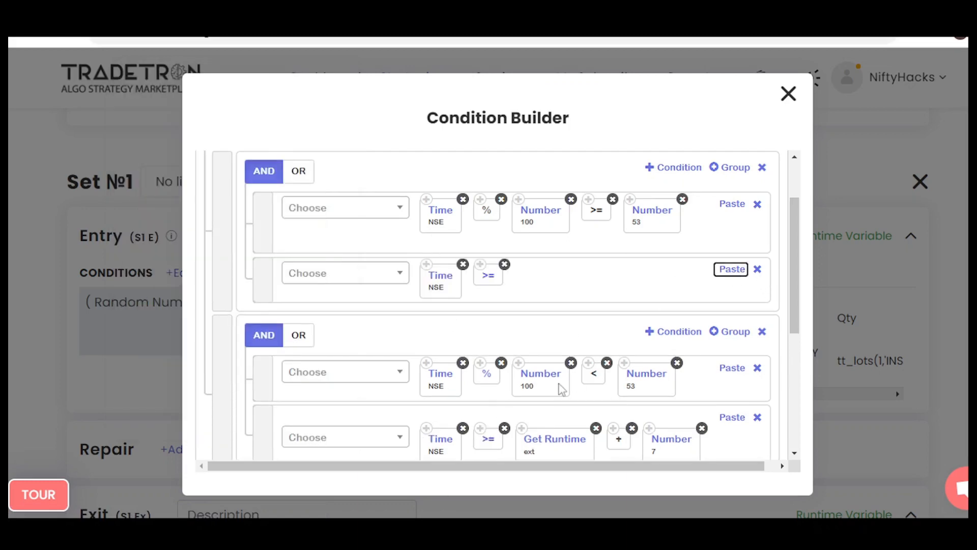
{"action": "left_click", "coordinate": [735, 270]}
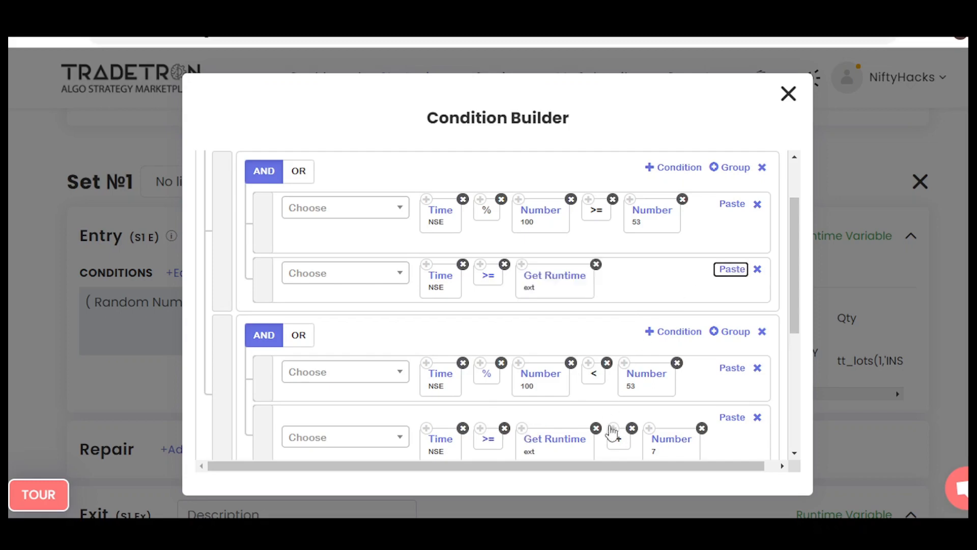
{"action": "left_click", "coordinate": [735, 271]}
{"action": "left_click", "coordinate": [732, 269]}
- Set the Number added to Get Runtime ext in the first group's second condition to 47
{"action": "left_click", "coordinate": [669, 286]}
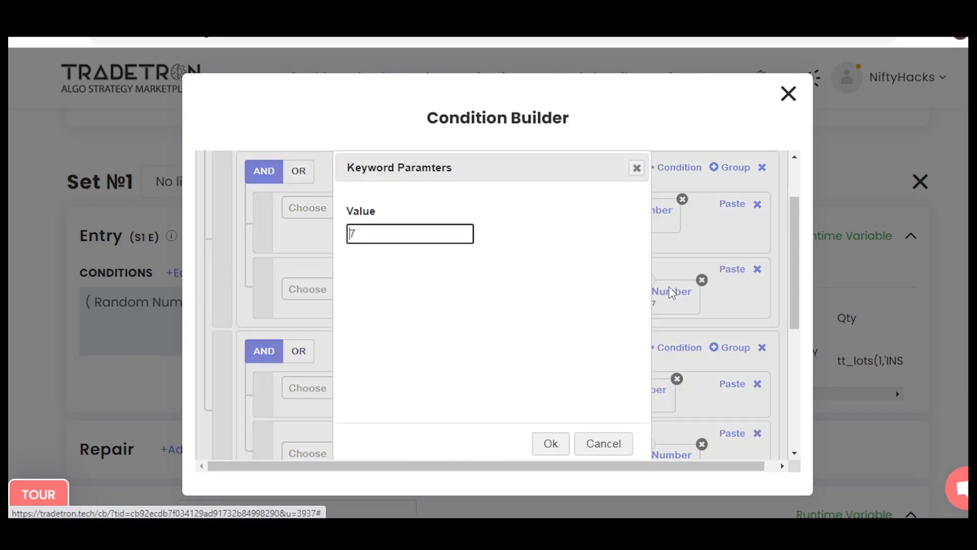
{"action": "type", "text": "4"}
{"action": "left_click", "coordinate": [556, 440]}
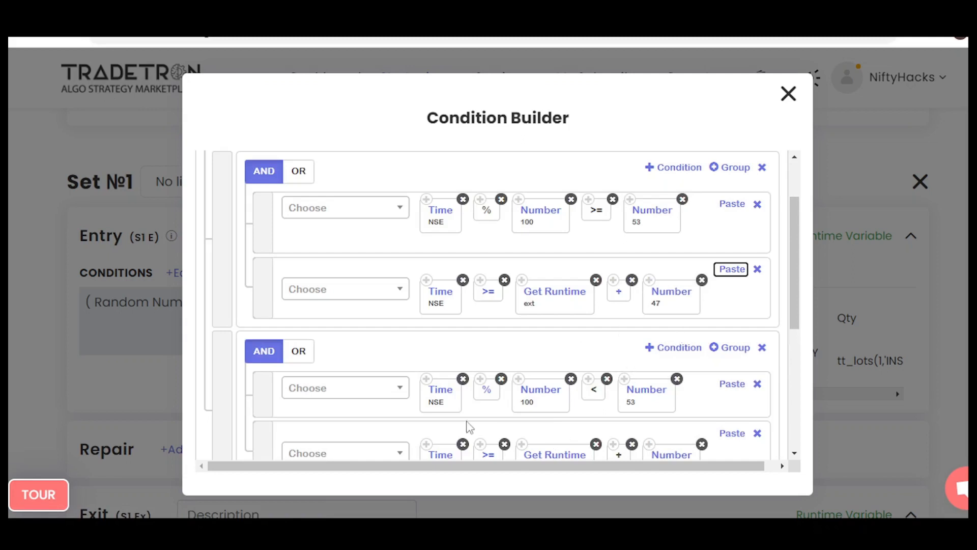
- Switch to the Calculator, clear it and calculate 1155 plus 7
{"action": "key", "text": "alt+Tab"}
{"action": "left_click", "coordinate": [203, 236]}
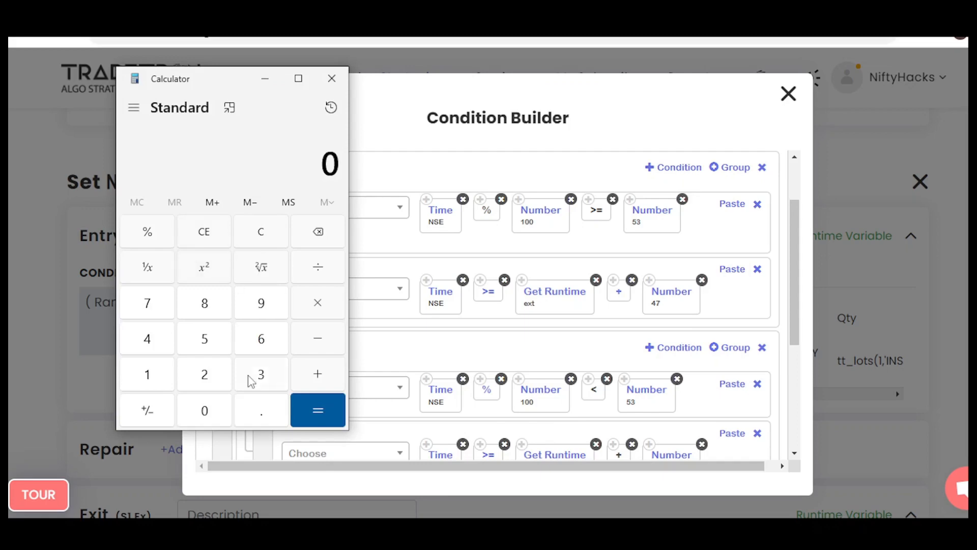
{"action": "left_click", "coordinate": [164, 370]}
{"action": "left_click", "coordinate": [164, 370]}
{"action": "left_click", "coordinate": [190, 341]}
{"action": "left_click", "coordinate": [190, 341]}
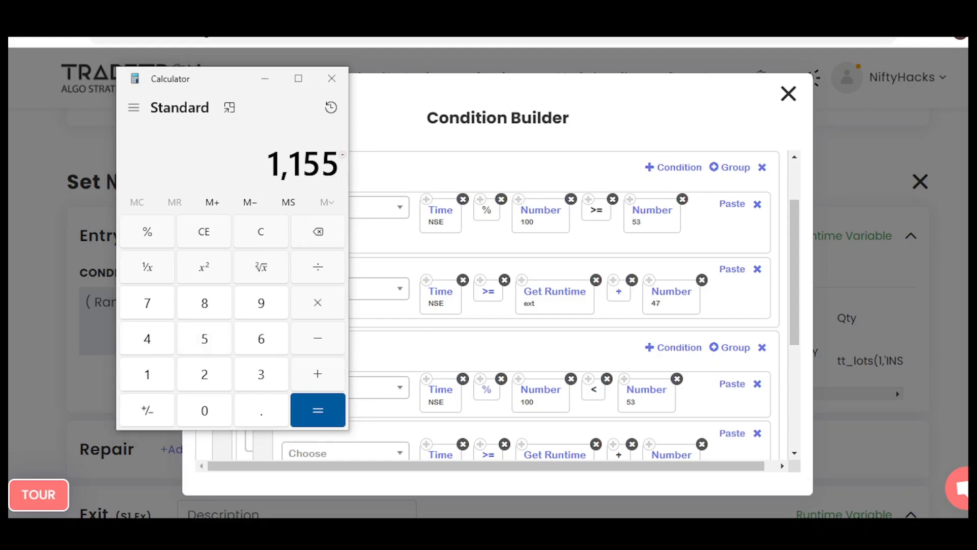
{"action": "left_click_drag", "start_coordinate": [343, 154], "coordinate": [412, 143]}
{"action": "left_click_drag", "start_coordinate": [310, 139], "coordinate": [309, 148]}
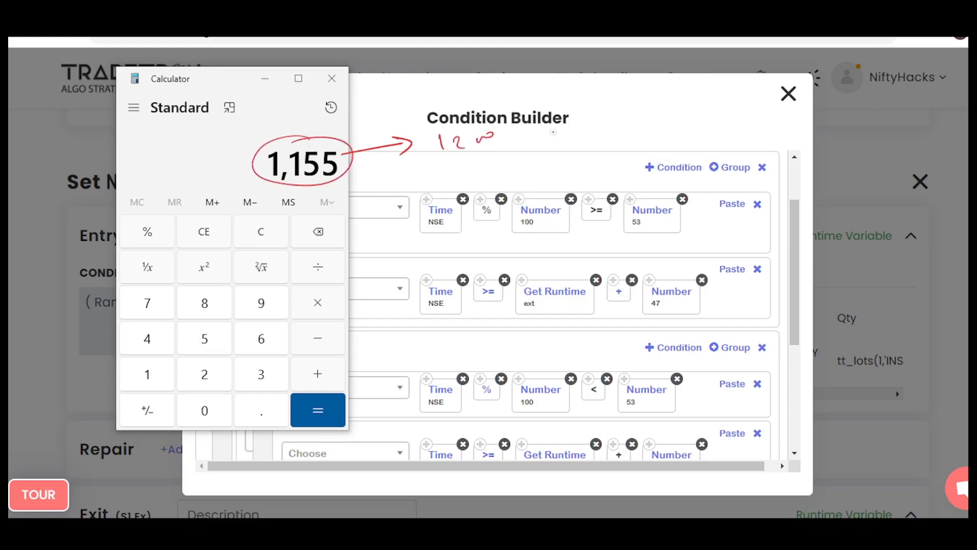
{"action": "mouse_move", "coordinate": [578, 135]}
{"action": "left_mouse_down"}
{"action": "mouse_move", "coordinate": [622, 136]}
{"action": "mouse_move", "coordinate": [580, 119]}
{"action": "mouse_move", "coordinate": [633, 148]}
{"action": "left_mouse_up"}
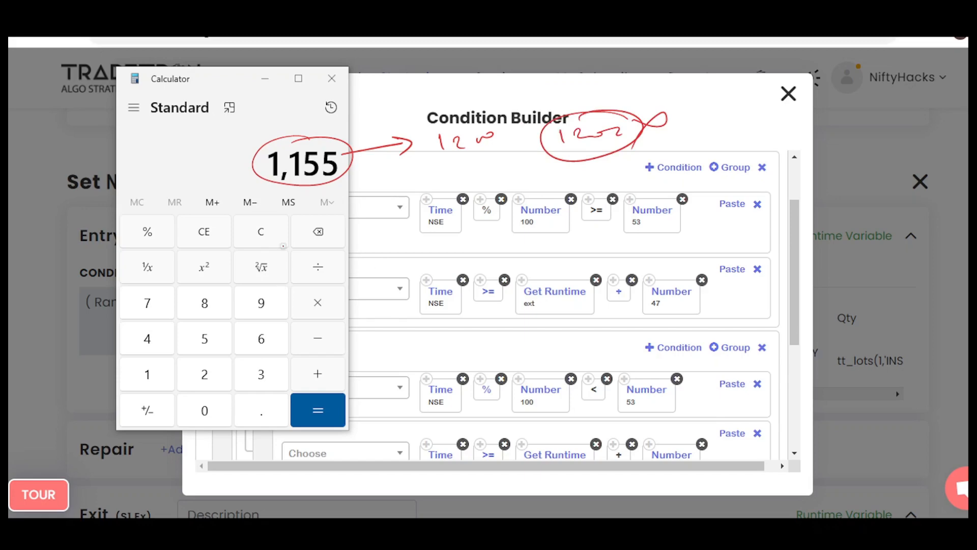
{"action": "key", "text": "Escape"}
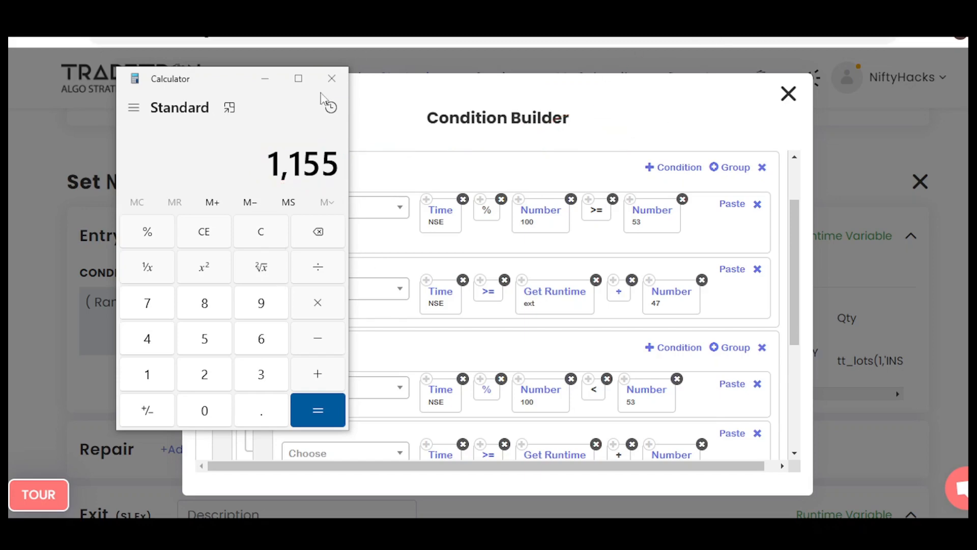
{"action": "key", "text": "plus"}
{"action": "left_click", "coordinate": [148, 301]}
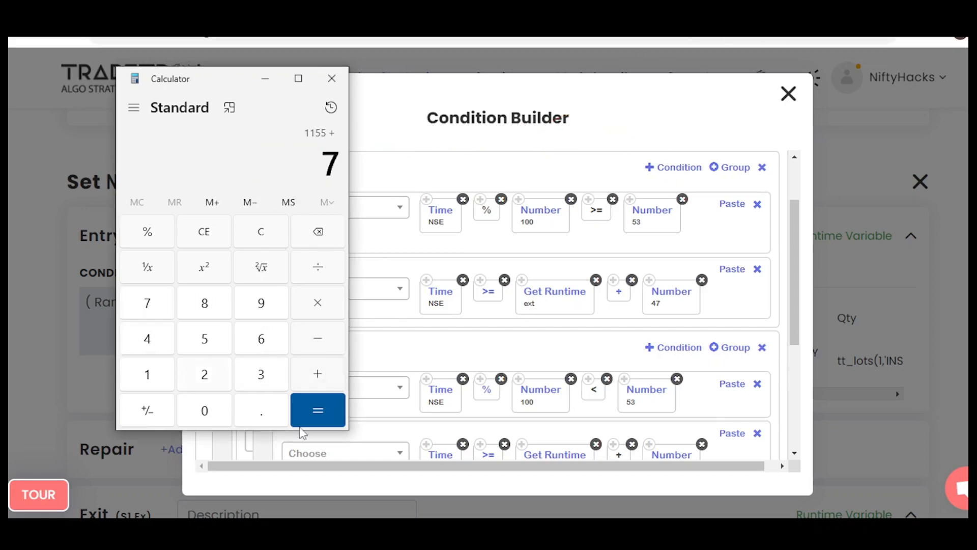
{"action": "left_click", "coordinate": [316, 406]}
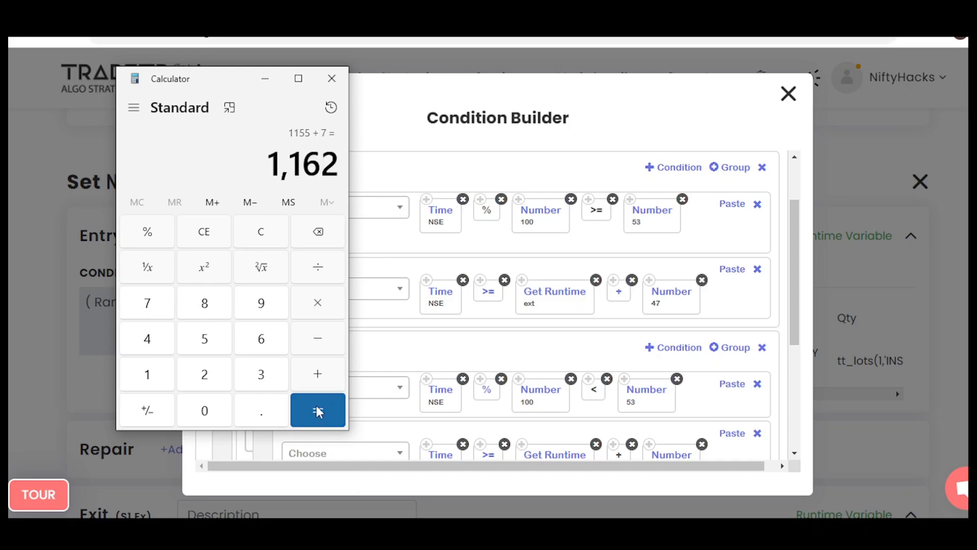
- Calculate 1155 plus 47 to check the hour-rollover offset used in the first group
{"action": "left_click", "coordinate": [152, 362]}
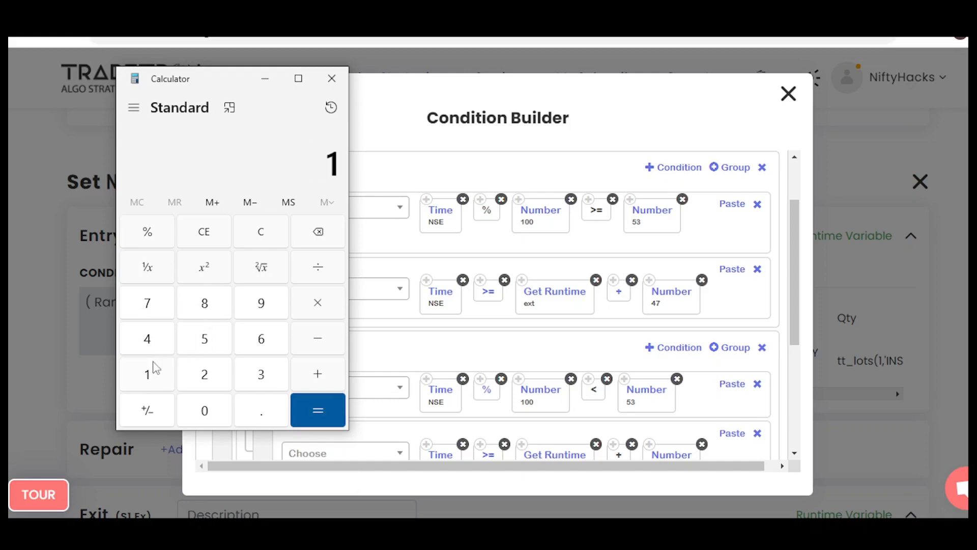
{"action": "left_click", "coordinate": [152, 363]}
{"action": "double_click", "coordinate": [190, 342]}
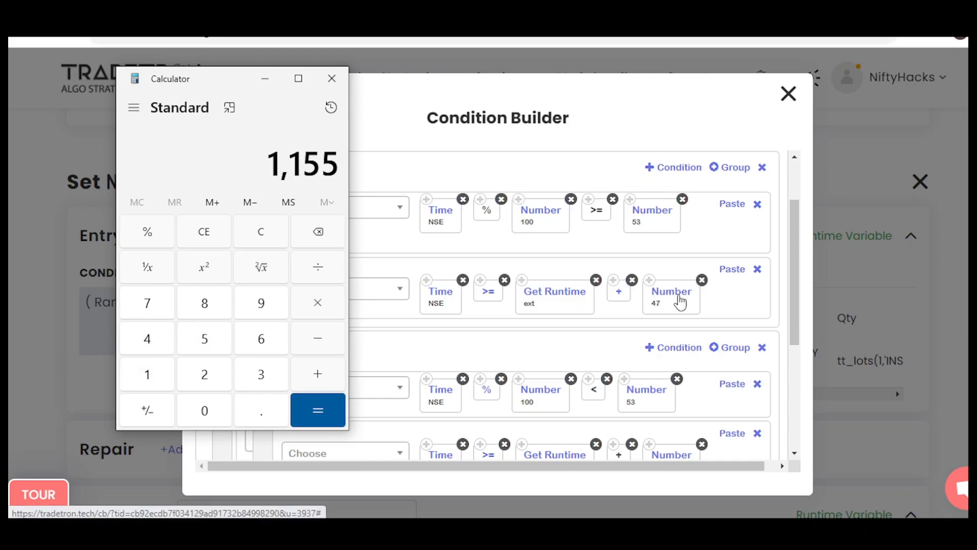
{"action": "left_click", "coordinate": [330, 372]}
{"action": "left_click", "coordinate": [157, 339]}
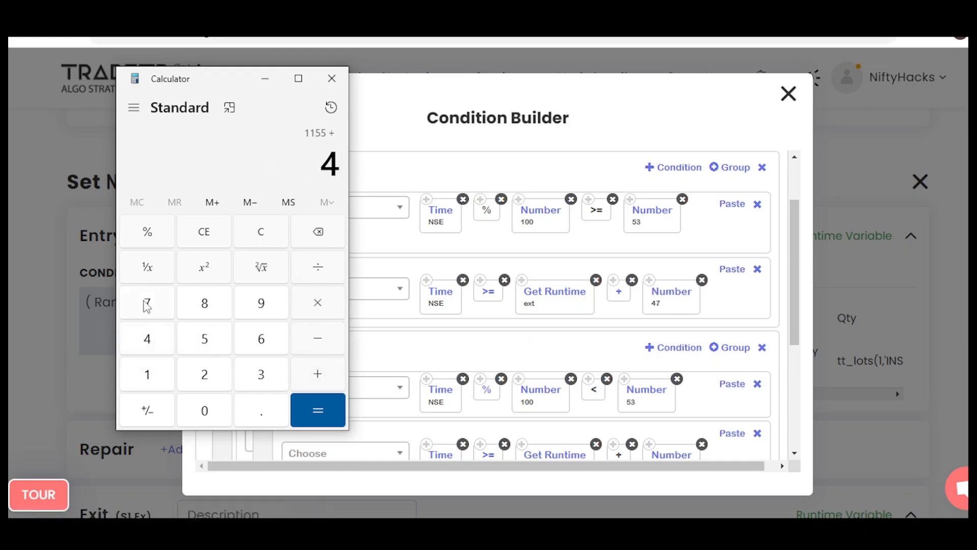
{"action": "left_click", "coordinate": [147, 306]}
{"action": "left_click", "coordinate": [320, 421]}
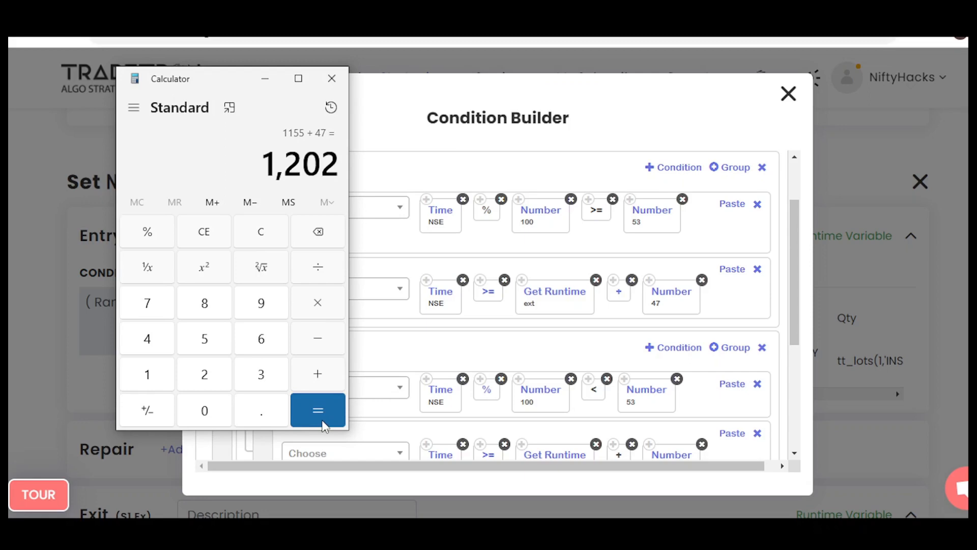
- Clear the Calculator and calculate 1152 plus 47
{"action": "left_click", "coordinate": [196, 236]}
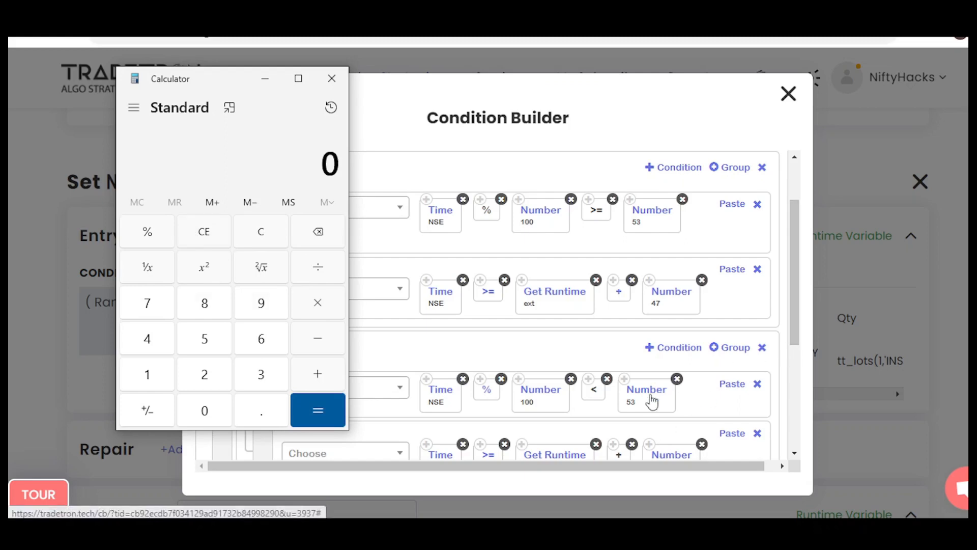
{"action": "left_click", "coordinate": [165, 375]}
{"action": "left_click", "coordinate": [168, 375]}
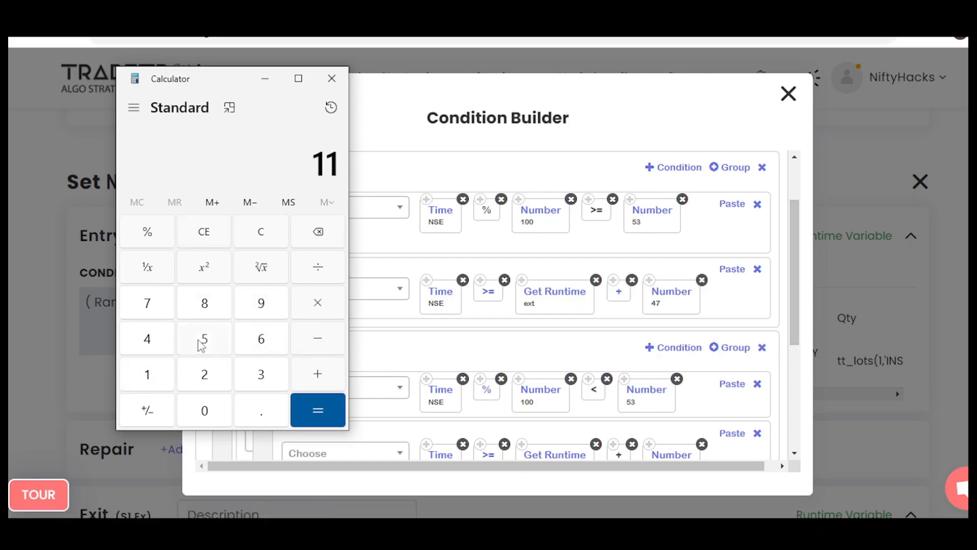
{"action": "left_click", "coordinate": [201, 340]}
{"action": "left_click", "coordinate": [206, 370]}
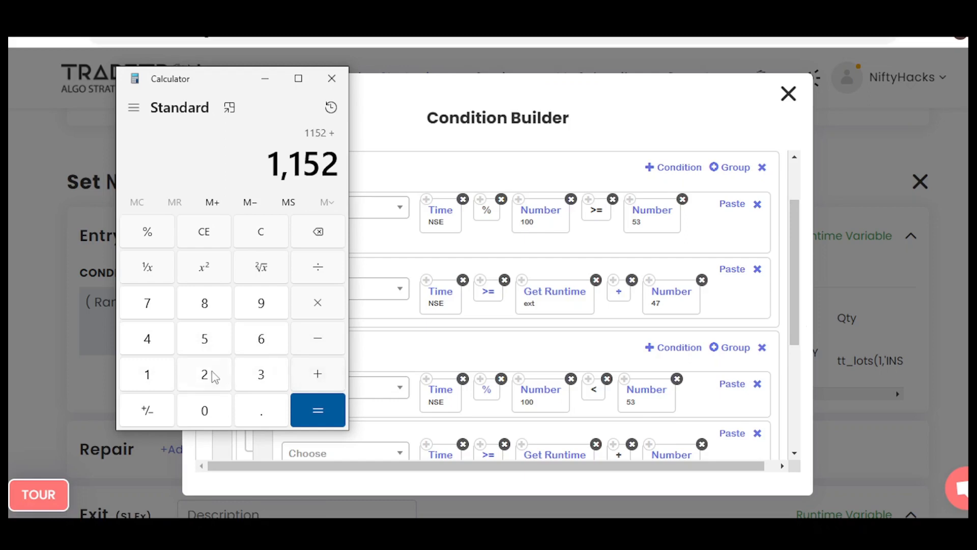
{"action": "left_click", "coordinate": [151, 338]}
{"action": "left_click", "coordinate": [167, 305]}
{"action": "left_click", "coordinate": [320, 403]}
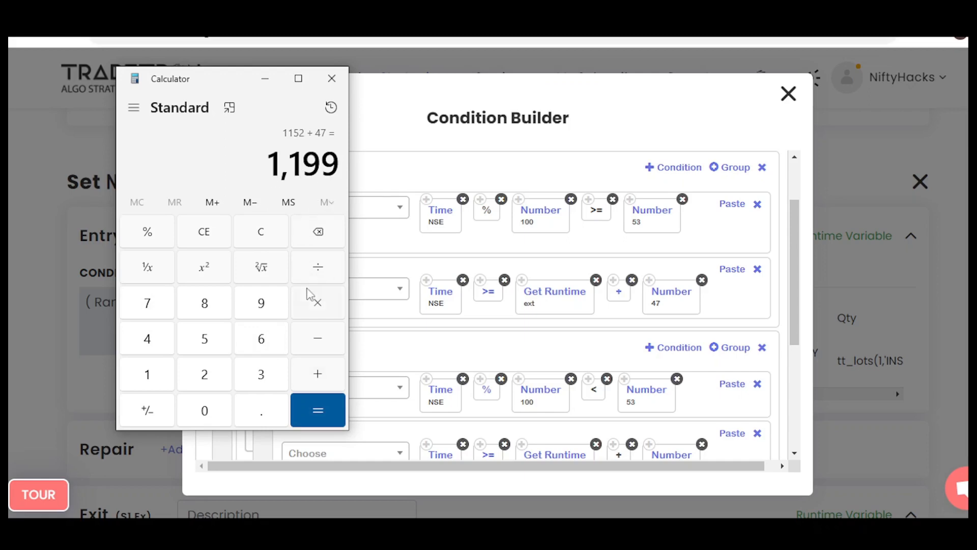
- Calculate 1152 plus 7 to check the second group's offset, and close the Calculator
{"action": "left_click", "coordinate": [193, 243]}
{"action": "left_click_drag", "start_coordinate": [793, 297], "coordinate": [800, 306]}
{"action": "key", "text": "alt+Tab"}
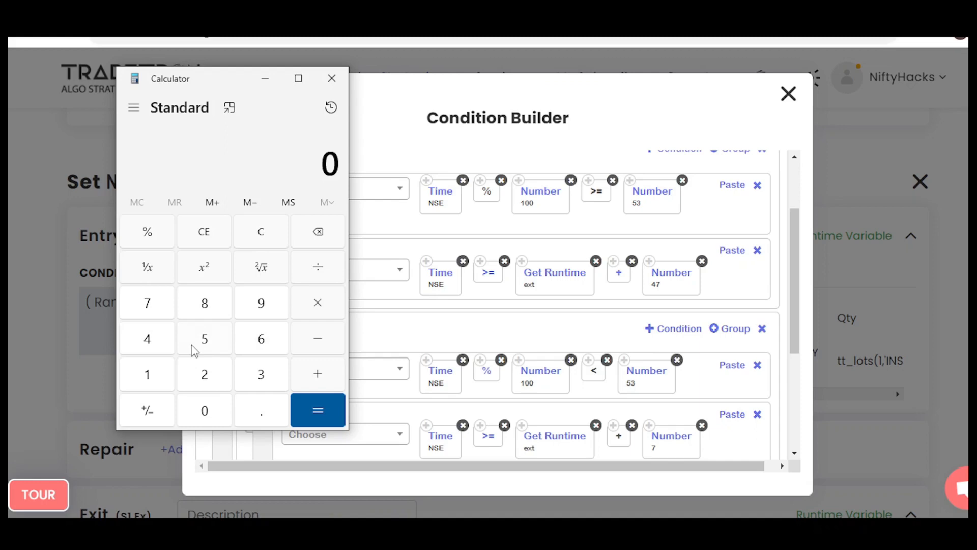
{"action": "left_click", "coordinate": [148, 375]}
{"action": "left_click", "coordinate": [152, 376]}
{"action": "left_click", "coordinate": [205, 339]}
{"action": "left_click", "coordinate": [205, 374]}
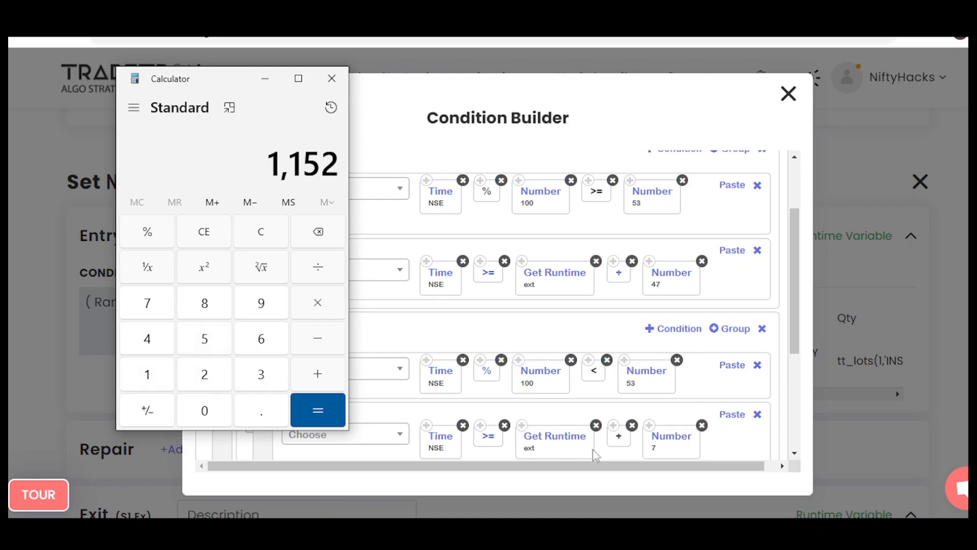
{"action": "left_click", "coordinate": [310, 376]}
{"action": "left_click", "coordinate": [173, 308]}
{"action": "left_click", "coordinate": [300, 399]}
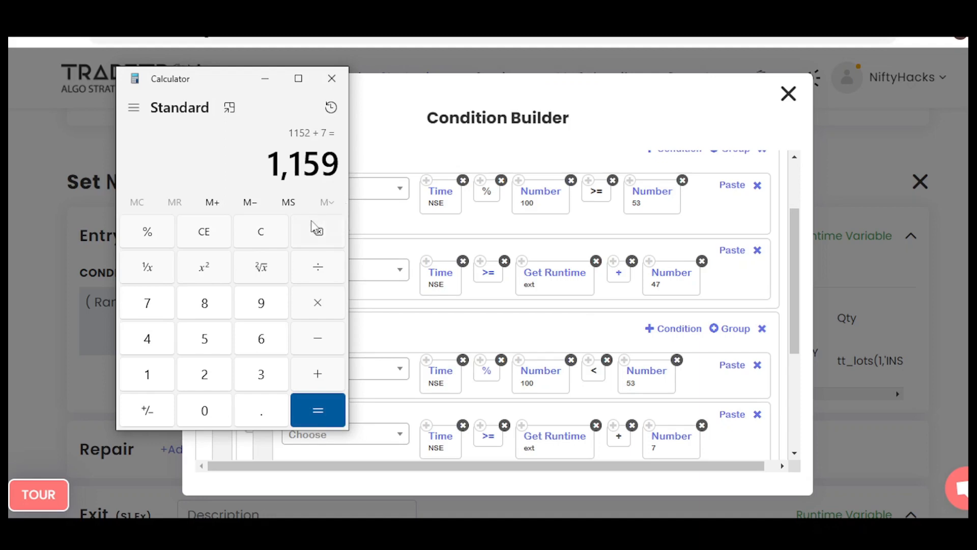
{"action": "left_click", "coordinate": [332, 79]}
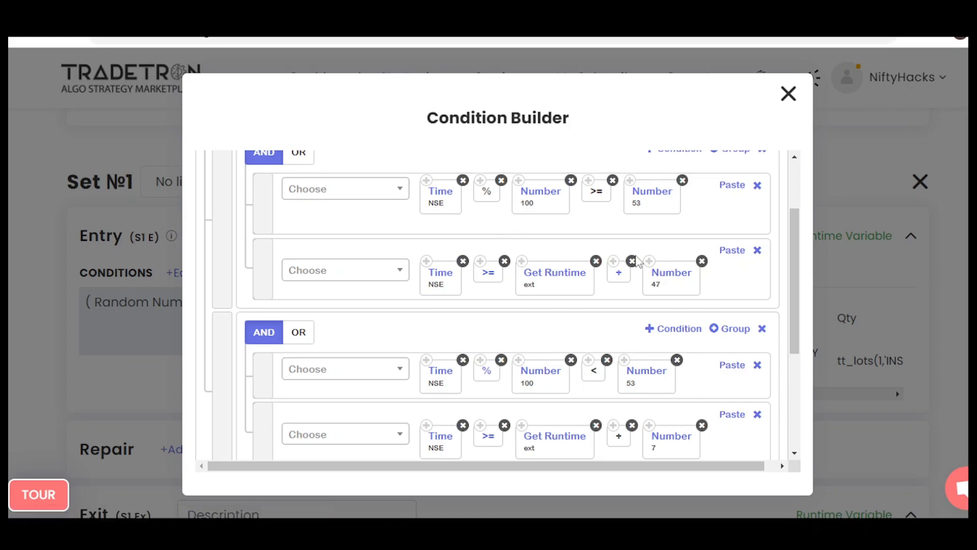
- Examine the one-minute NIFTY BANK chart around 13:00 and the Set 1 entry and exit conditions
{"action": "scroll", "coordinate": [290, 379], "scroll_direction": "down", "scroll_amount": 4}
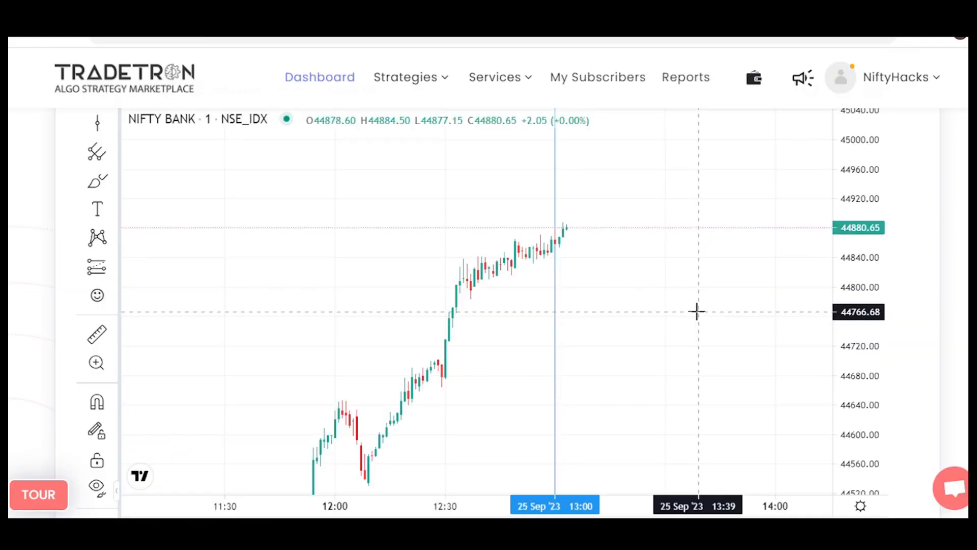
{"action": "scroll", "coordinate": [697, 311], "scroll_direction": "down", "scroll_amount": 3}
{"action": "scroll", "coordinate": [697, 311], "scroll_direction": "up", "scroll_amount": 4}
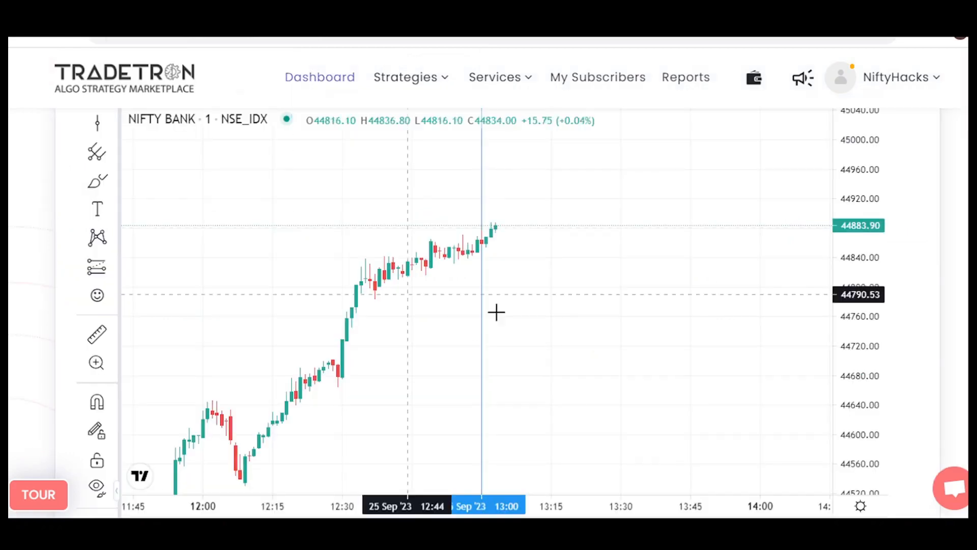
{"action": "scroll", "coordinate": [496, 313], "scroll_direction": "down", "scroll_amount": 3}
{"action": "scroll", "coordinate": [645, 320], "scroll_direction": "up", "scroll_amount": 3}
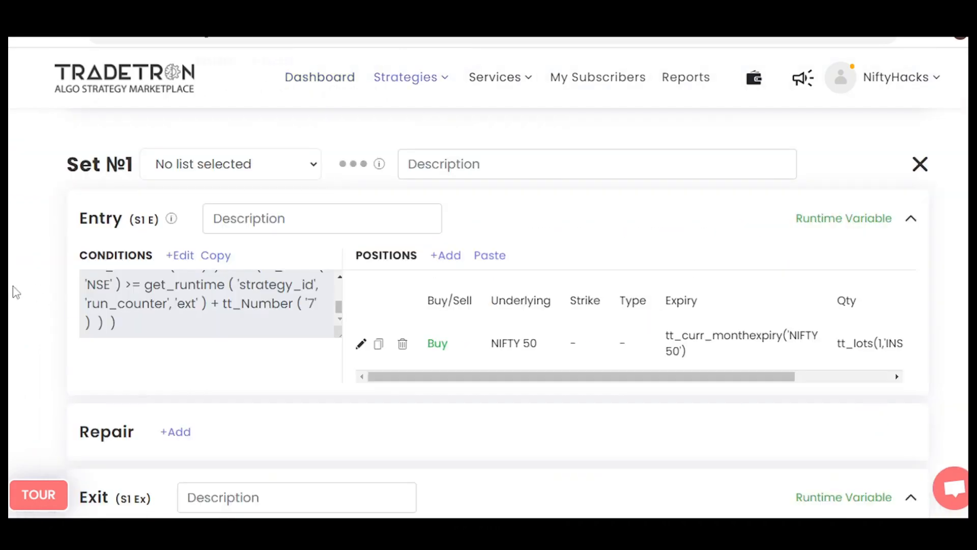
{"action": "scroll", "coordinate": [29, 295], "scroll_direction": "down", "scroll_amount": 5}
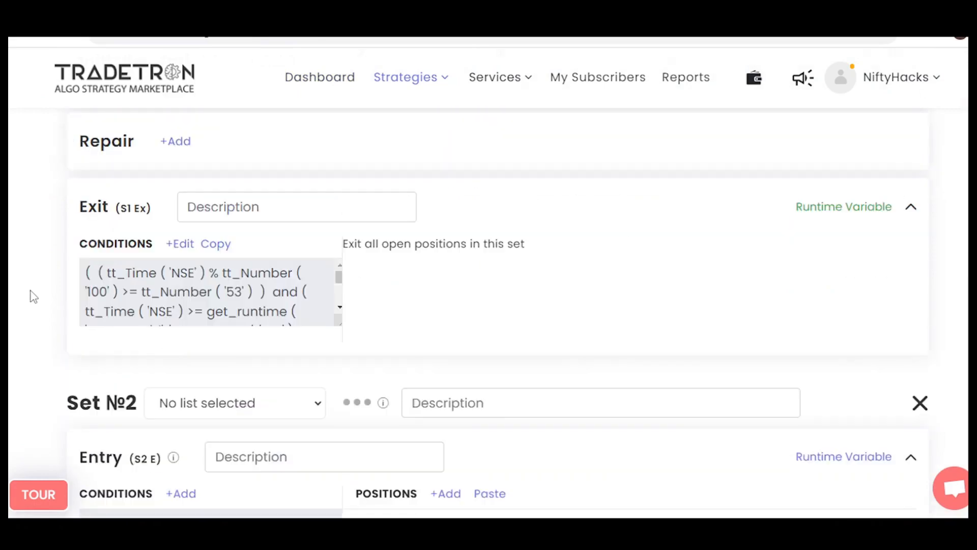